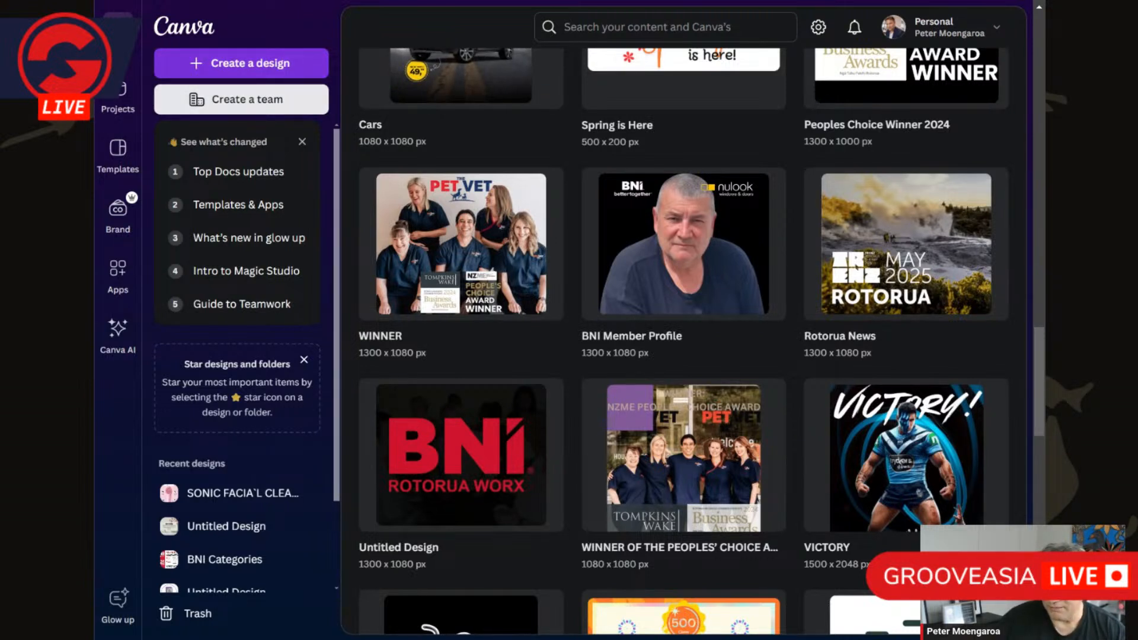
- Bring up Canva's design creation options, and load the gotobuynow.com store in a new browser tab
left_click(244, 73)
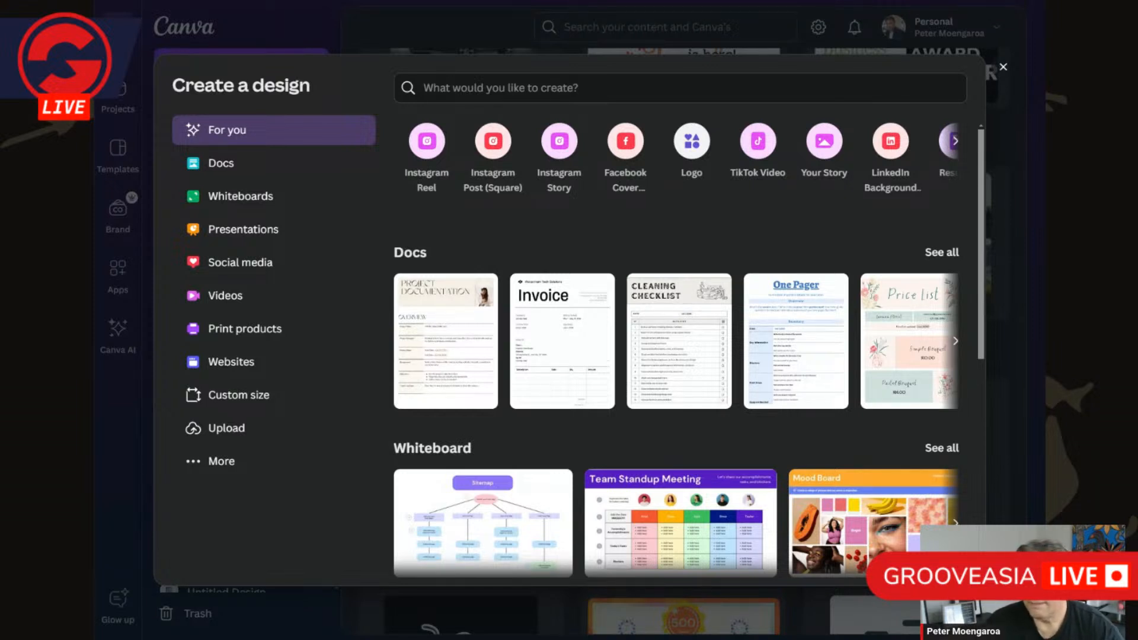
key("ctrl+t")
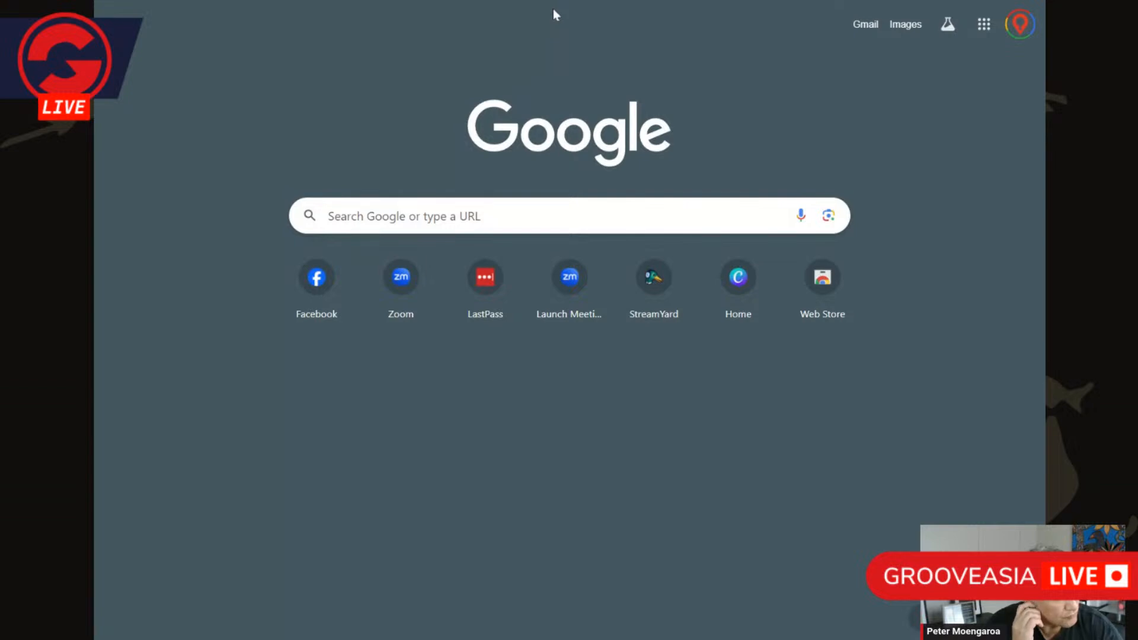
key("Return")
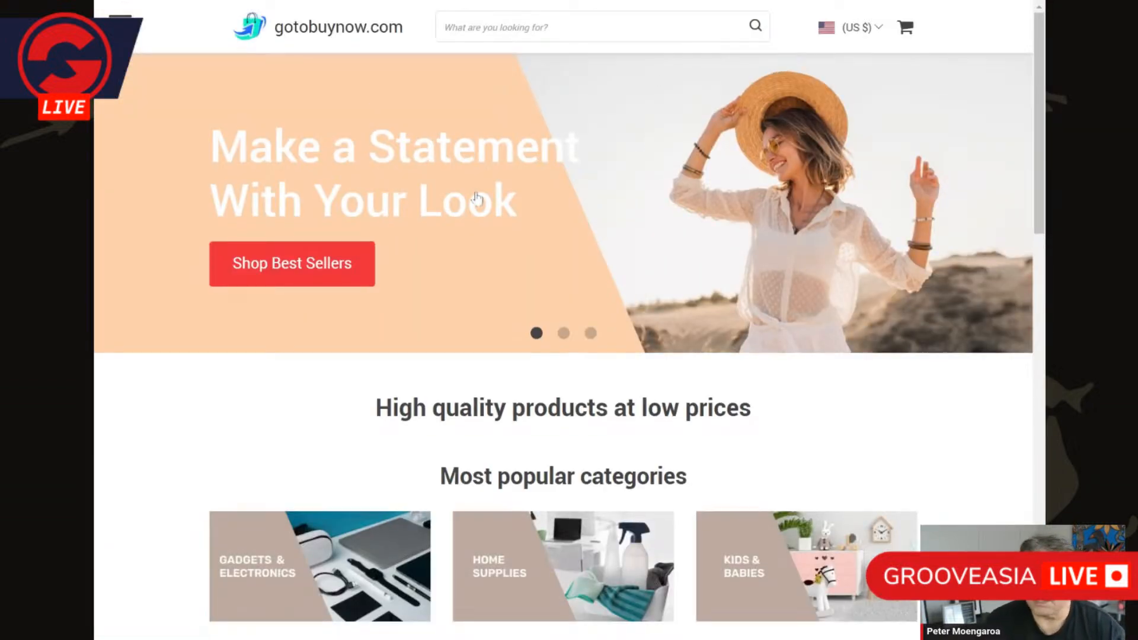
- Look through the store homepage's popular categories, Just Arrived and Trending Now products, and return to its beginning
scroll(476, 197, "down", 15)
scroll(548, 387, "up", 5)
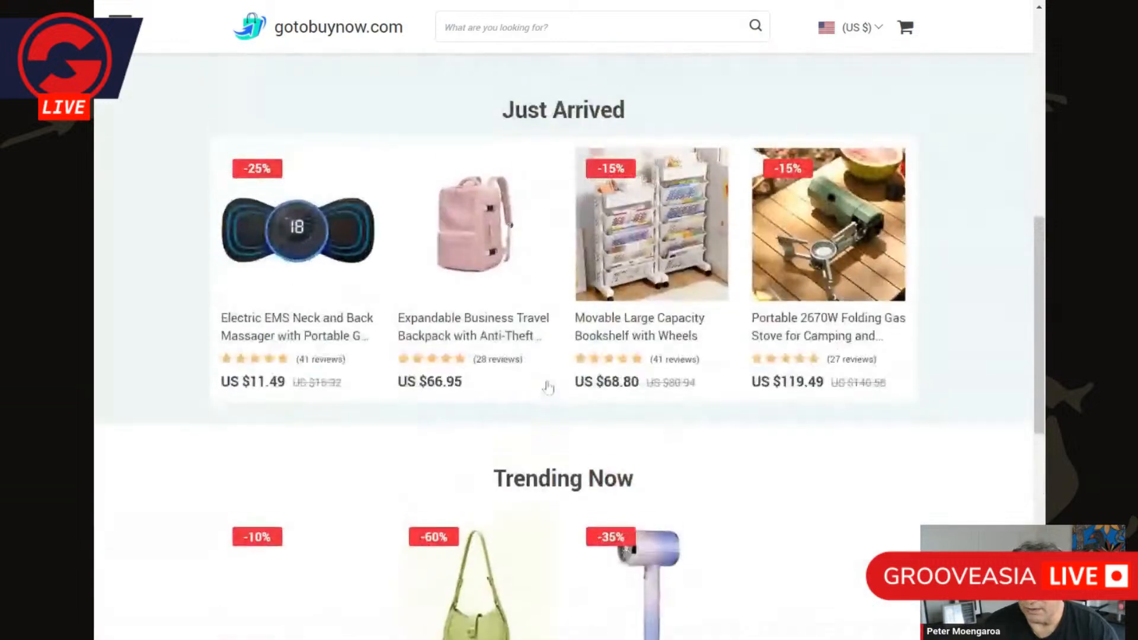
scroll(548, 387, "down", 5)
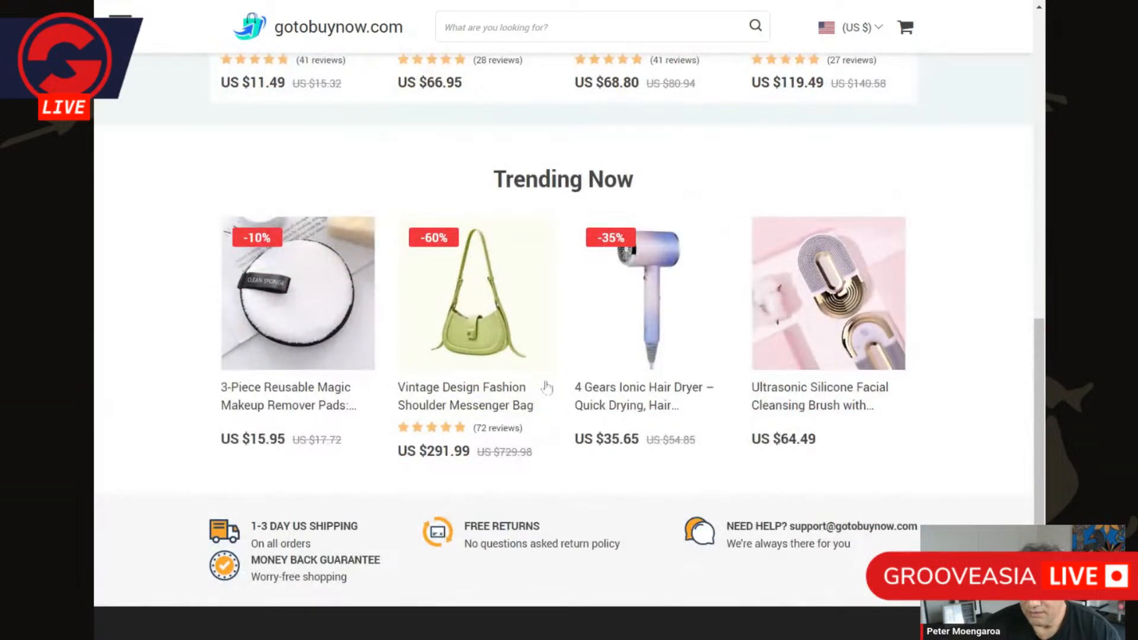
scroll(554, 403, "up", 5)
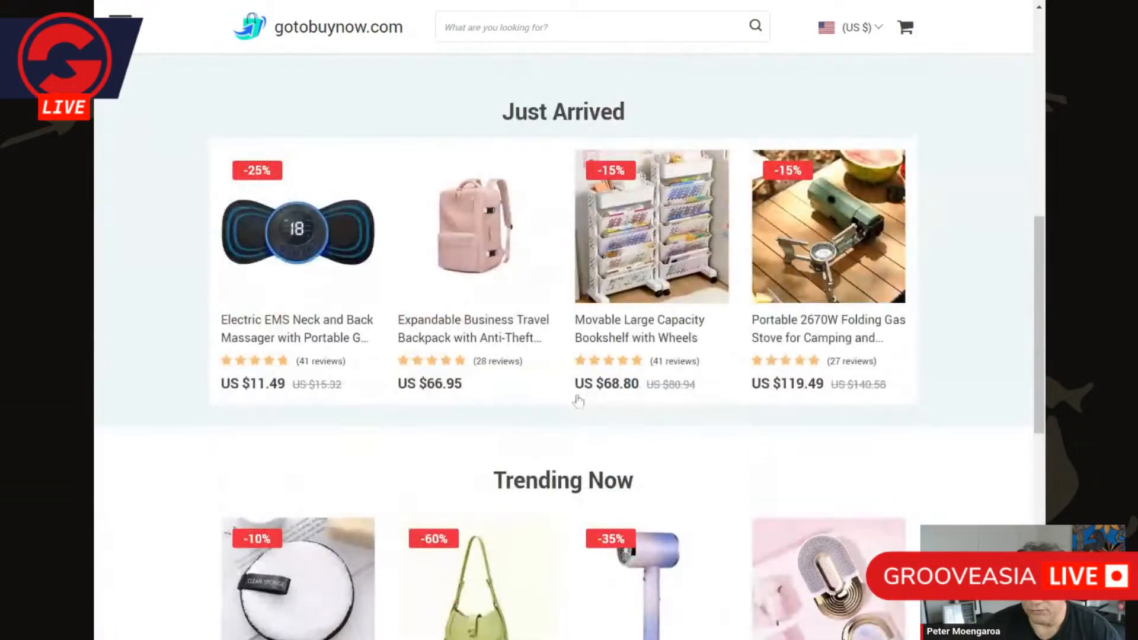
scroll(579, 402, "up", 5)
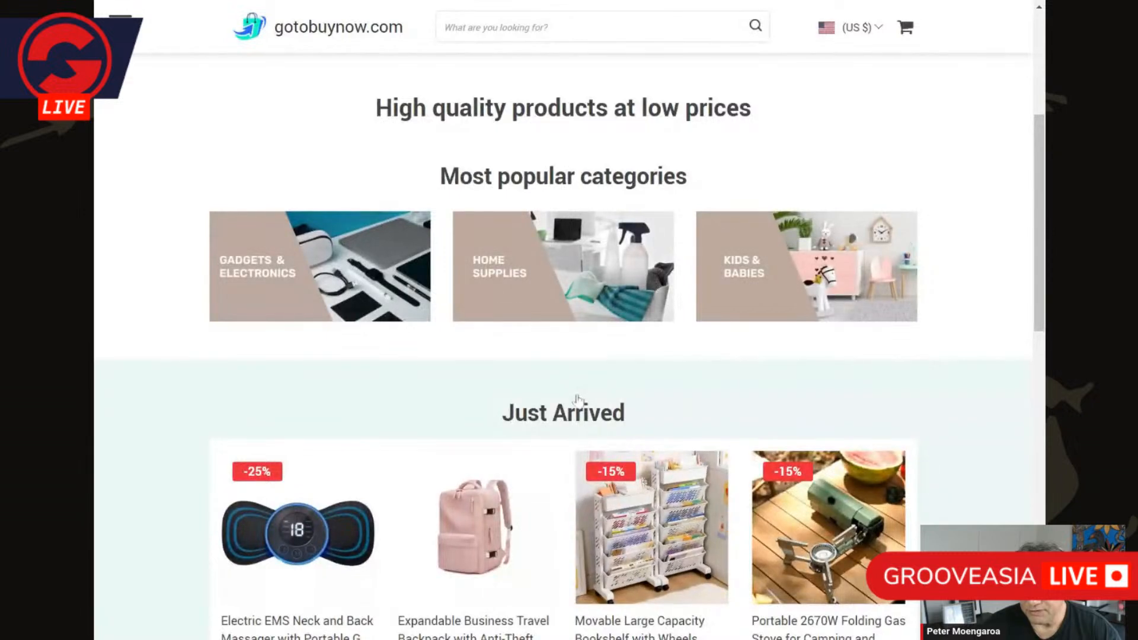
scroll(333, 176, "up", 5)
- Open the store's Pet Supplies category and look over its product listings
left_click(120, 18)
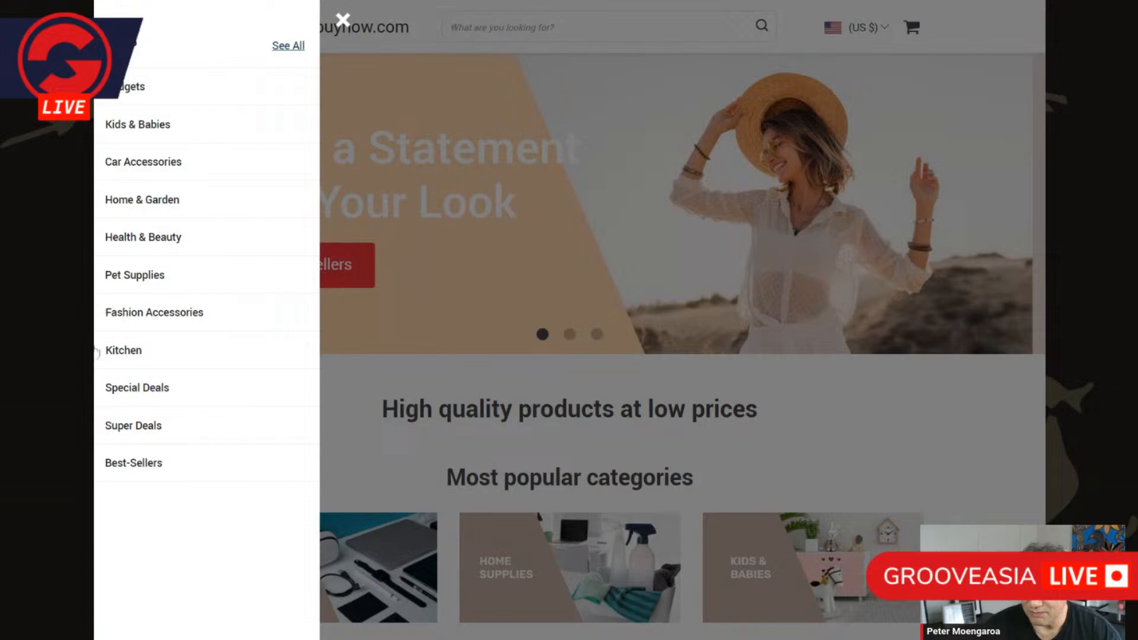
left_click(134, 274)
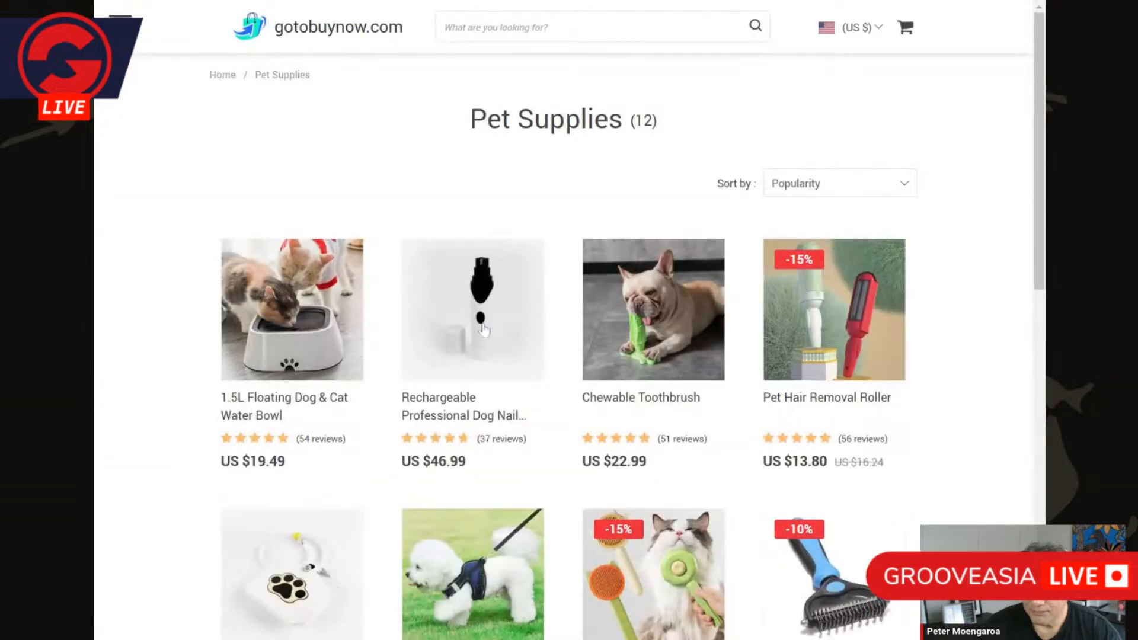
scroll(483, 330, "down", 10)
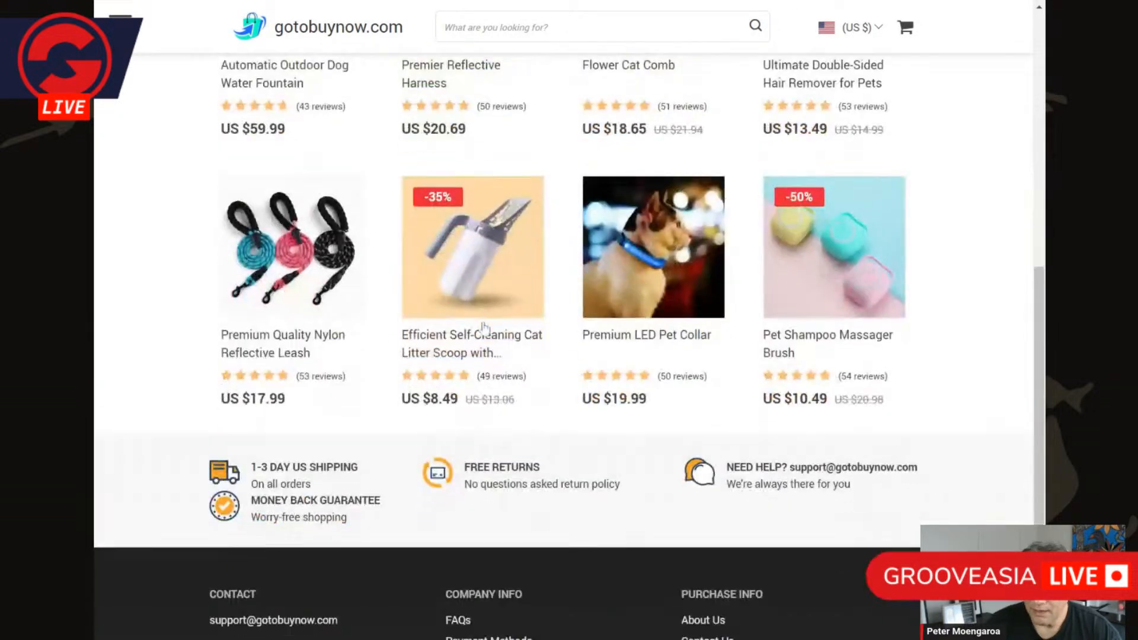
scroll(484, 328, "up", 9)
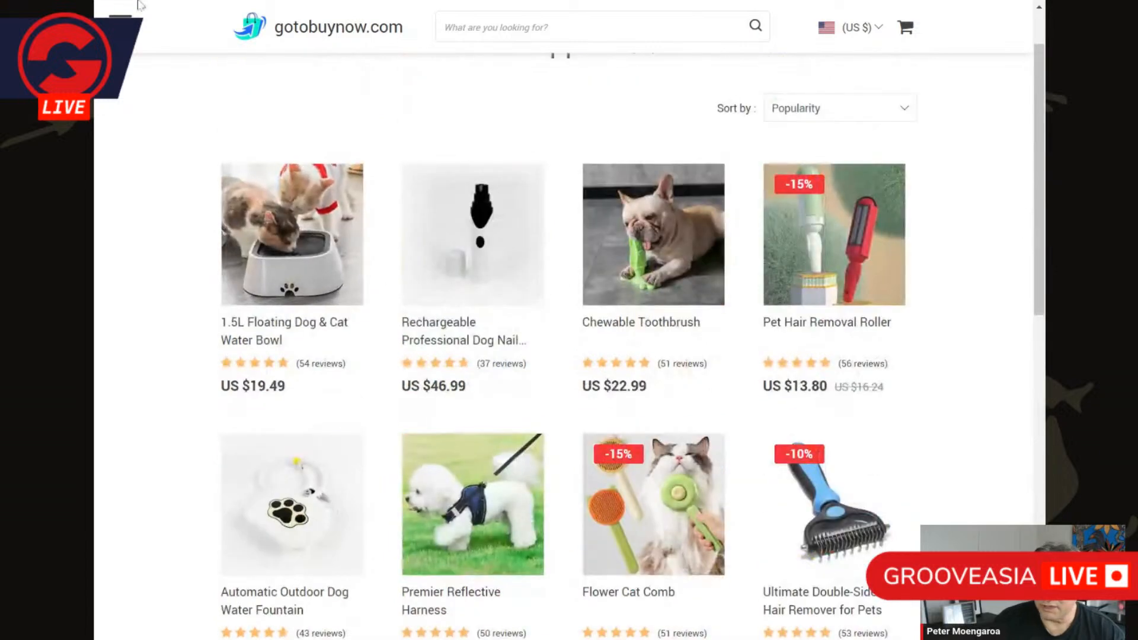
scroll(137, 4, "up", 1)
- Switch to the Special Deals category and browse its discounted products
left_click(123, 16)
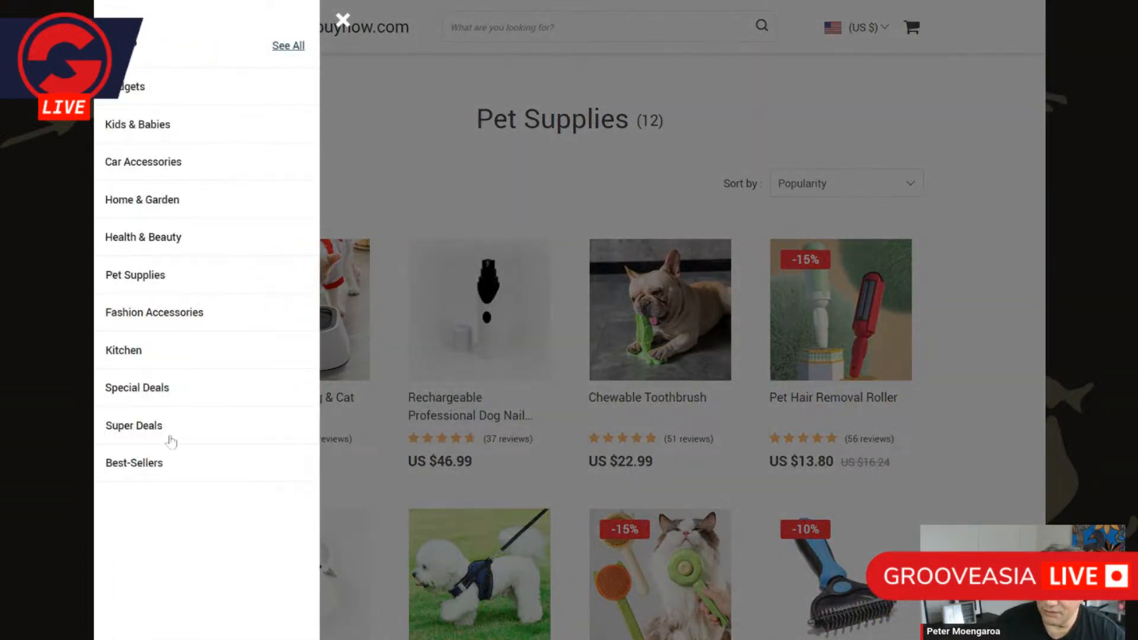
left_click(155, 391)
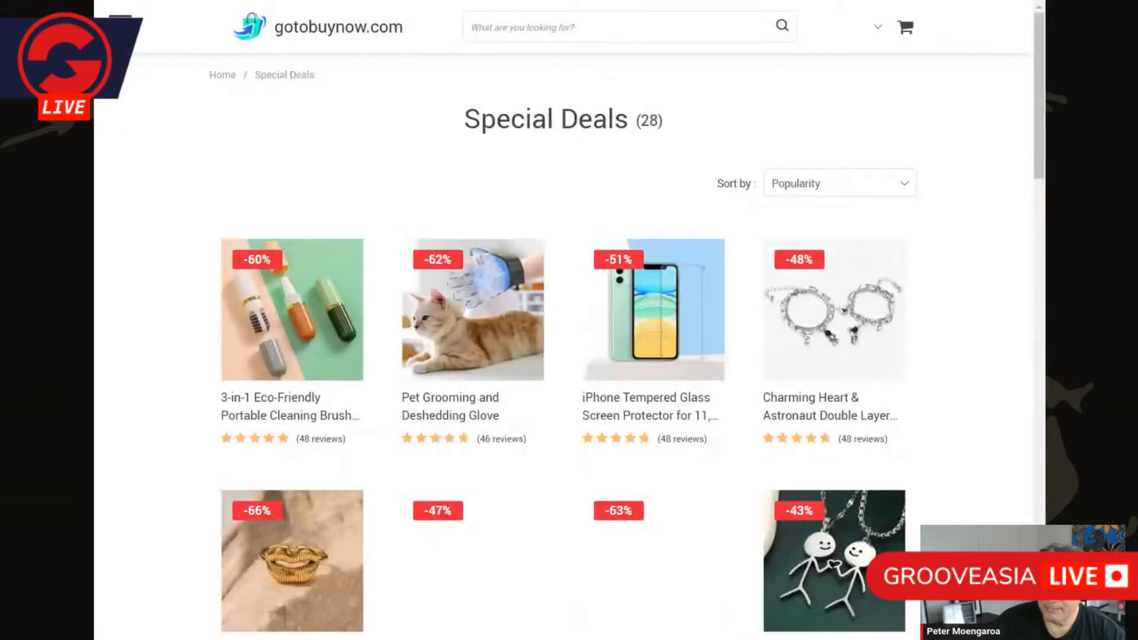
scroll(313, 369, "down", 4)
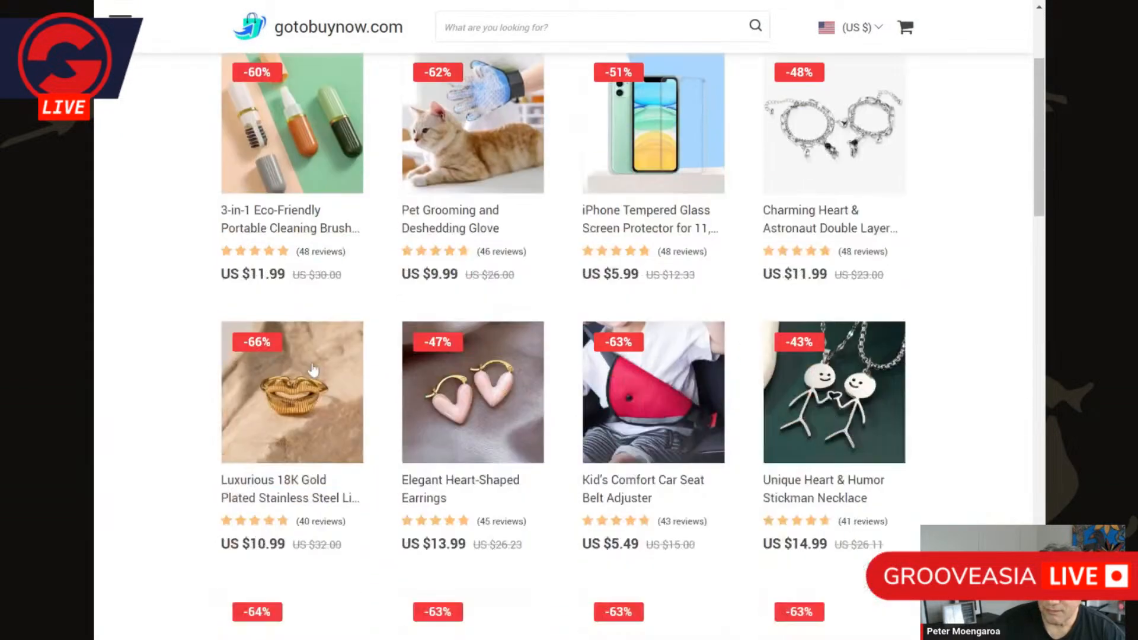
scroll(313, 368, "down", 4)
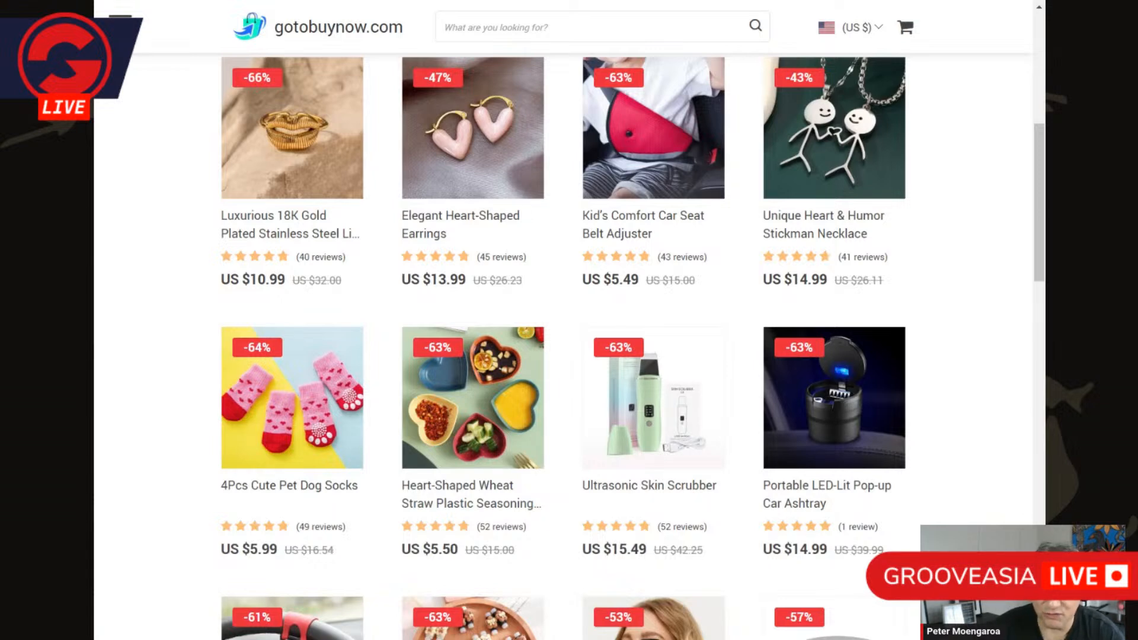
scroll(508, 415, "down", 5)
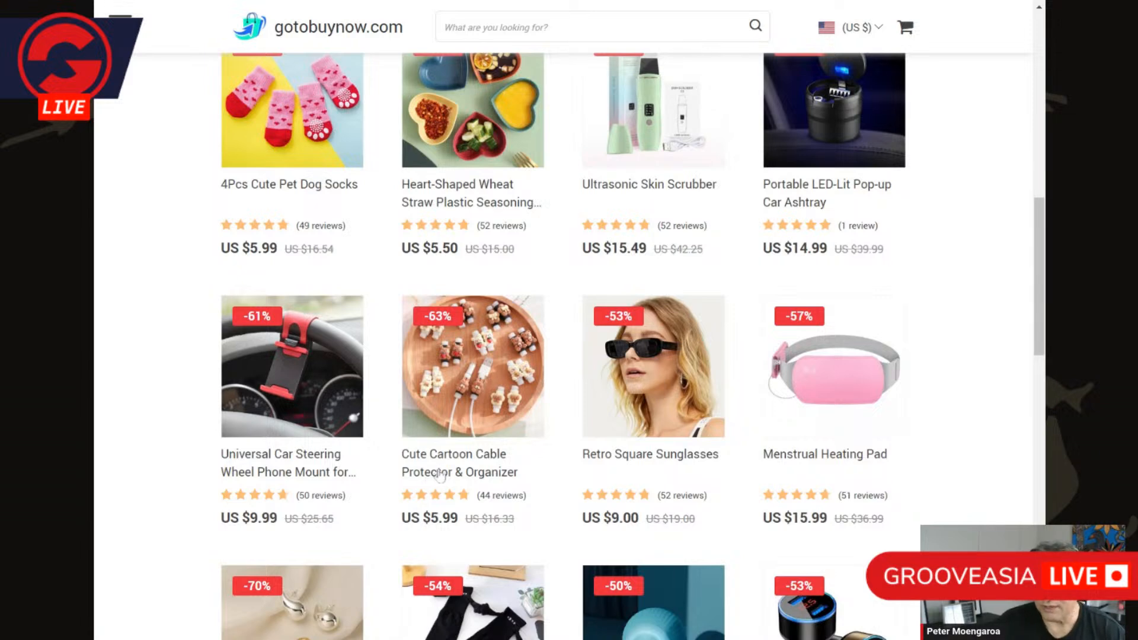
scroll(439, 474, "up", 3)
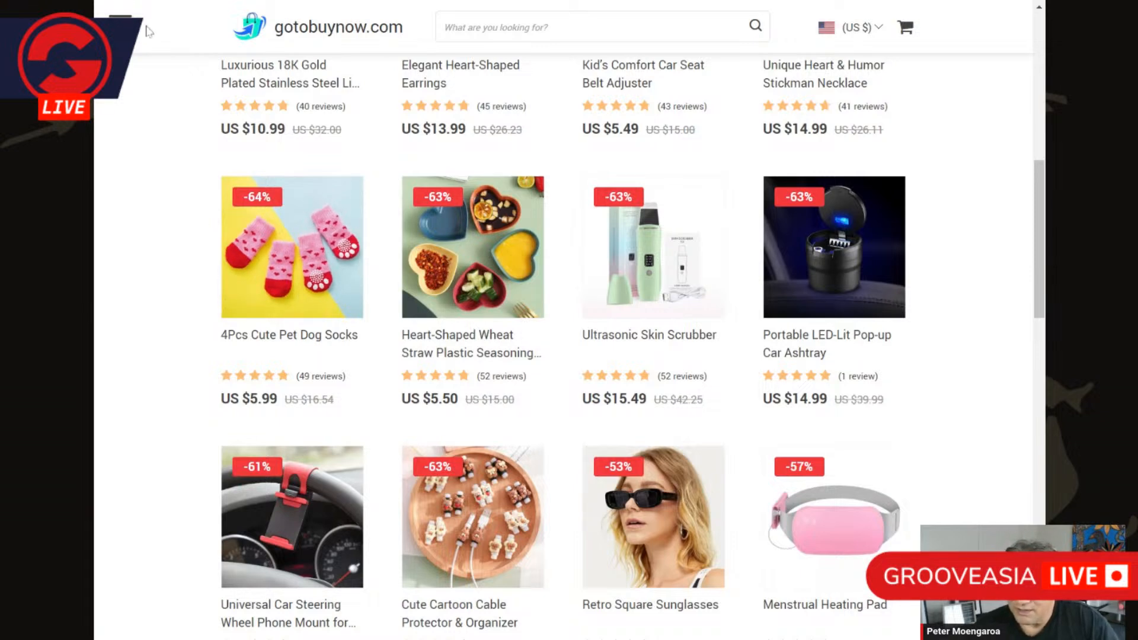
- Switch to the Kitchen category and browse its products down to the last row
left_click(120, 20)
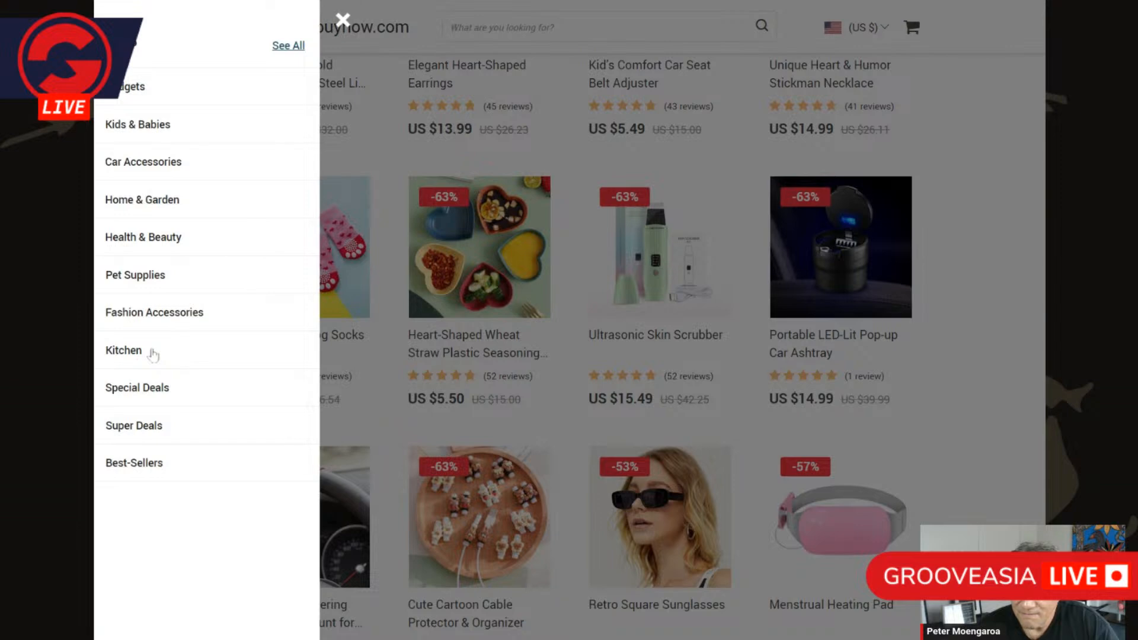
left_click(124, 351)
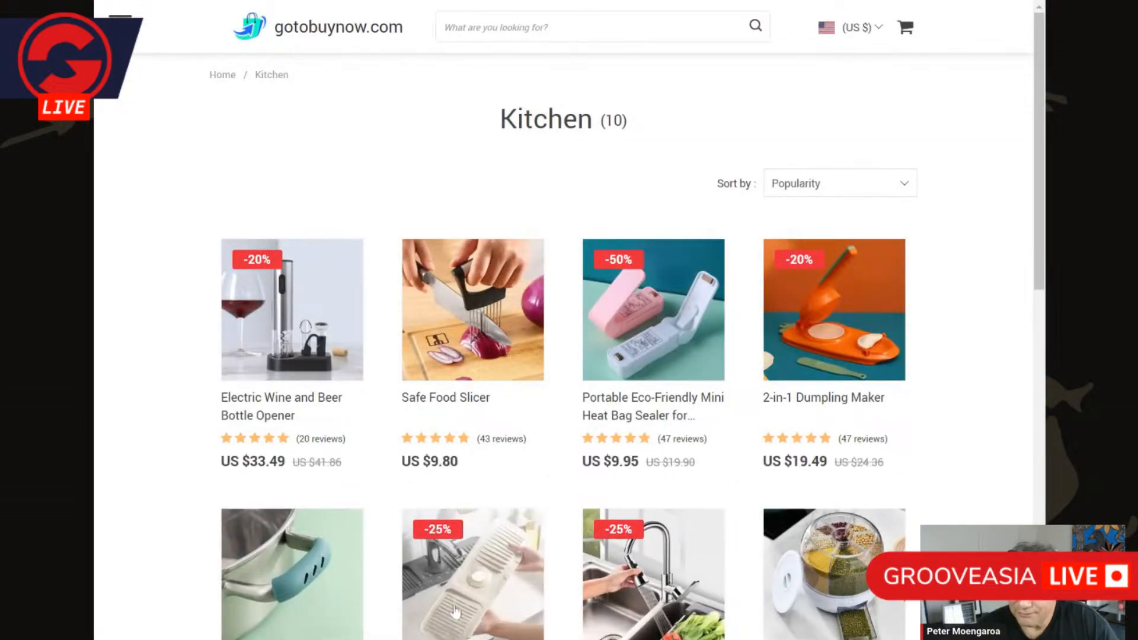
scroll(537, 599, "down", 5)
scroll(538, 599, "down", 1)
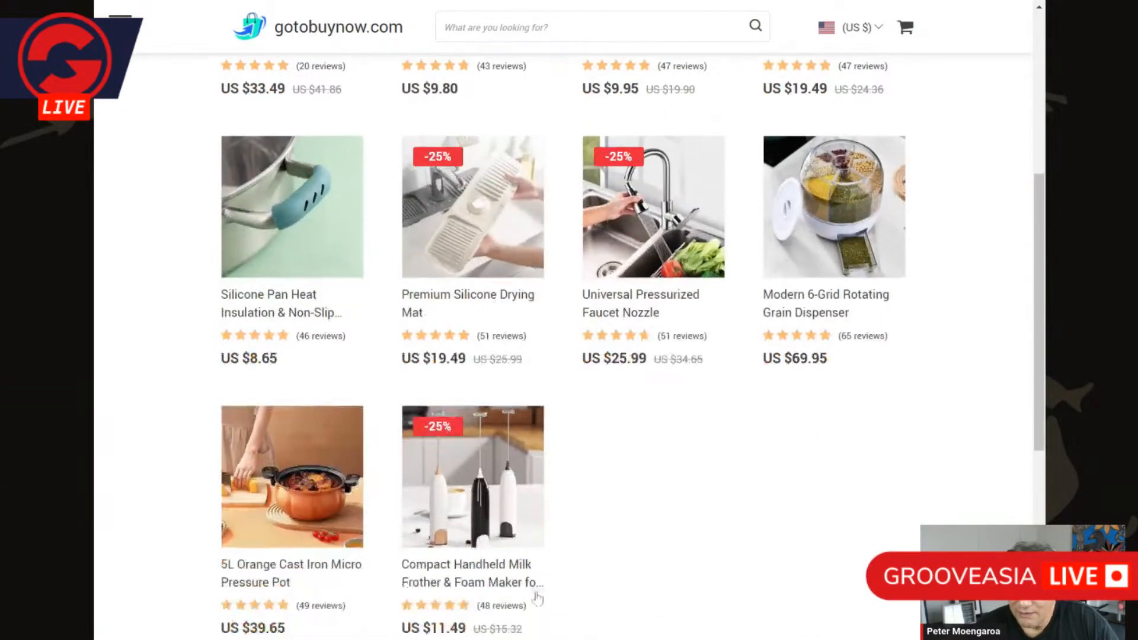
scroll(620, 584, "down", 3)
scroll(624, 583, "up", 3)
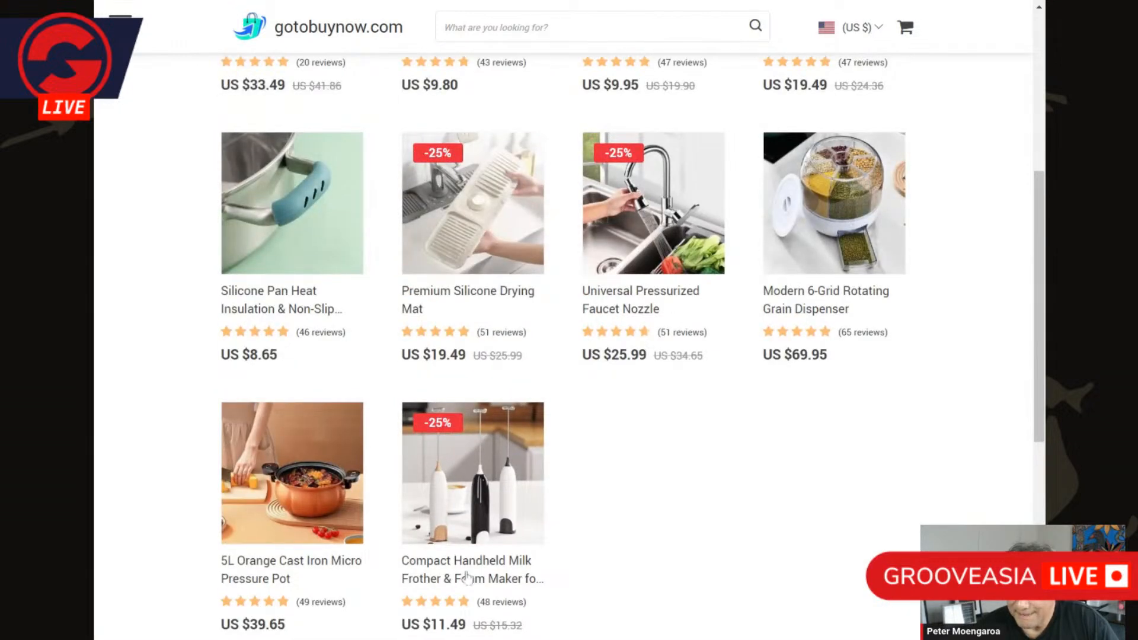
- Open the 5L Orange Cast Iron Micro Pressure Pot product page and review its description and product features
left_click(323, 497)
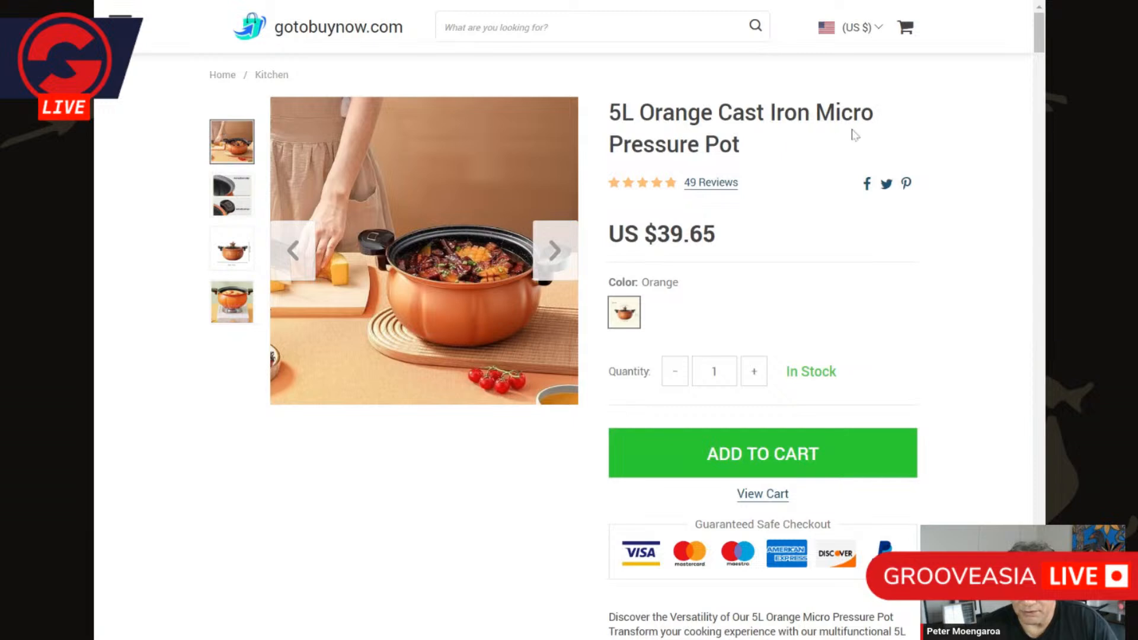
scroll(617, 184, "down", 1)
scroll(616, 184, "up", 1)
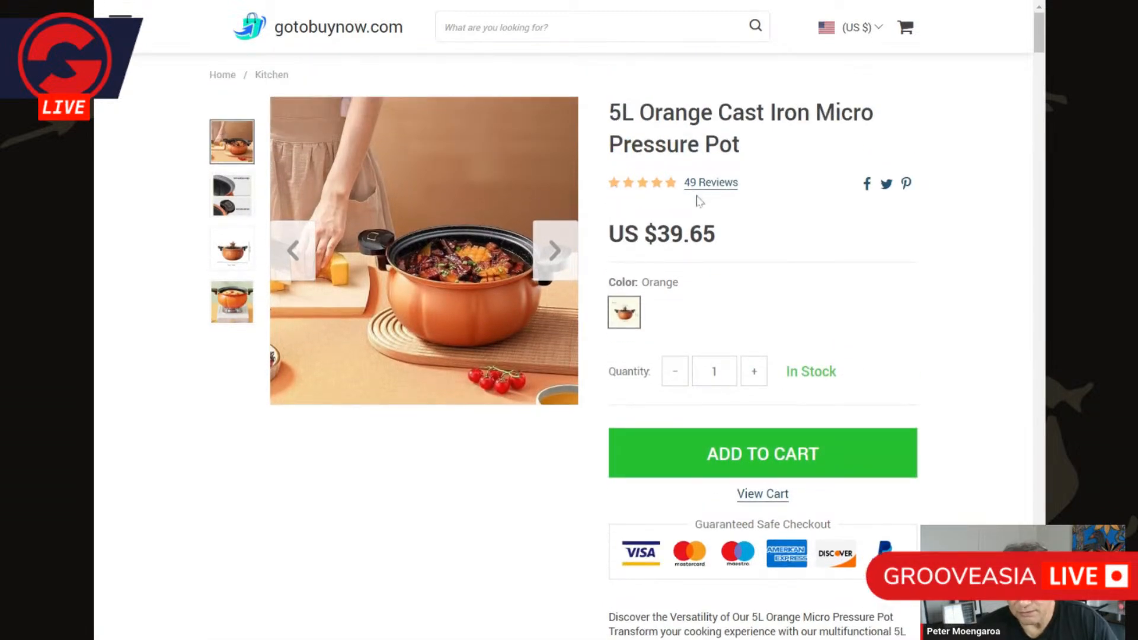
scroll(698, 201, "down", 6)
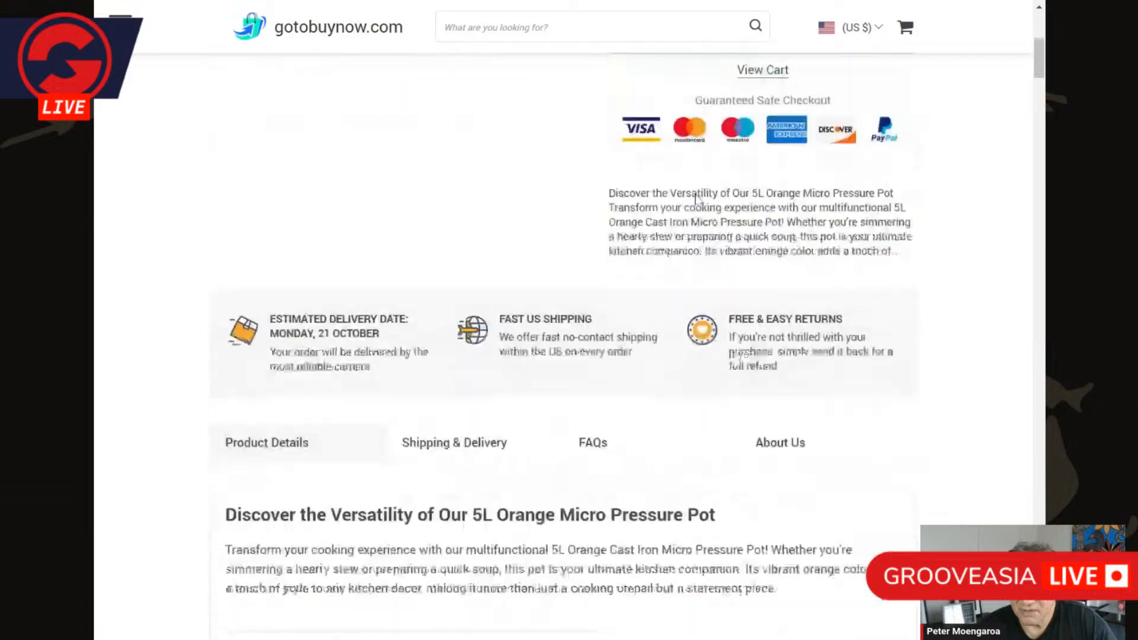
scroll(696, 201, "down", 7)
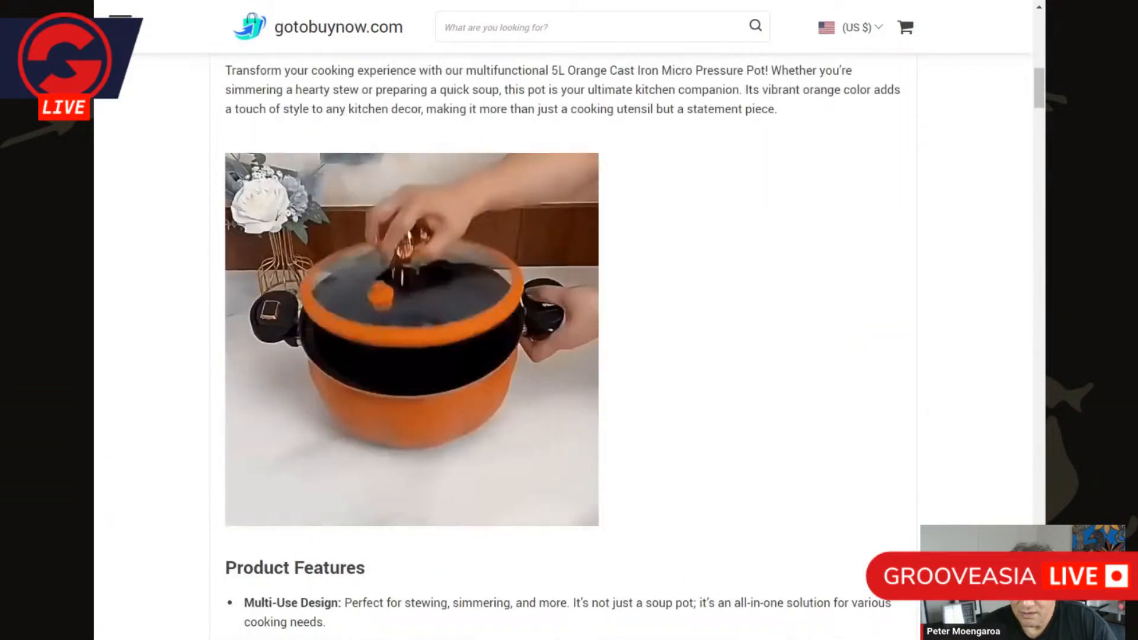
scroll(698, 200, "down", 6)
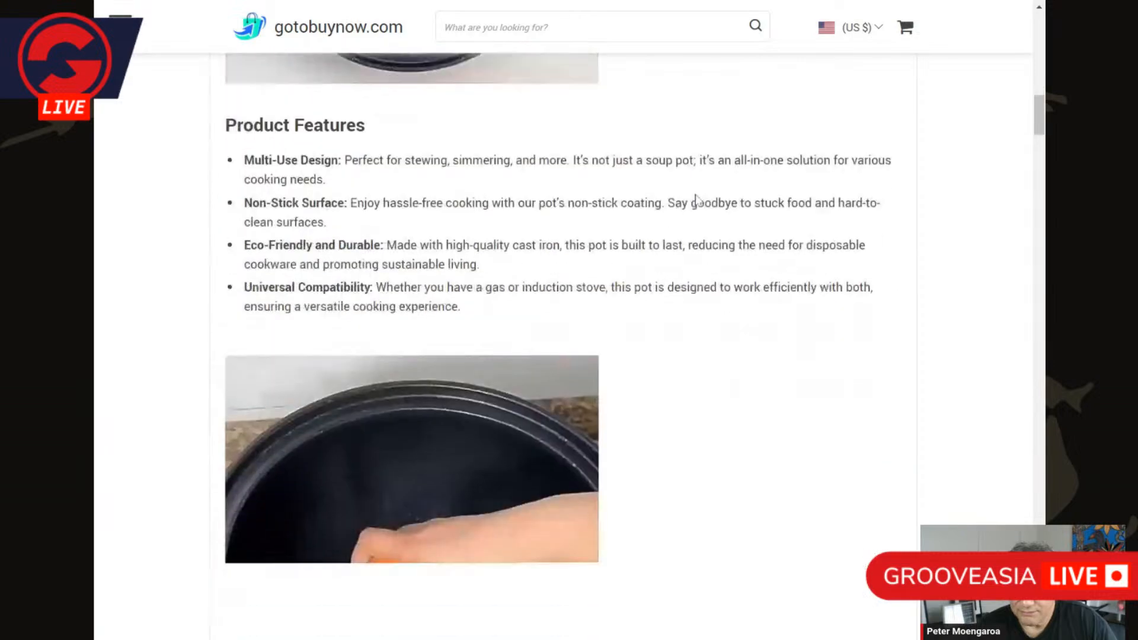
scroll(696, 200, "down", 3)
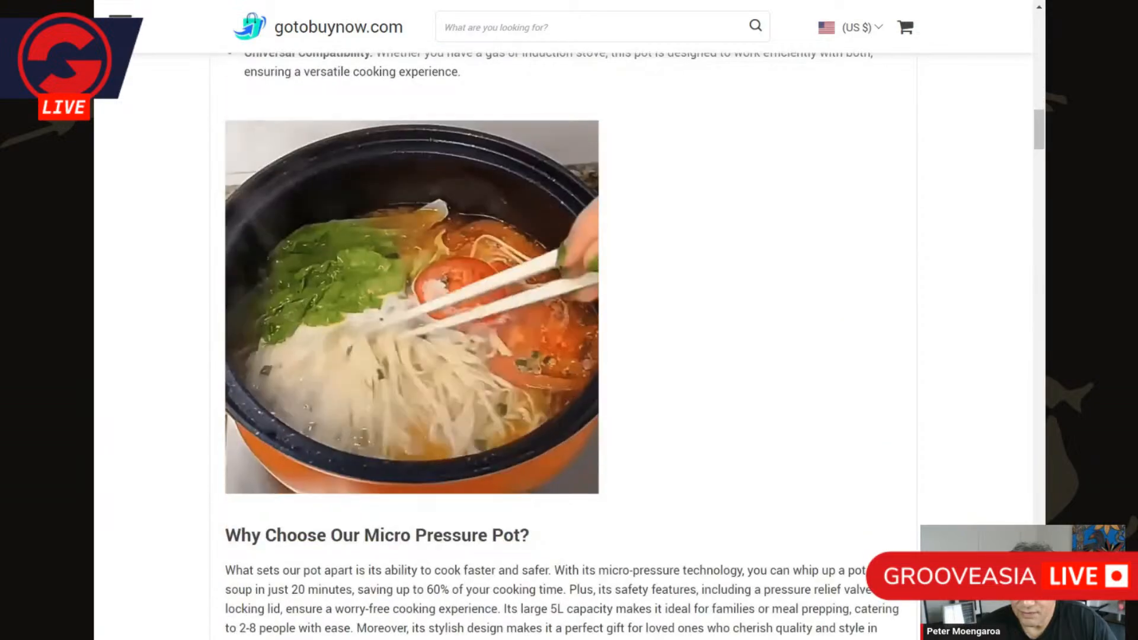
scroll(695, 196, "down", 4)
scroll(695, 196, "up", 4)
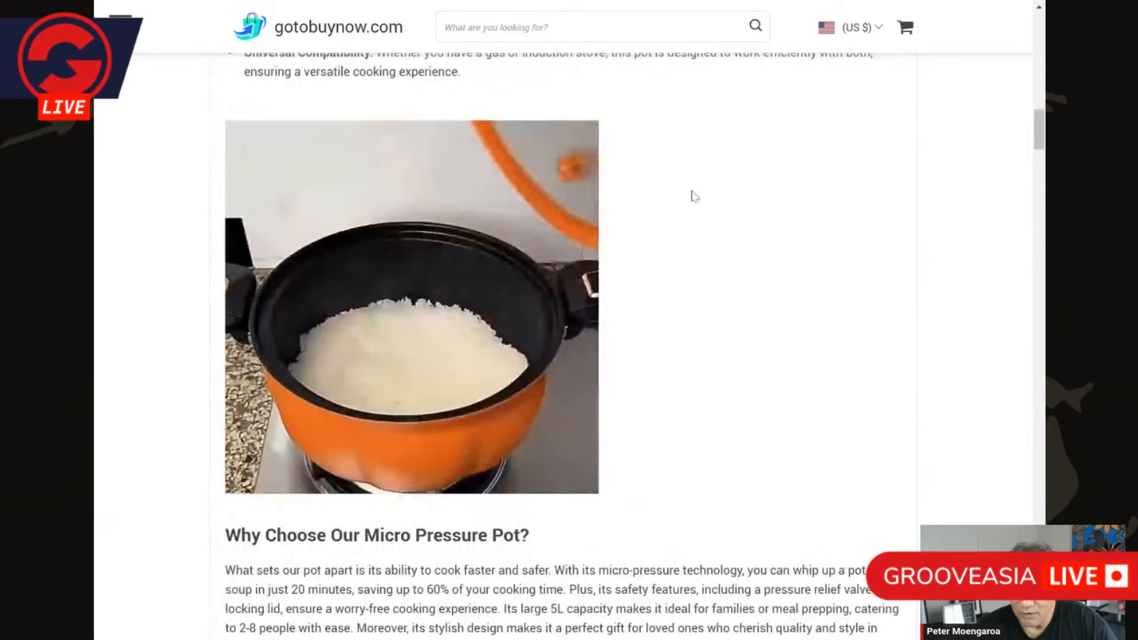
- Examine the pot's product benefits and the reasons to buy from the store, and return to the beginning of the product page
scroll(694, 196, "down", 10)
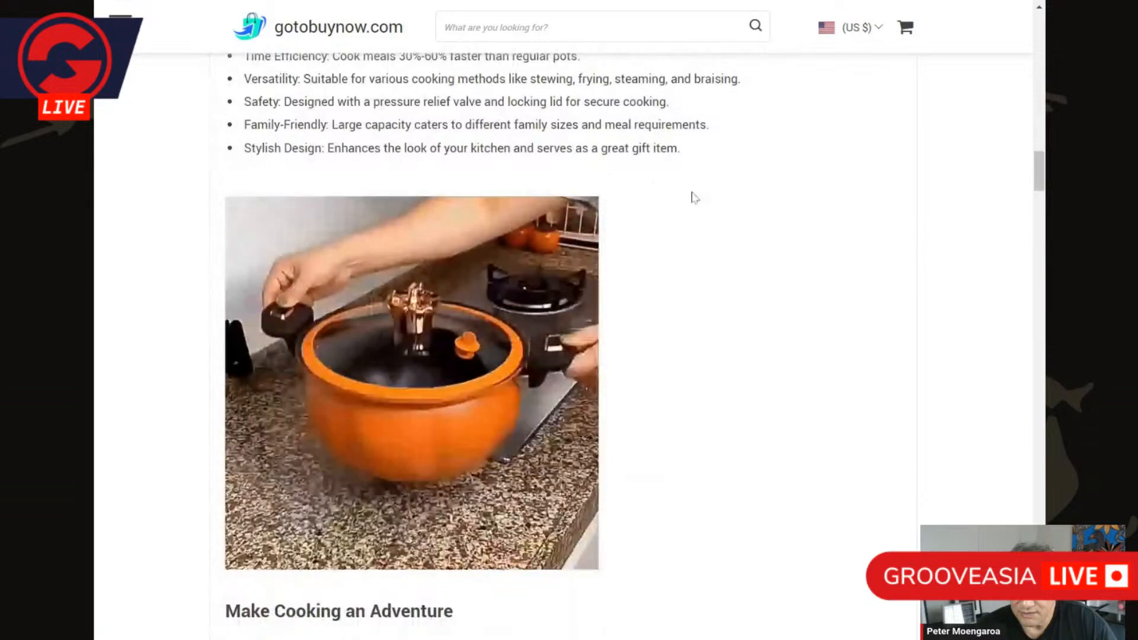
scroll(695, 196, "down", 4)
scroll(688, 196, "up", 3)
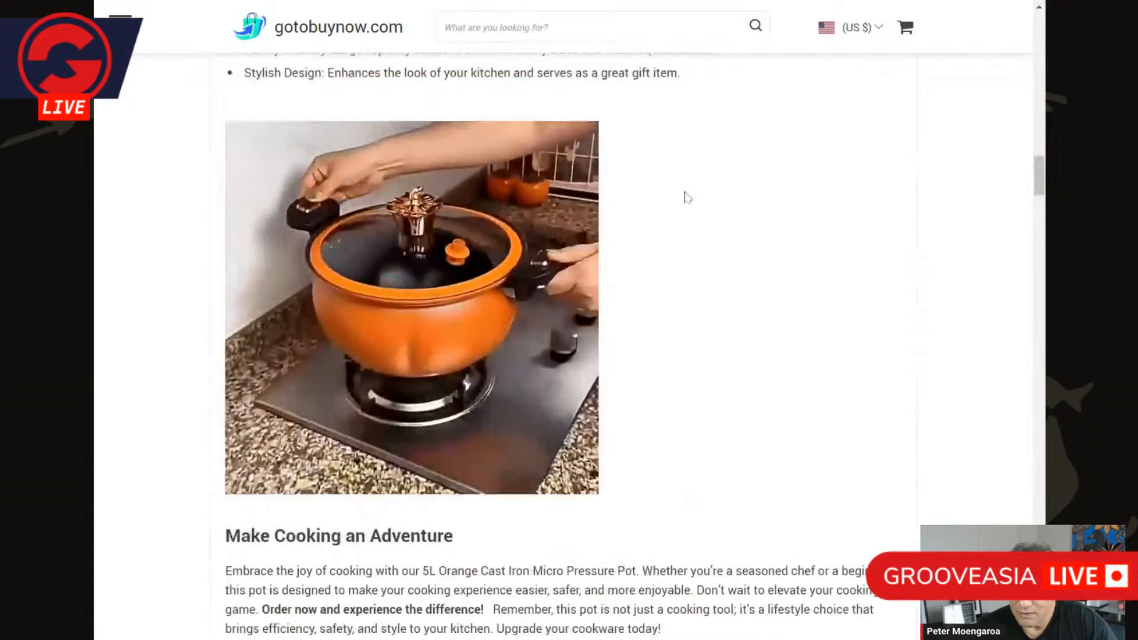
scroll(688, 198, "up", 2)
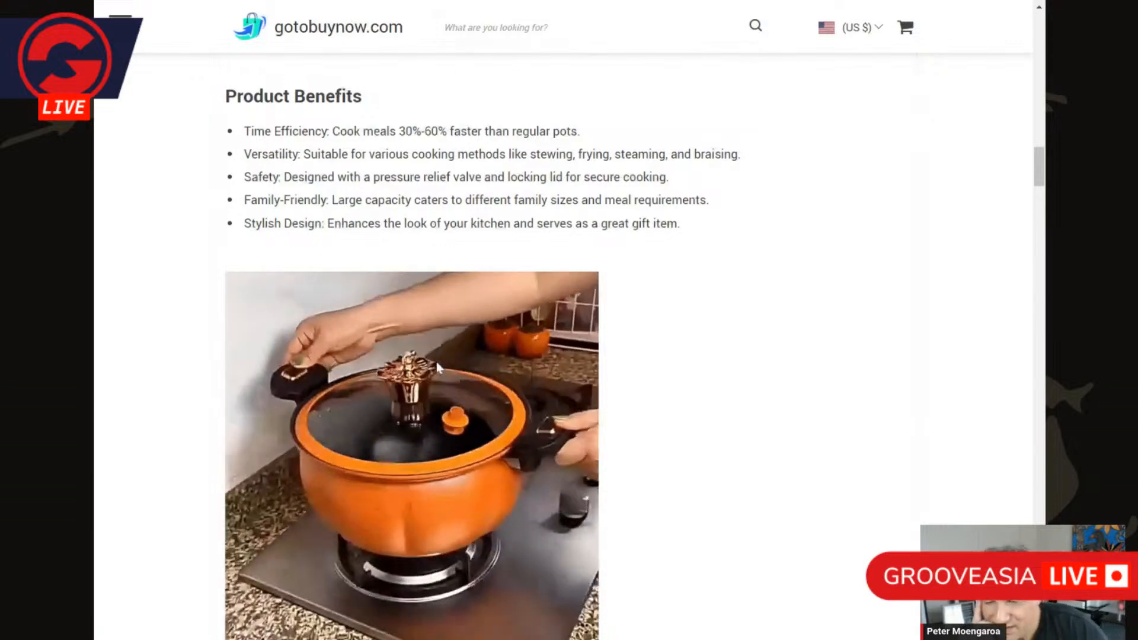
scroll(437, 365, "down", 5)
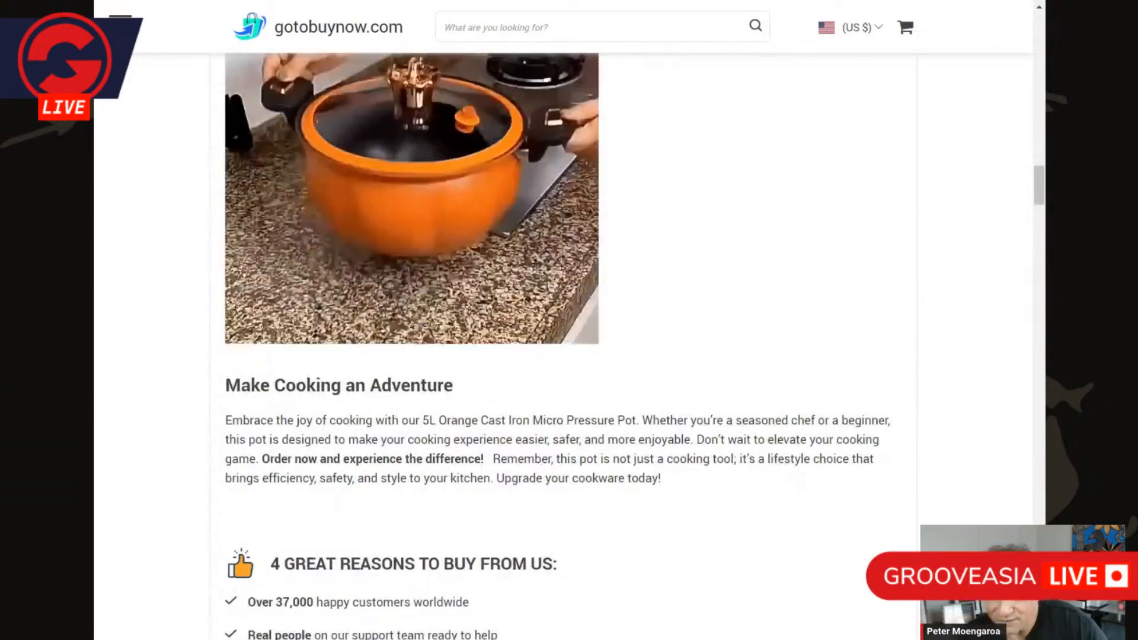
scroll(287, 381, "down", 5)
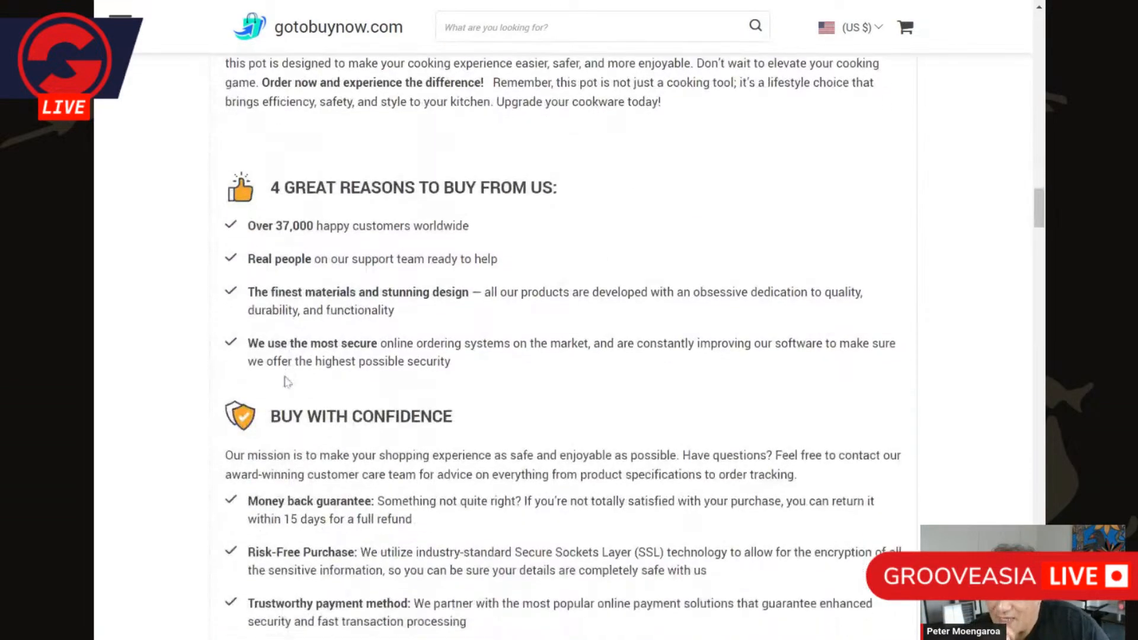
scroll(287, 382, "up", 7)
scroll(277, 380, "up", 2)
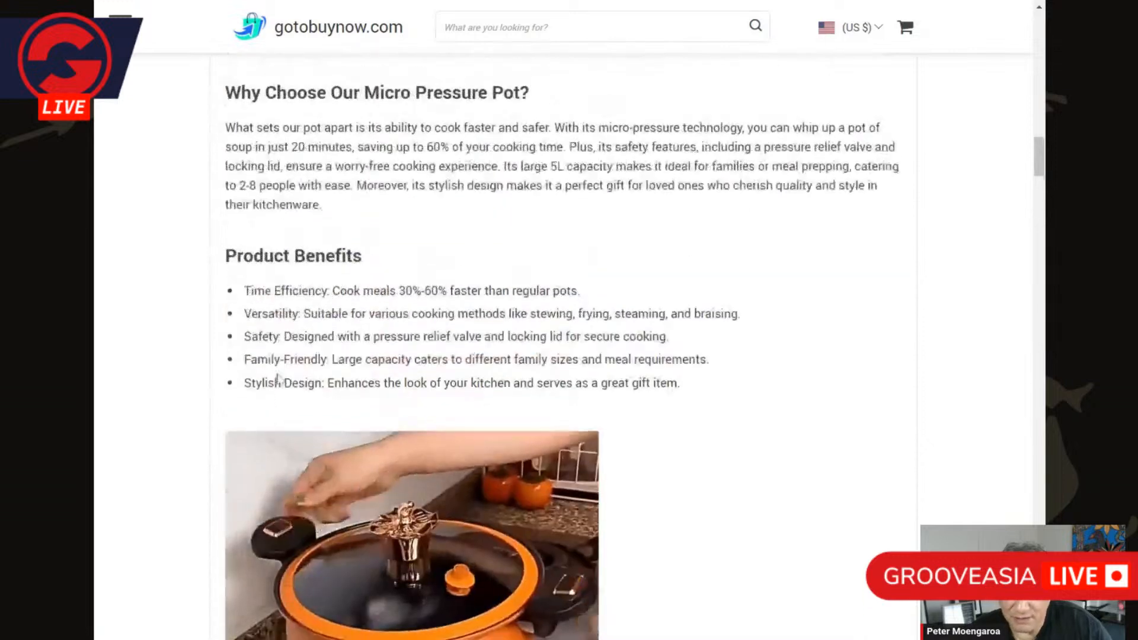
scroll(277, 379, "up", 15)
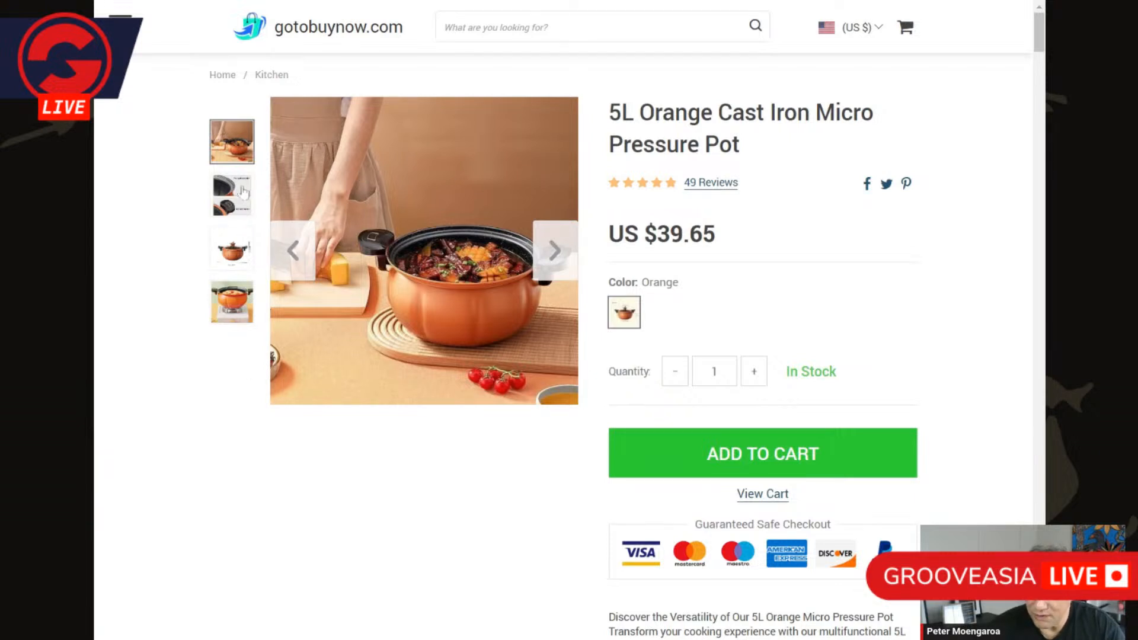
- Examine the product photos of the 5L Orange Cast Iron Micro Pressure Pot, ending on the dimensions image
left_click(243, 198)
left_click(248, 252)
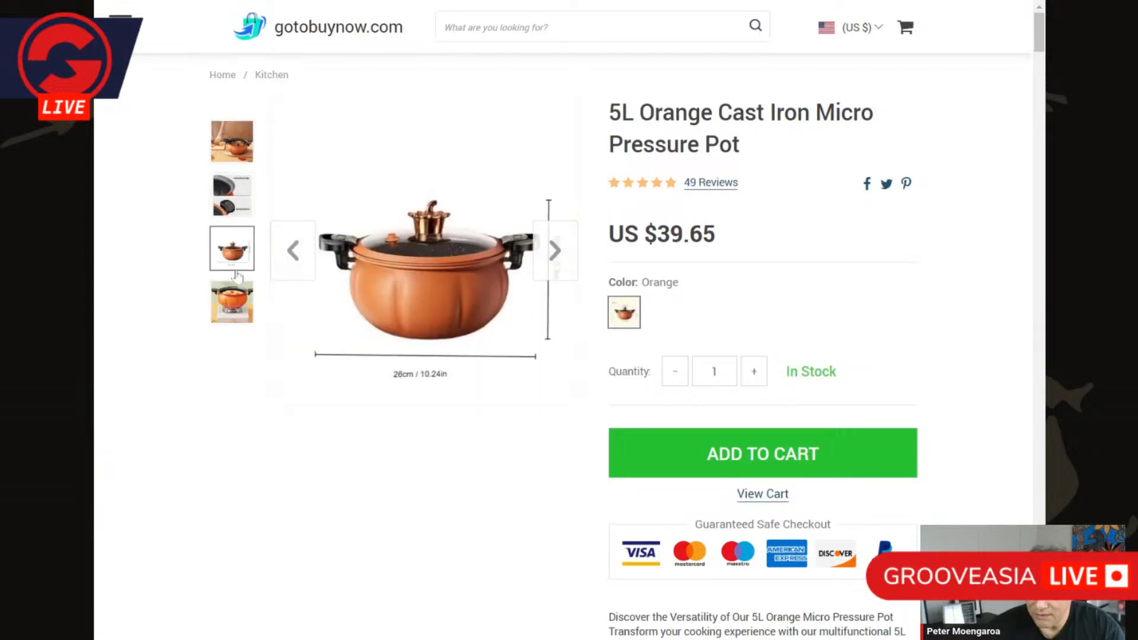
left_click(233, 308)
scroll(234, 308, "down", 1)
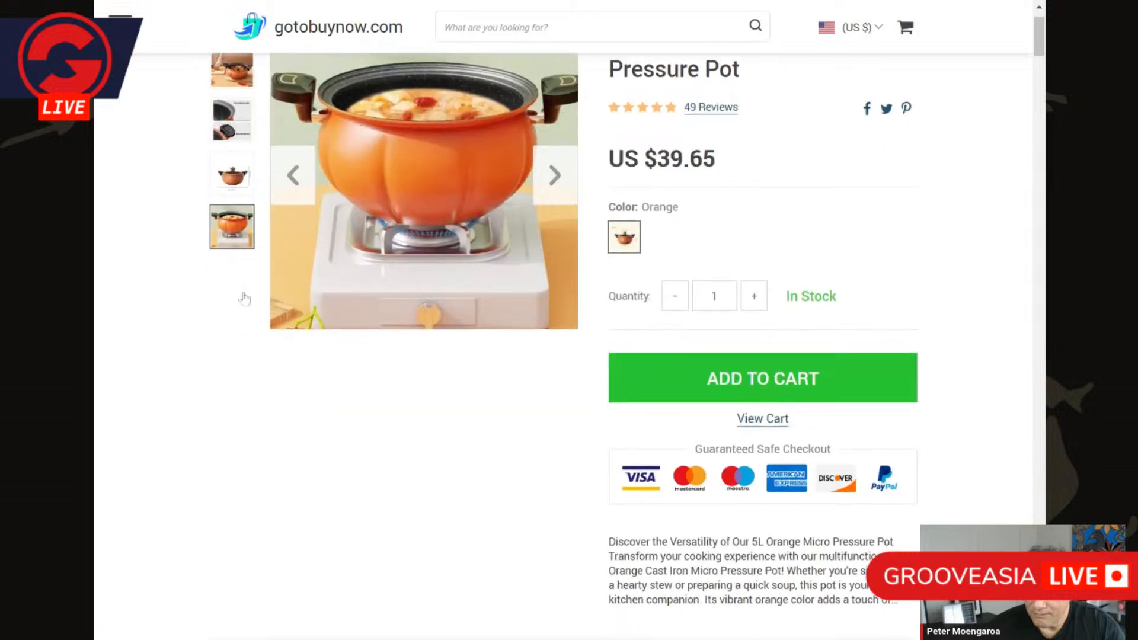
scroll(237, 296, "up", 1)
left_click(239, 148)
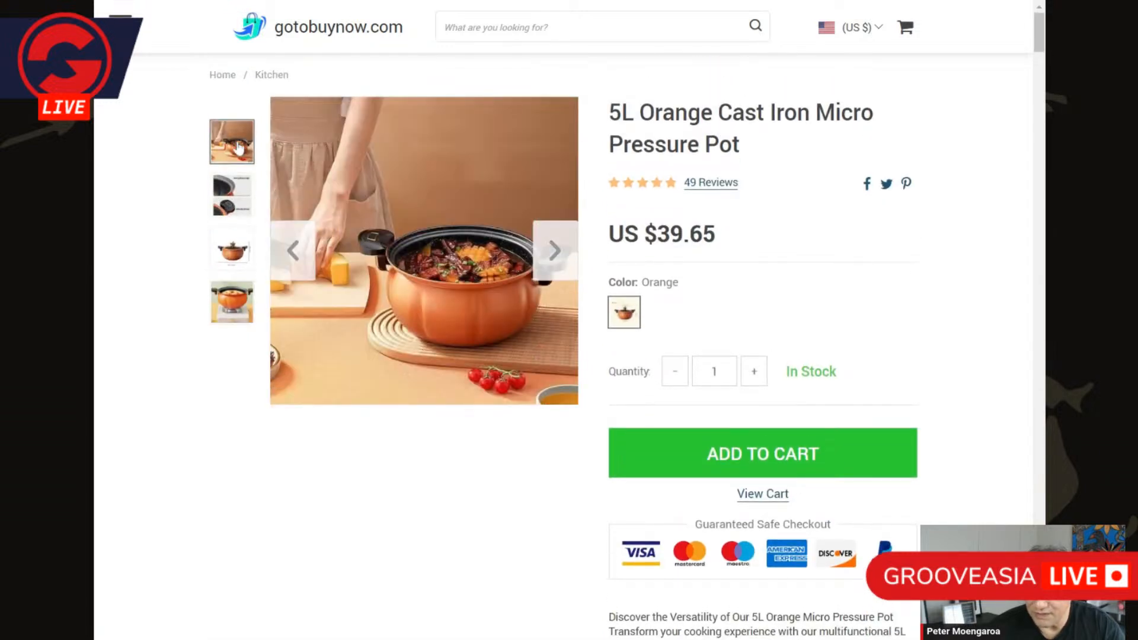
left_click(237, 295)
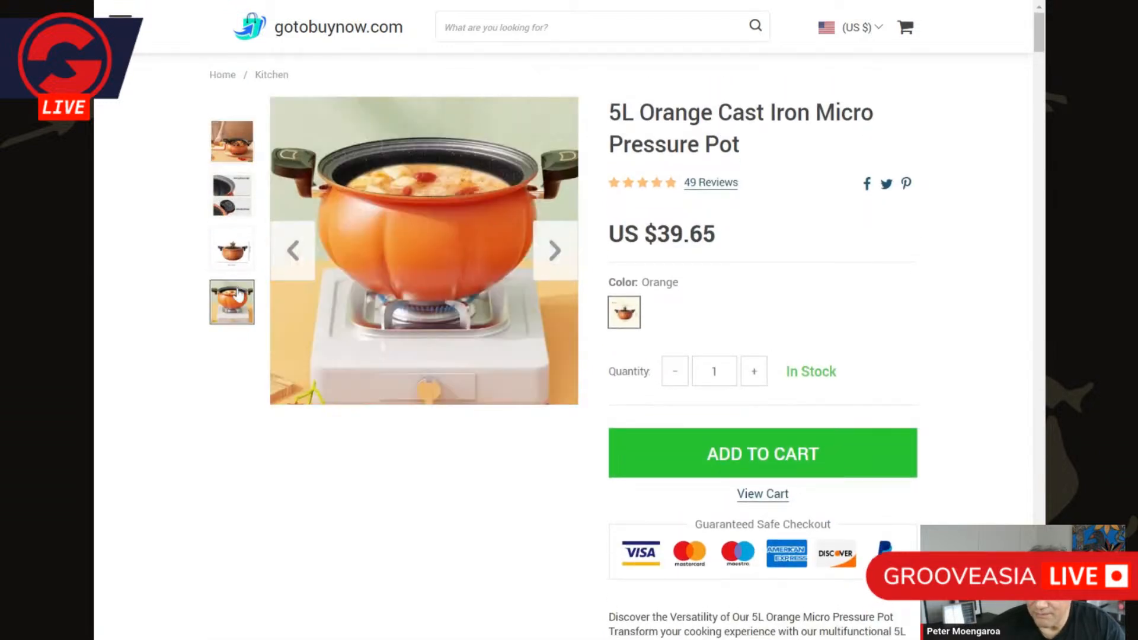
left_click(237, 256)
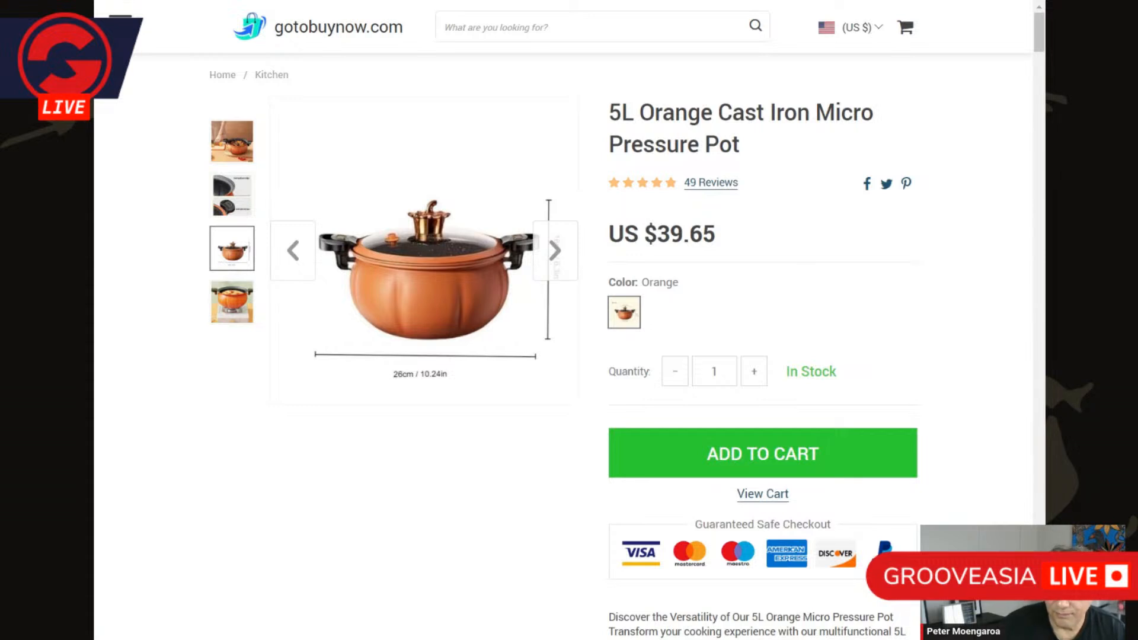
- Switch to Canva and create a blank Instagram Reel design at 1080 × 1920
key("ctrl+Tab")
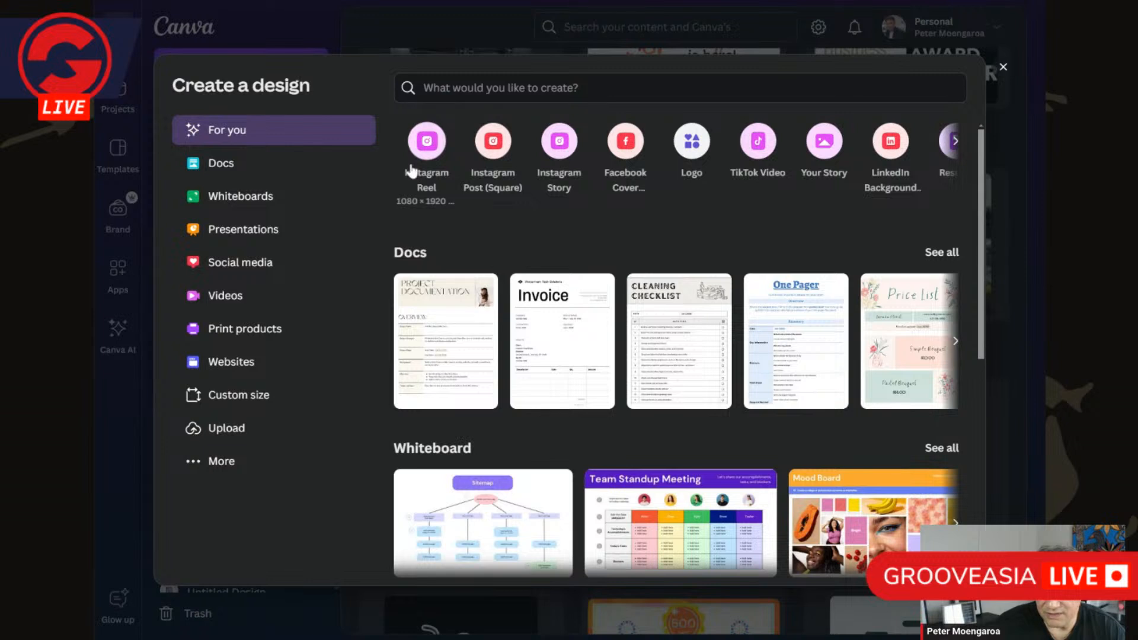
left_click(956, 141)
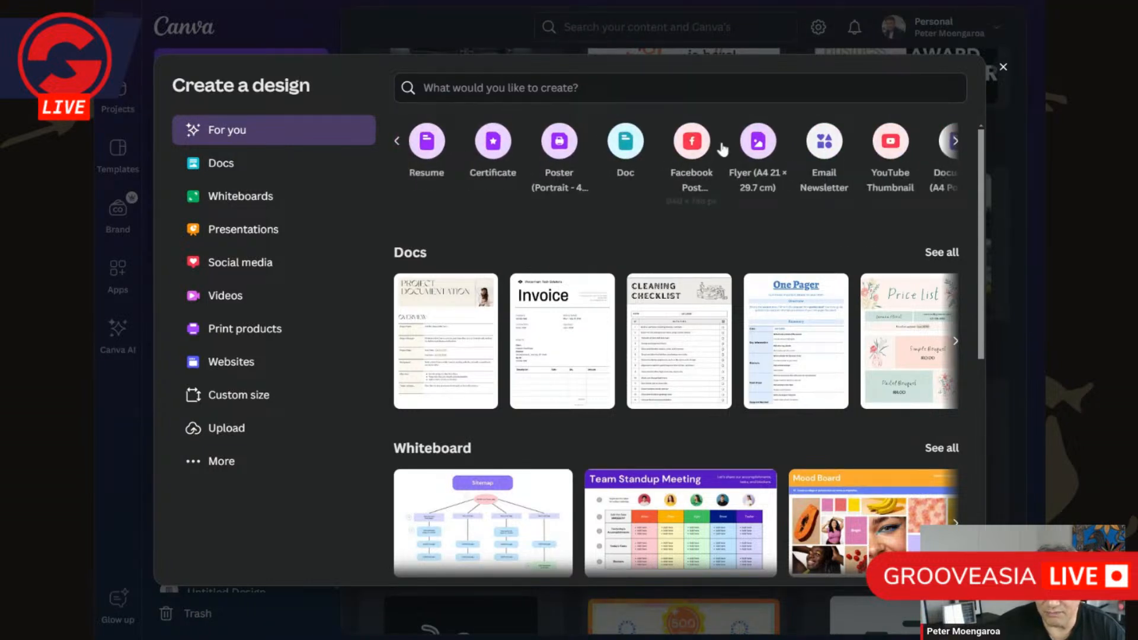
left_click(396, 141)
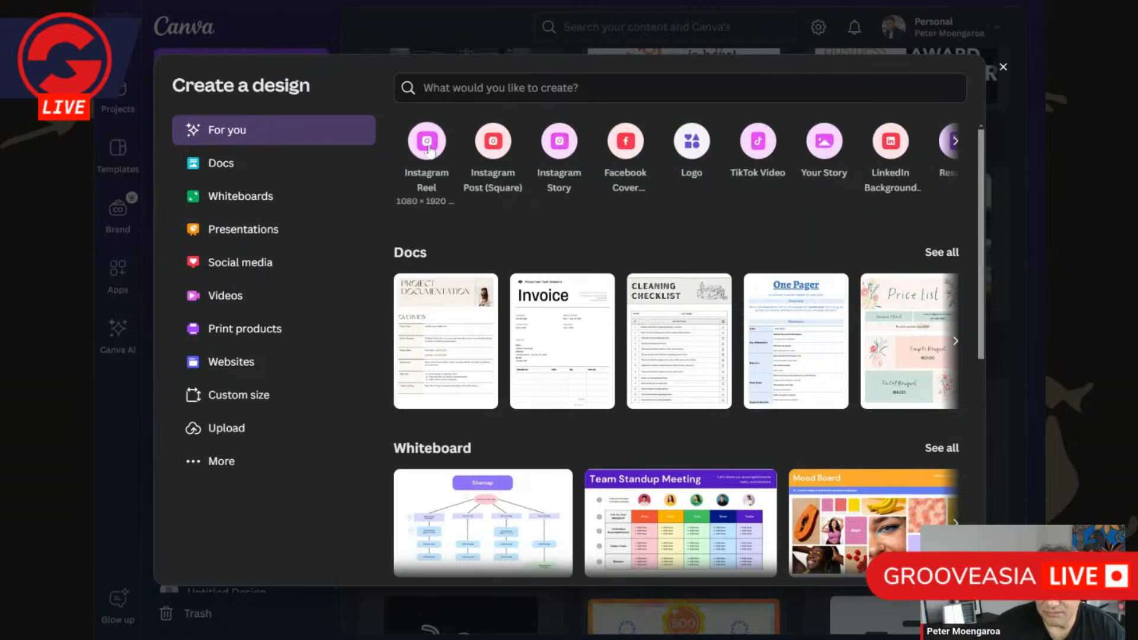
left_click(428, 142)
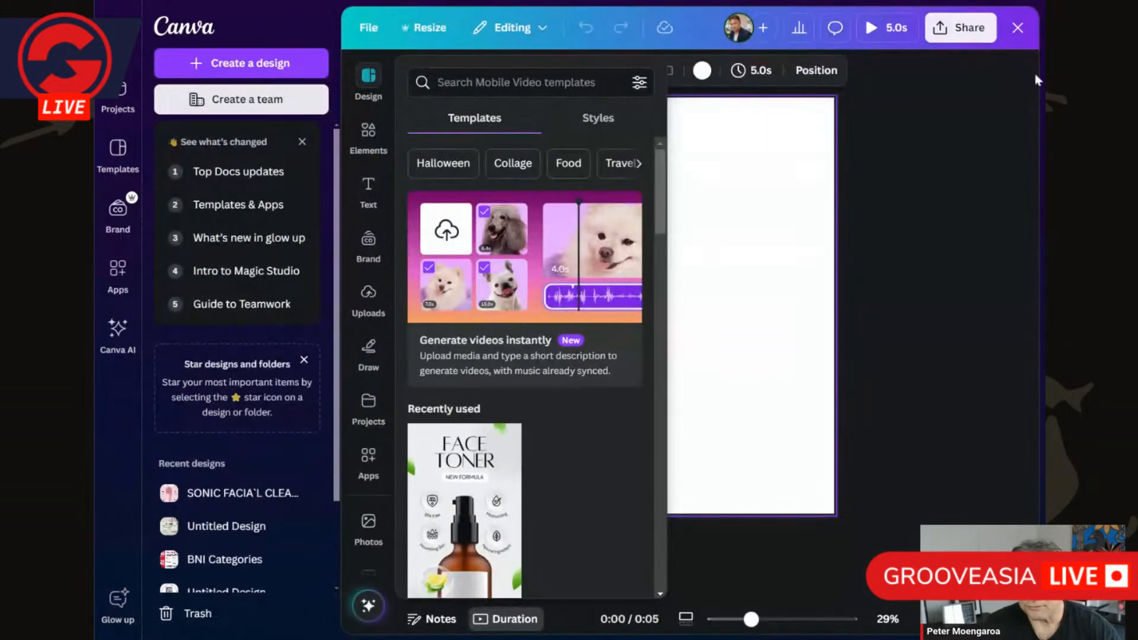
left_click(856, 1)
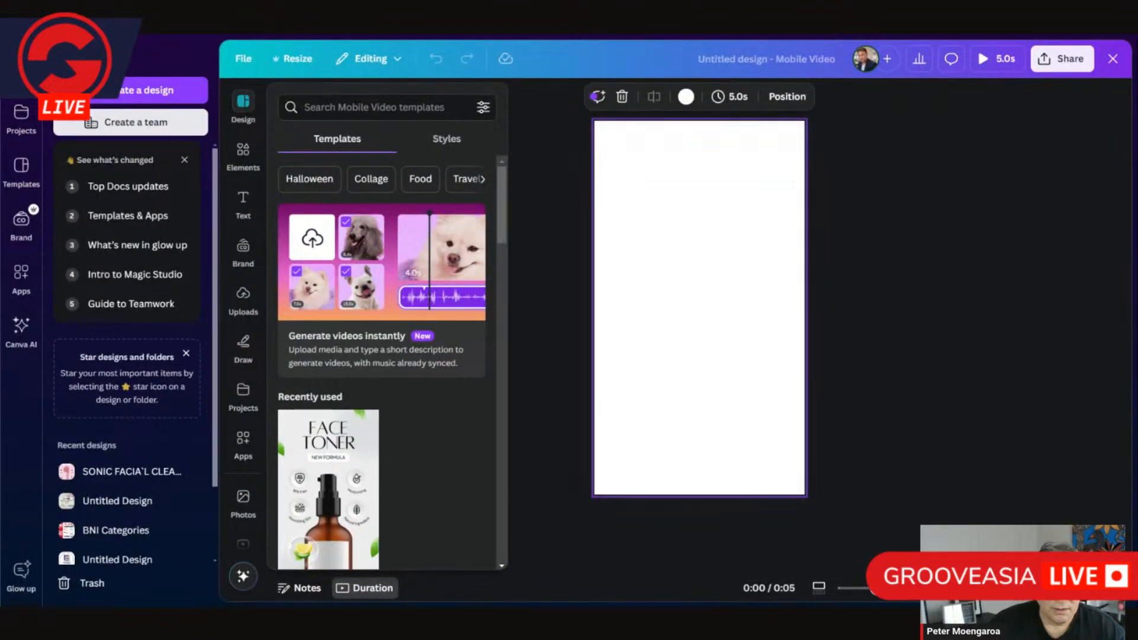
left_click(908, 272)
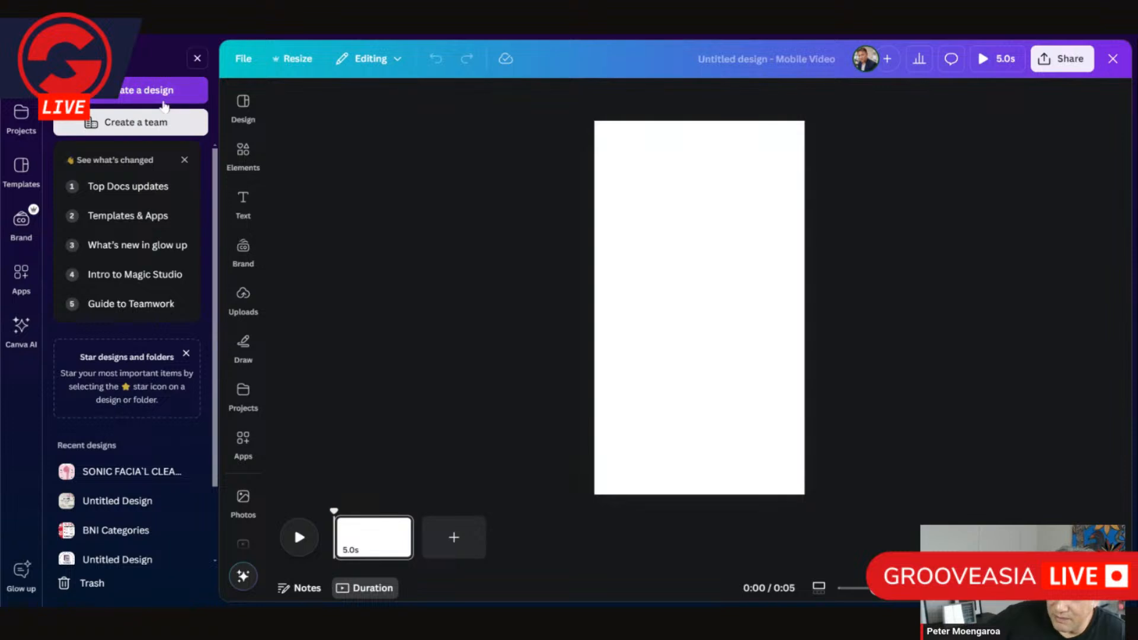
- Search the Mobile Video templates for "cooking pôt"
left_click(238, 107)
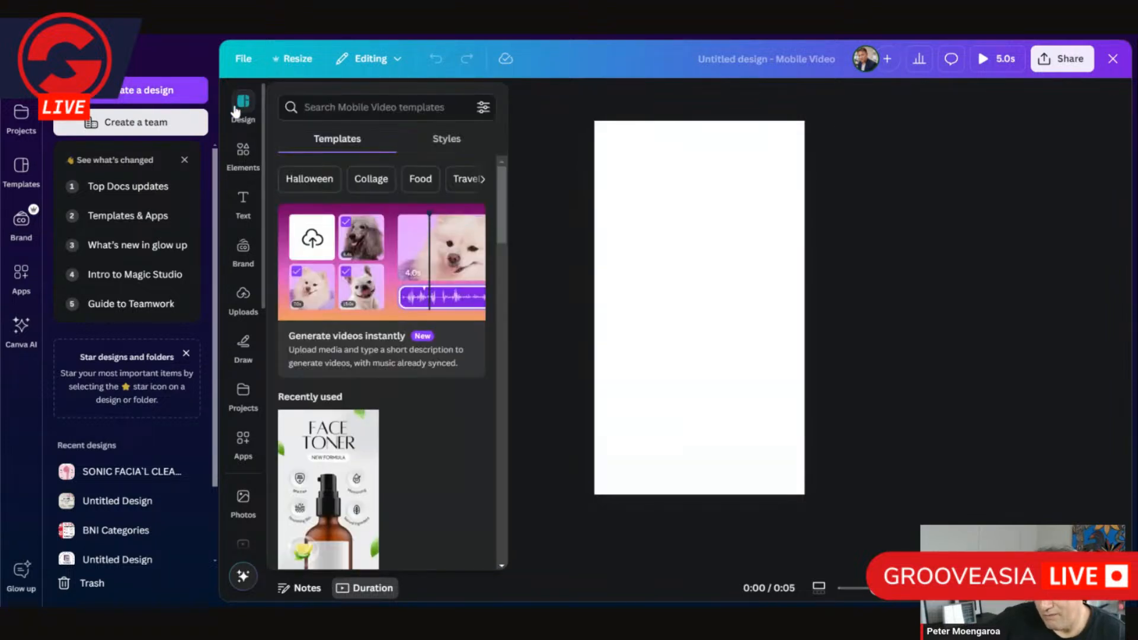
left_click(332, 108)
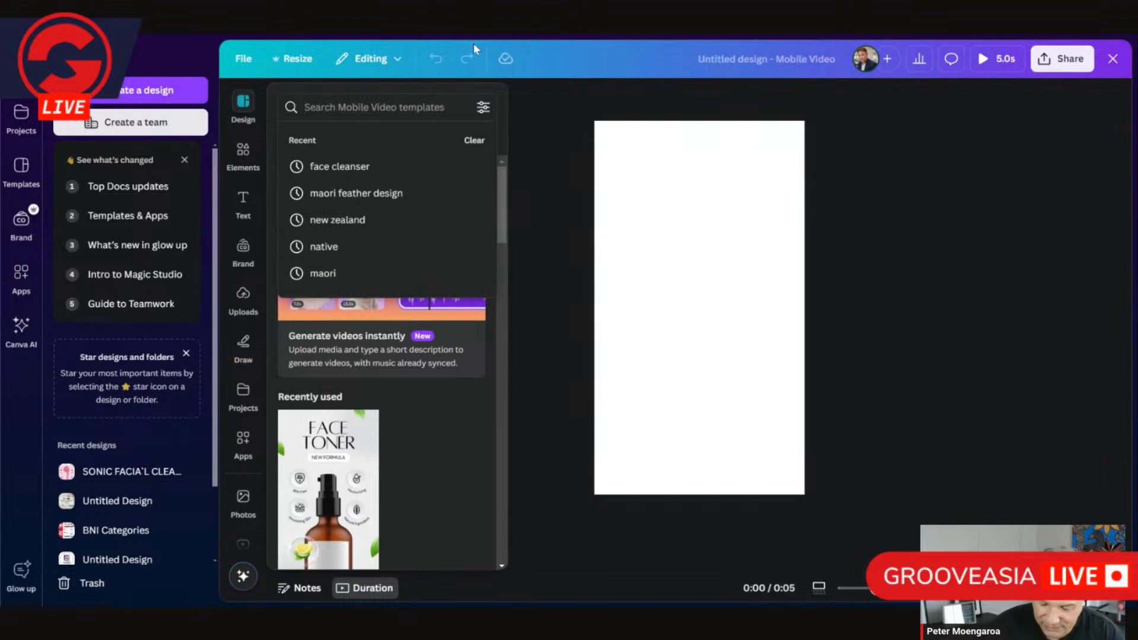
left_click(345, 109)
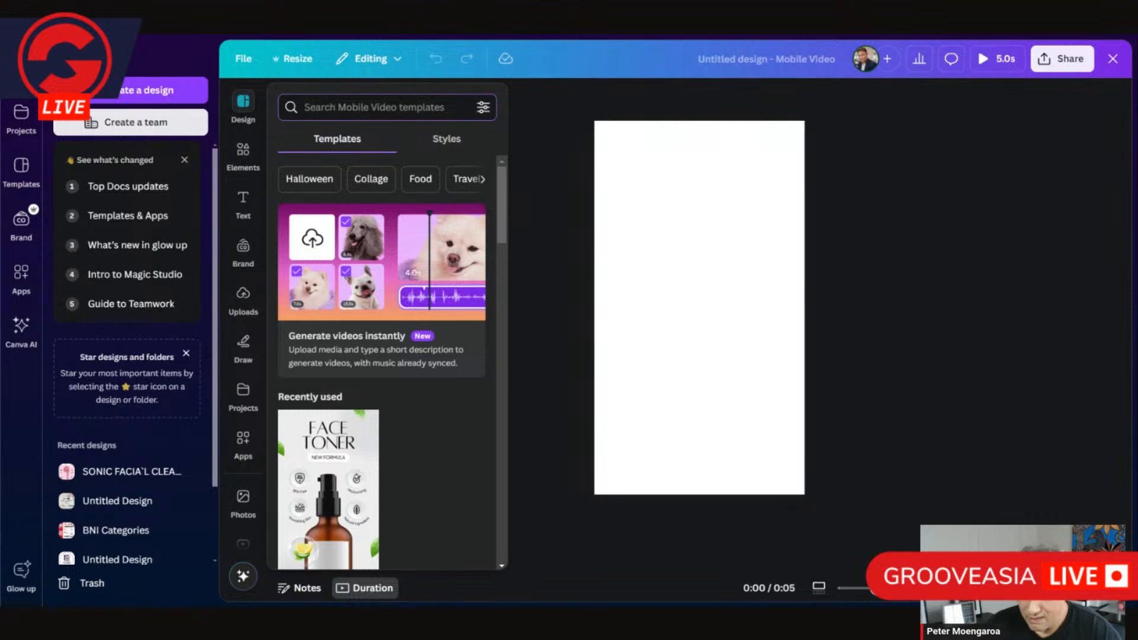
type("cooking pôt")
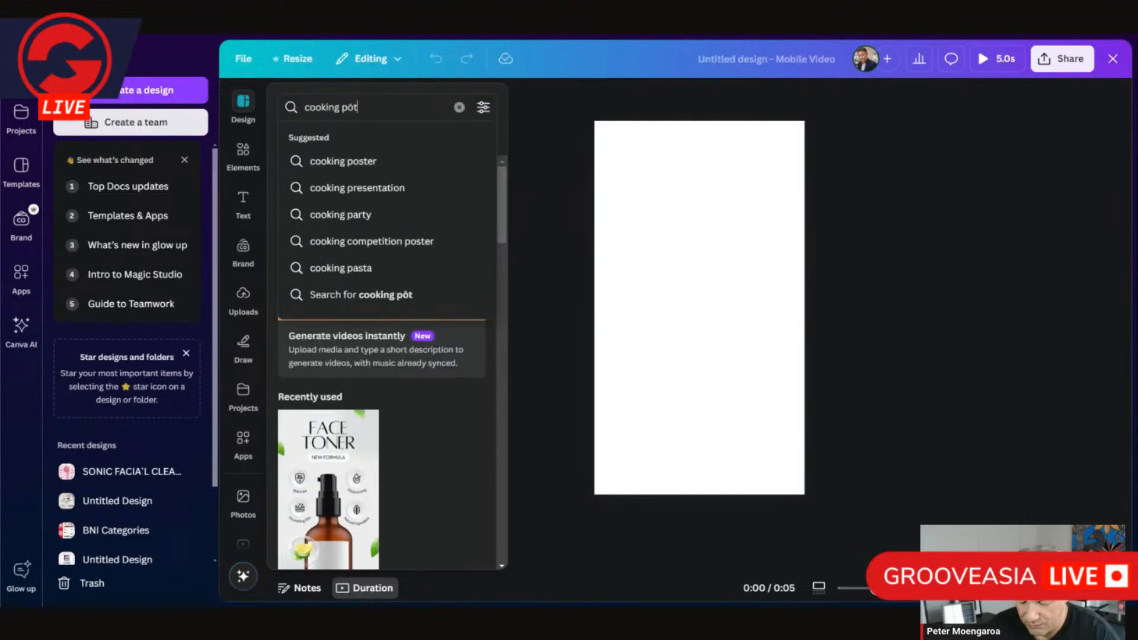
key("Return")
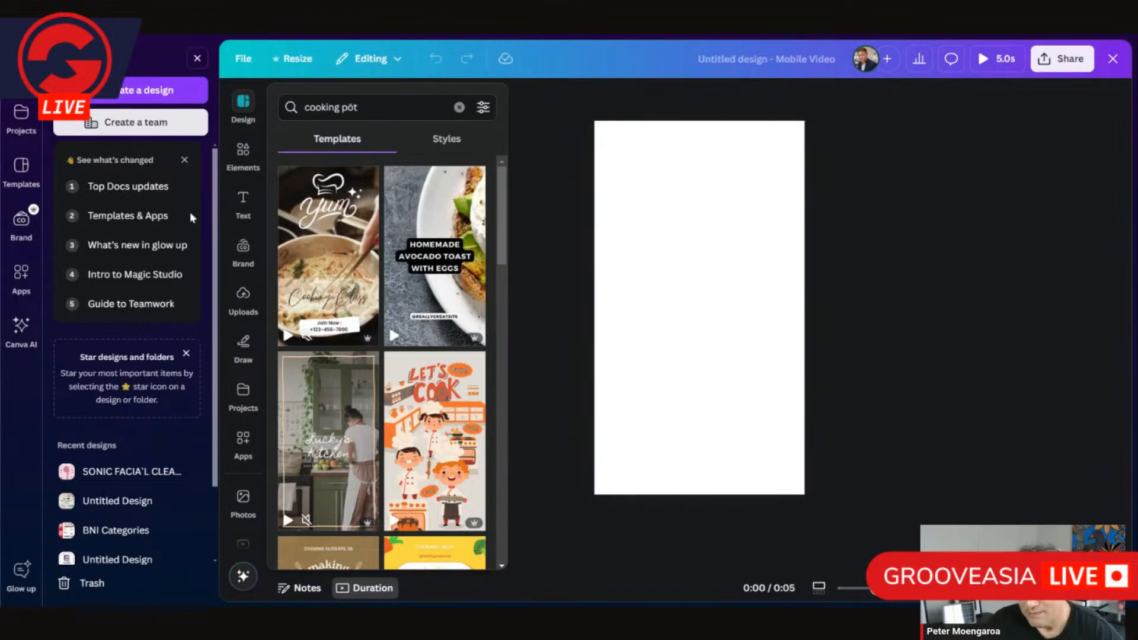
- Browse the cooking pot templates for a layout that suits a pot promotion
scroll(375, 387, "down", 5)
scroll(376, 387, "down", 5)
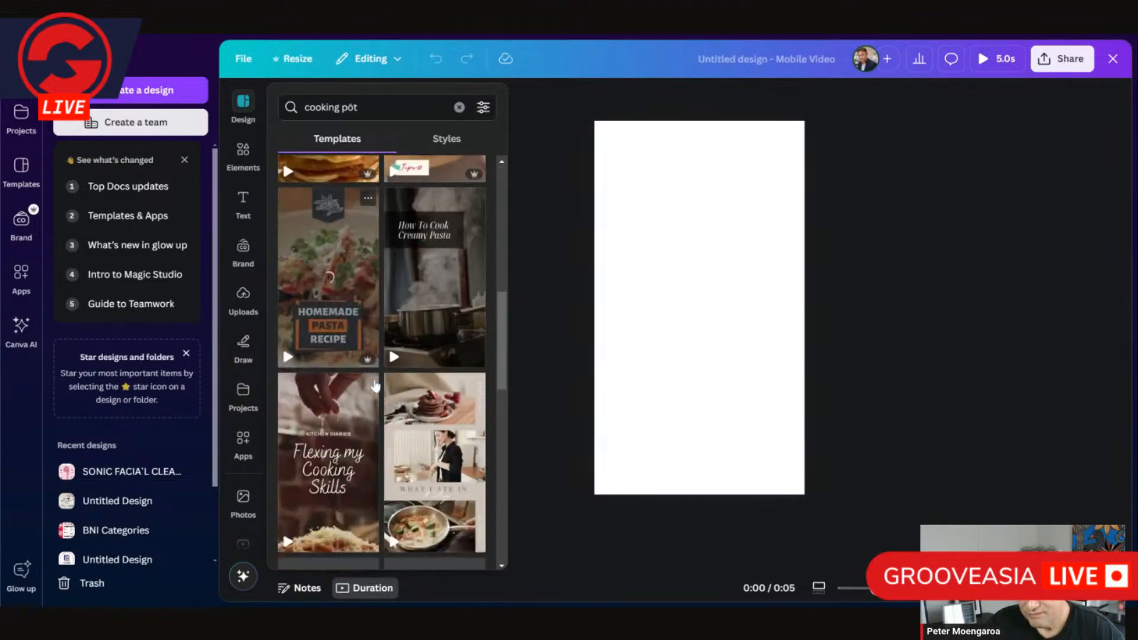
scroll(374, 383, "down", 3)
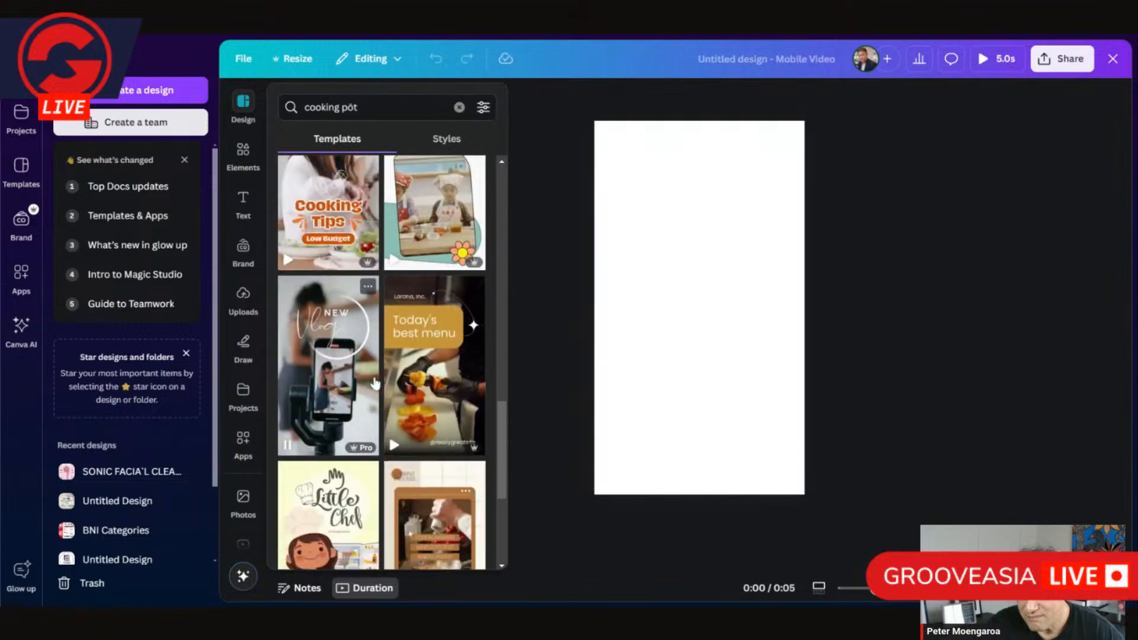
scroll(374, 383, "up", 3)
scroll(374, 384, "down", 5)
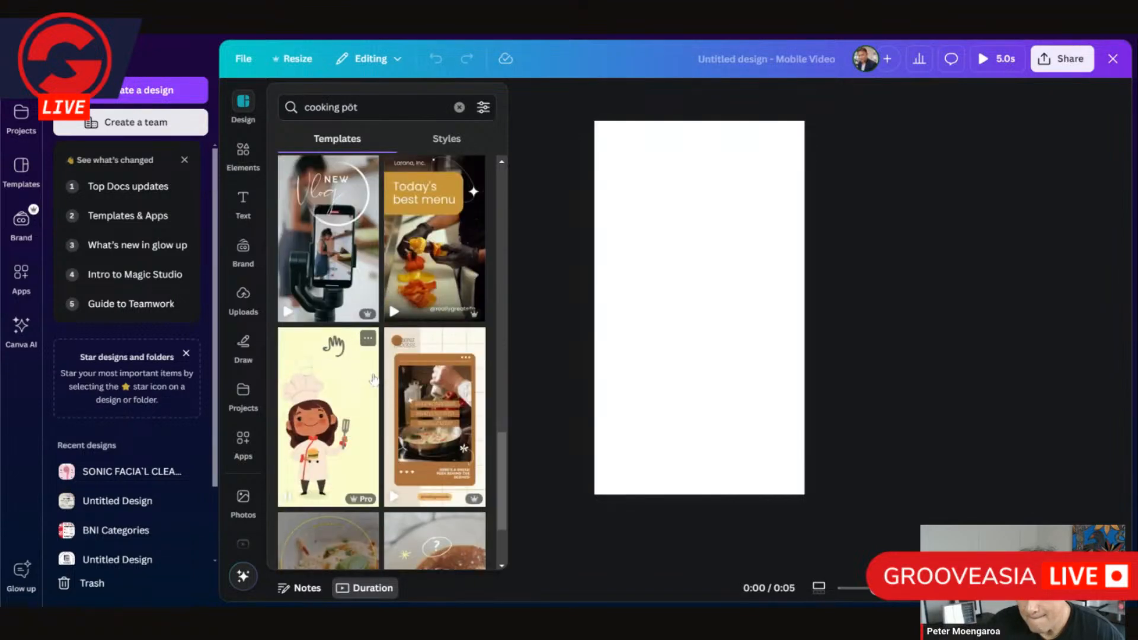
scroll(374, 380, "down", 5)
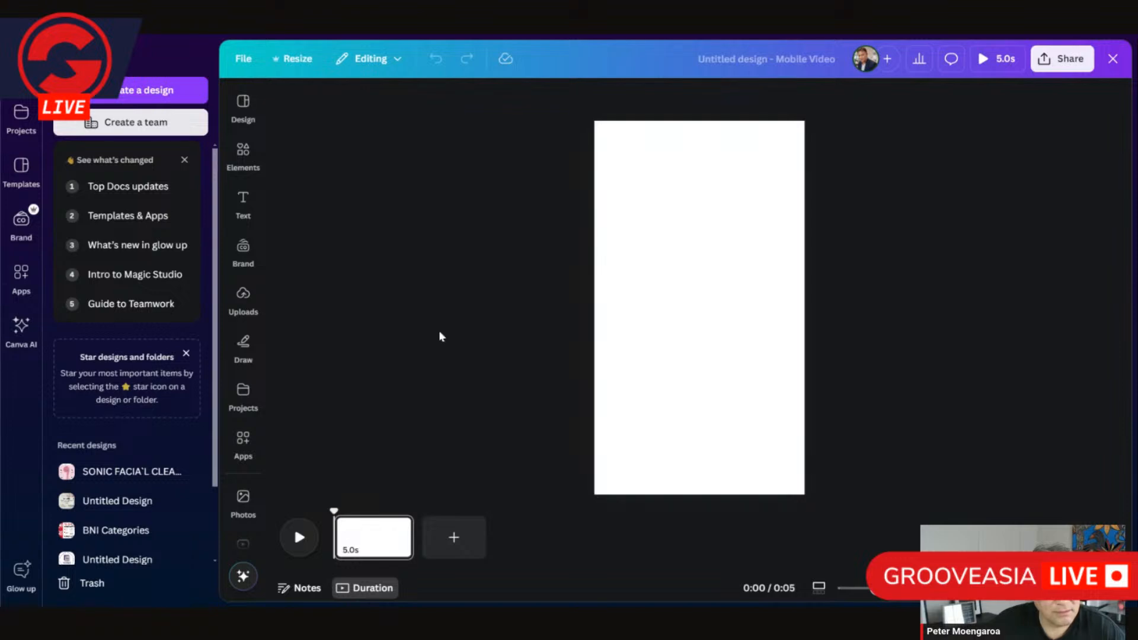
mouse_move(243, 108)
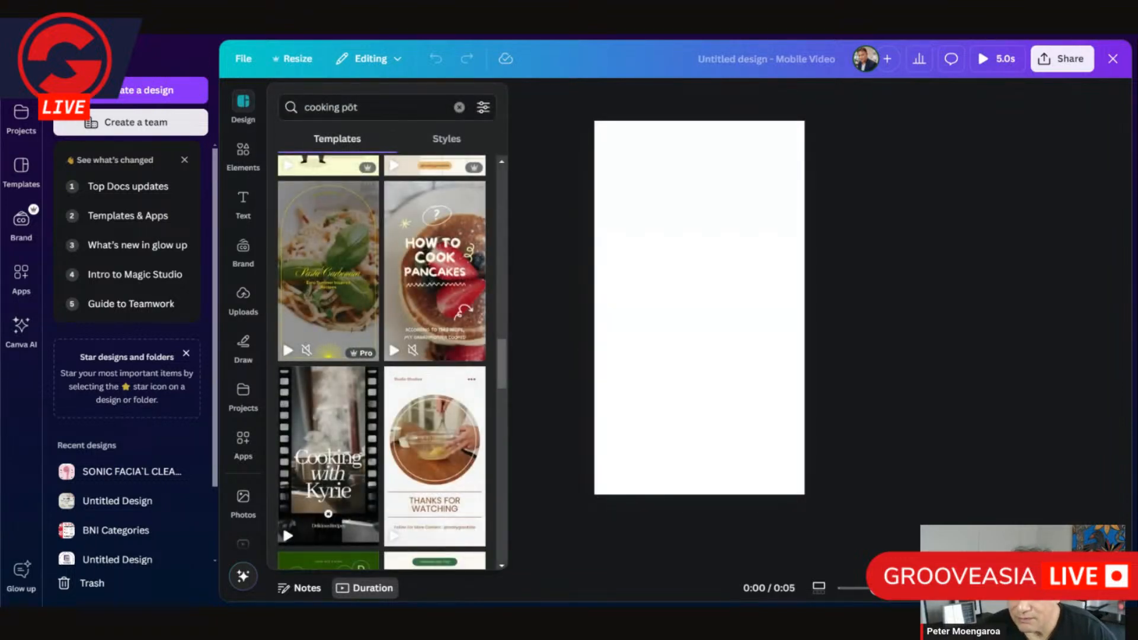
scroll(414, 406, "down", 15)
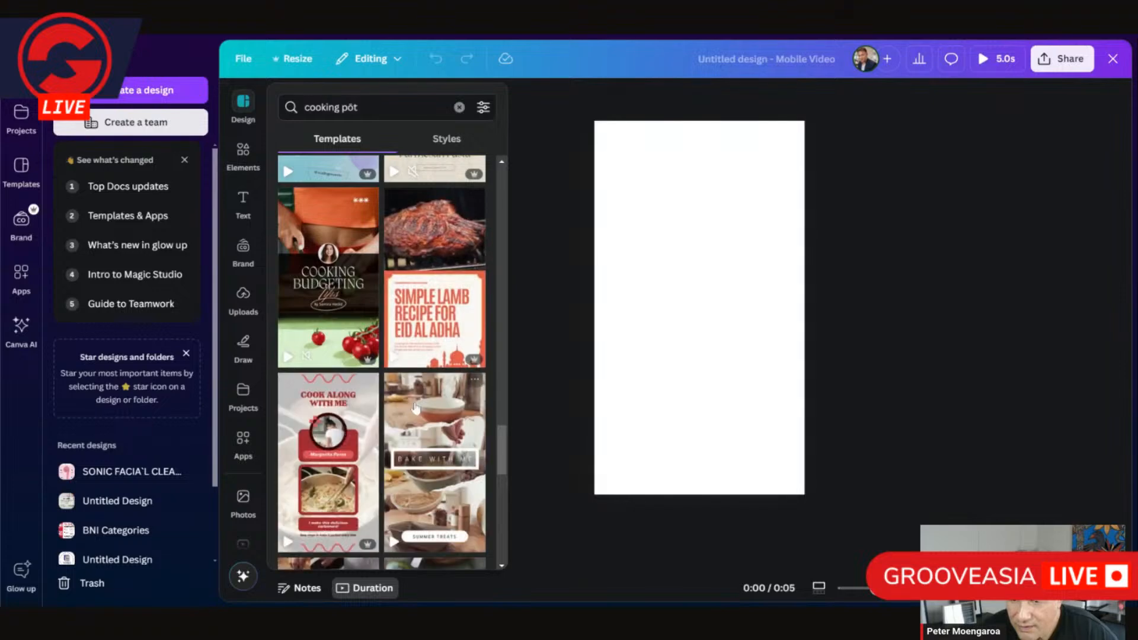
- Broaden the template search to "cooking"
left_click(350, 107)
double_click(349, 107)
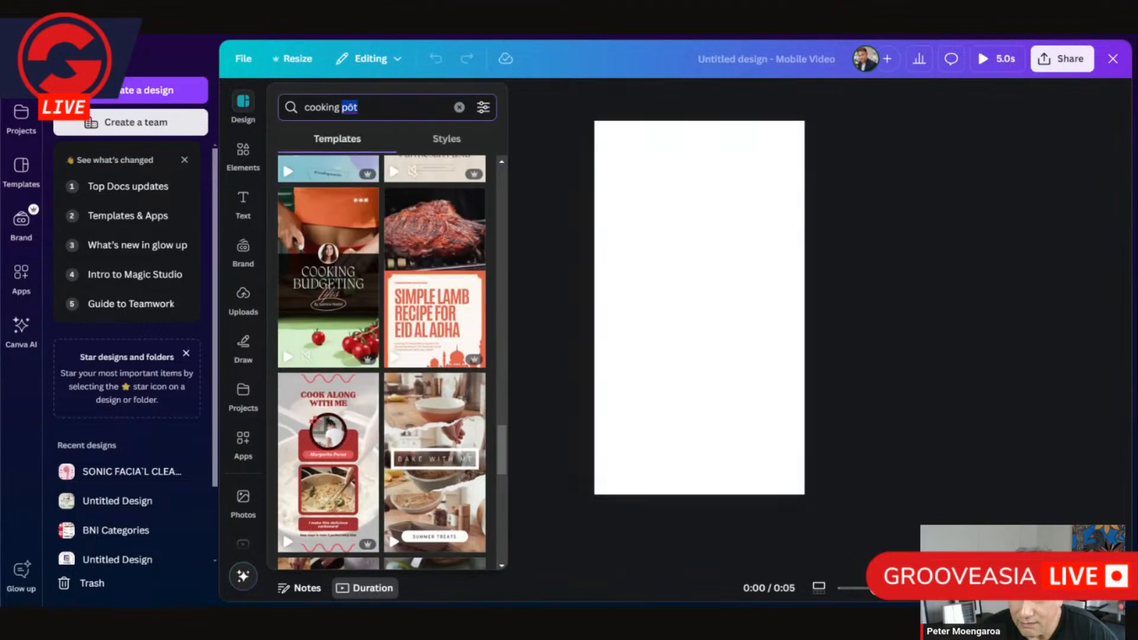
key("BackSpace")
key("Return")
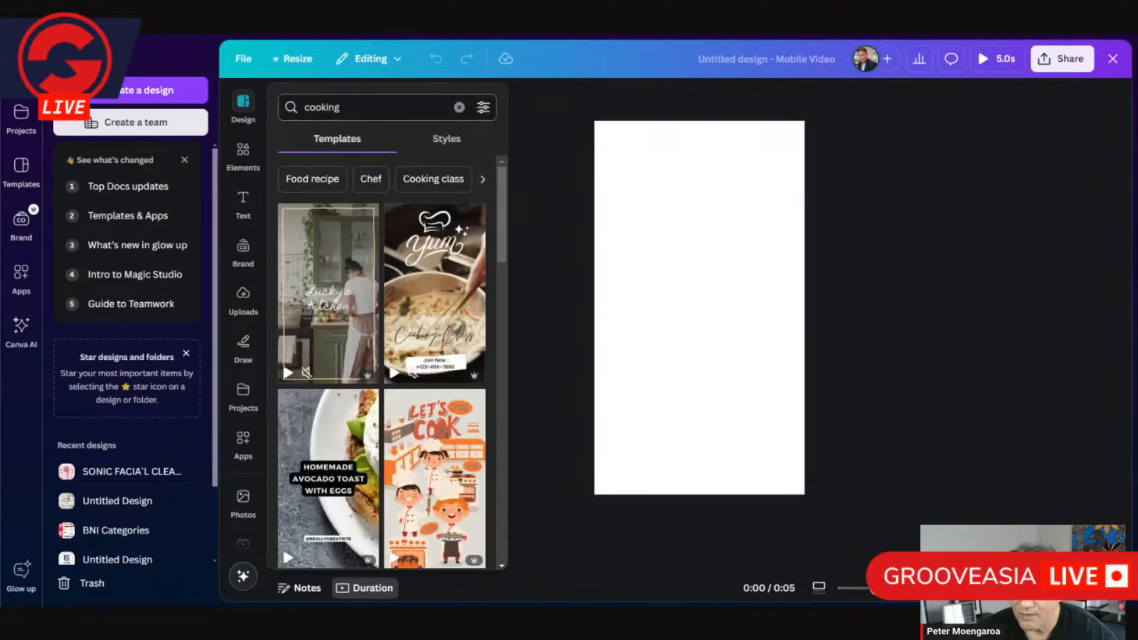
- Browse the broader cooking templates and compare their designs as a base for the reel
scroll(436, 449, "down", 6)
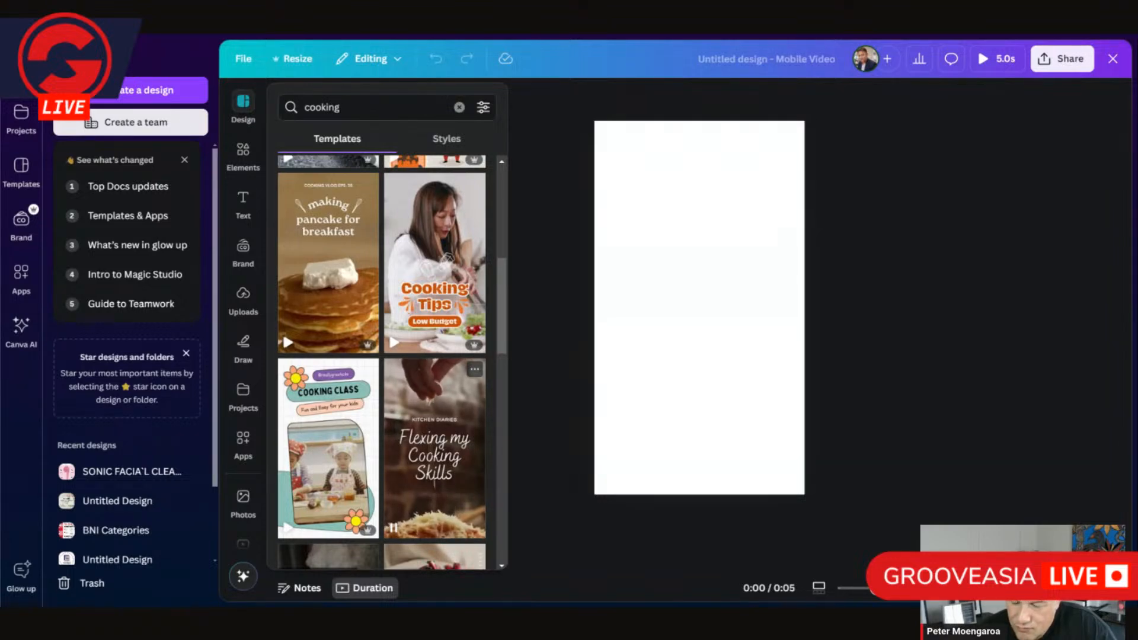
scroll(396, 462, "down", 10)
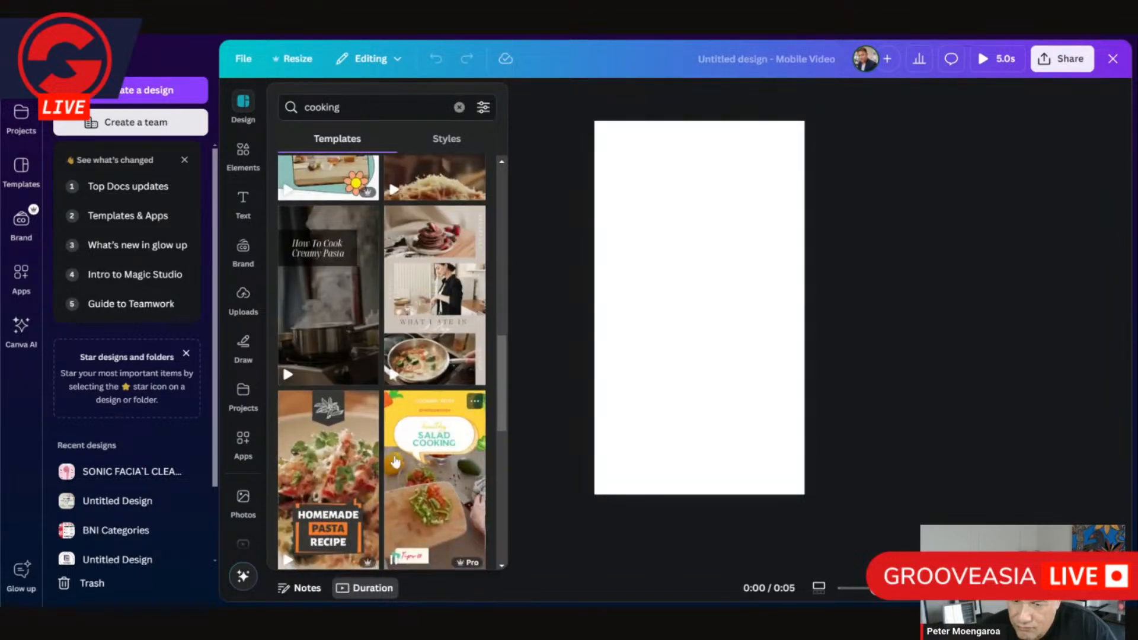
scroll(396, 462, "down", 3)
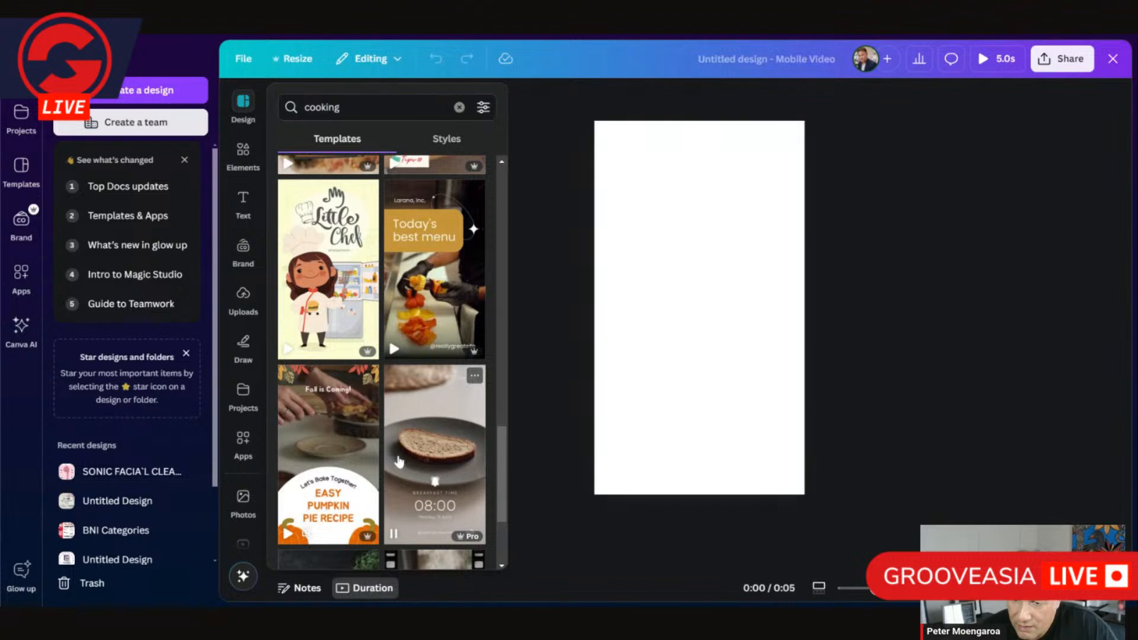
scroll(399, 463, "down", 3)
scroll(399, 462, "down", 2)
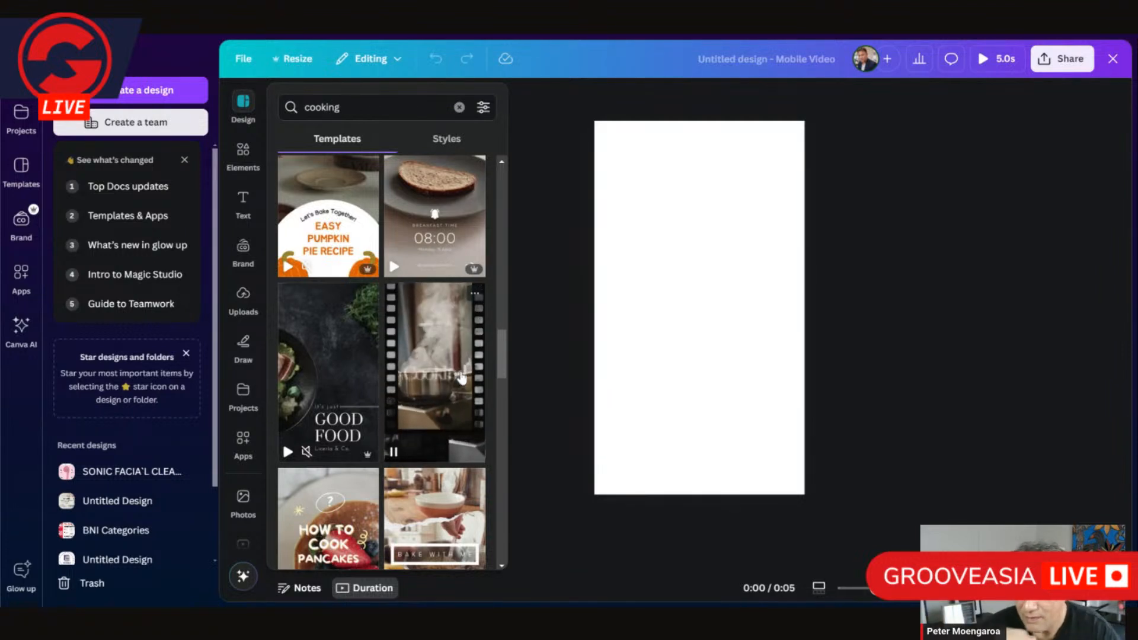
scroll(432, 452, "down", 5)
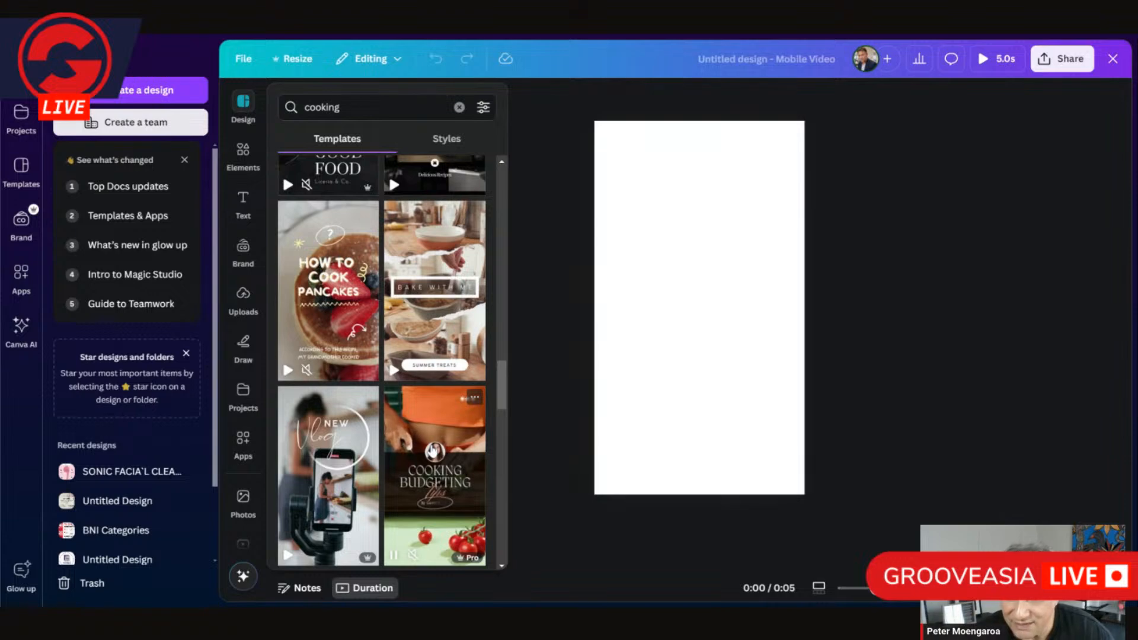
scroll(432, 453, "down", 3)
scroll(432, 453, "down", 6)
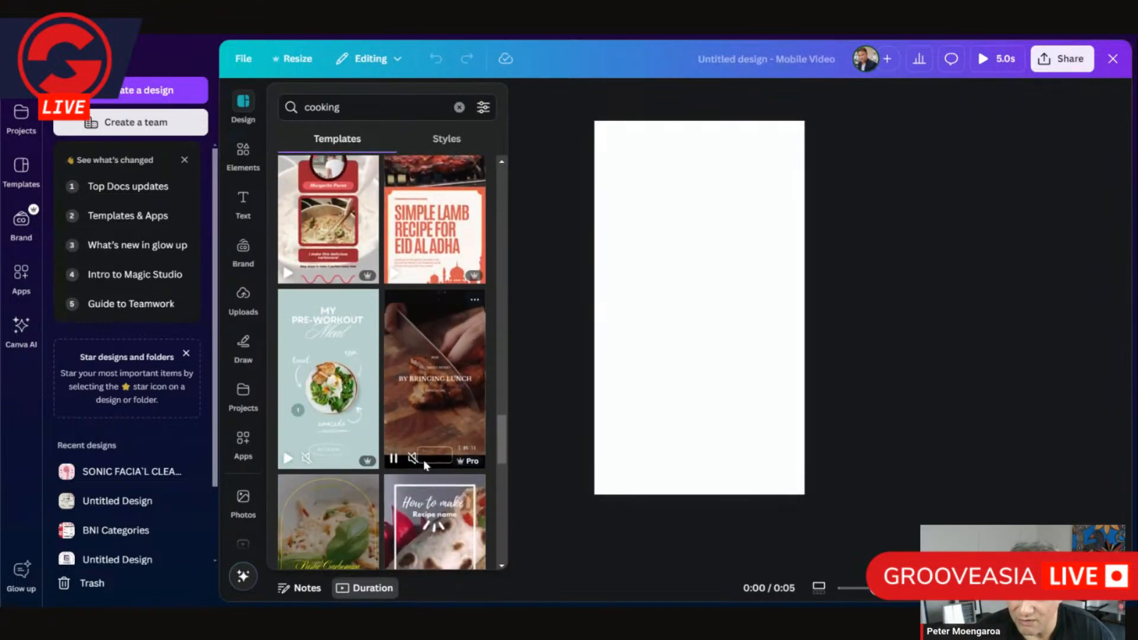
scroll(424, 466, "down", 2)
scroll(425, 466, "down", 1)
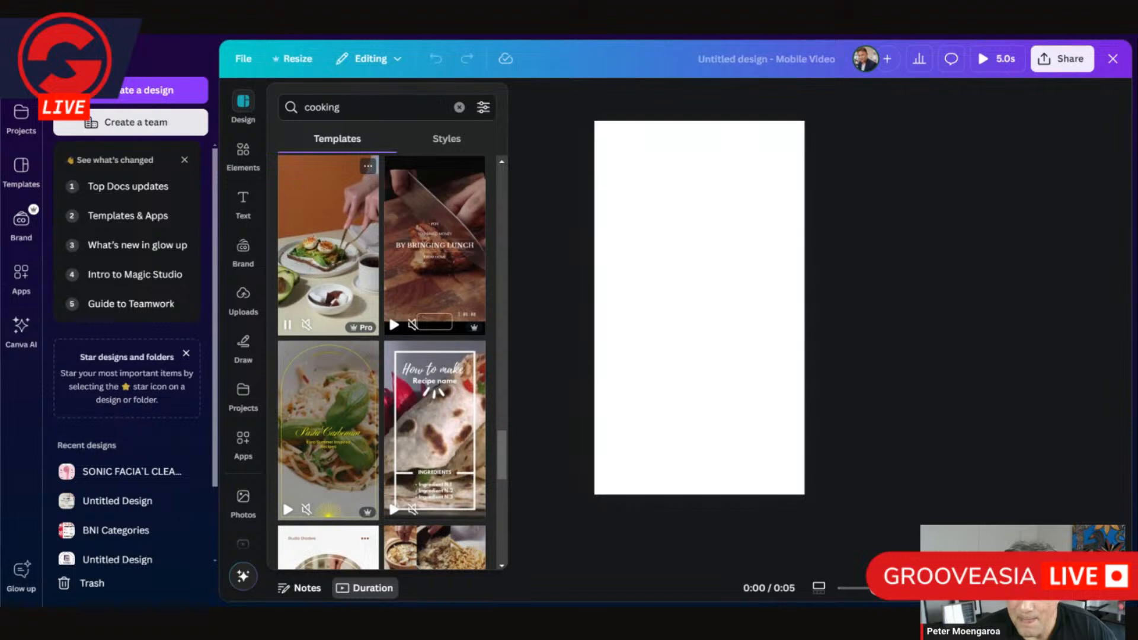
- Open the Blue Scrapbook Minimalistic Food Cooking Vlog Instagram Reel template and review its pages, style and similar templates
left_click(327, 259)
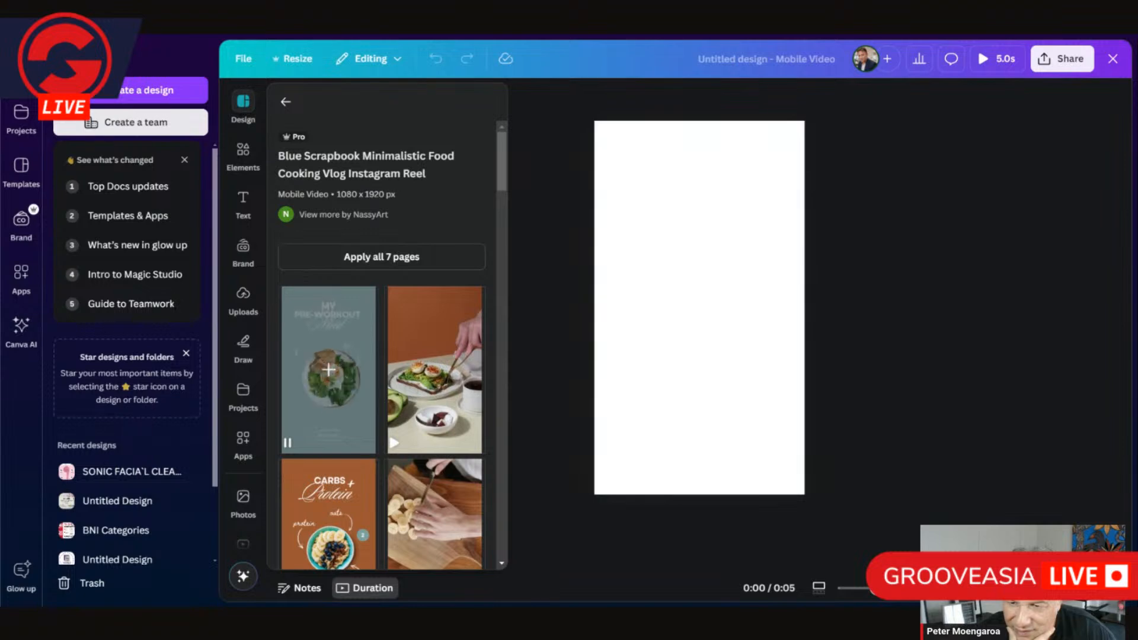
scroll(329, 369, "down", 5)
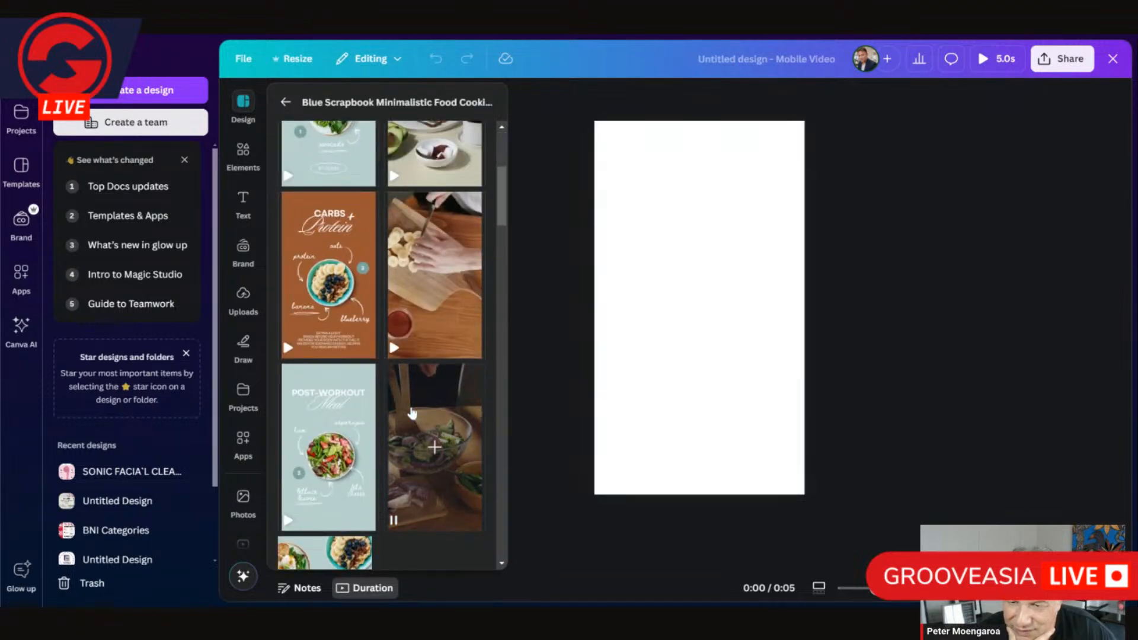
scroll(412, 413, "down", 4)
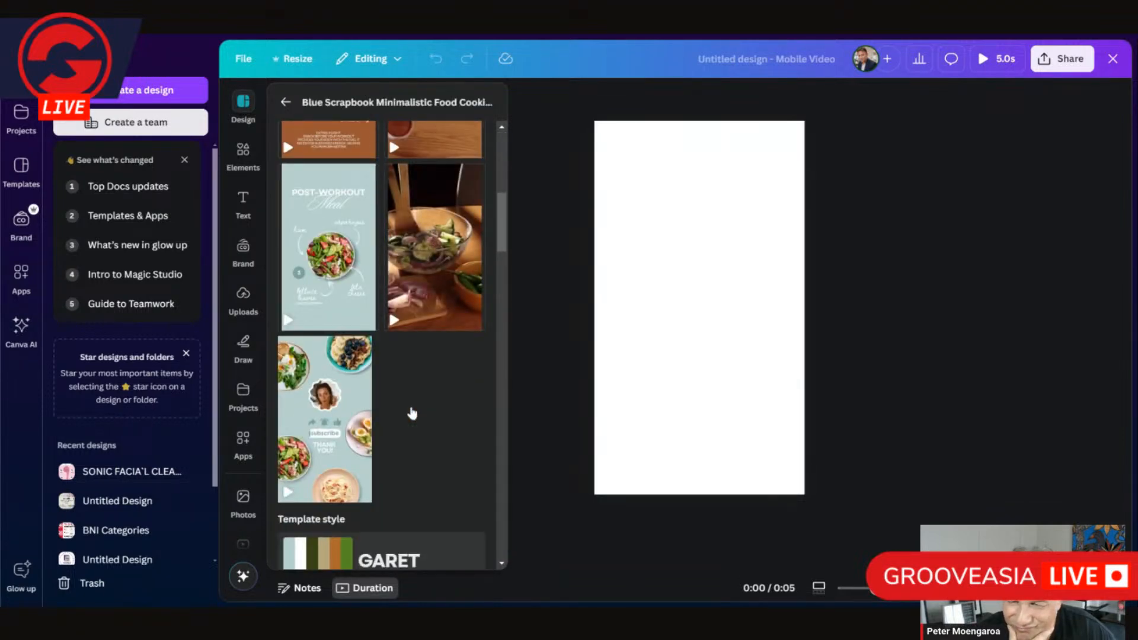
scroll(411, 411, "down", 6)
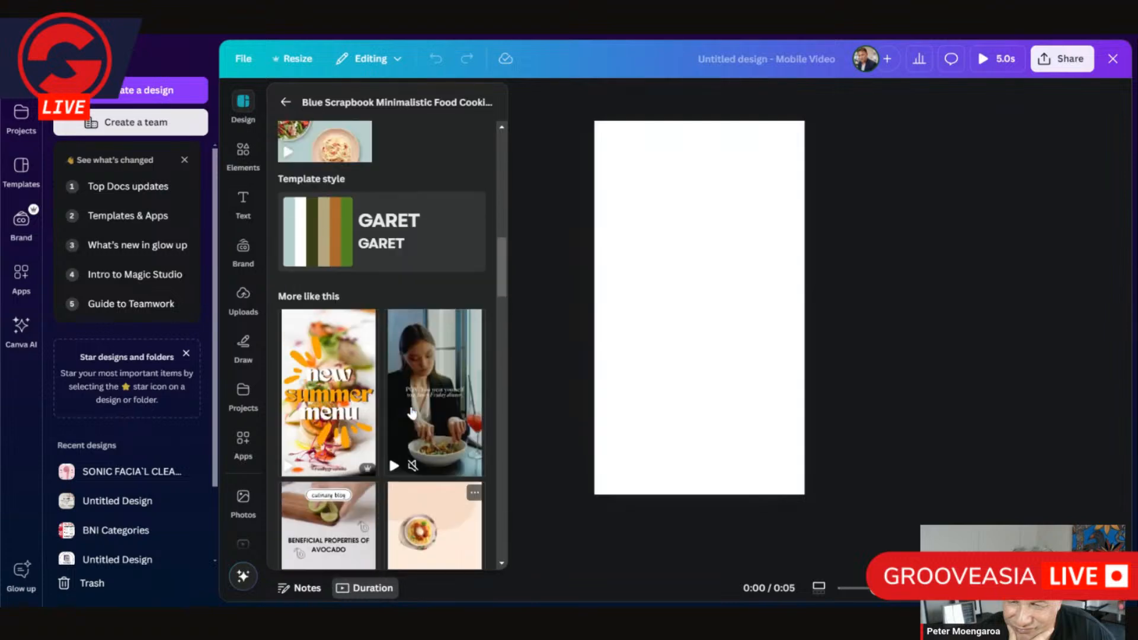
- Apply only the first page, "My Pre-Workout Meal", of the Blue Scrapbook food cooking template to the blank design
scroll(411, 412, "up", 5)
scroll(411, 413, "up", 10)
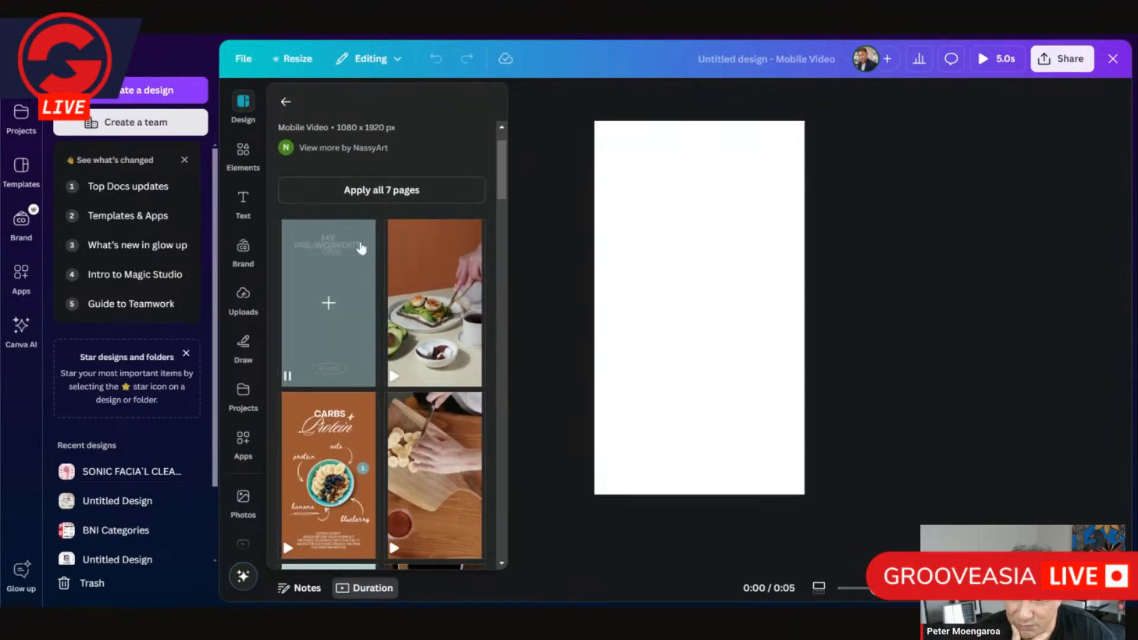
left_click(332, 306)
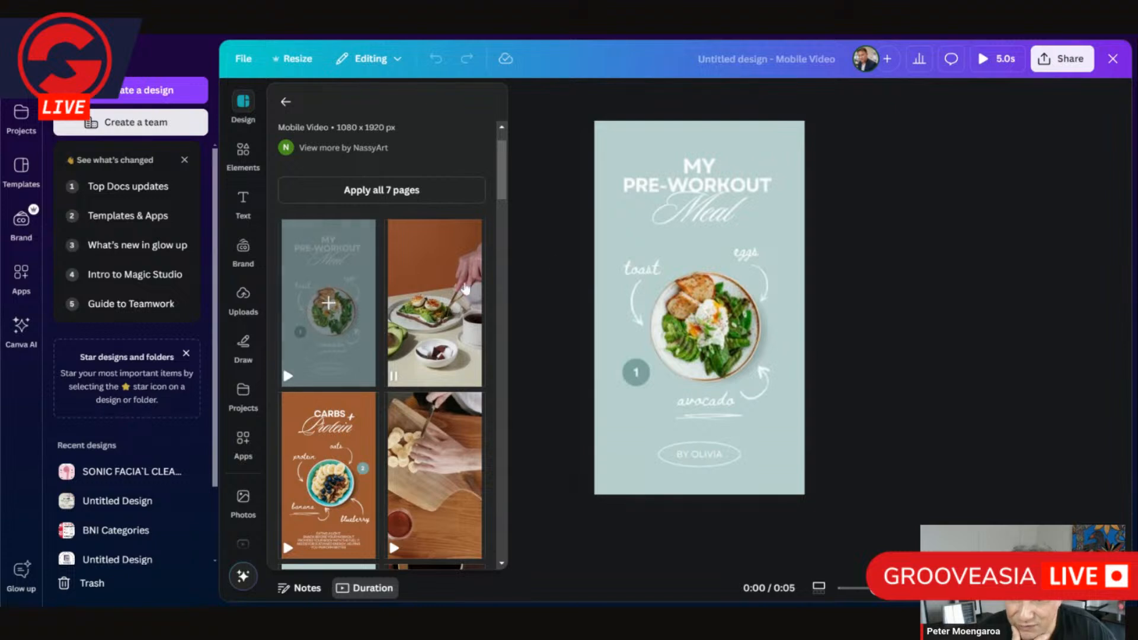
- Delete the plate of food photo and the dark round shadow behind it from the design
left_click(748, 273)
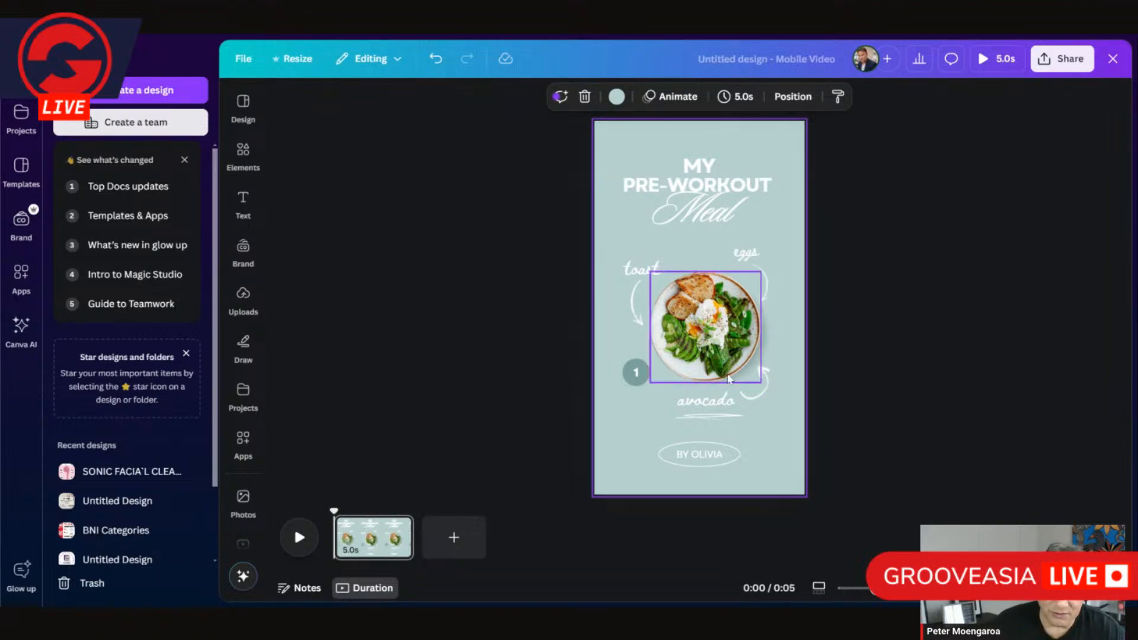
left_click(724, 360)
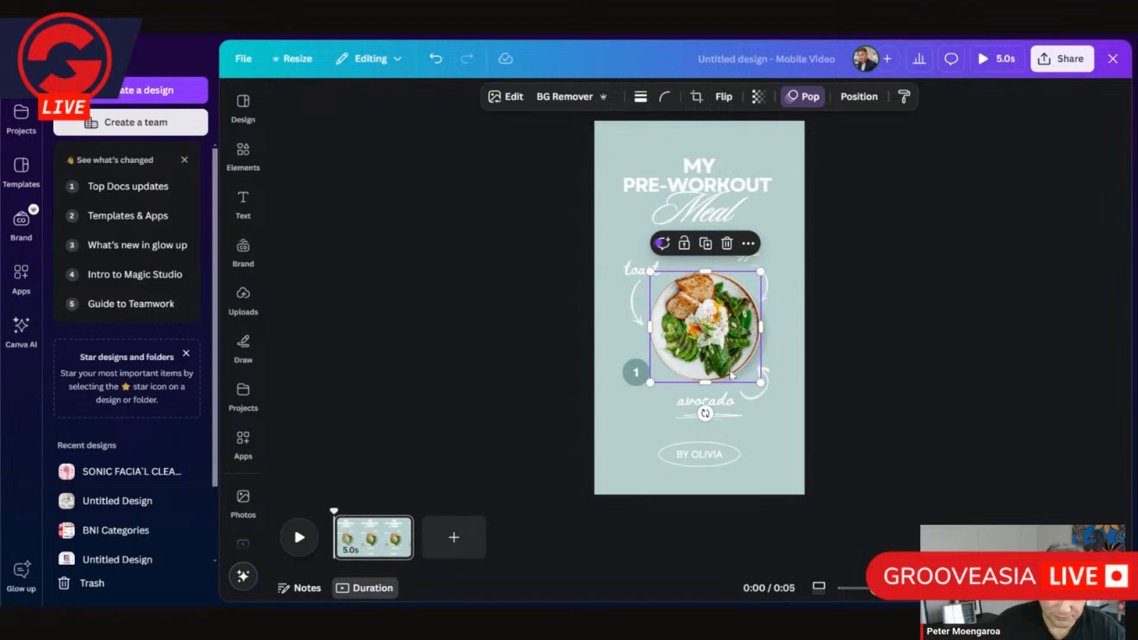
key("Delete")
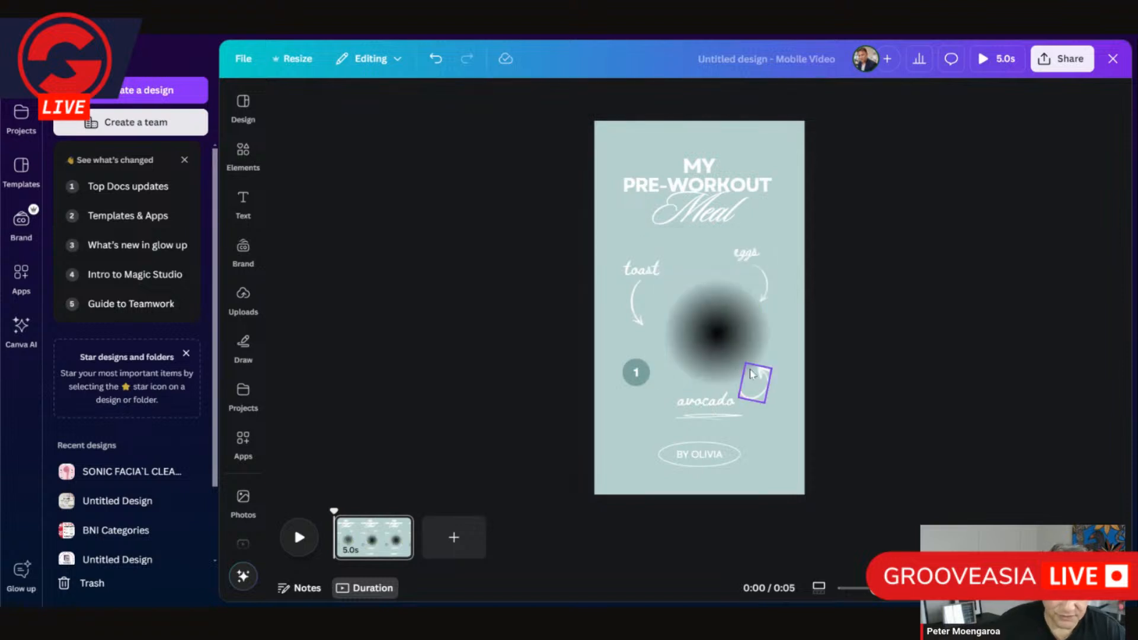
left_click(717, 346)
key("Delete")
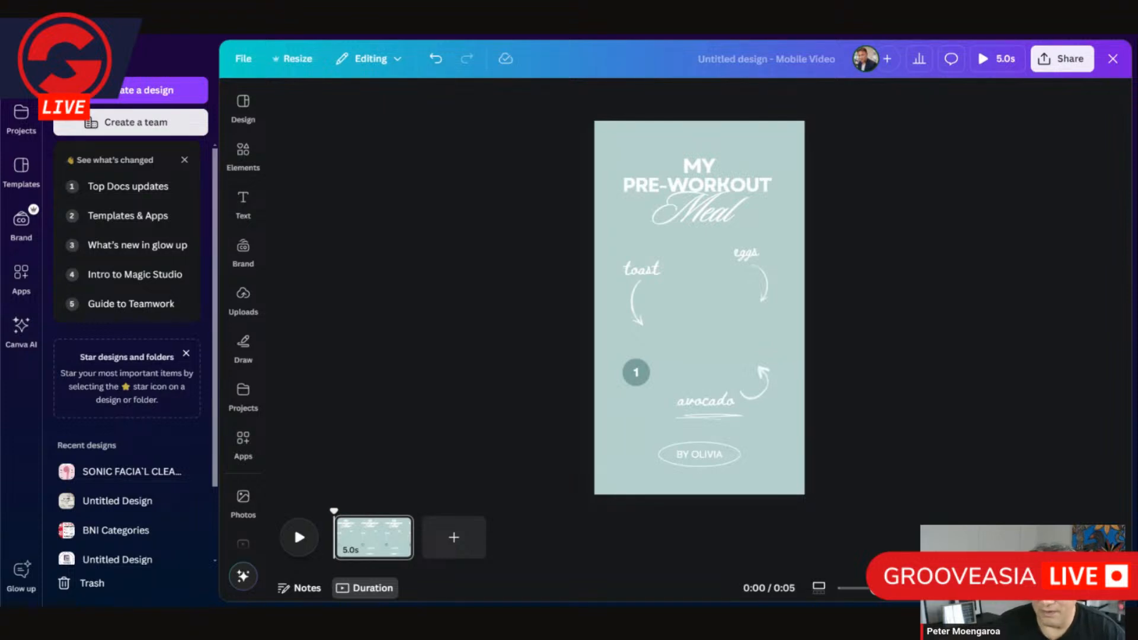
- Insert the uploaded orange pot image into the design and return to the template's pages
left_click(243, 301)
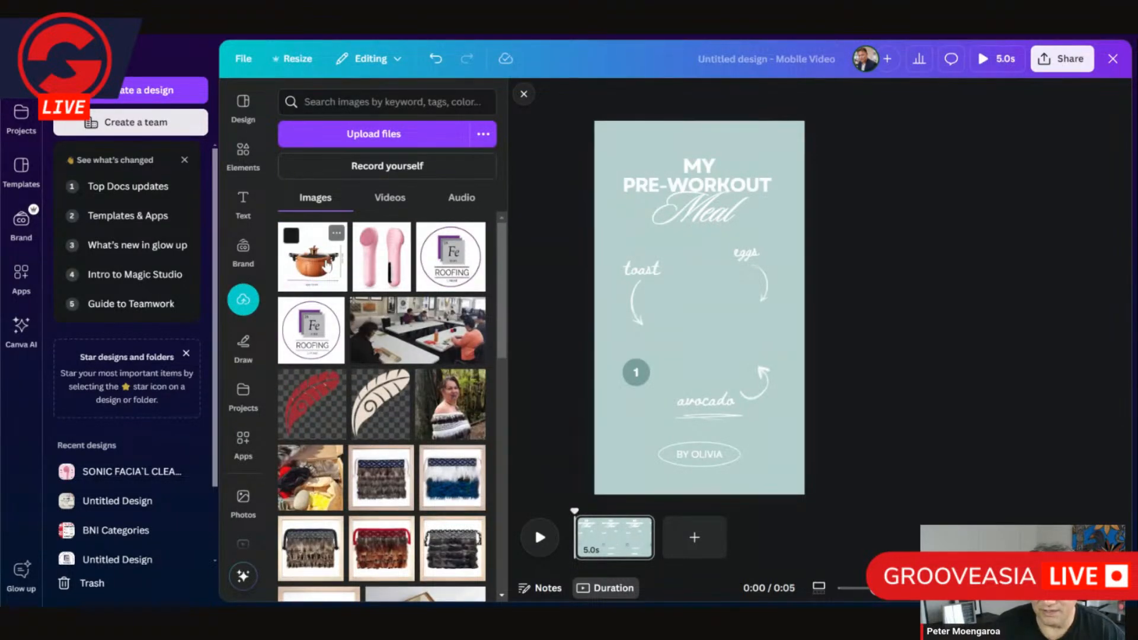
left_click(326, 266)
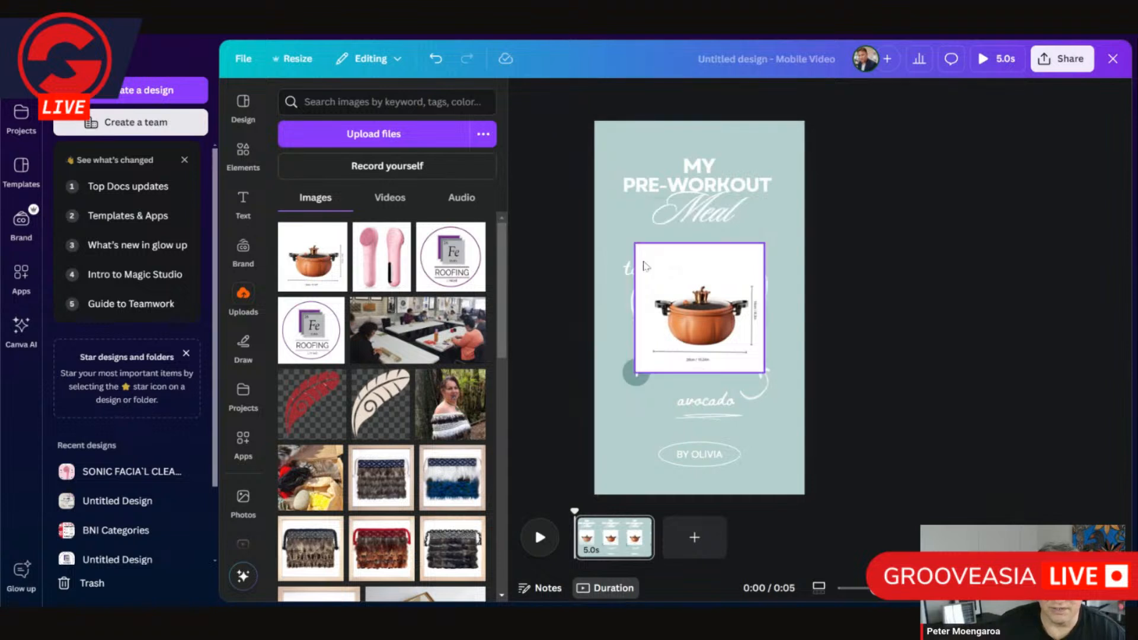
left_click(250, 109)
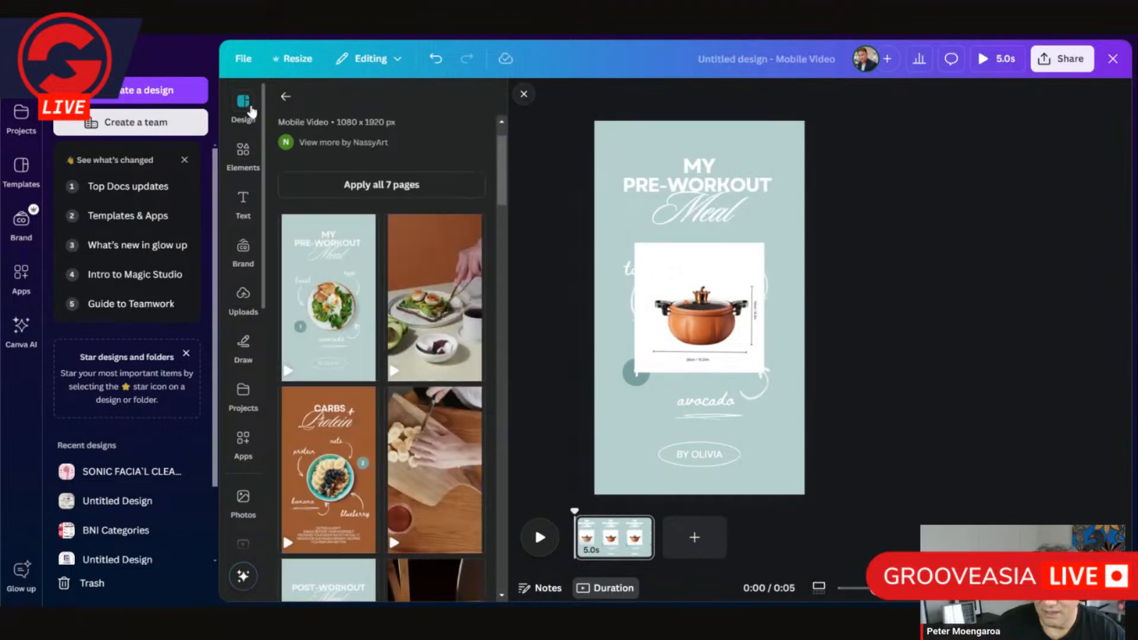
- Crop the pot image on all four sides to cut off the dimension markings and the surplus white space around the pot
left_click(664, 264)
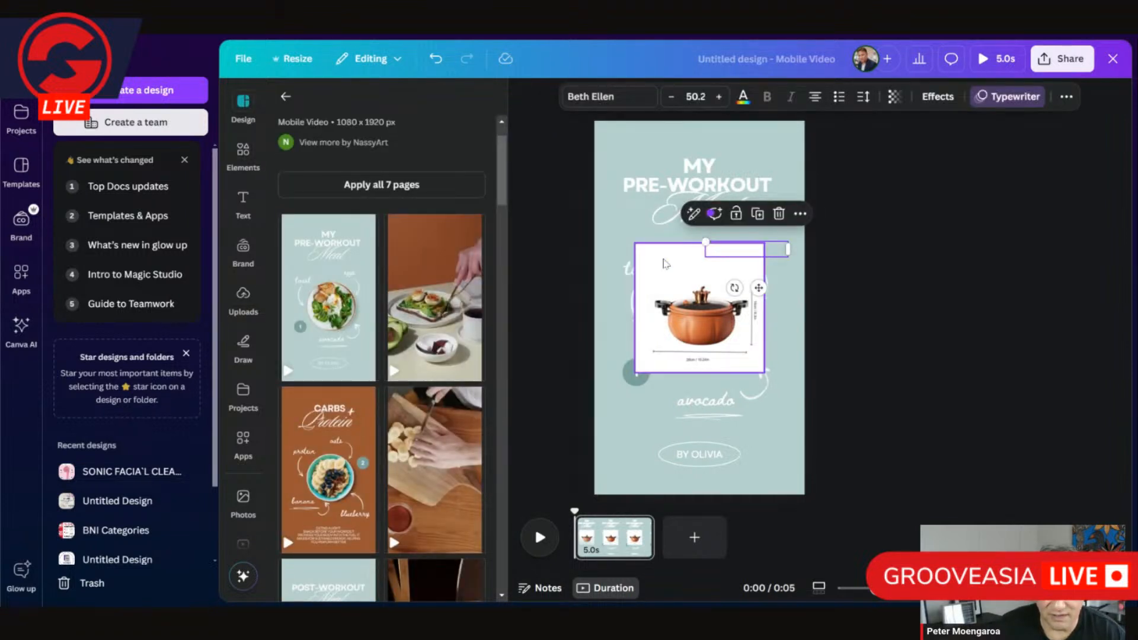
left_click(664, 264)
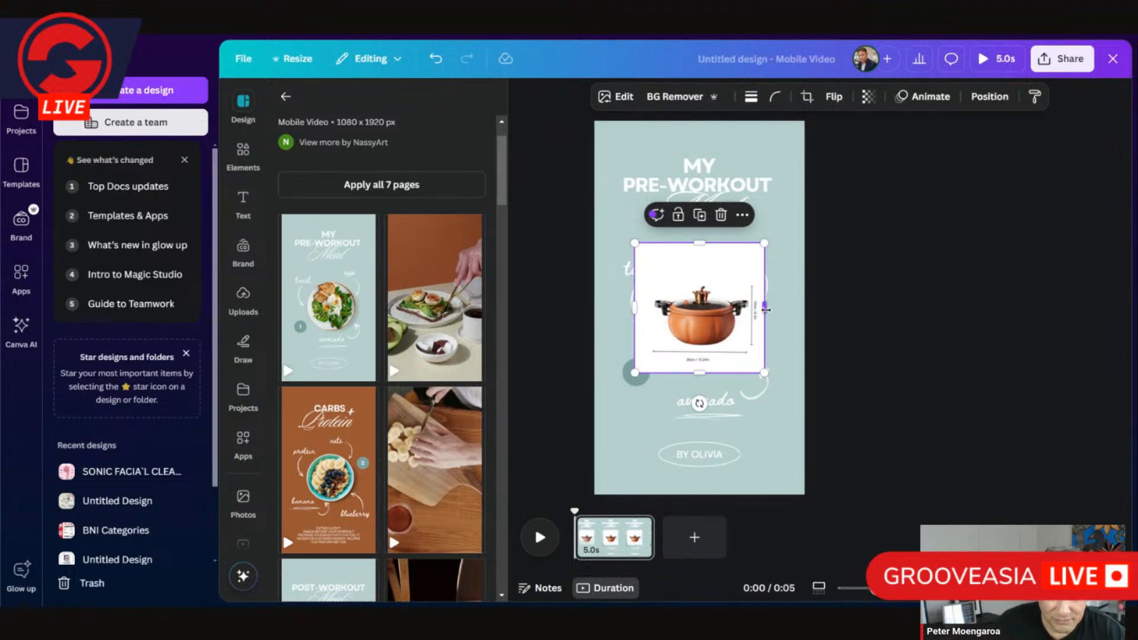
left_click_drag(764, 309, 752, 309)
left_click_drag(635, 307, 651, 309)
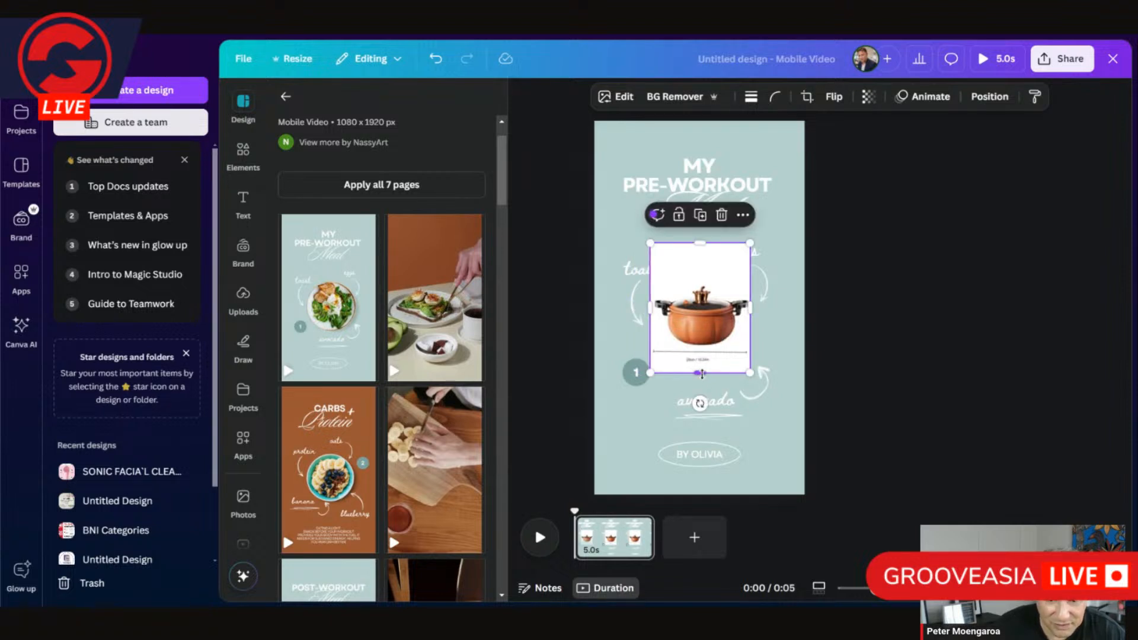
left_click_drag(702, 374, 699, 353)
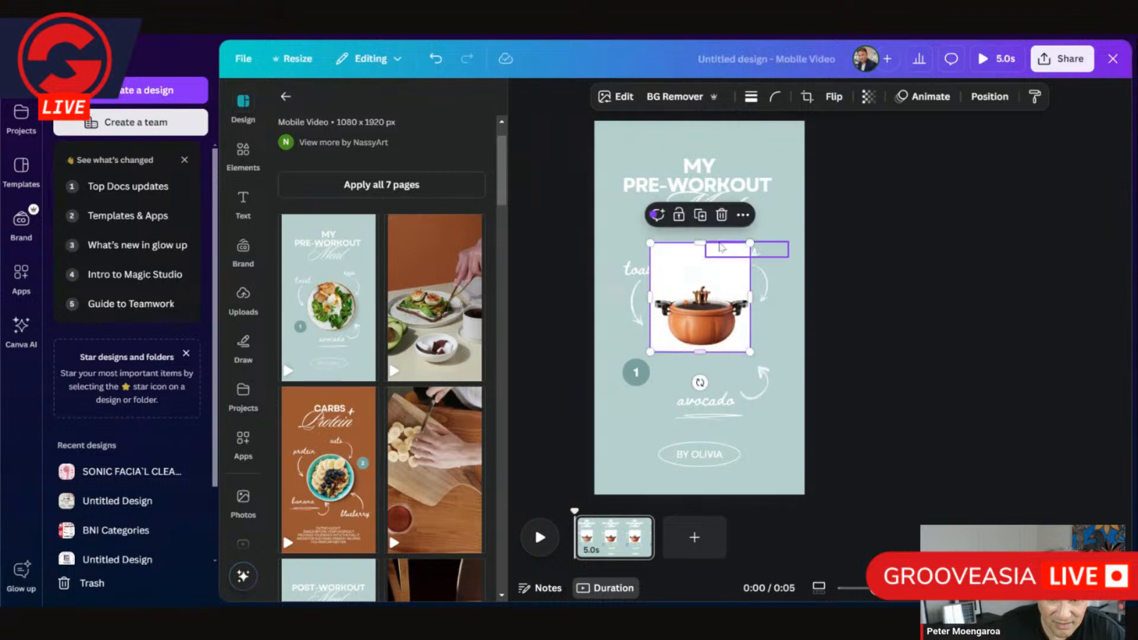
left_click_drag(700, 243, 701, 267)
left_click_drag(701, 309, 700, 302)
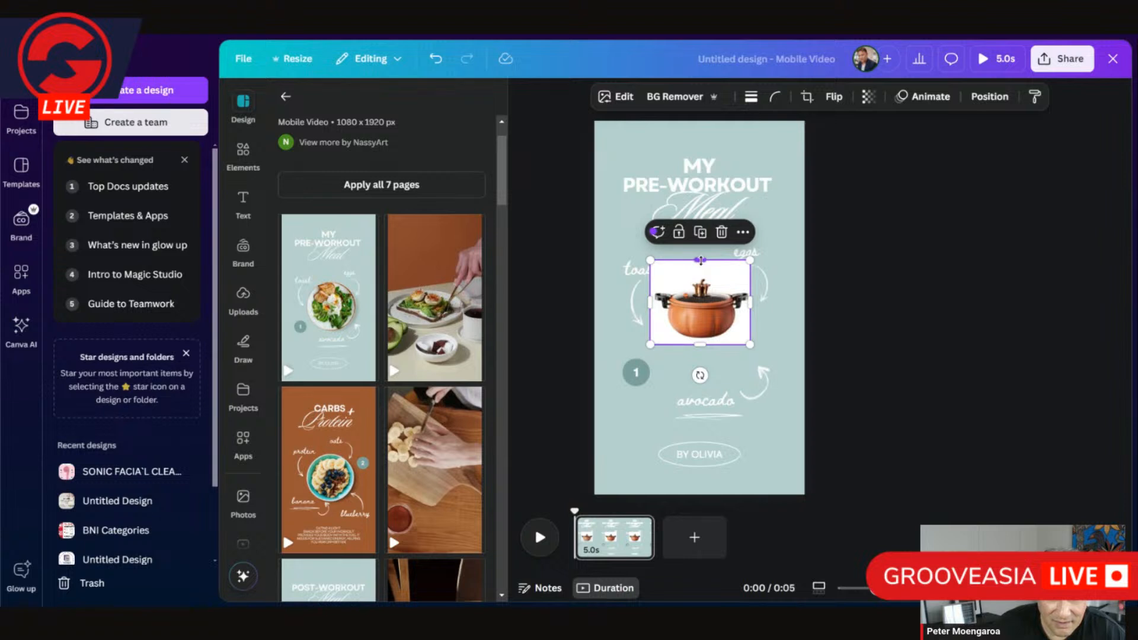
left_click_drag(701, 260, 700, 266)
left_click_drag(702, 343, 702, 339)
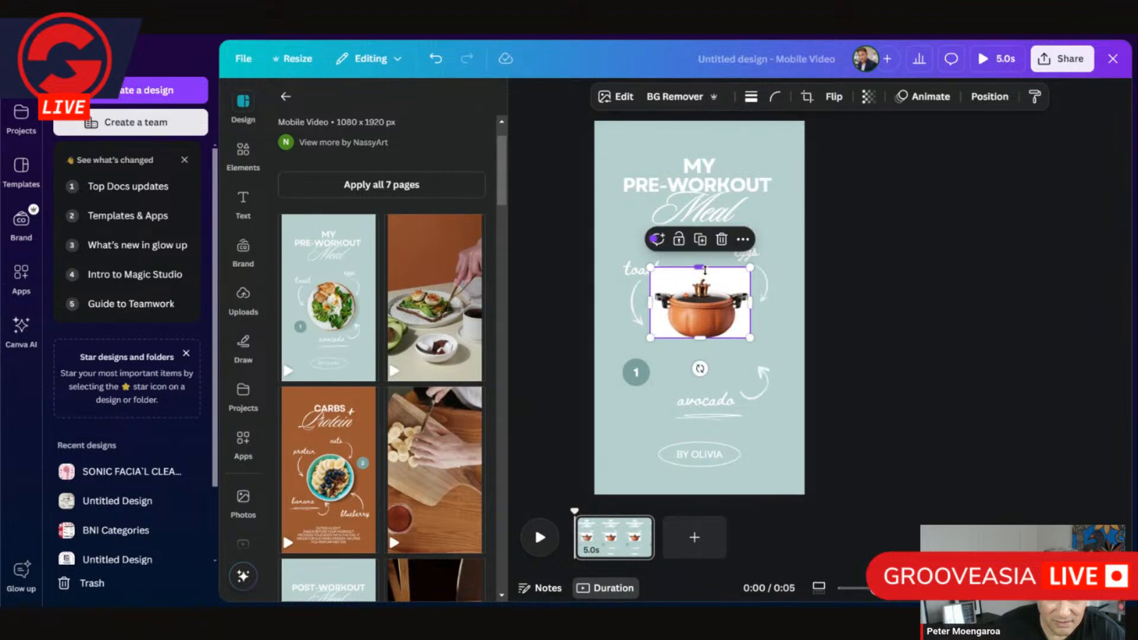
left_click_drag(705, 269, 705, 277)
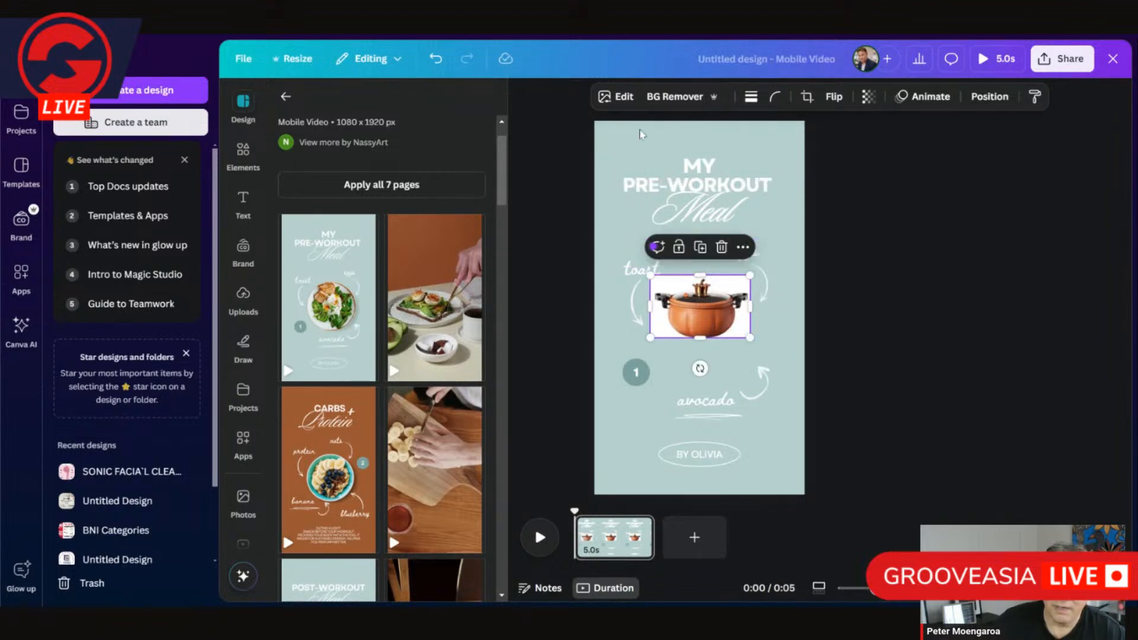
- Remove the background from the pot image and enlarge the pot to most of the page width
left_click(671, 98)
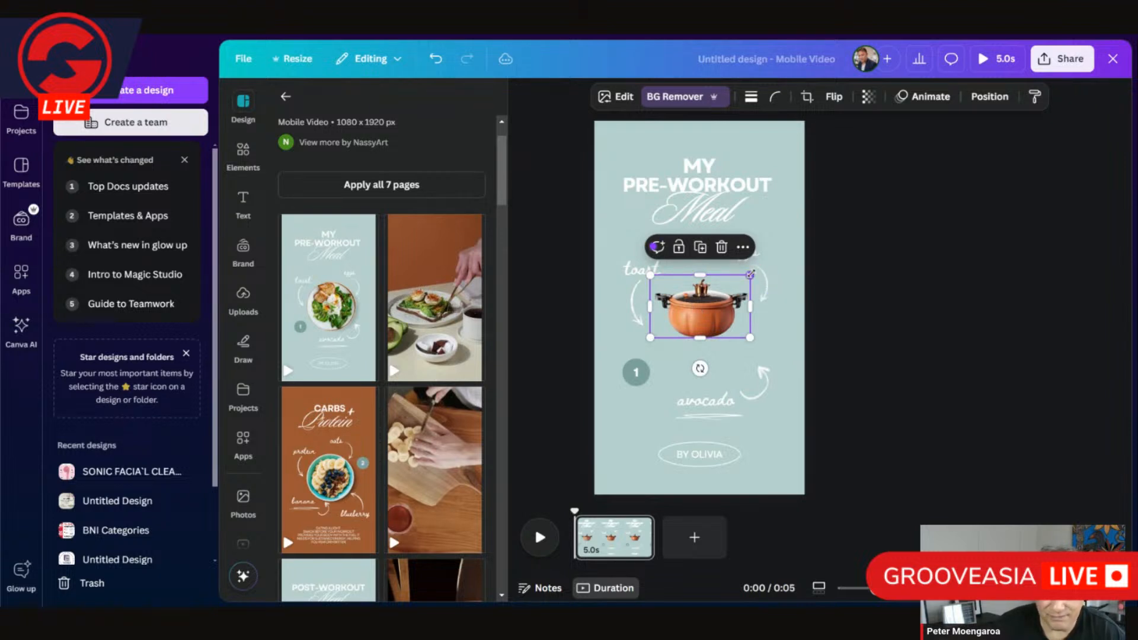
left_click_drag(758, 268, 820, 231)
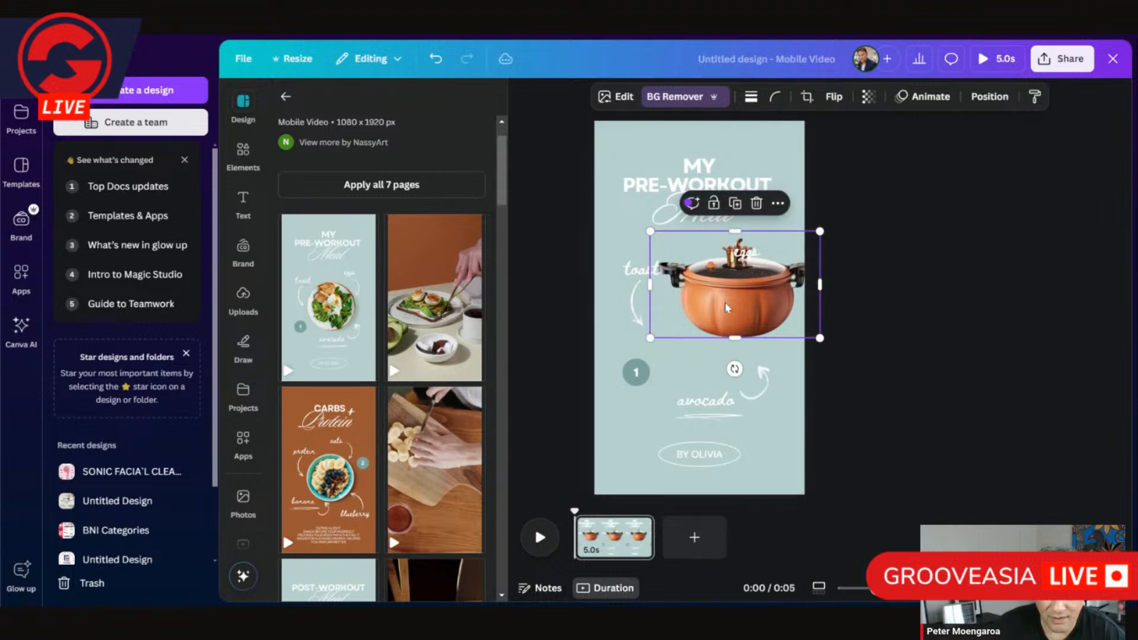
- Reposition the enlarged pot lower on the page, against the right edge and overlapping the "avocado" label
left_click_drag(728, 302, 691, 342)
left_click_drag(693, 363, 690, 344)
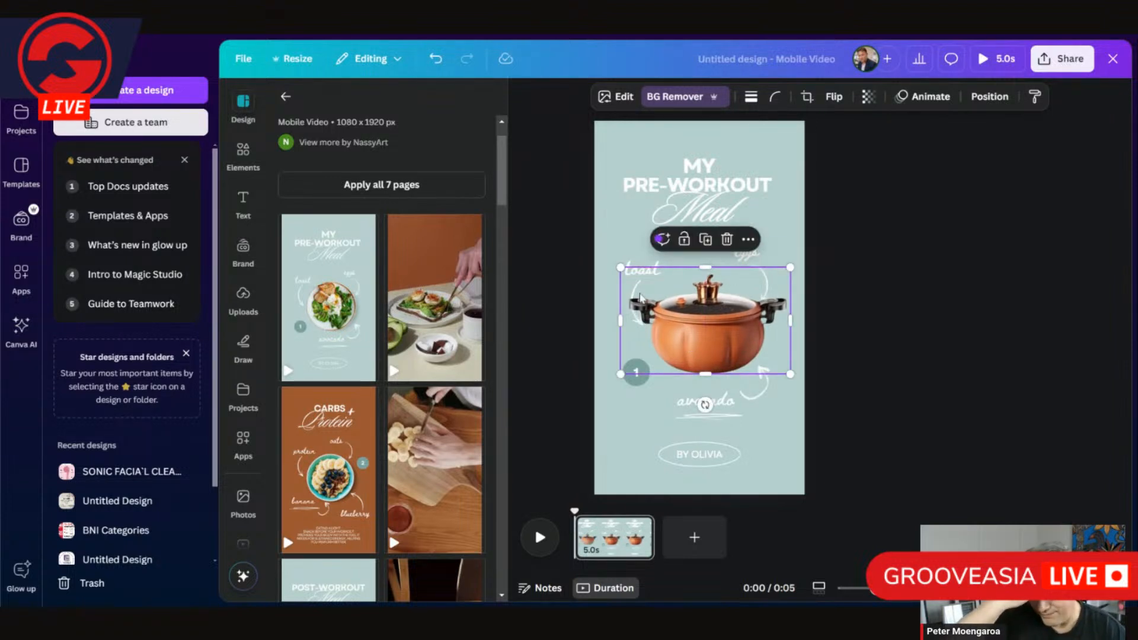
left_click(618, 224)
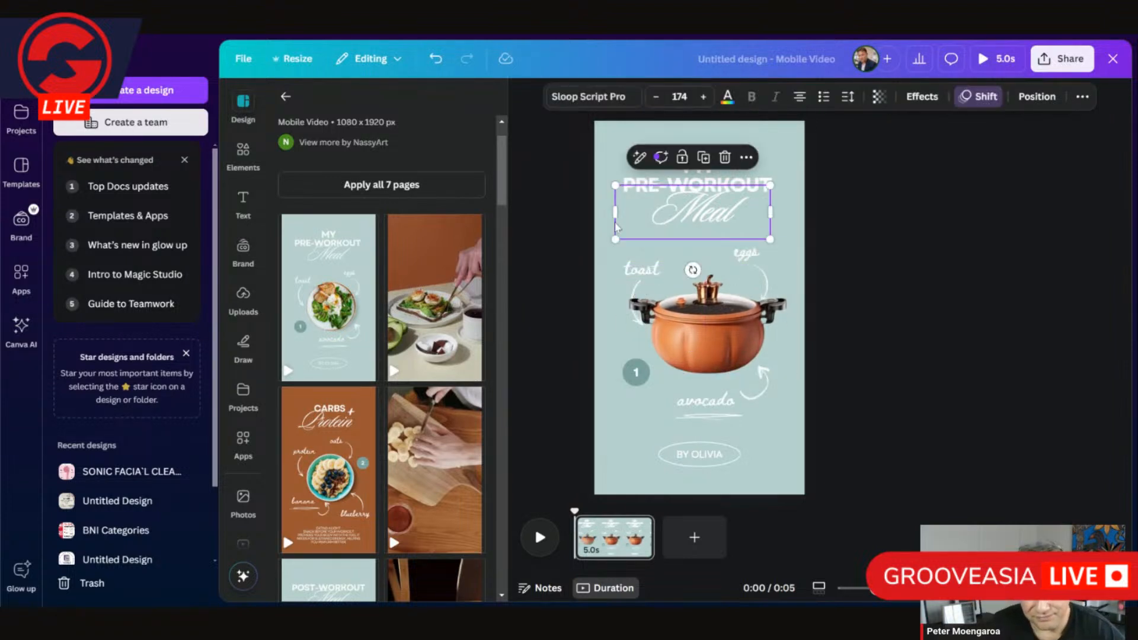
left_click(610, 304)
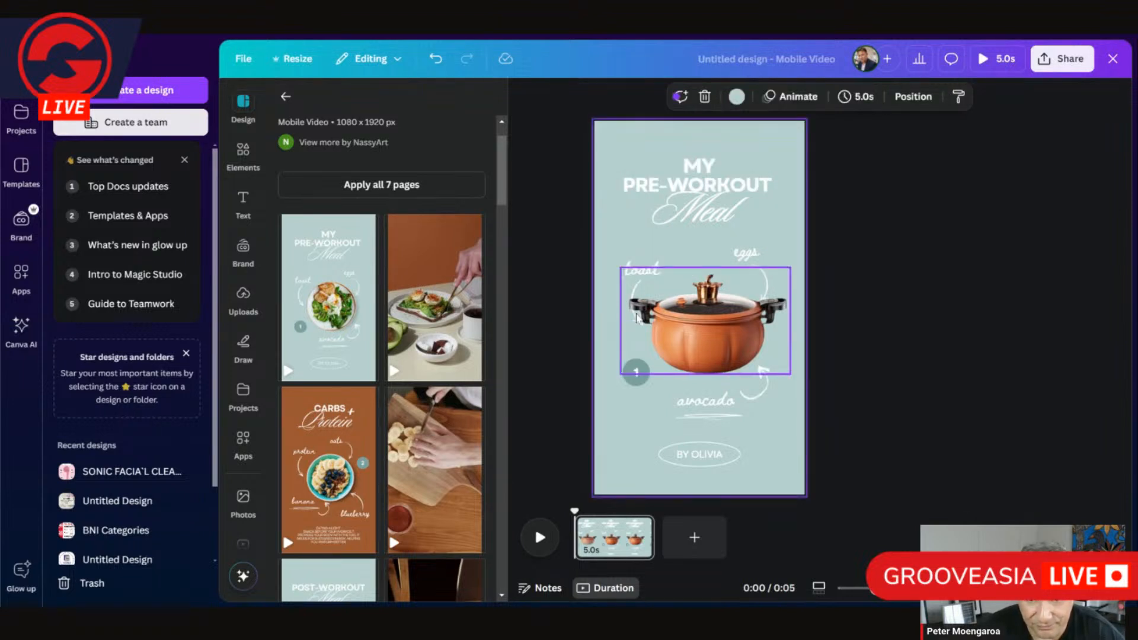
left_click_drag(638, 319, 657, 347)
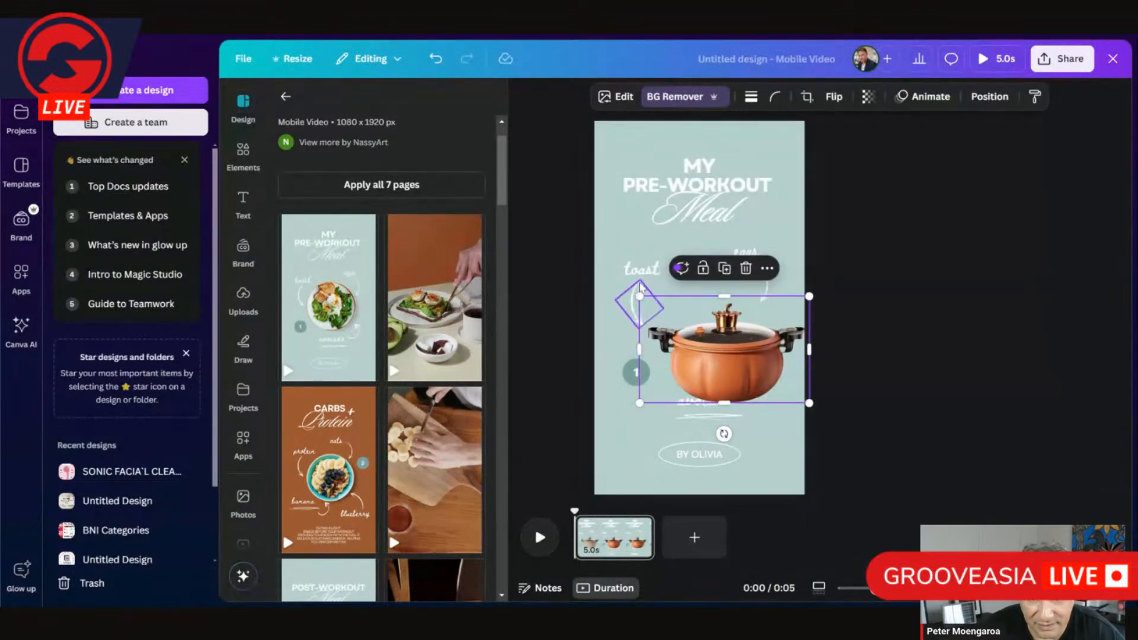
- Group the "toast" label with its arrow and move the group up and left, beside the word "Meal"
left_click(640, 287)
left_click(646, 275)
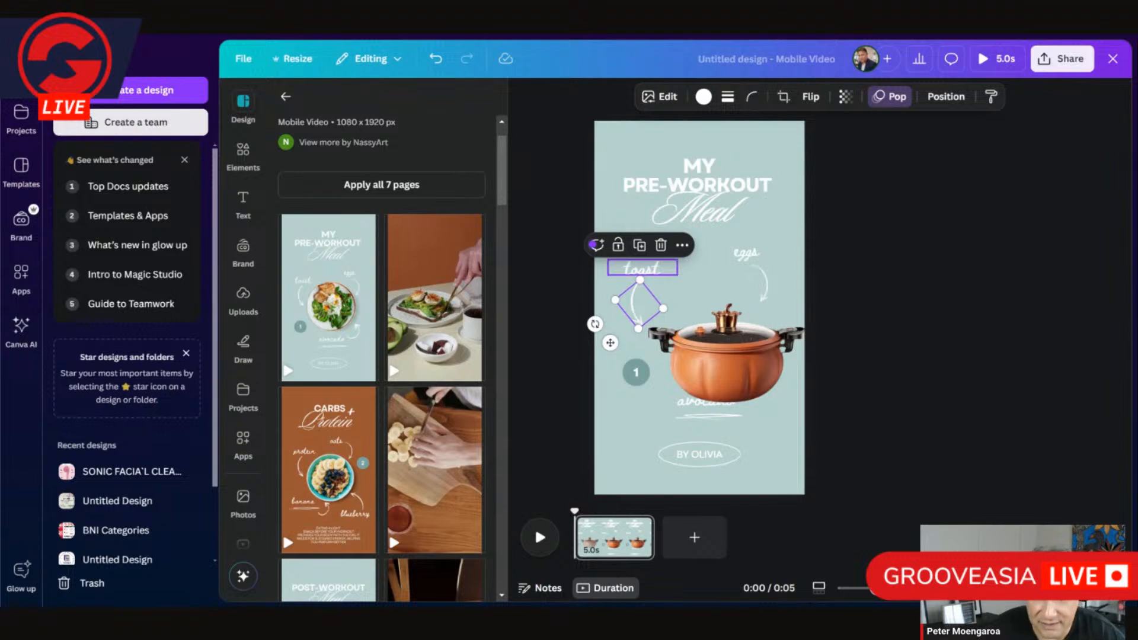
left_click(642, 268, "shift")
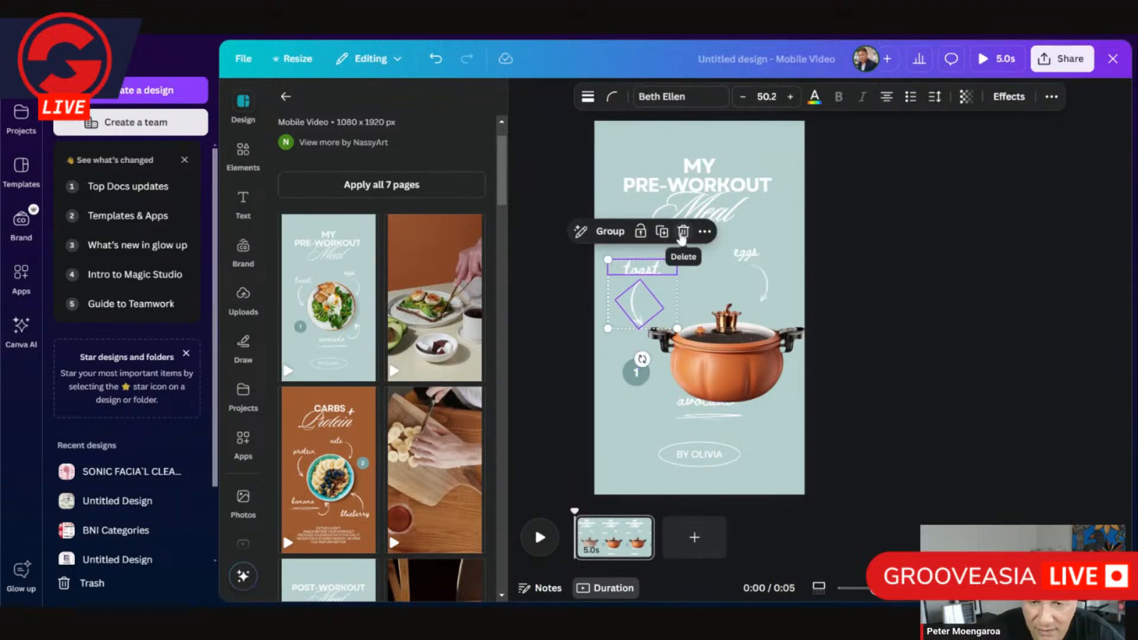
left_click(609, 233)
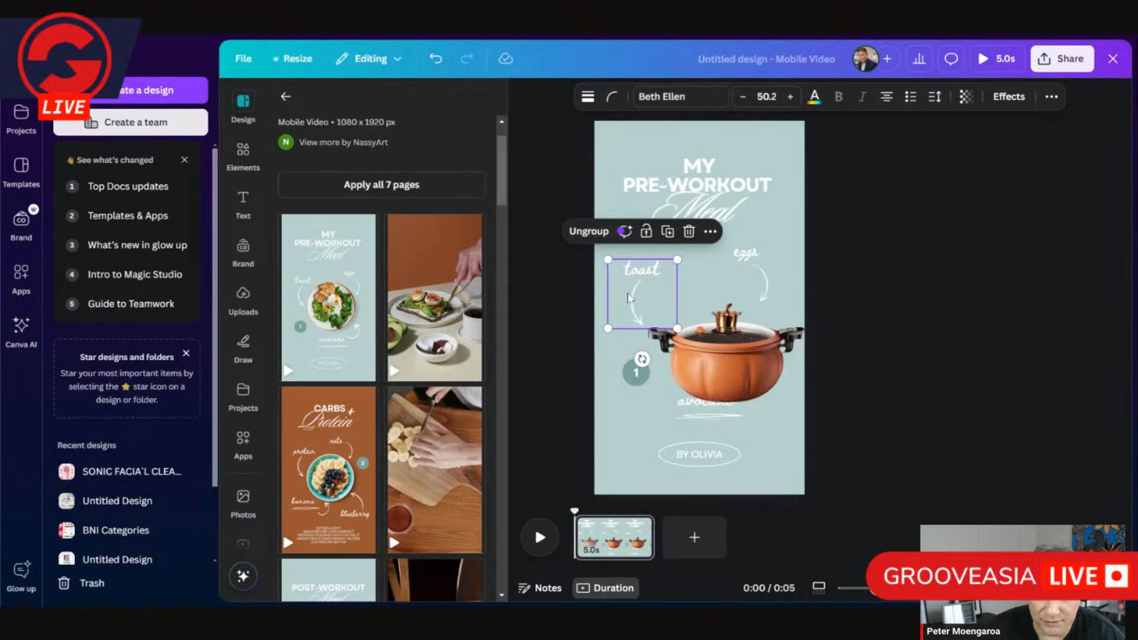
left_click_drag(632, 298, 612, 261)
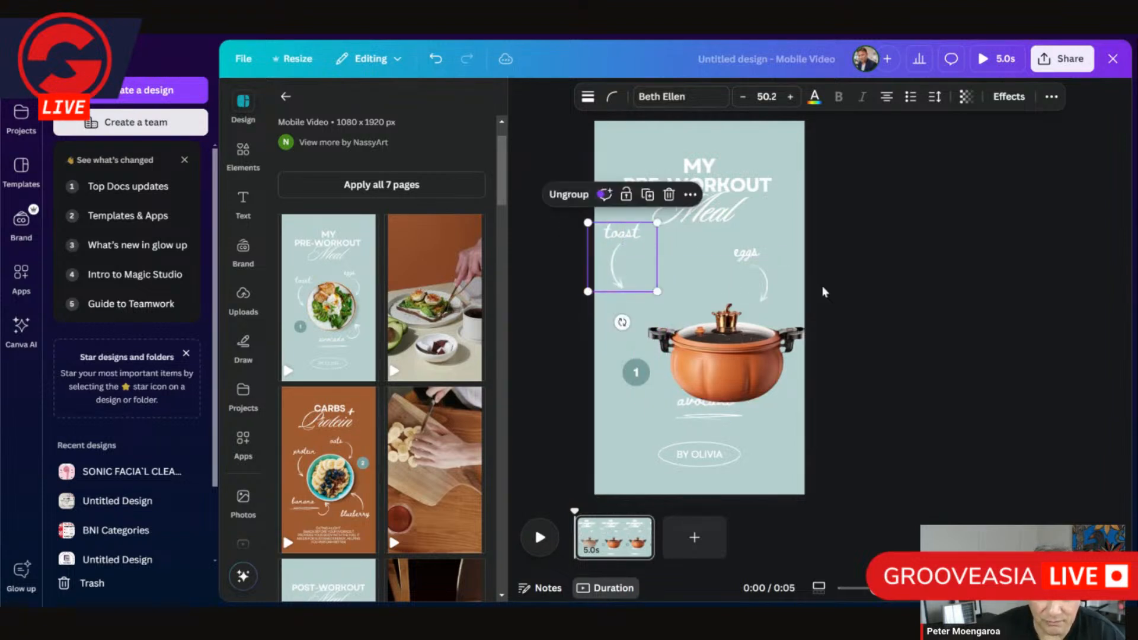
- Group the "eggs" label with its arrow, and the "avocado" label with its underline
left_click(758, 261)
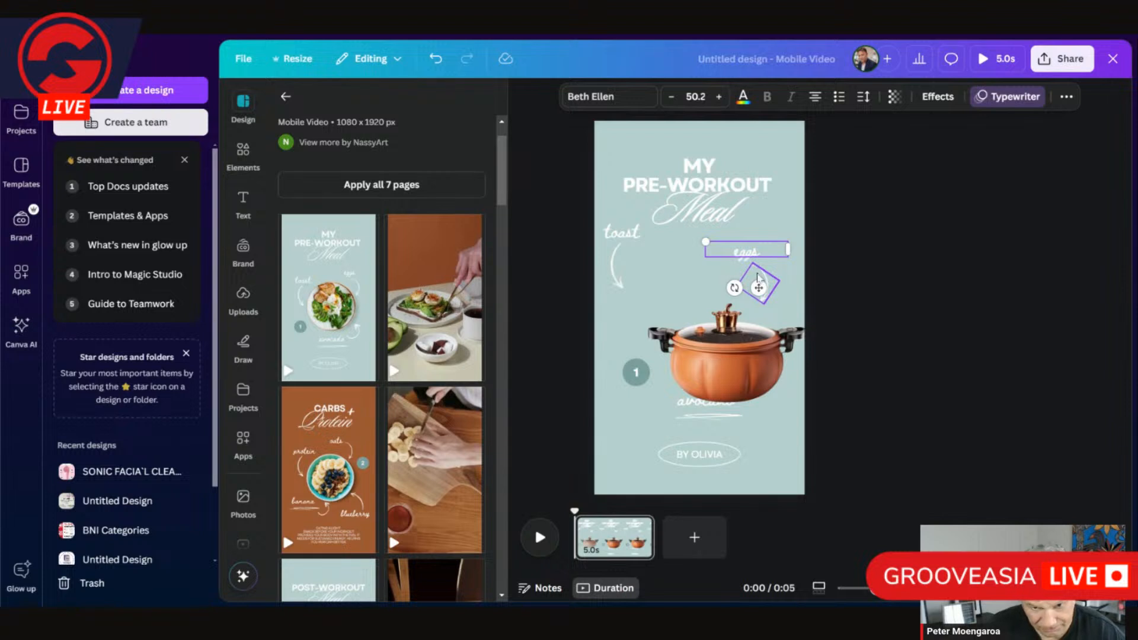
left_click(762, 279, "shift")
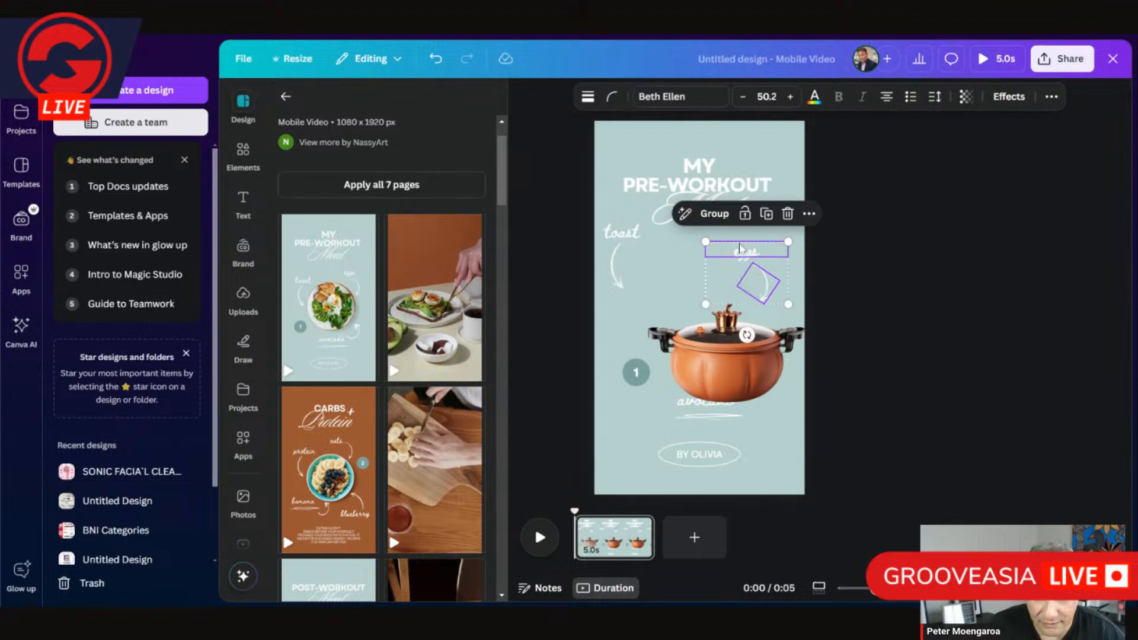
left_click(714, 213)
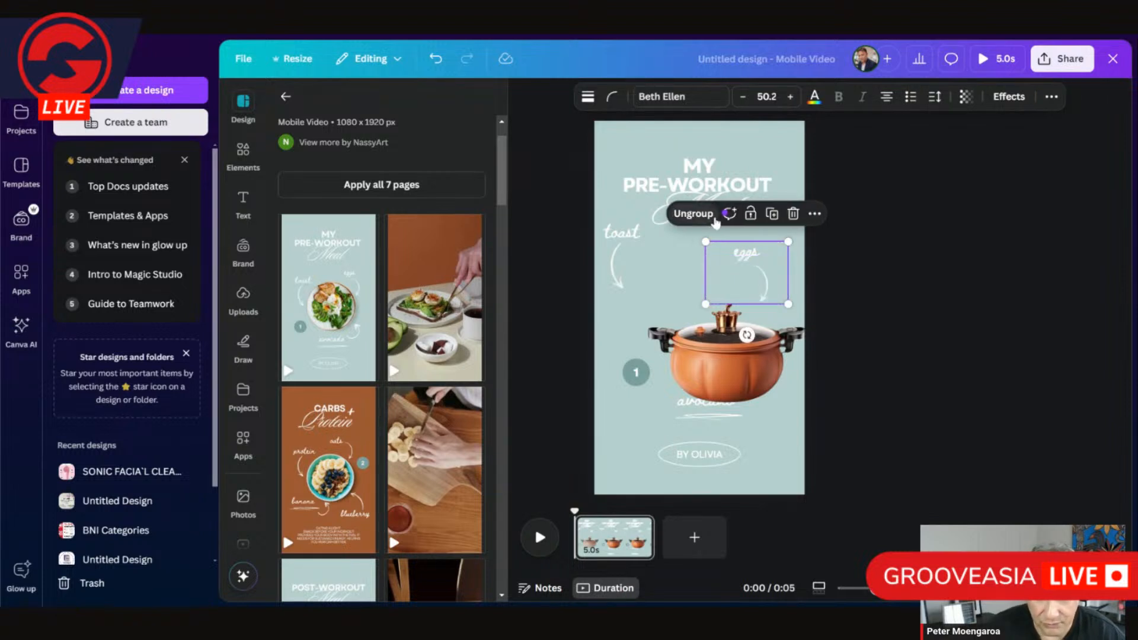
left_click(705, 412)
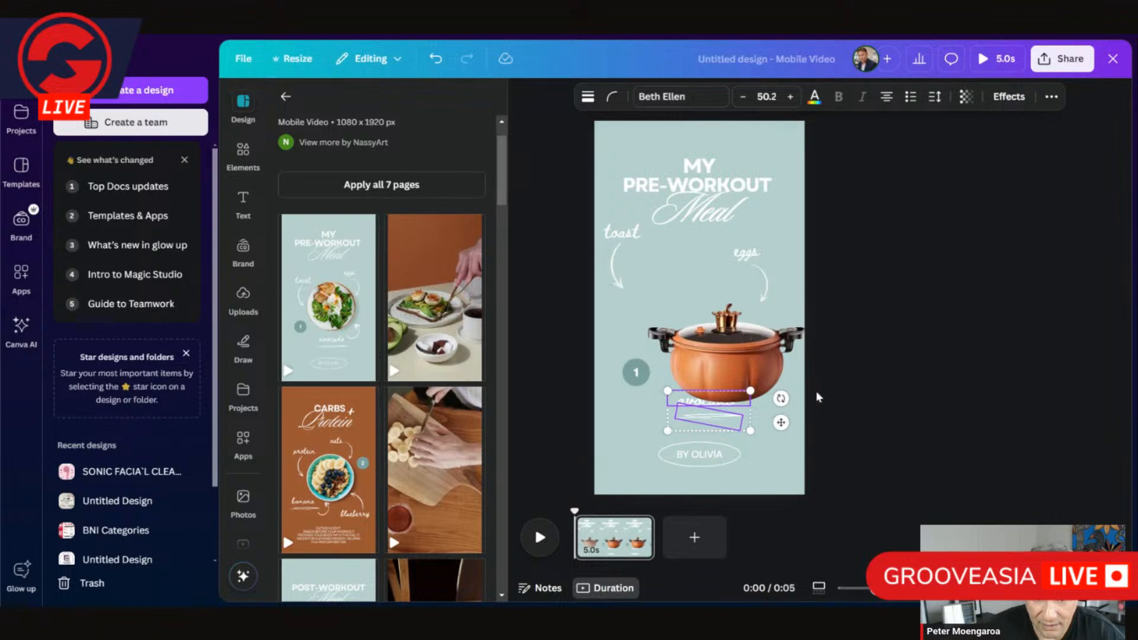
left_click(665, 362)
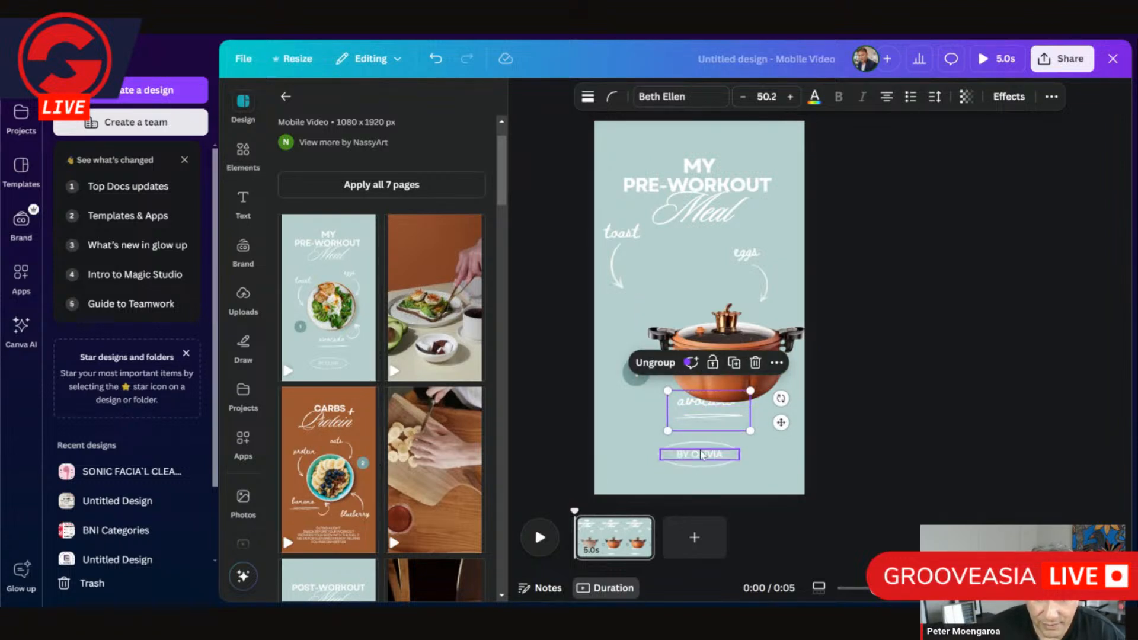
- Group the author byline text with the oval outline around it
left_click(701, 455)
left_click(701, 465, "shift")
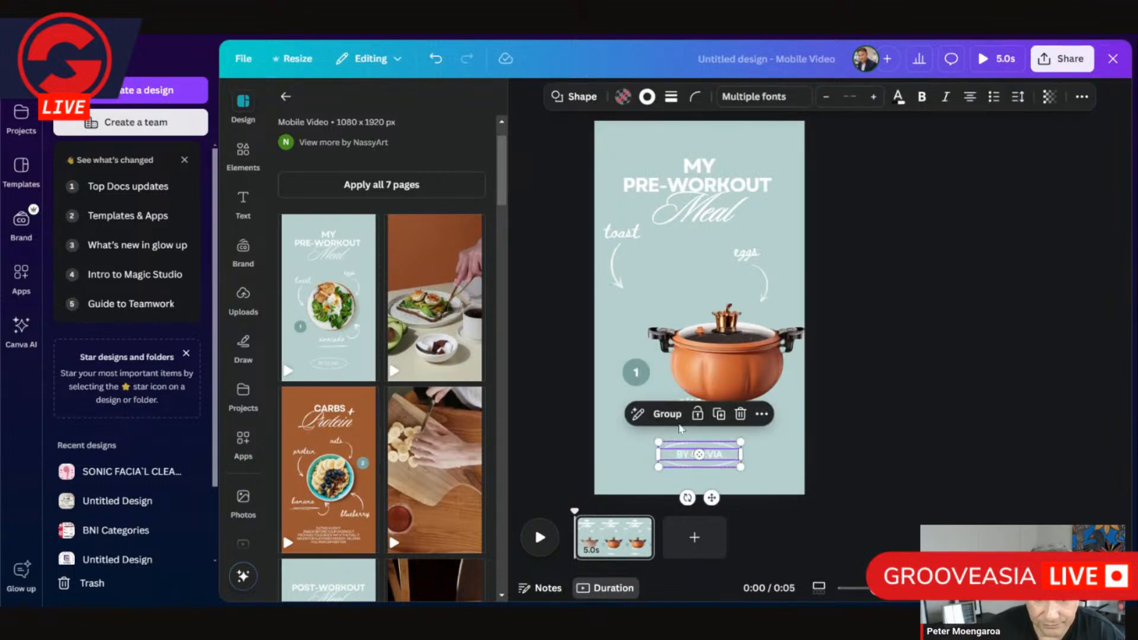
left_click(669, 415)
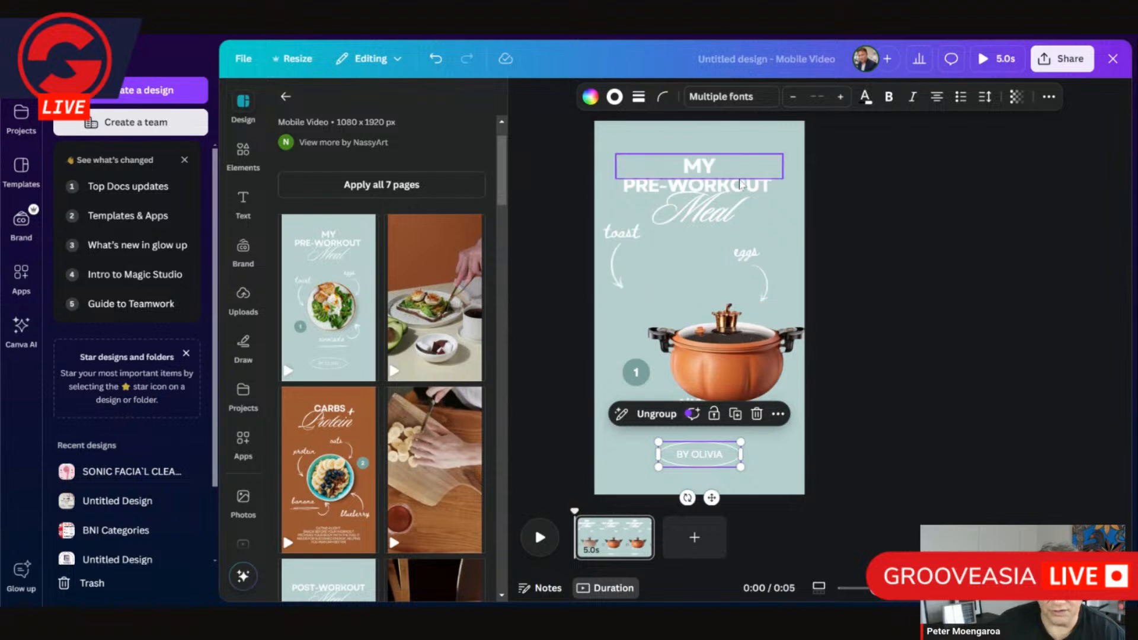
- Group the three title lines "MY", "PRE-WORKOUT" and "Meal" and move the group up to the top edge of the page
left_click(724, 214)
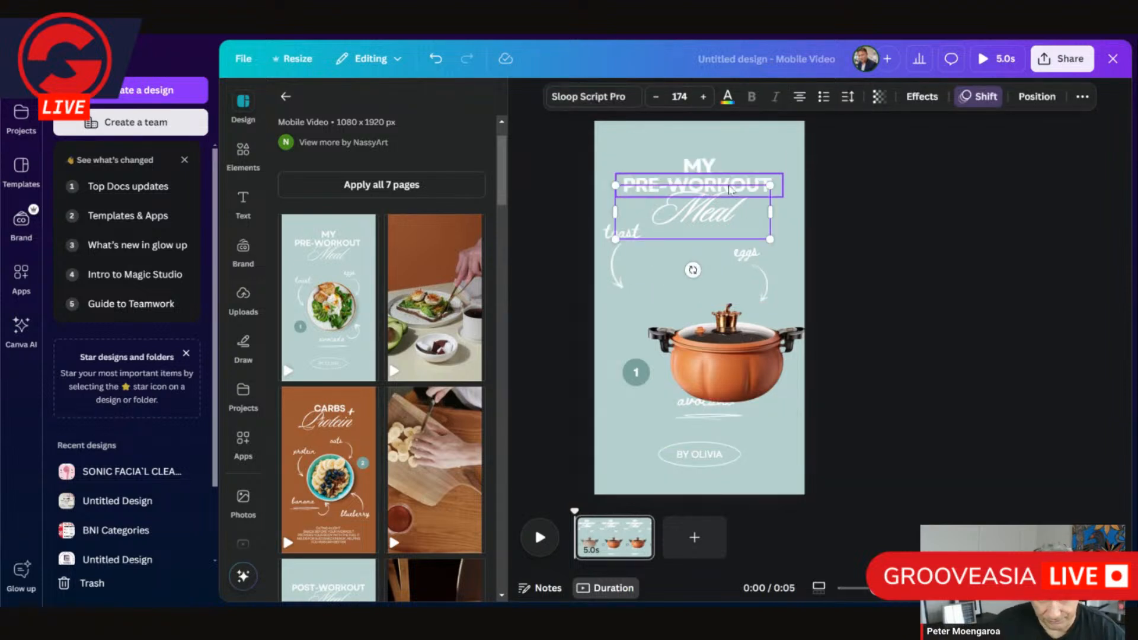
left_click(729, 189, "shift")
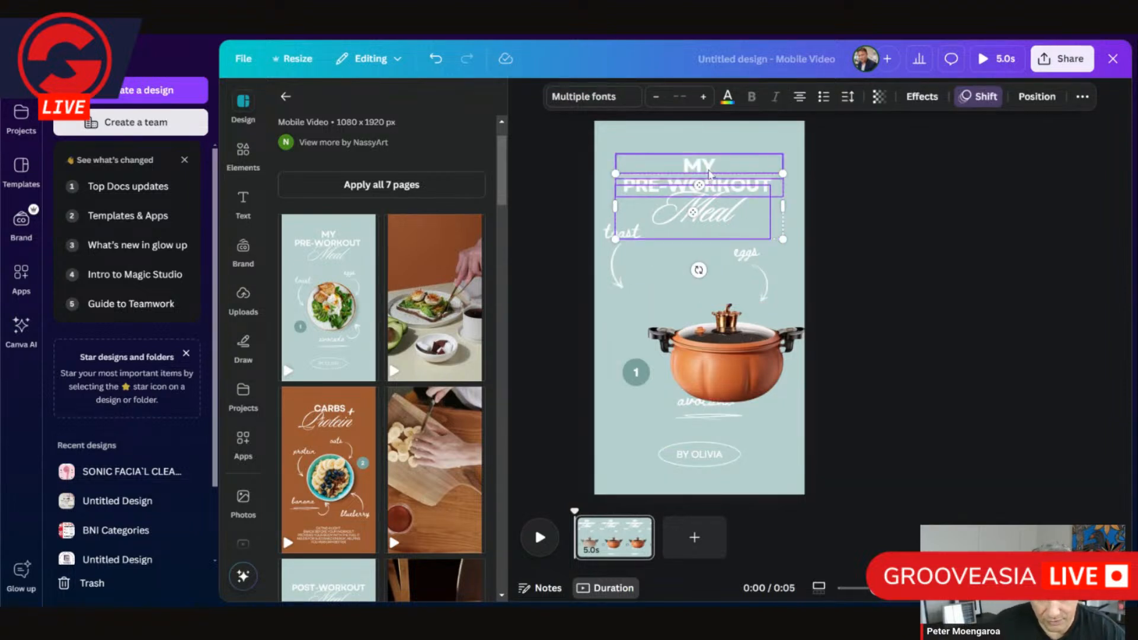
left_click(710, 170, "shift")
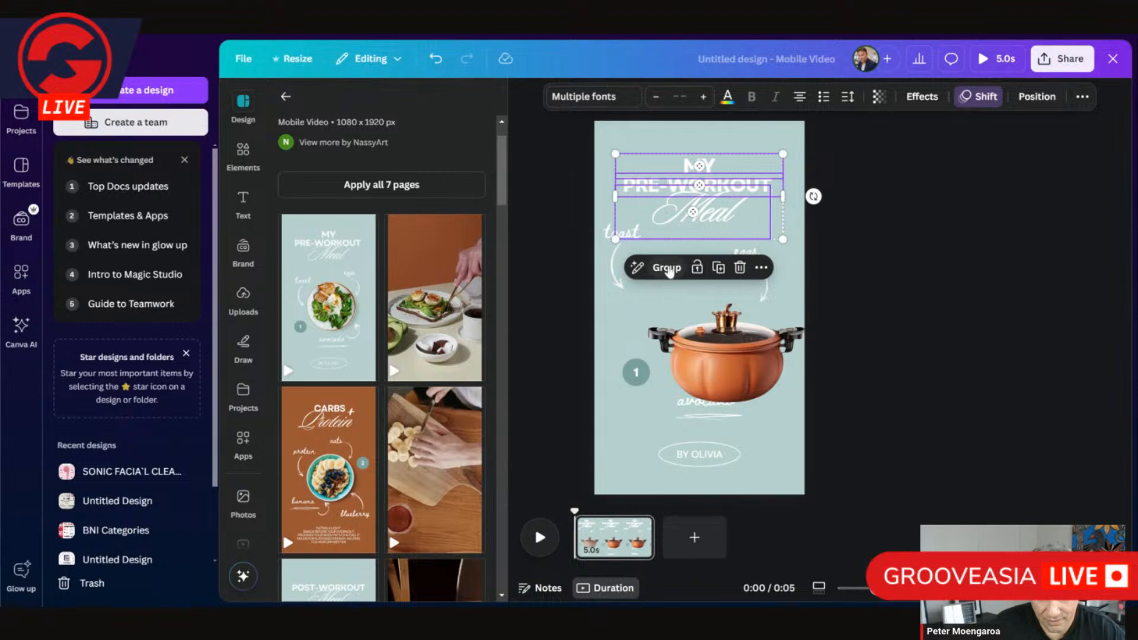
left_click(667, 264)
left_click_drag(704, 208, 714, 176)
- Move the "toast" callout down and the "eggs" callout up and outward, and centre the pot on the page above the "avocado" label
left_click_drag(614, 277, 616, 302)
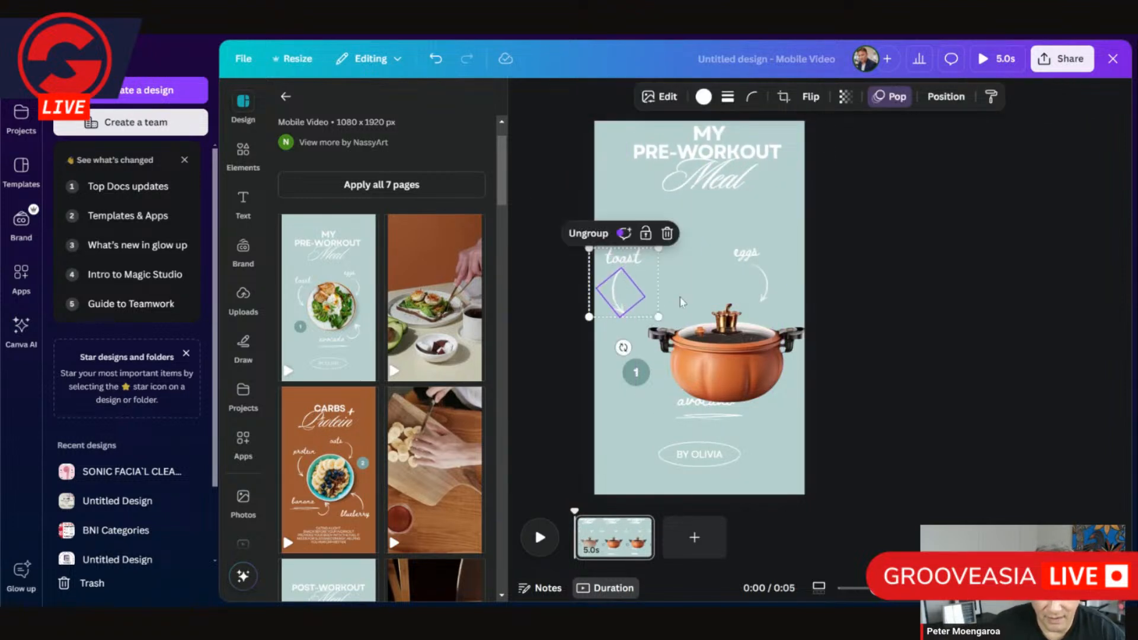
left_click_drag(760, 282, 778, 273)
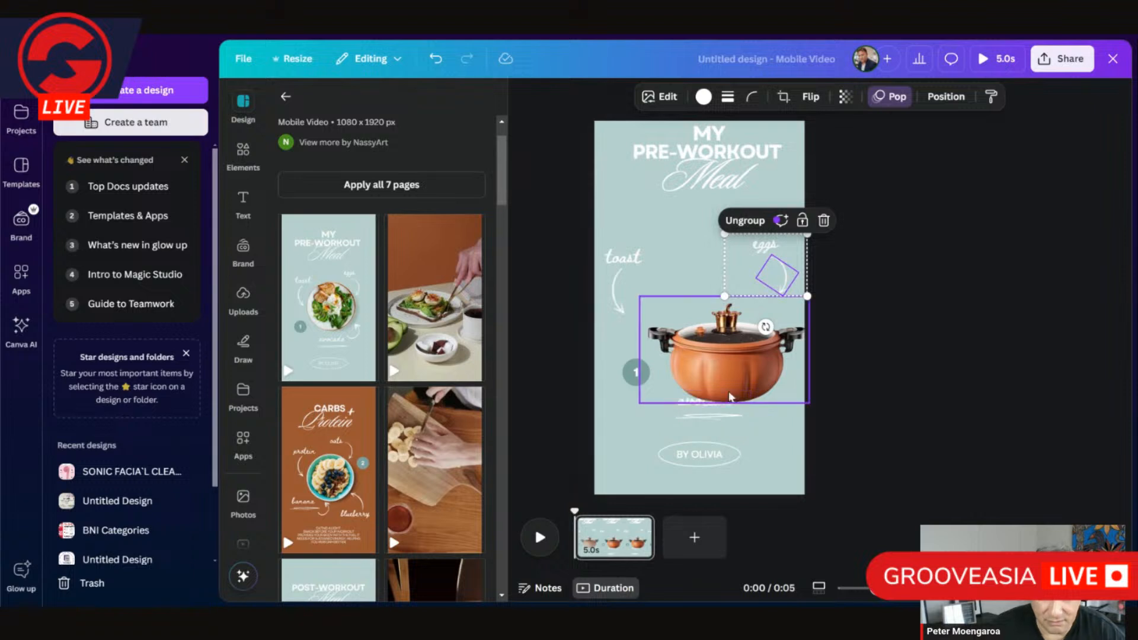
left_click(737, 369)
left_click_drag(737, 369, 711, 328)
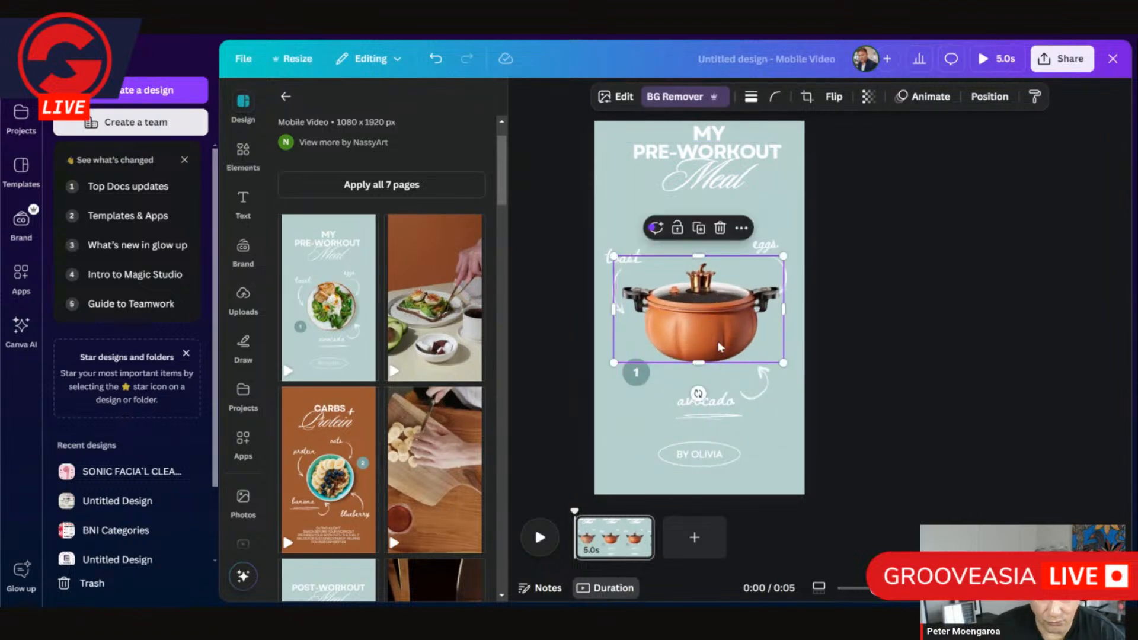
- Group the underlined "avocado" label with its arrow and shift the group slightly left beneath the pot
left_click(721, 412)
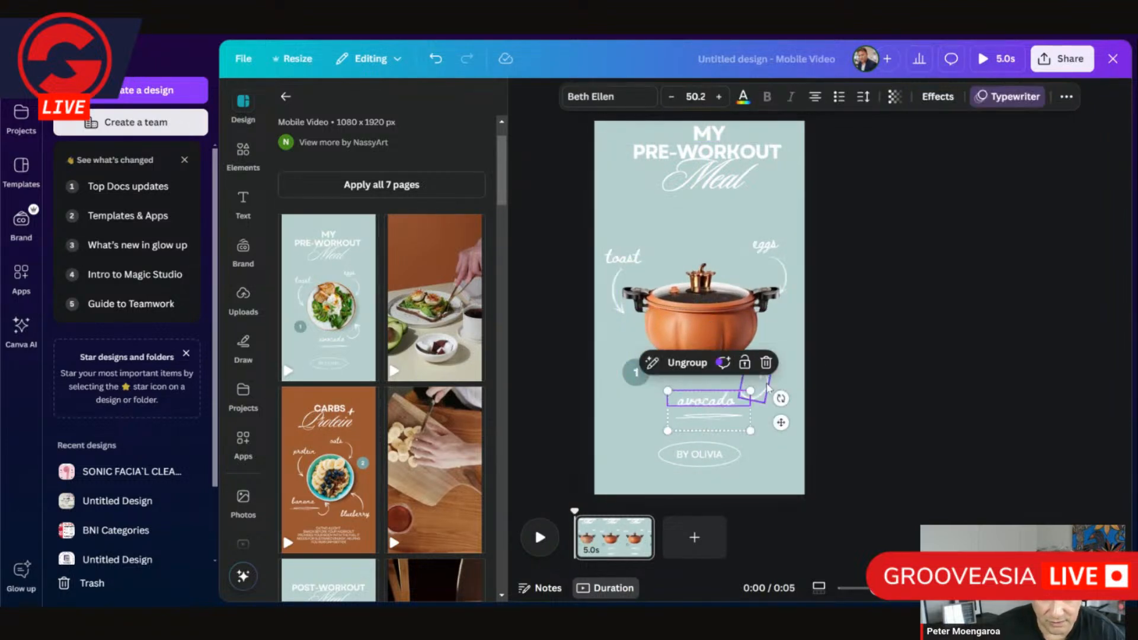
left_click(766, 395)
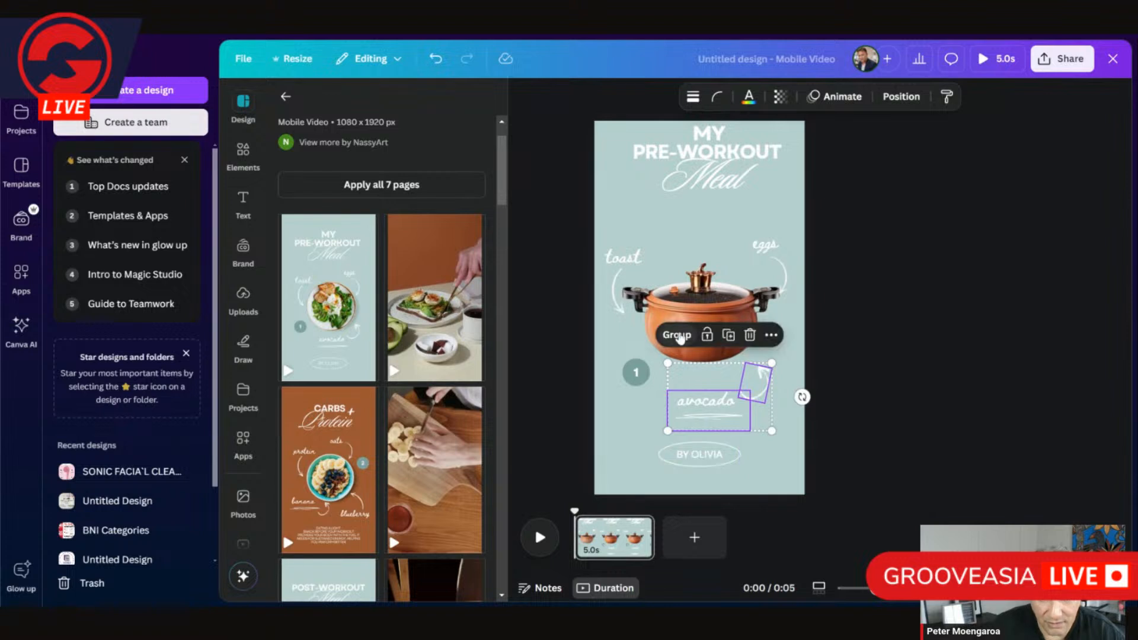
left_click_drag(717, 389, 707, 400)
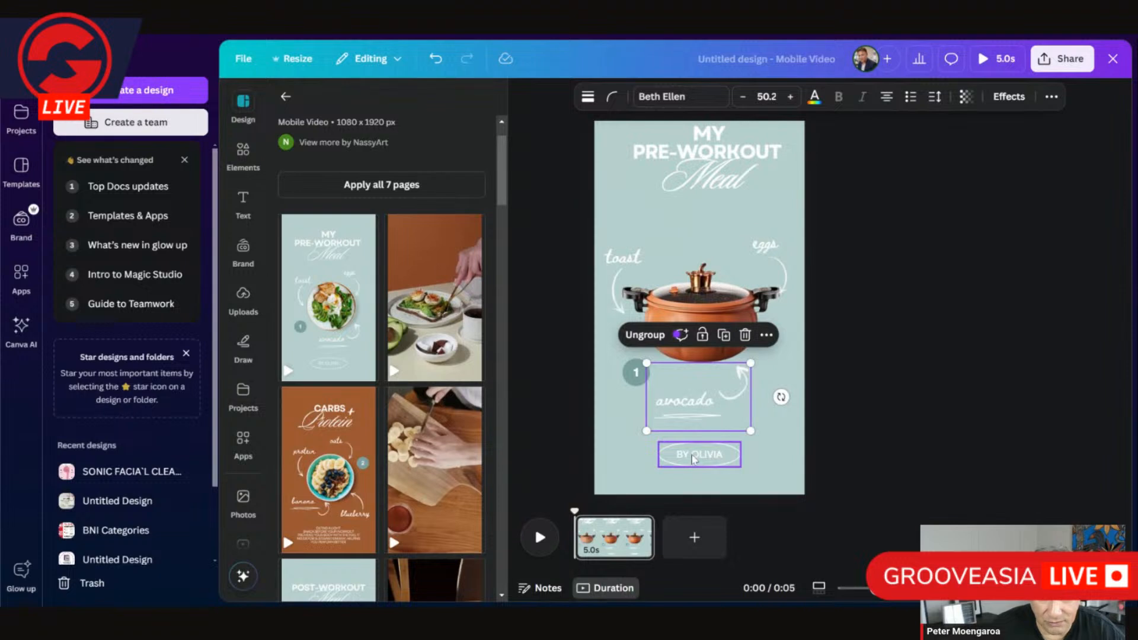
- Nudge the byline badge down and move the "eggs" and "toast" callouts up, with their arrows pointing down at the pot
left_click_drag(694, 459, 693, 462)
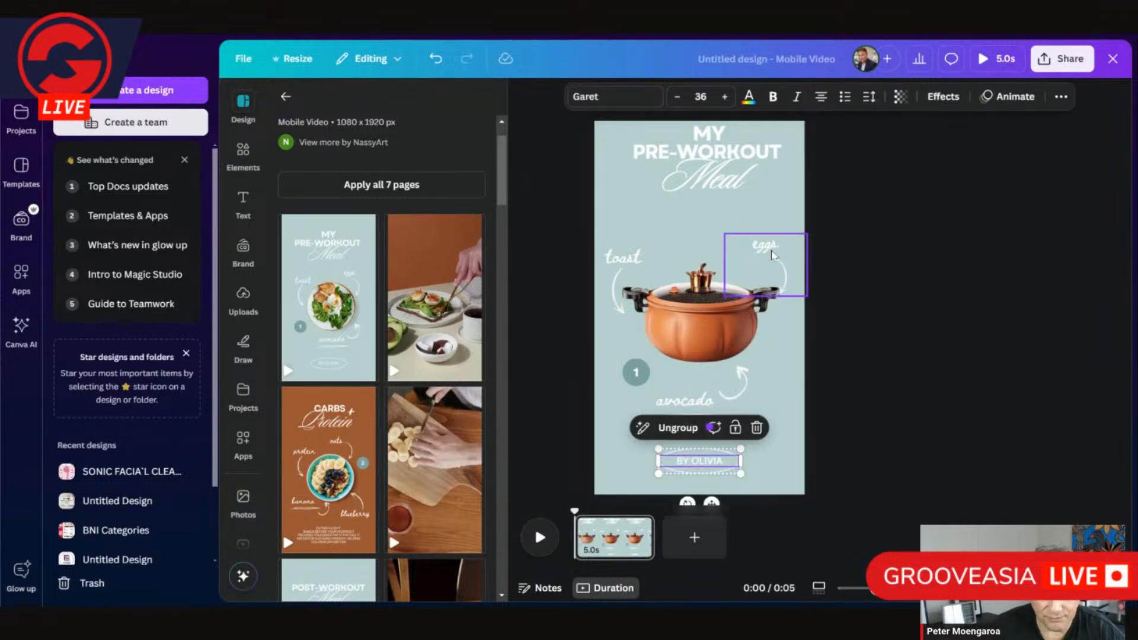
left_click(765, 246)
left_click_drag(765, 245, 766, 230)
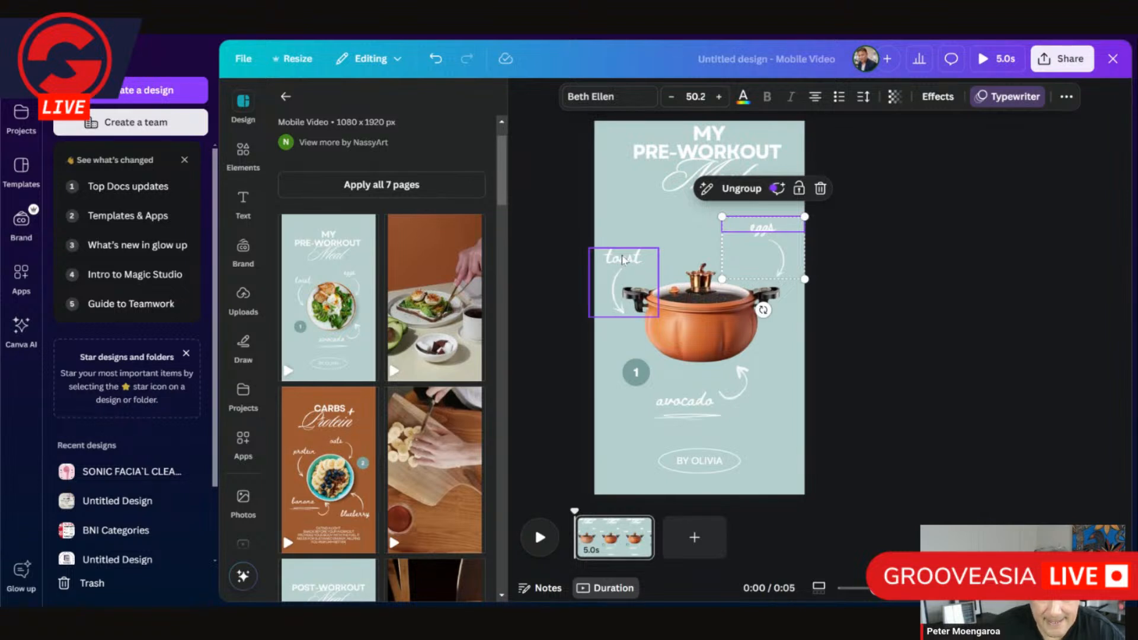
left_click_drag(623, 259, 657, 222)
left_click_drag(711, 408, 719, 405)
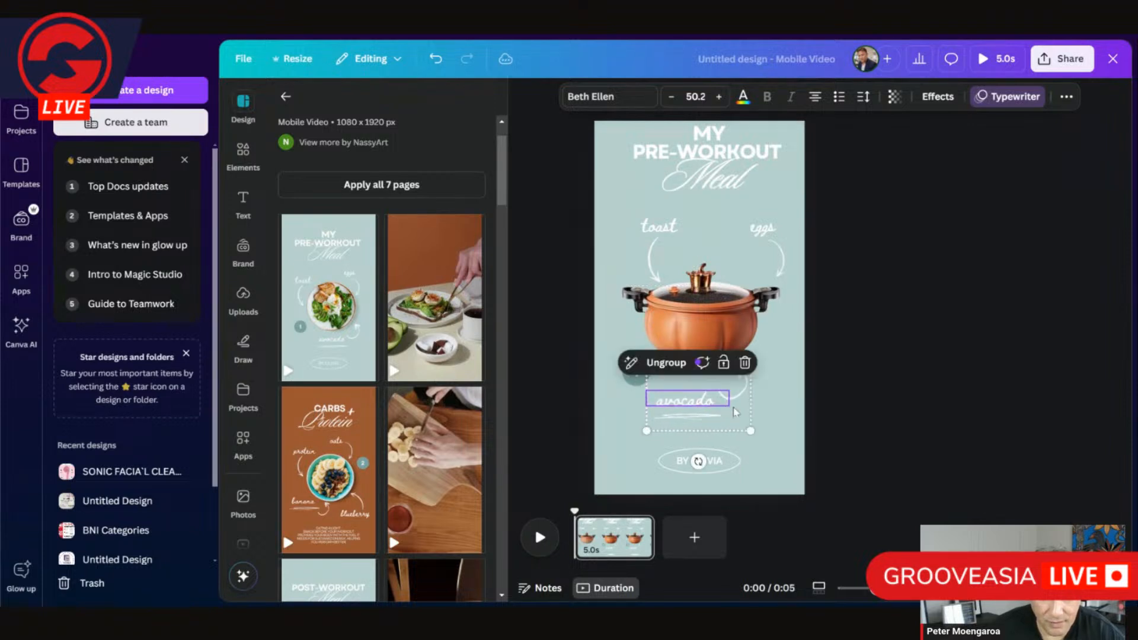
left_click(623, 187)
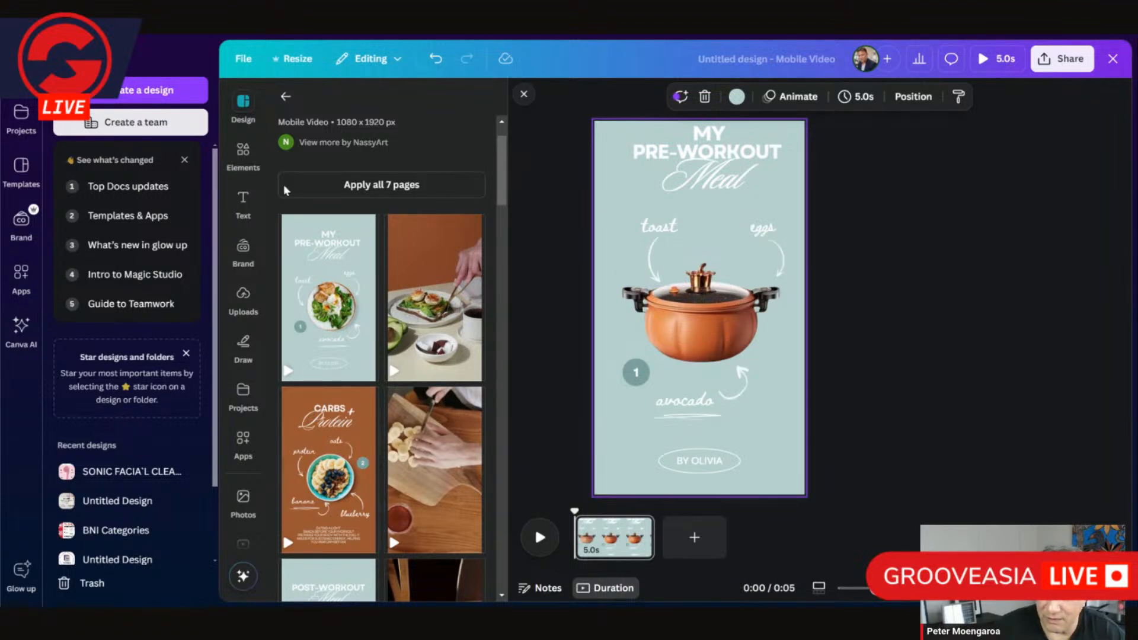
- Search the elements for "shadow", add the first soft oval shadow graphic, and place it under the pot's base
left_click(245, 153)
left_click(351, 101)
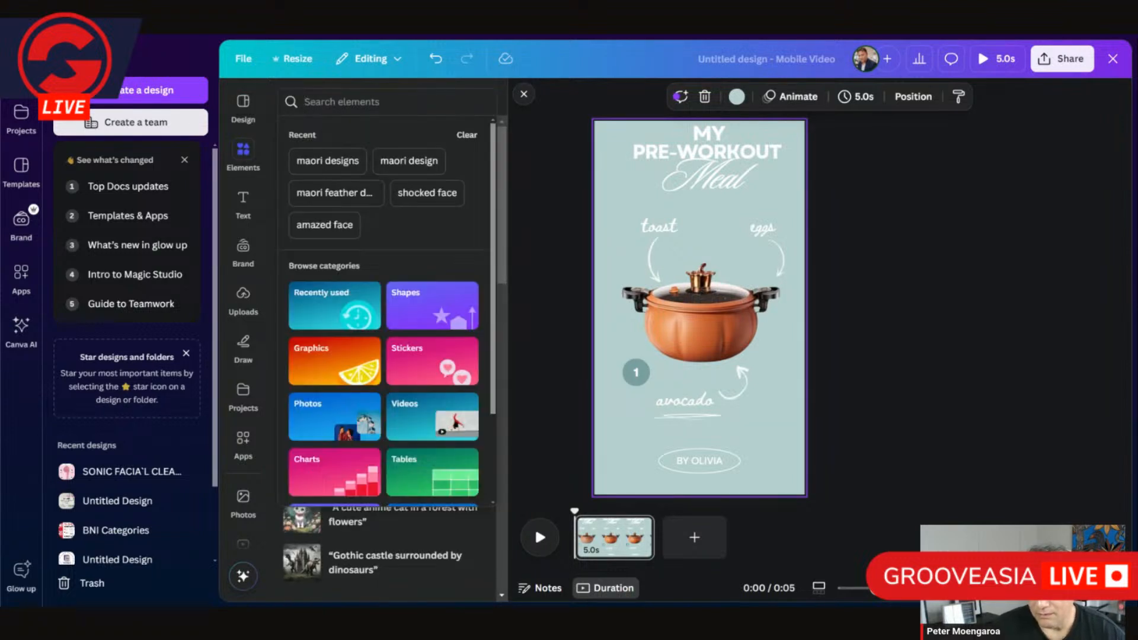
type("sha")
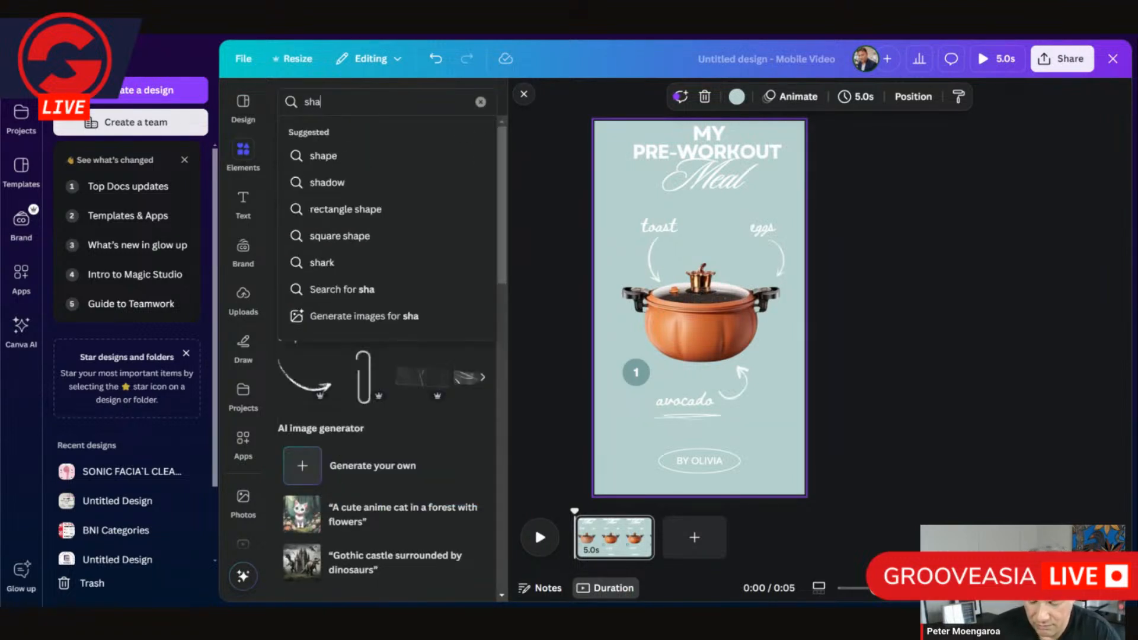
type("dow")
key("Return")
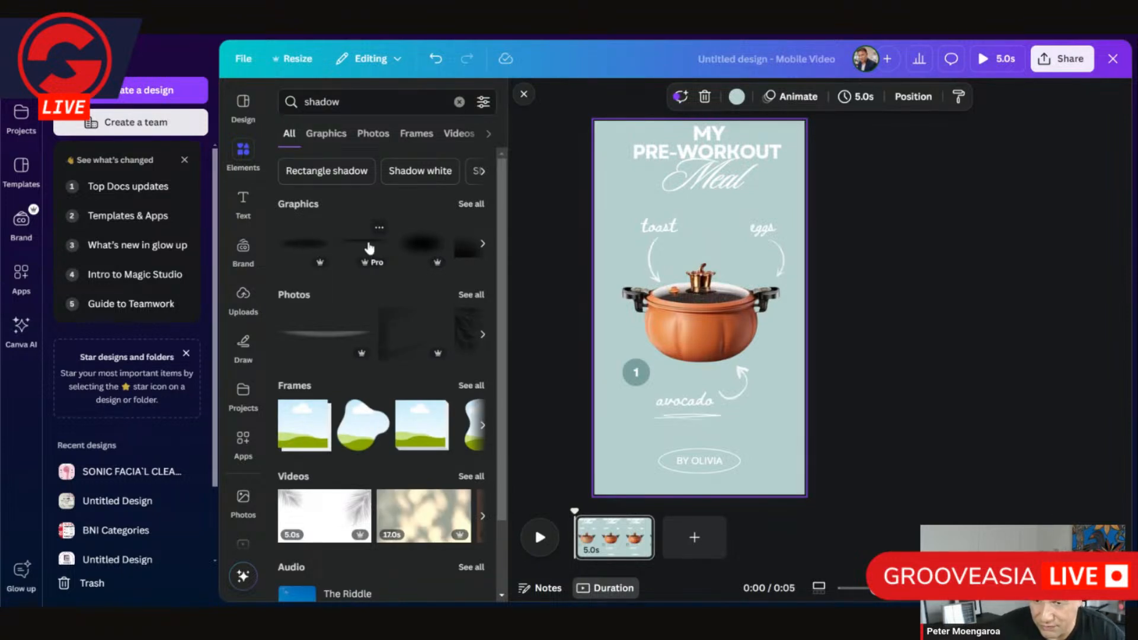
left_click(304, 248)
left_click_drag(728, 320, 724, 361)
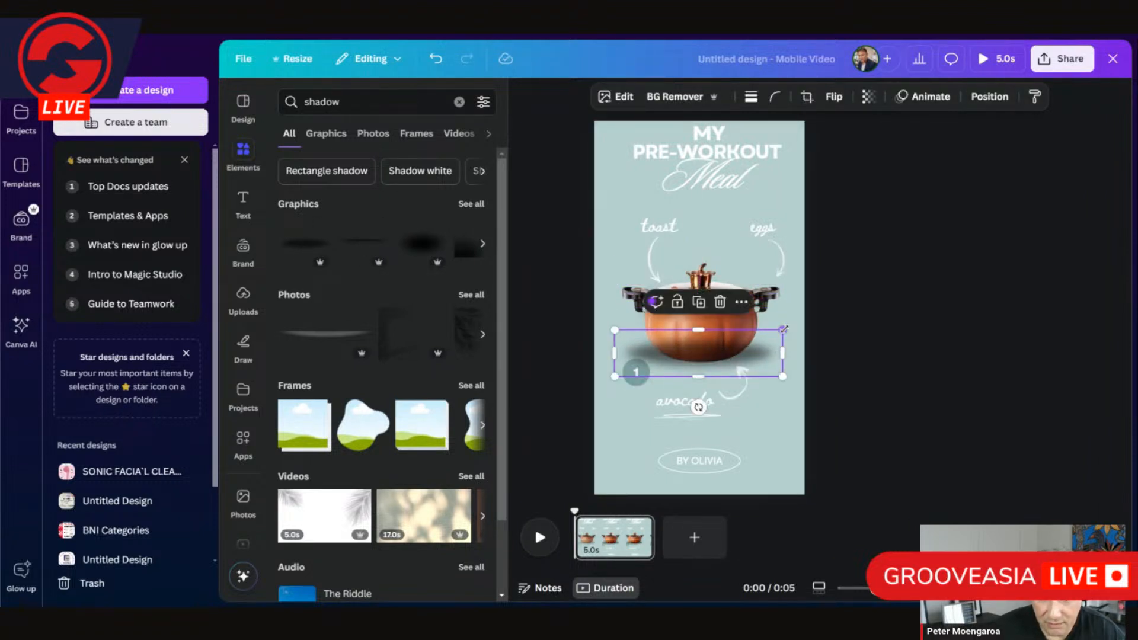
- Shrink the shadow and centre it under the pot, making it slightly wider than the pot's body
left_click_drag(782, 329, 770, 334)
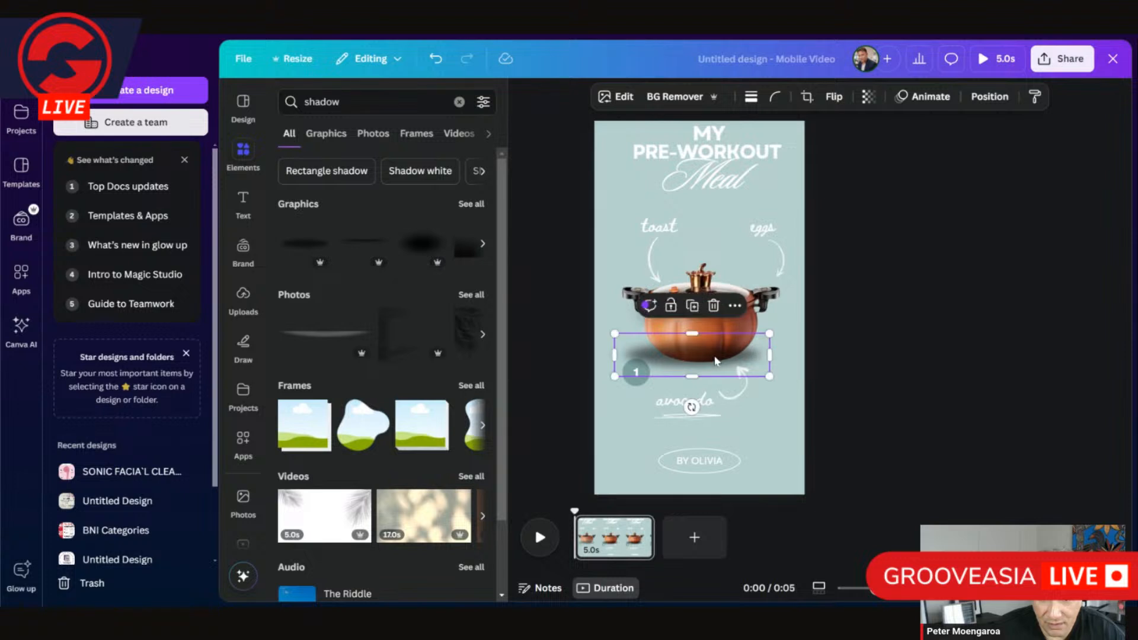
left_click_drag(708, 360, 717, 362)
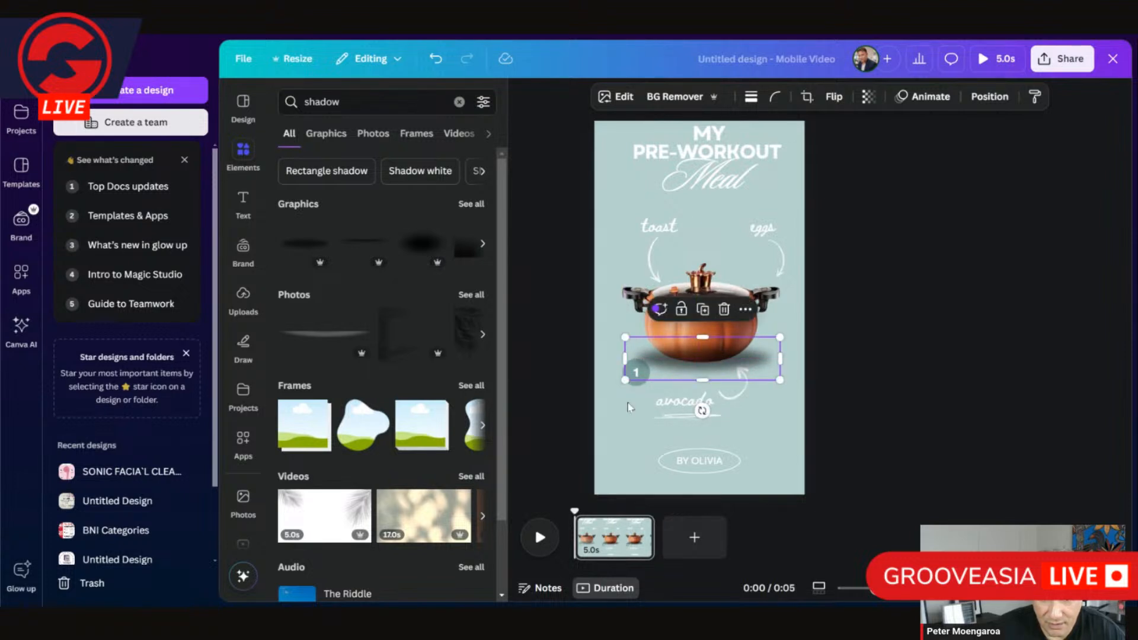
left_click_drag(624, 381, 637, 376)
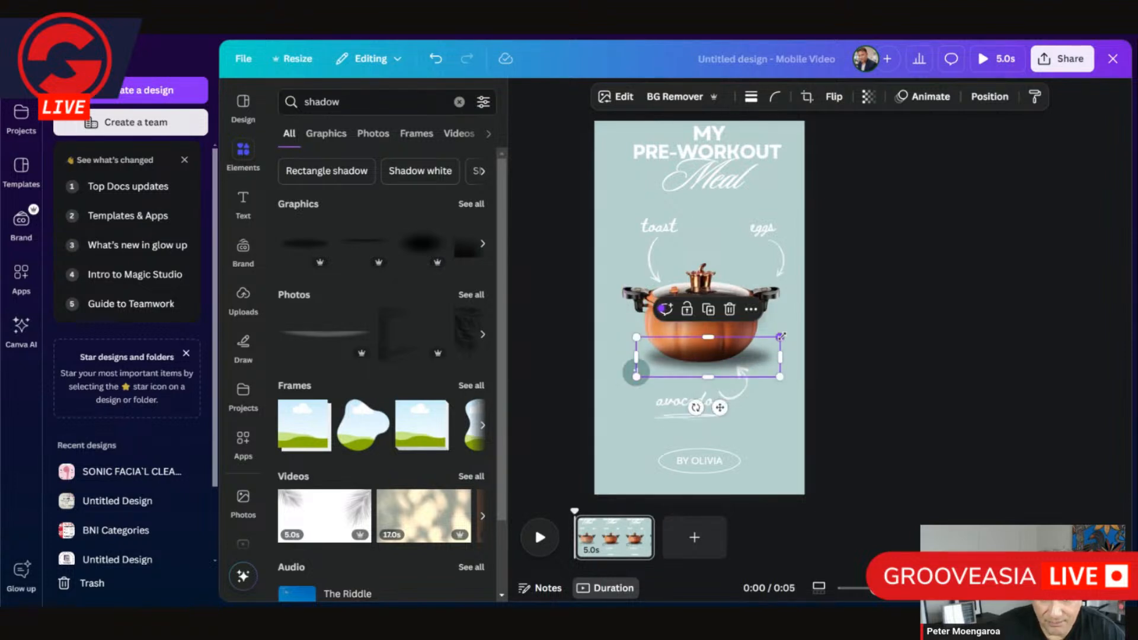
left_click_drag(780, 337, 763, 342)
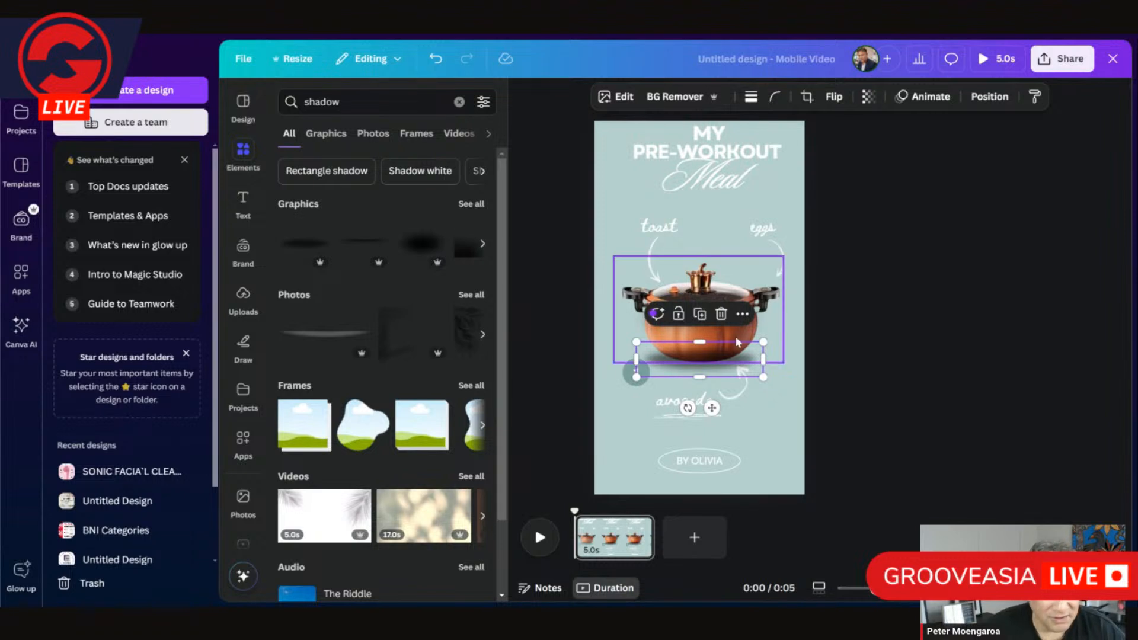
- Send the shadow backward one layer, behind the pot
right_click(714, 368)
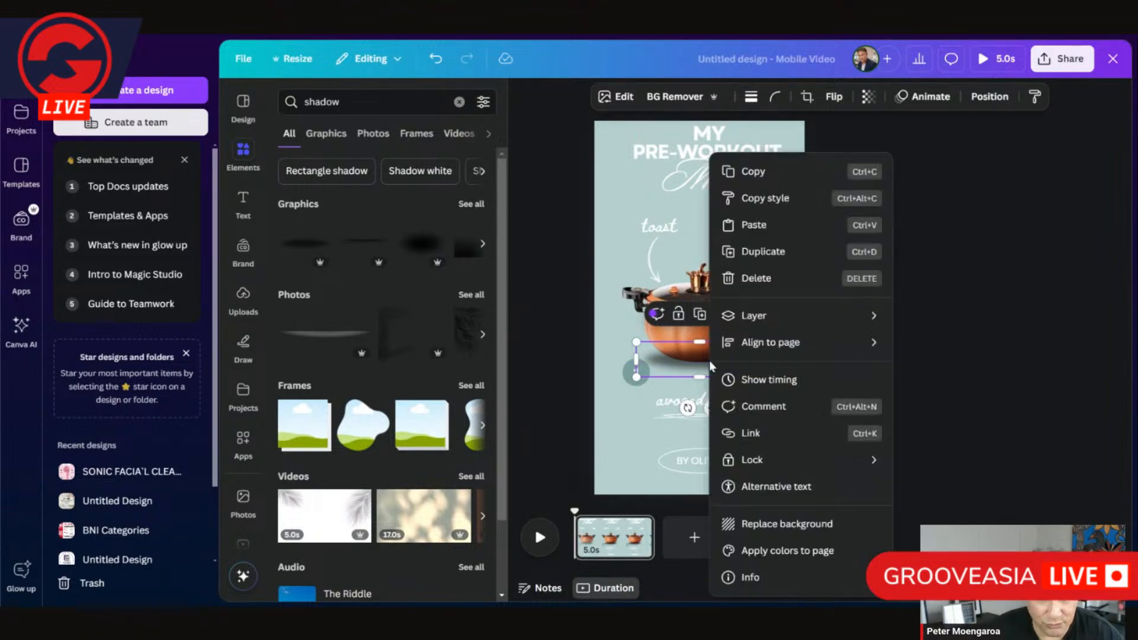
mouse_move(776, 320)
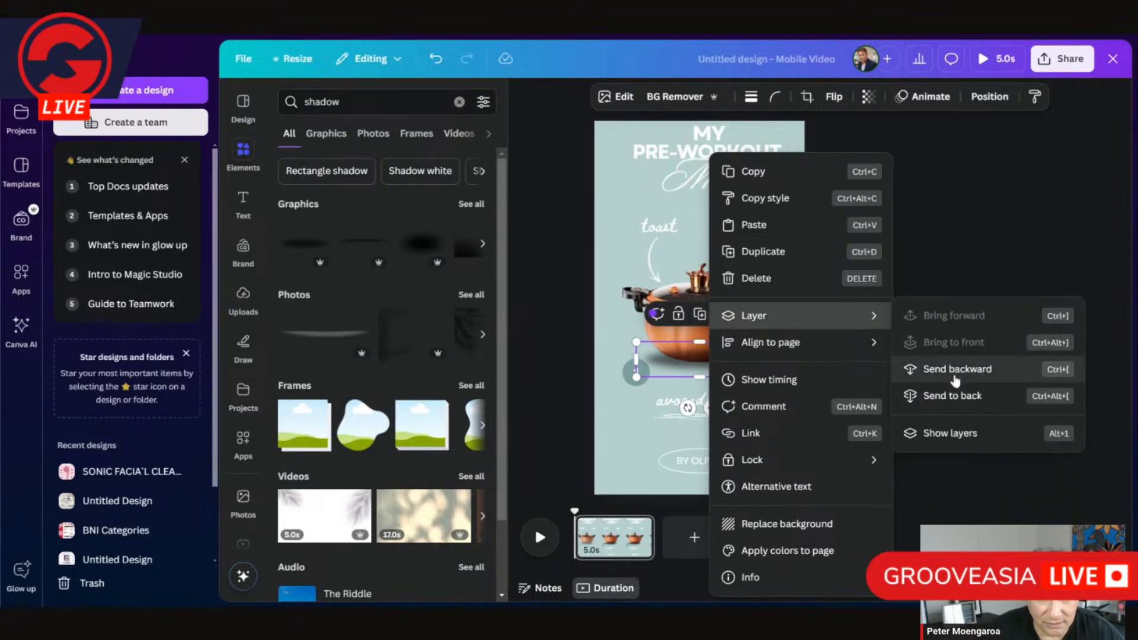
left_click(955, 375)
left_click(787, 431)
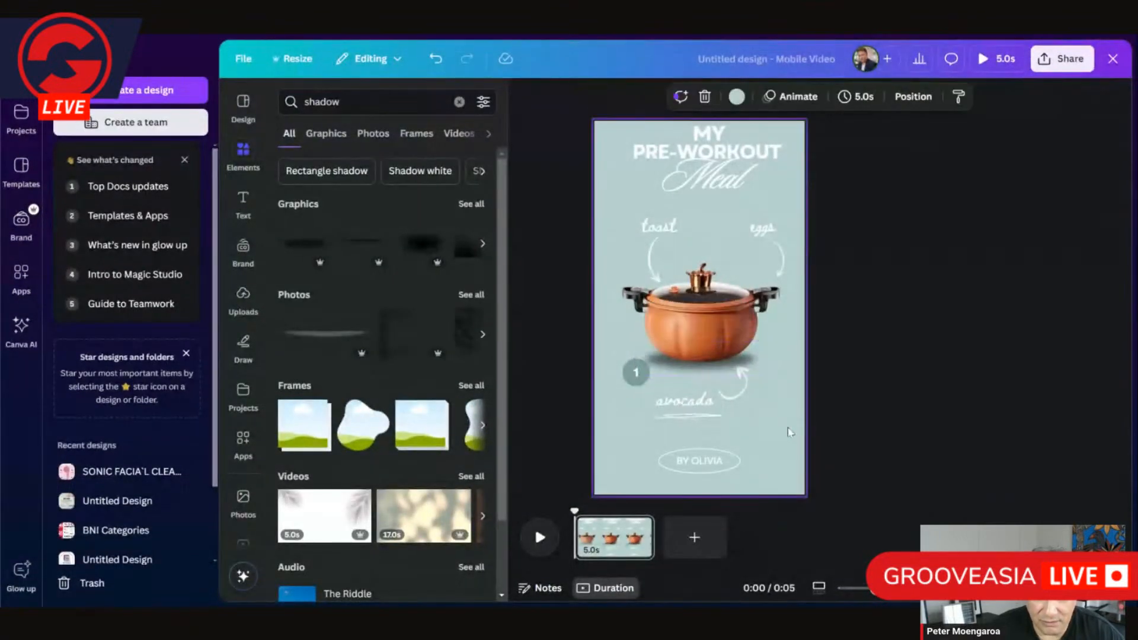
- Reduce the shadow a little further from both sides to match the width of the pot's base
left_click(719, 373)
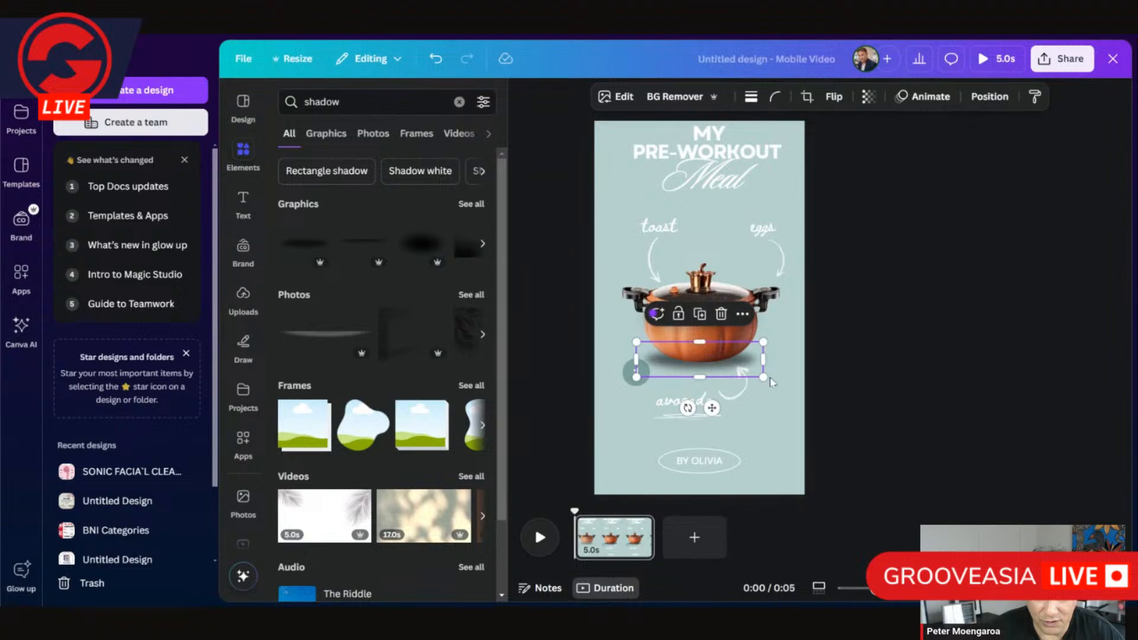
left_click_drag(765, 379, 760, 376)
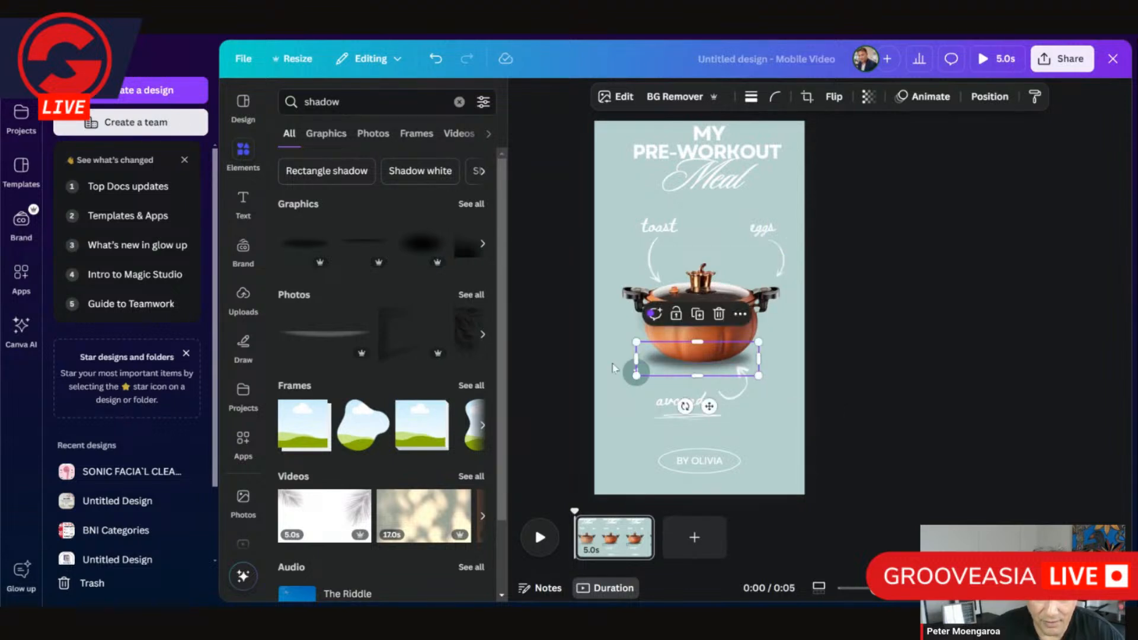
left_click_drag(636, 374, 642, 374)
left_click(772, 415)
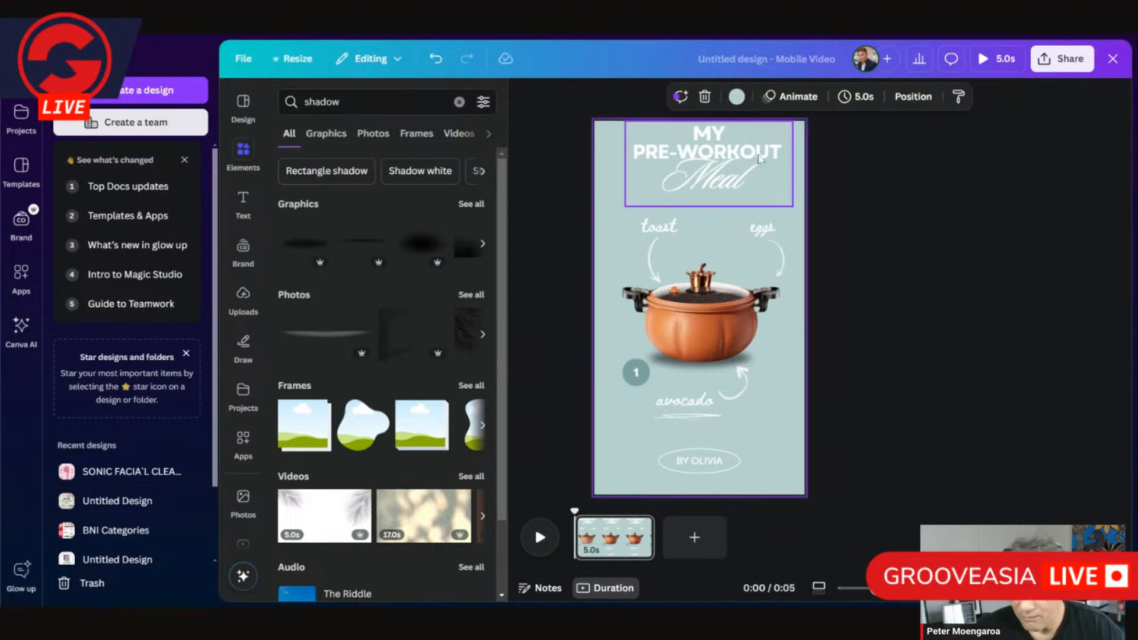
- Set the page background to the light orange colour sampled from the pot photo
left_click(737, 97)
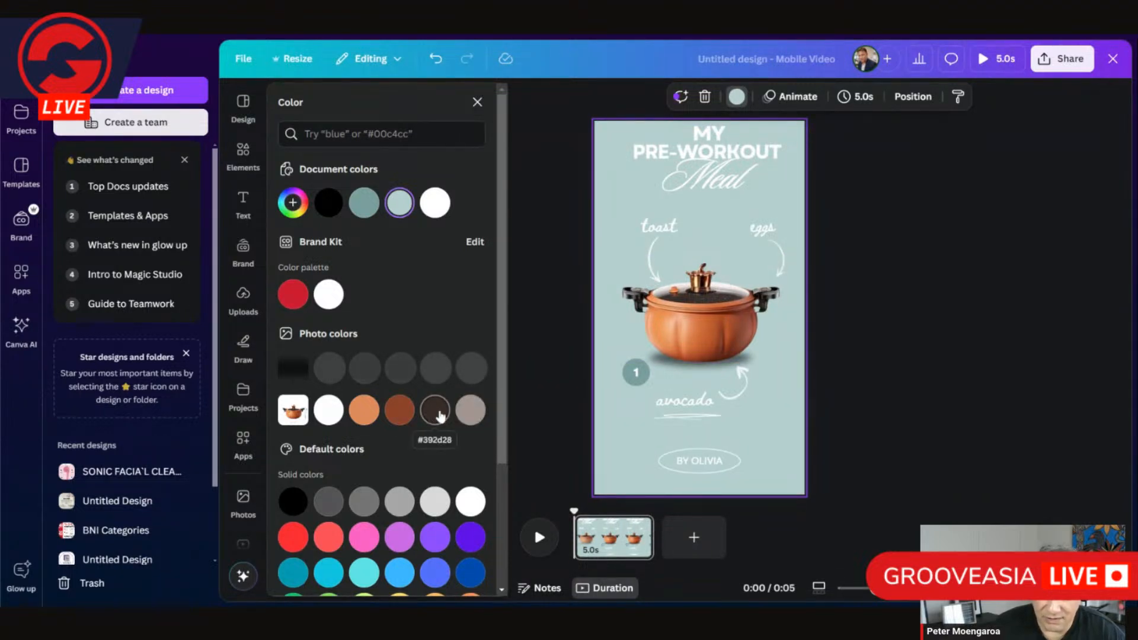
left_click(364, 410)
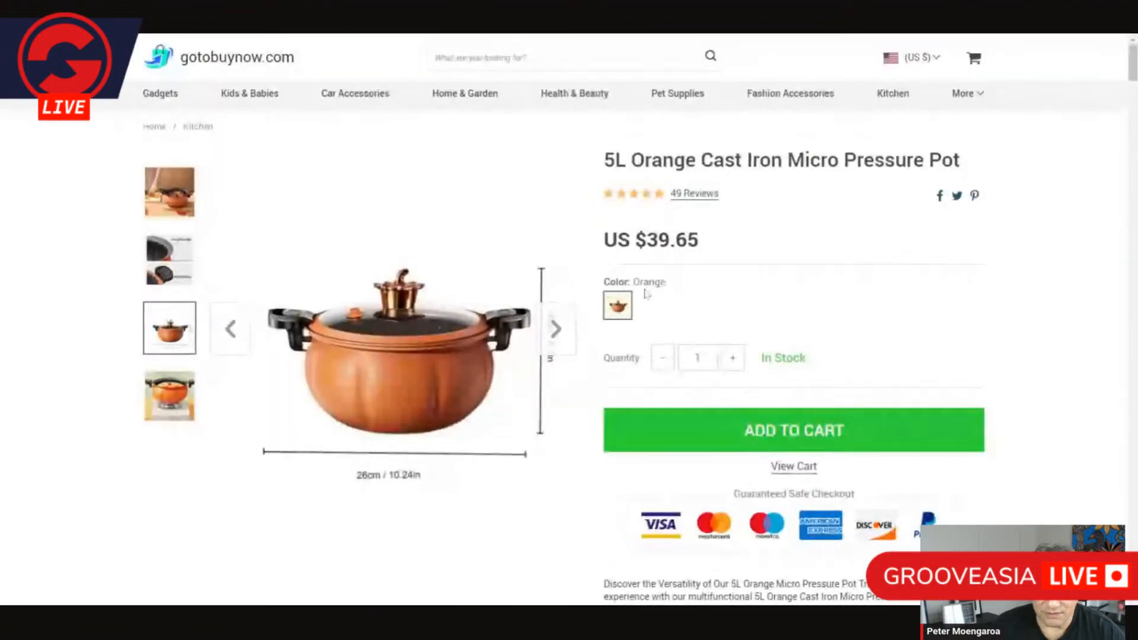
- Review the product features, benefits and reasons to buy on the pot's gotobuynow.com product page
scroll(647, 295, "down", 15)
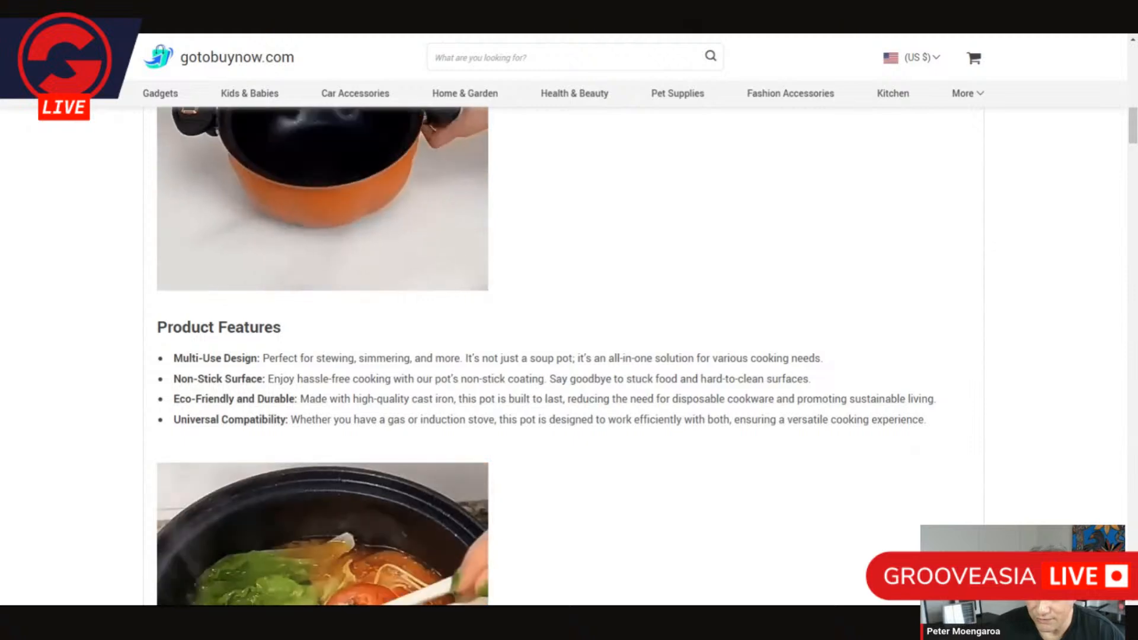
scroll(205, 412, "down", 1)
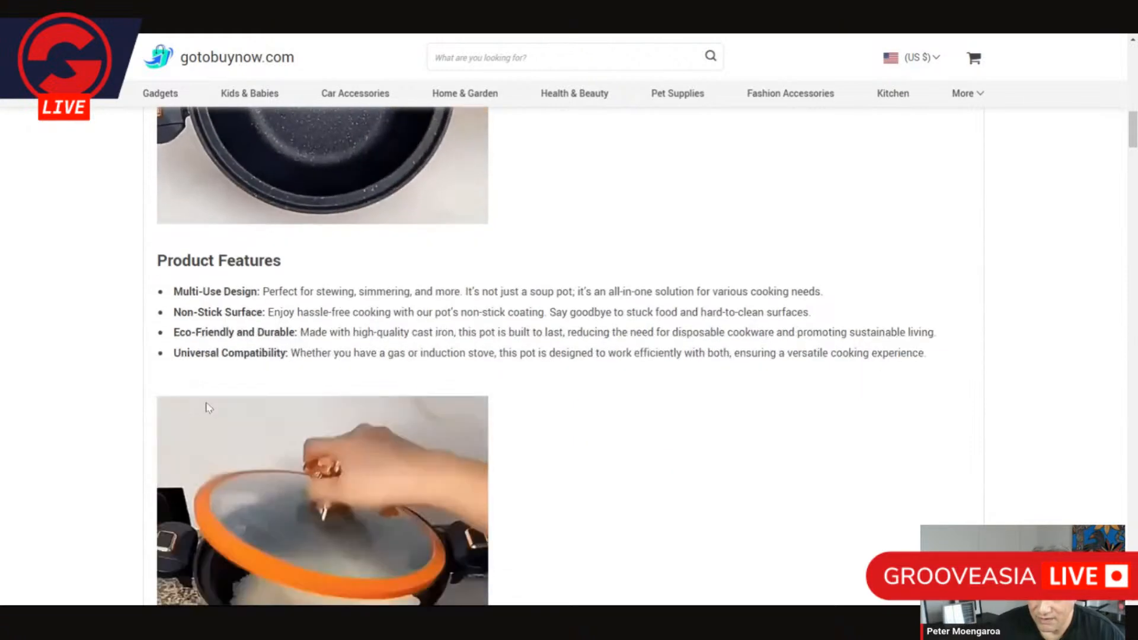
scroll(321, 366, "down", 5)
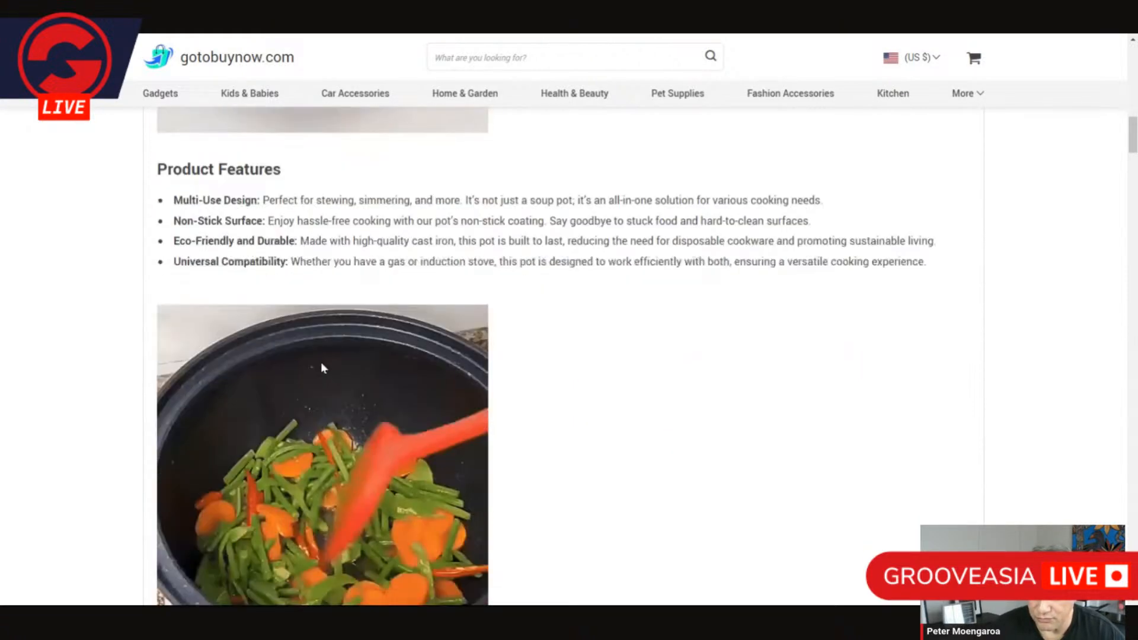
scroll(314, 362, "up", 4)
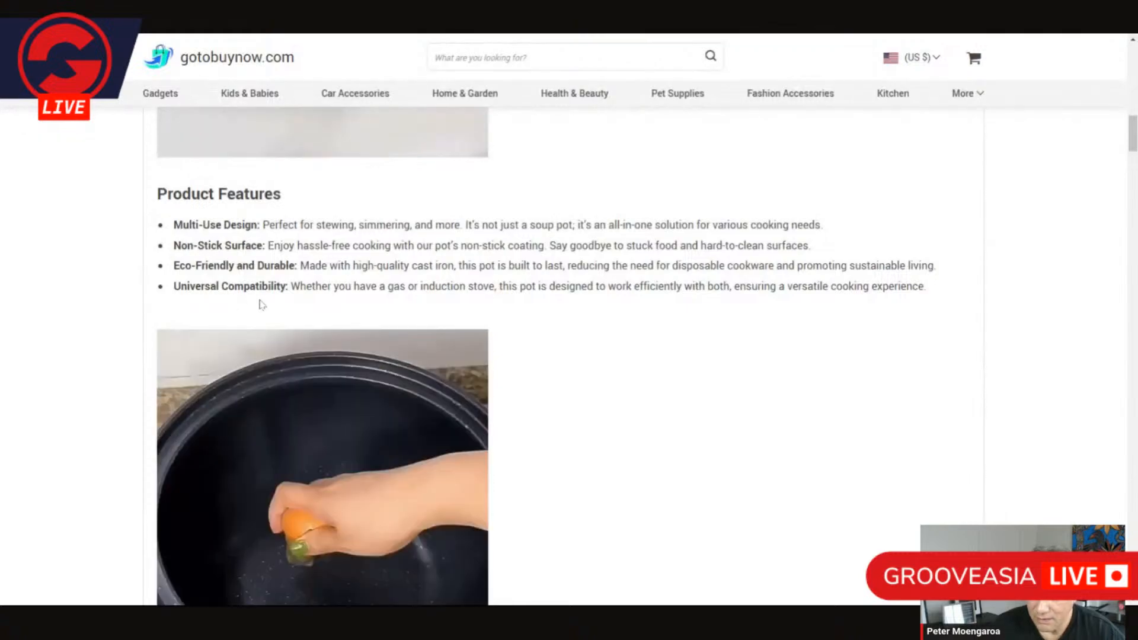
scroll(491, 400, "down", 12)
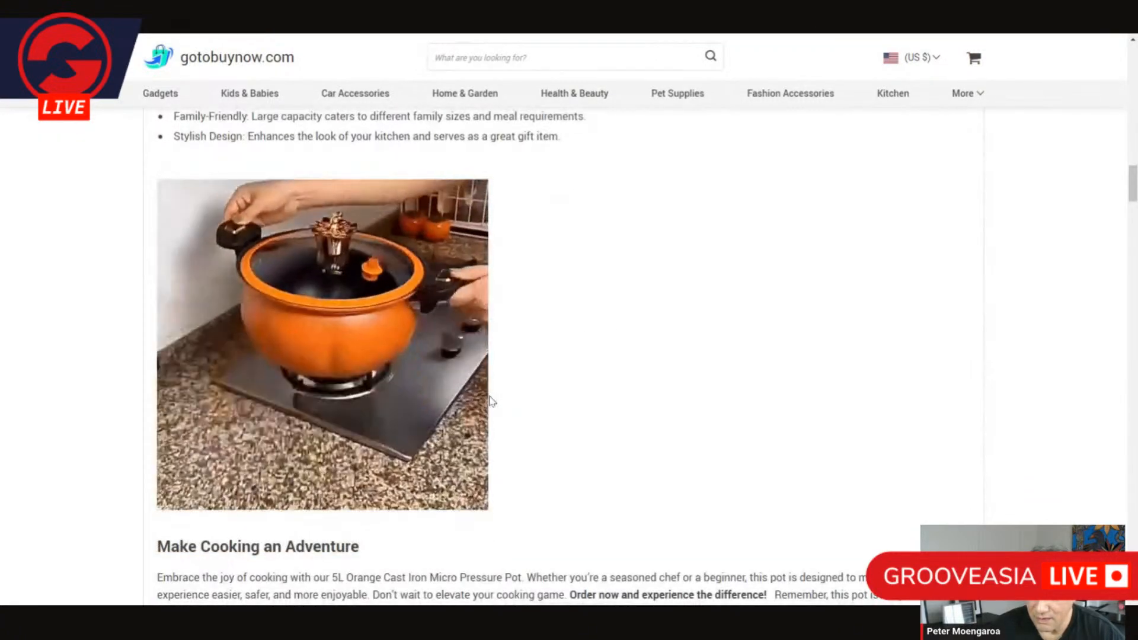
scroll(491, 401, "down", 7)
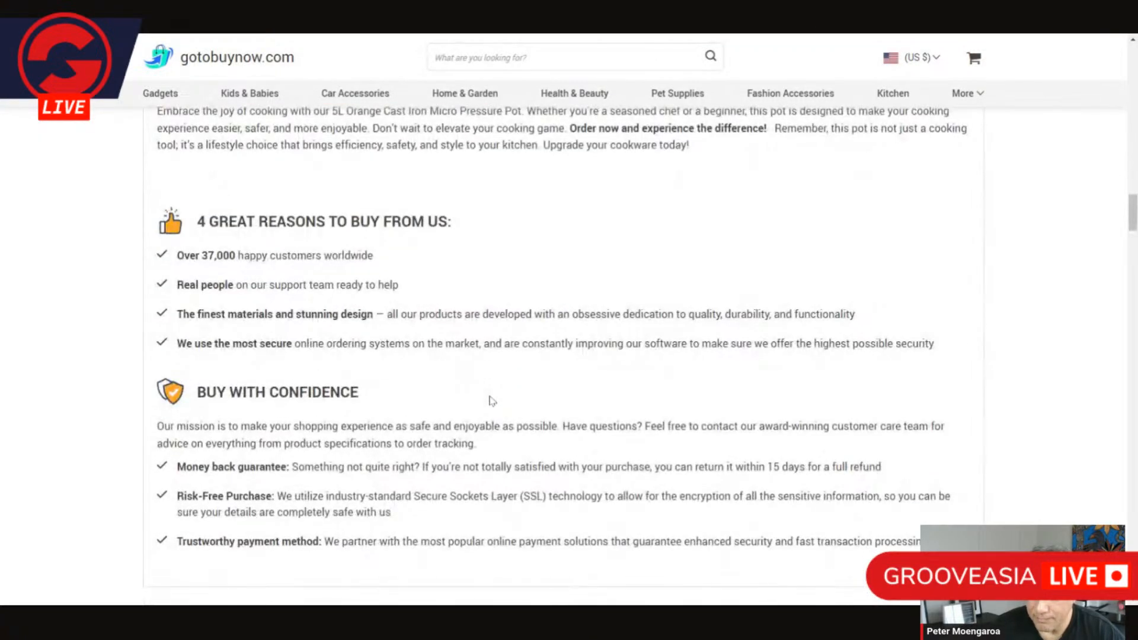
- Copy the product name "5L Orange Micro Pressure Pot" from the short description on the pot's product page
scroll(491, 401, "up", 18)
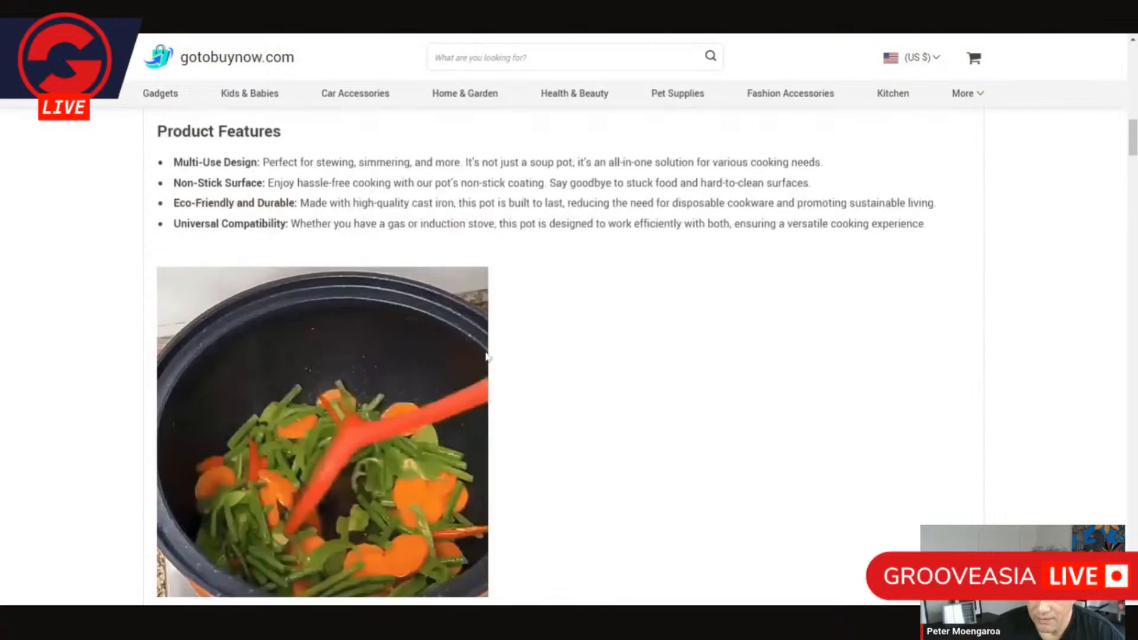
scroll(486, 355, "up", 10)
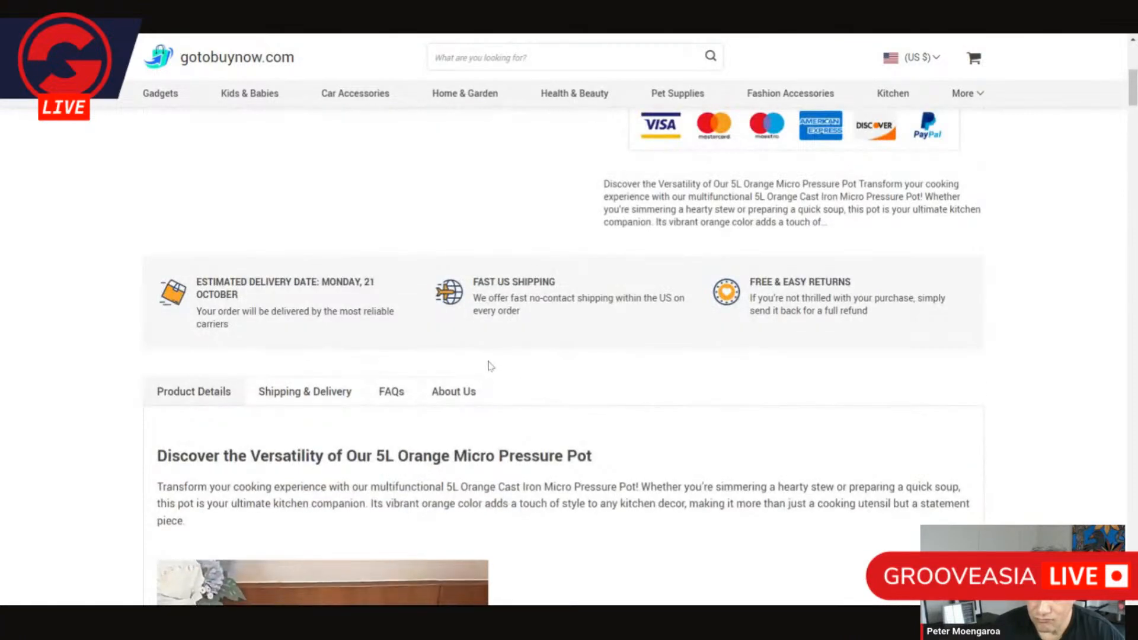
scroll(491, 366, "up", 4)
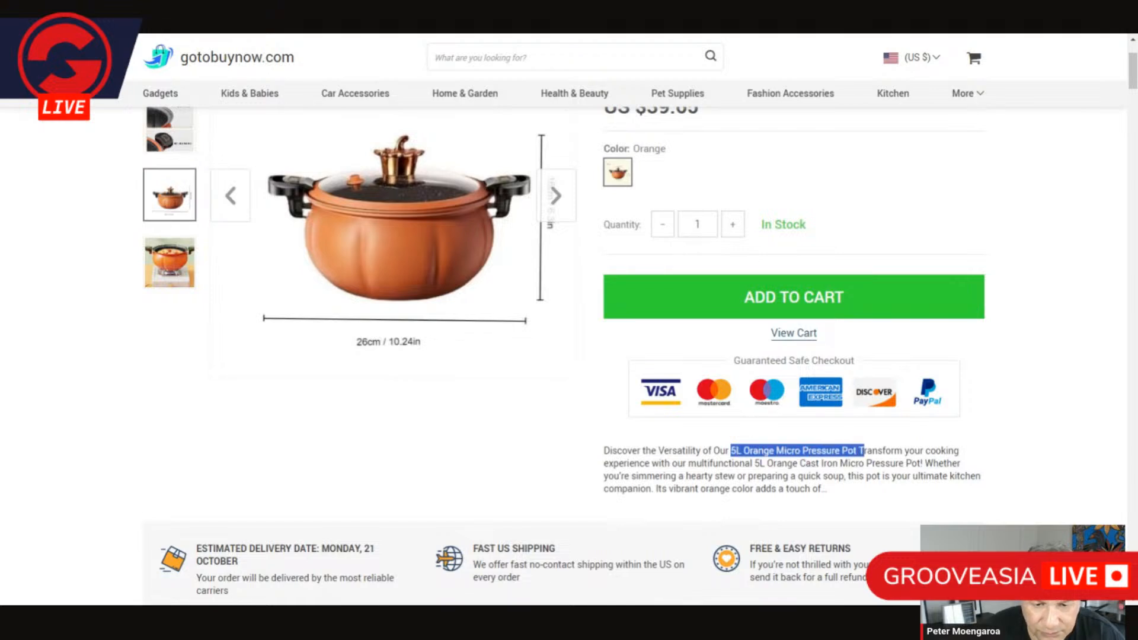
mouse_move(864, 450)
left_mouse_down()
mouse_move(775, 451)
mouse_move(858, 451)
left_mouse_up()
key("ctrl+c")
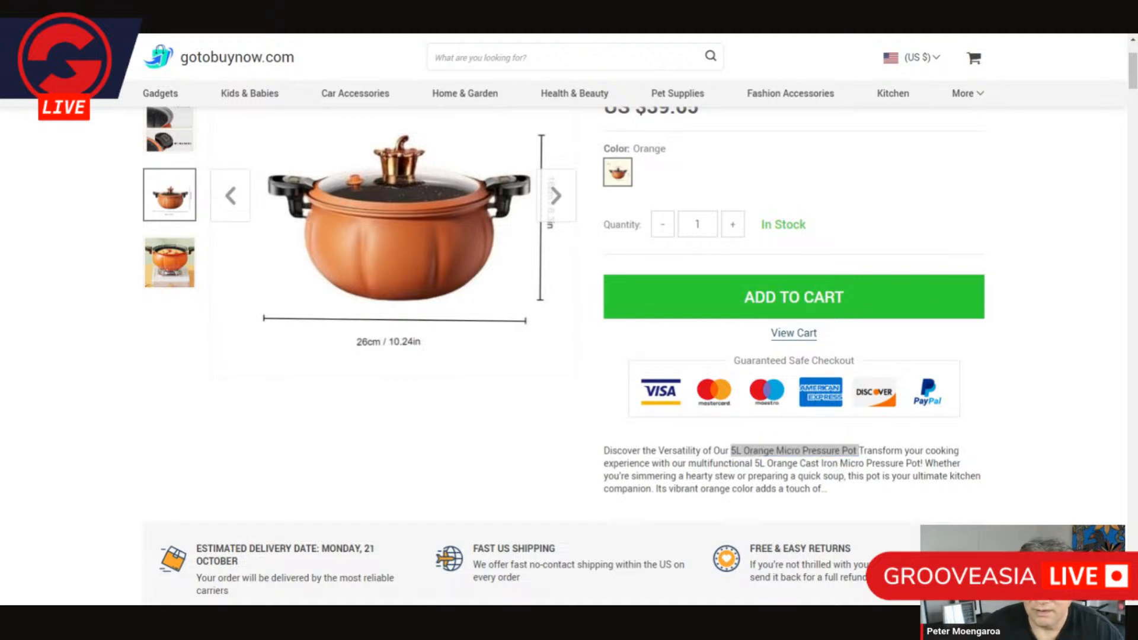
- Switch to the Canva design and replace the "avocado" label below the pot with the copied product name
key("alt+Tab")
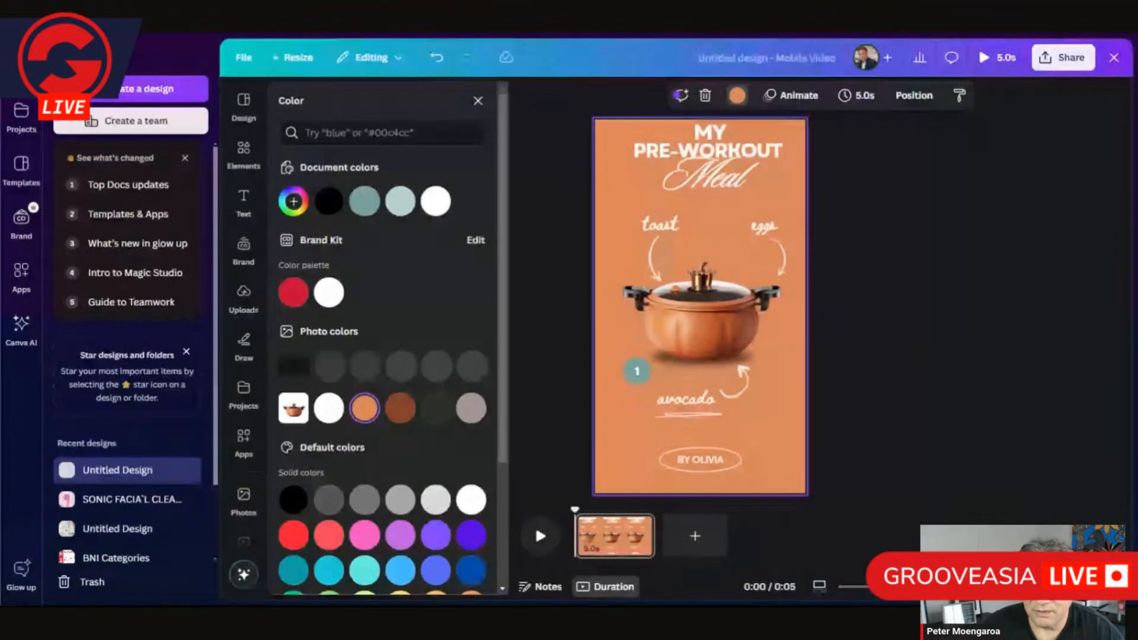
double_click(685, 401)
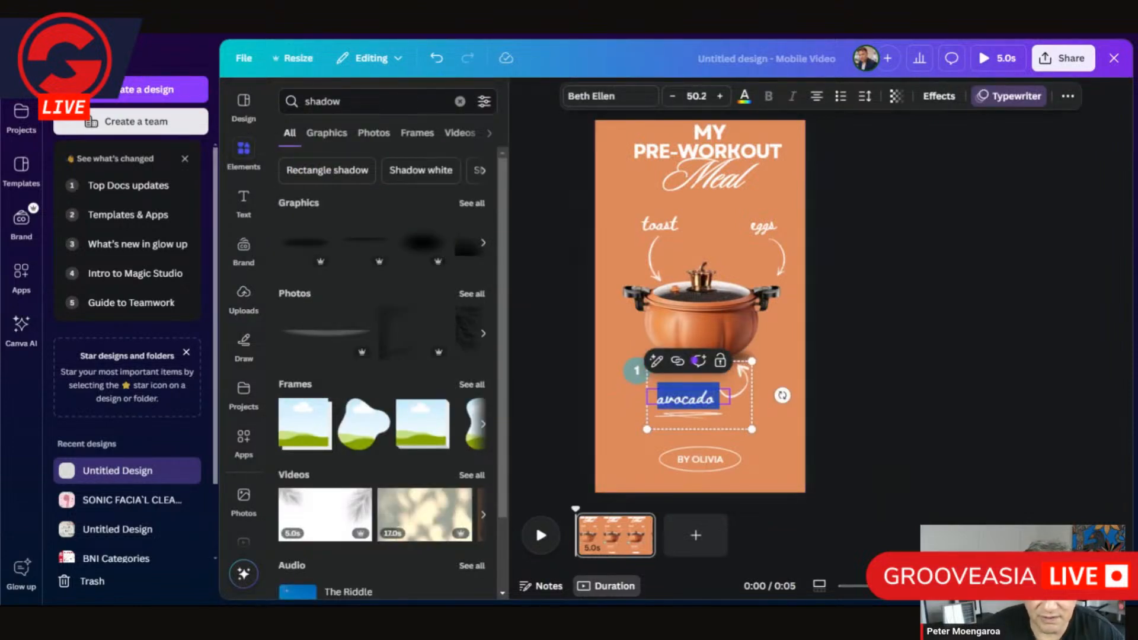
key("ctrl+v")
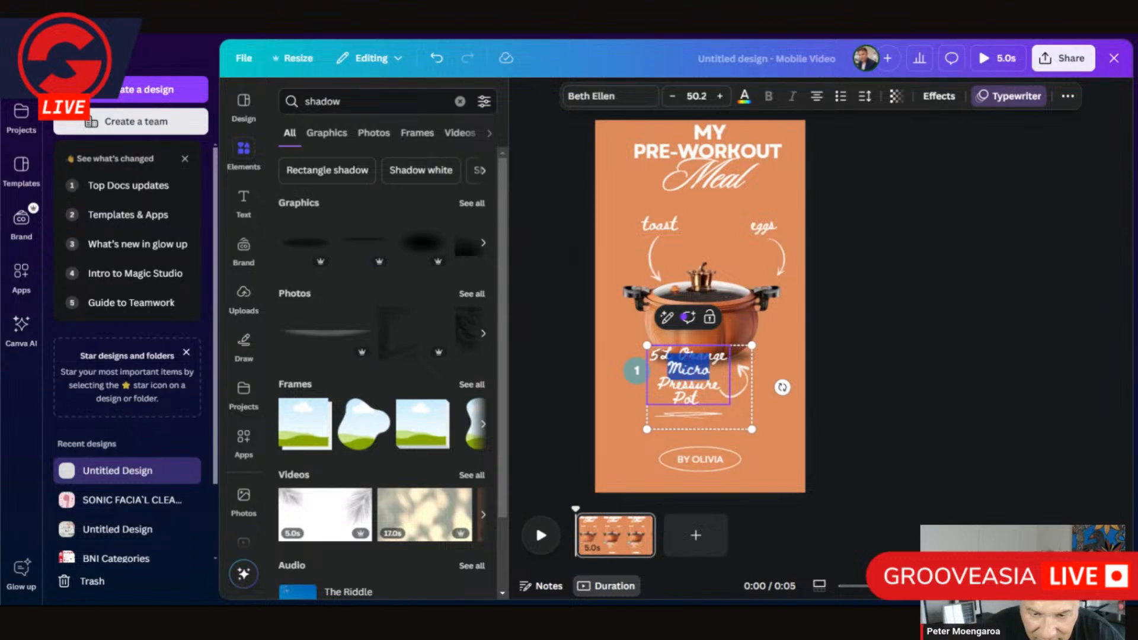
- Shorten the label below the pot to "5L Pressure Pot" and nudge its group slightly downward
mouse_move(711, 371)
left_mouse_down()
mouse_move(715, 383)
mouse_move(715, 357)
mouse_move(714, 384)
mouse_move(714, 356)
mouse_move(714, 384)
mouse_move(714, 371)
left_mouse_up()
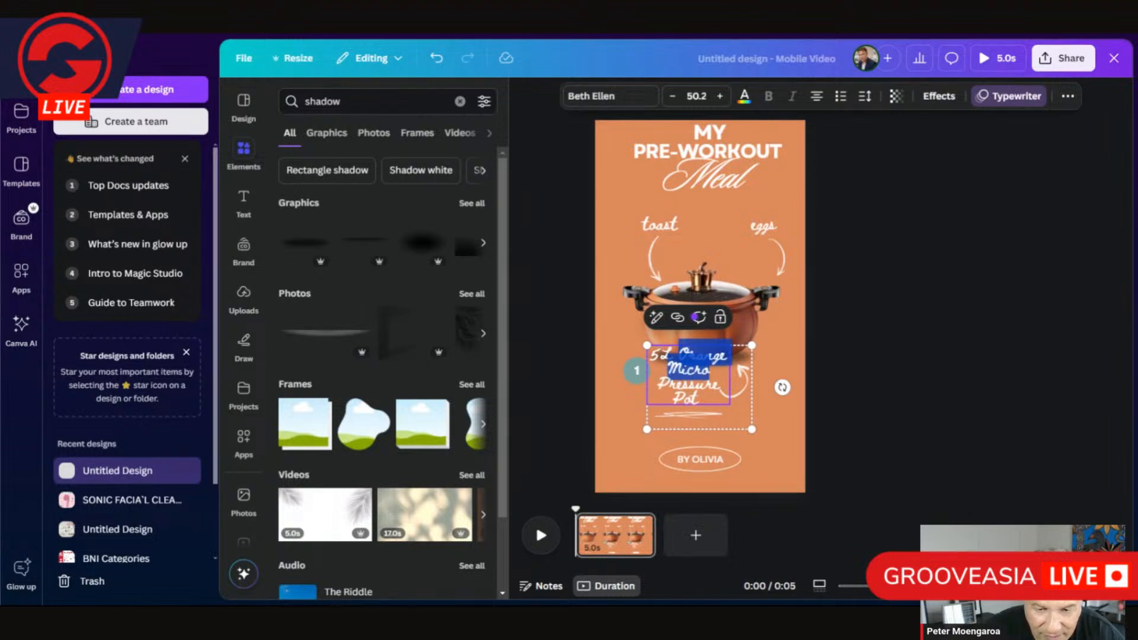
key("BackSpace")
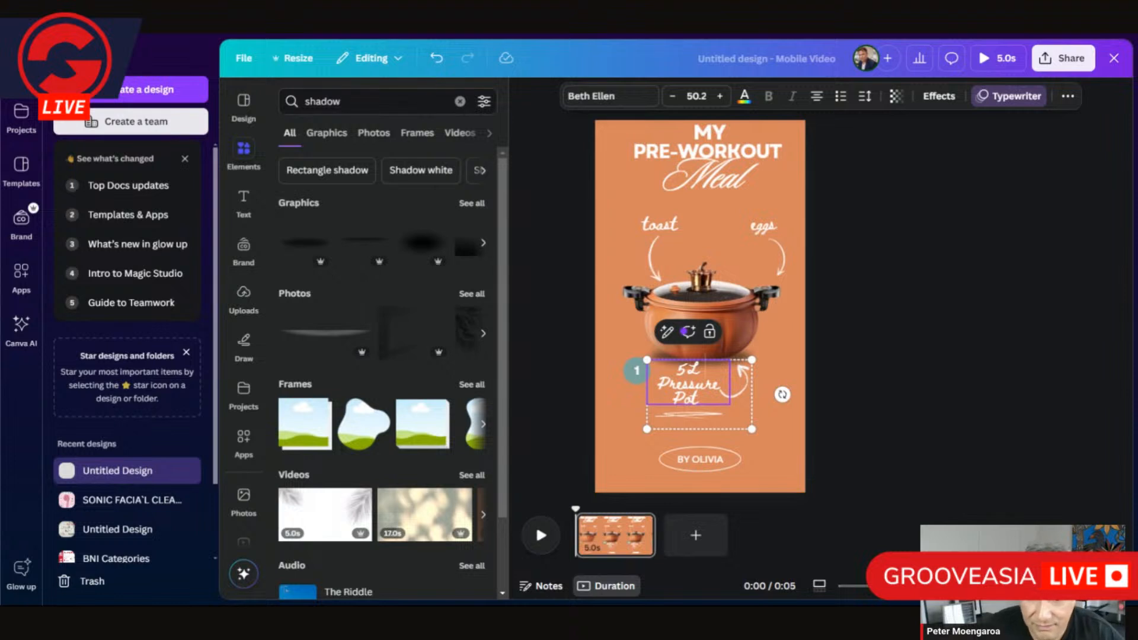
left_click(773, 365)
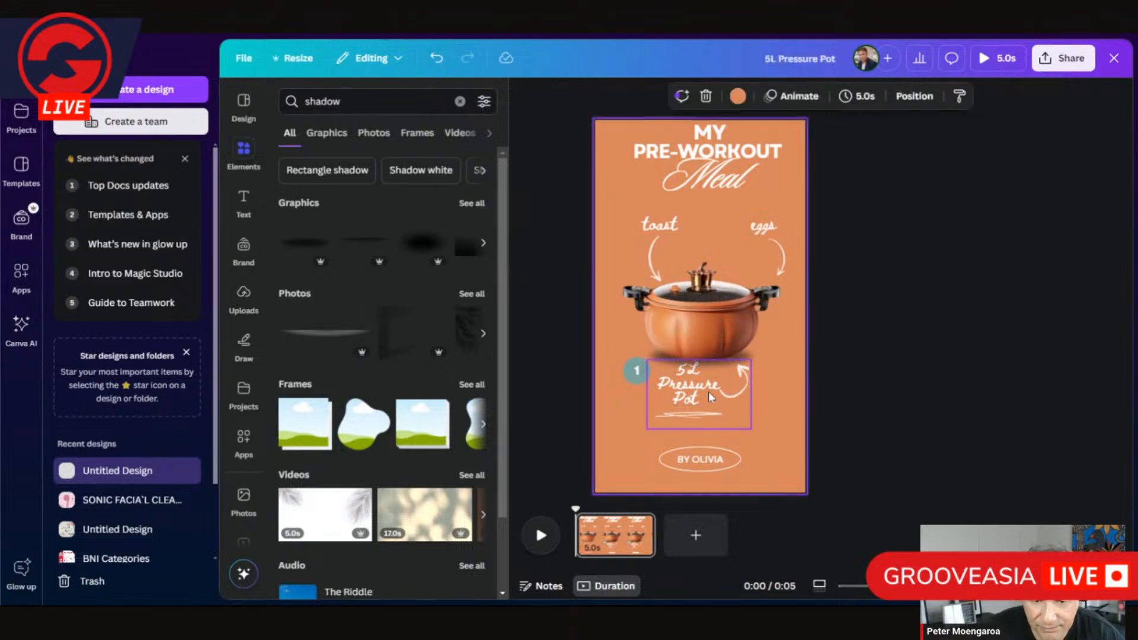
left_click_drag(710, 392, 708, 396)
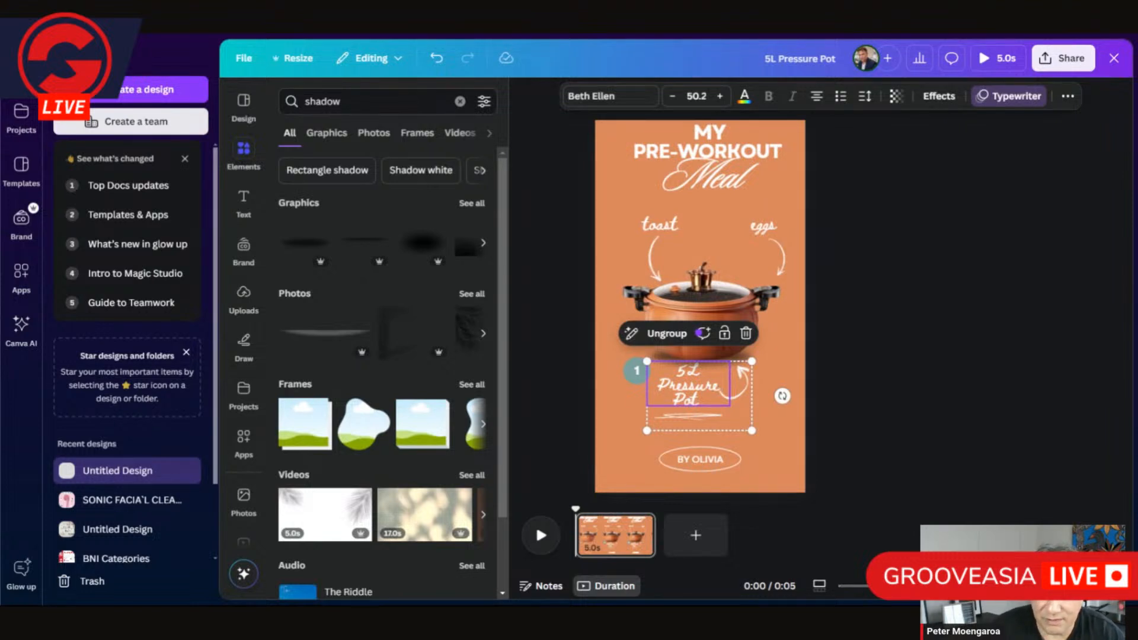
- Switch to the pot's gotobuynow.com product page and copy "Multi-Use Design" from the Product Features list
key("ctrl+Tab")
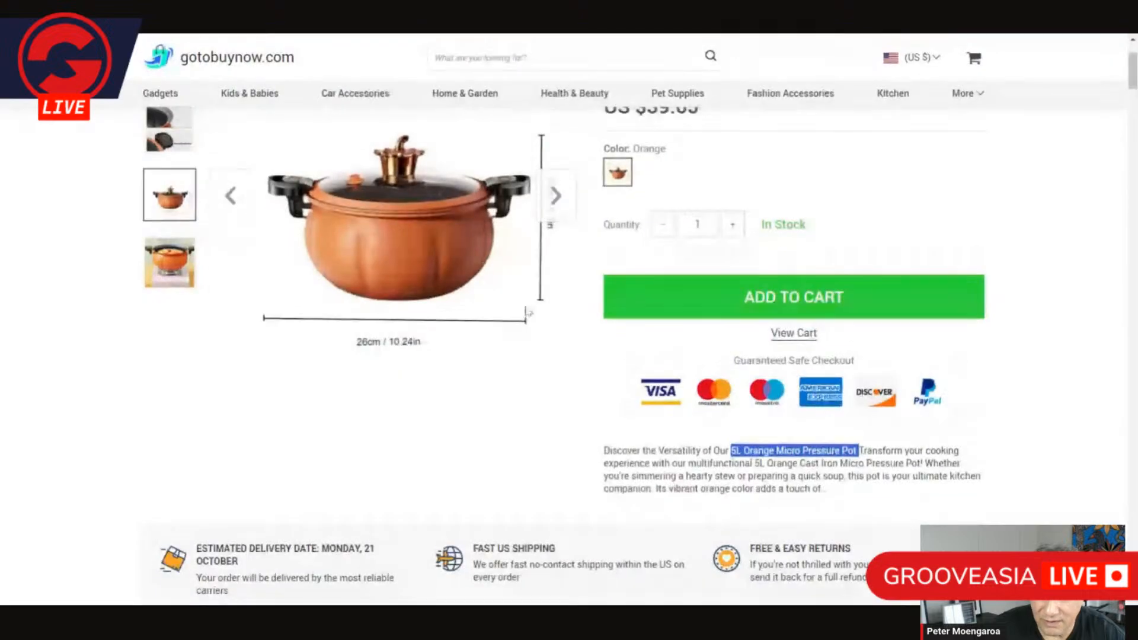
scroll(839, 495, "down", 2)
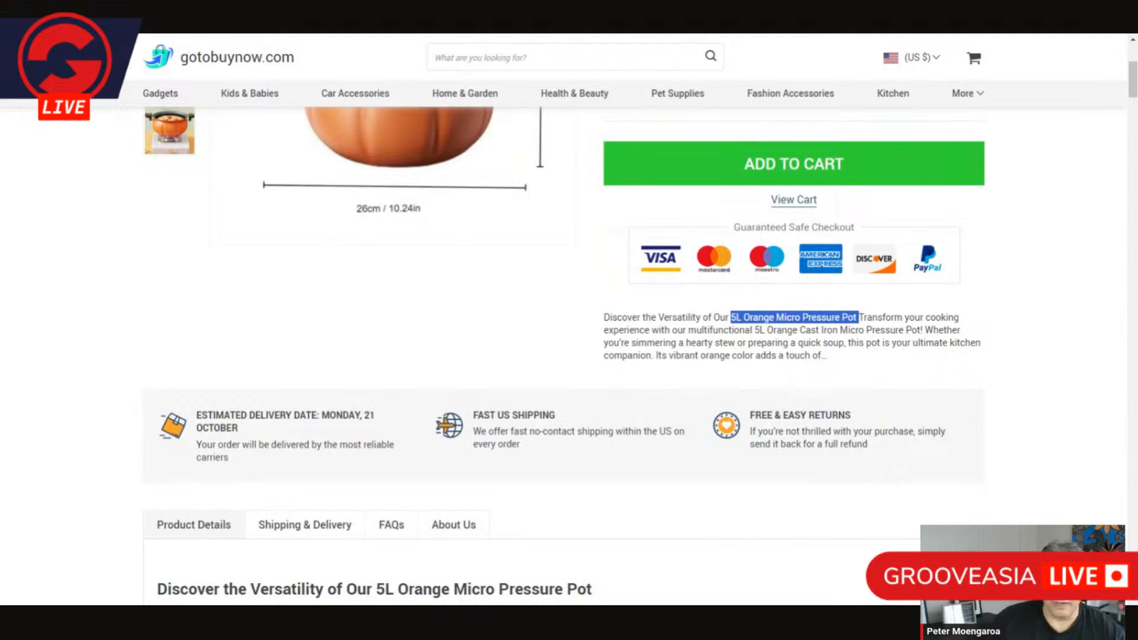
scroll(731, 471, "down", 5)
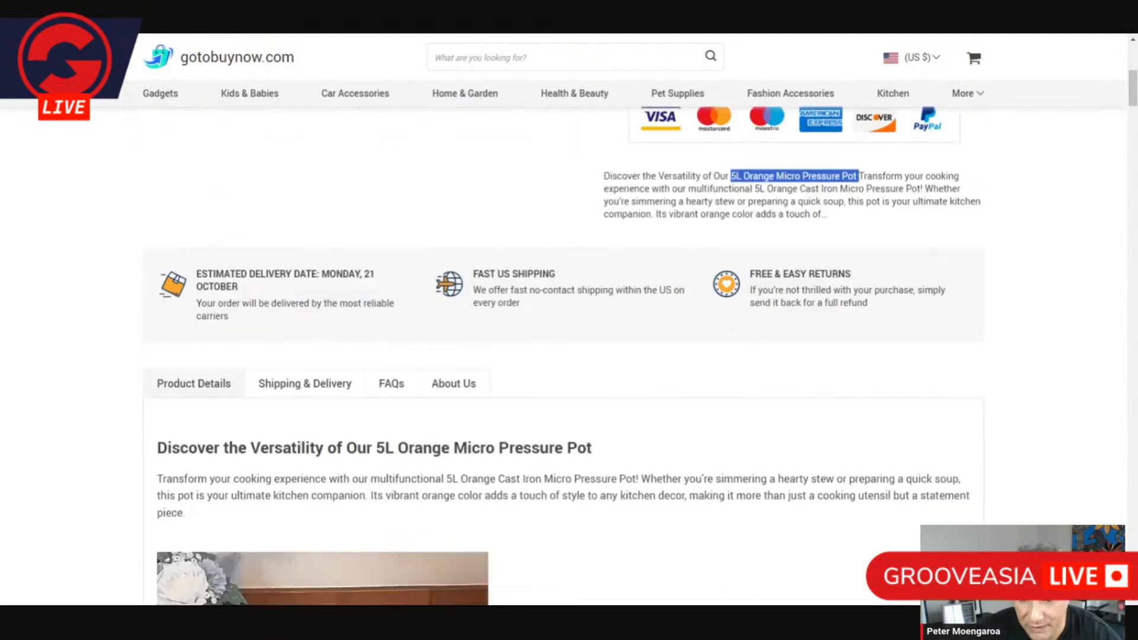
scroll(731, 472, "down", 11)
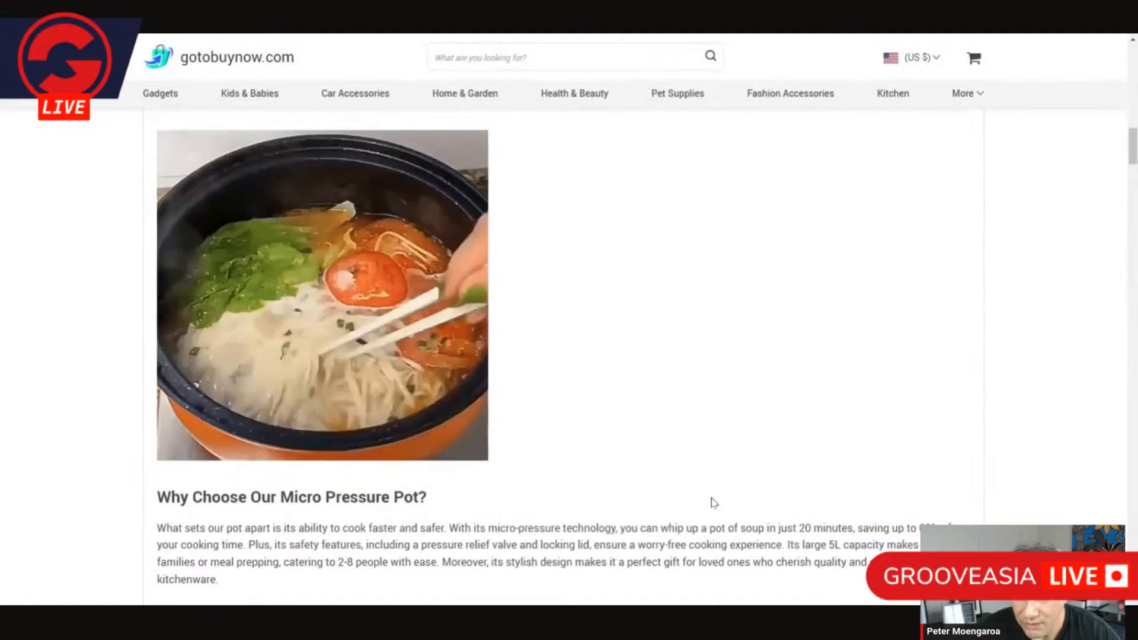
scroll(712, 500, "up", 12)
scroll(697, 468, "up", 1)
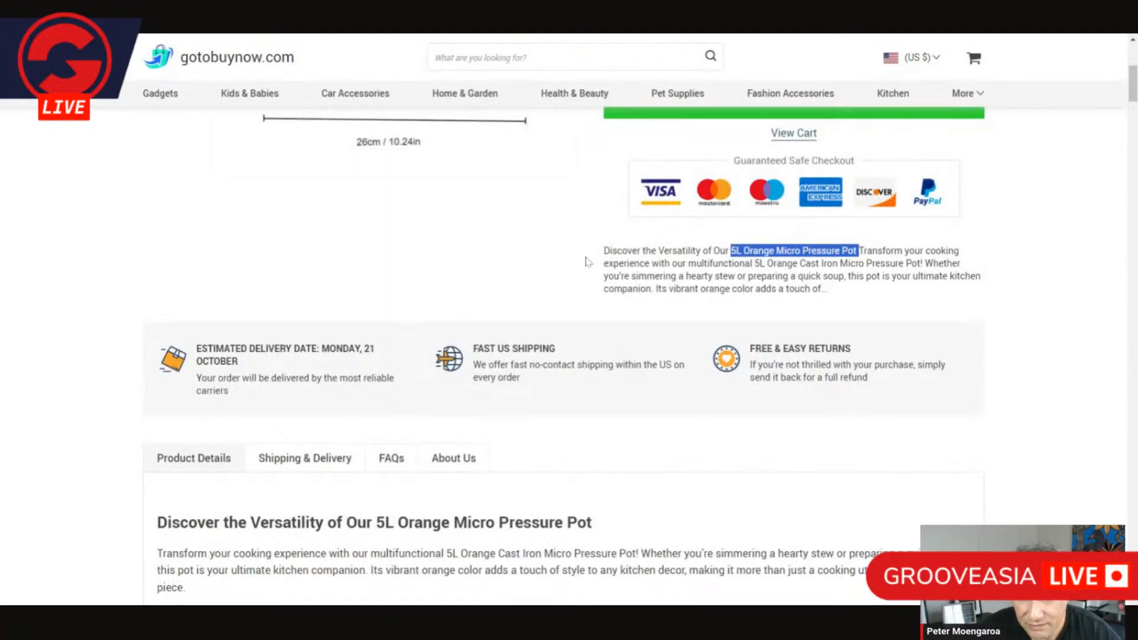
scroll(320, 266, "down", 5)
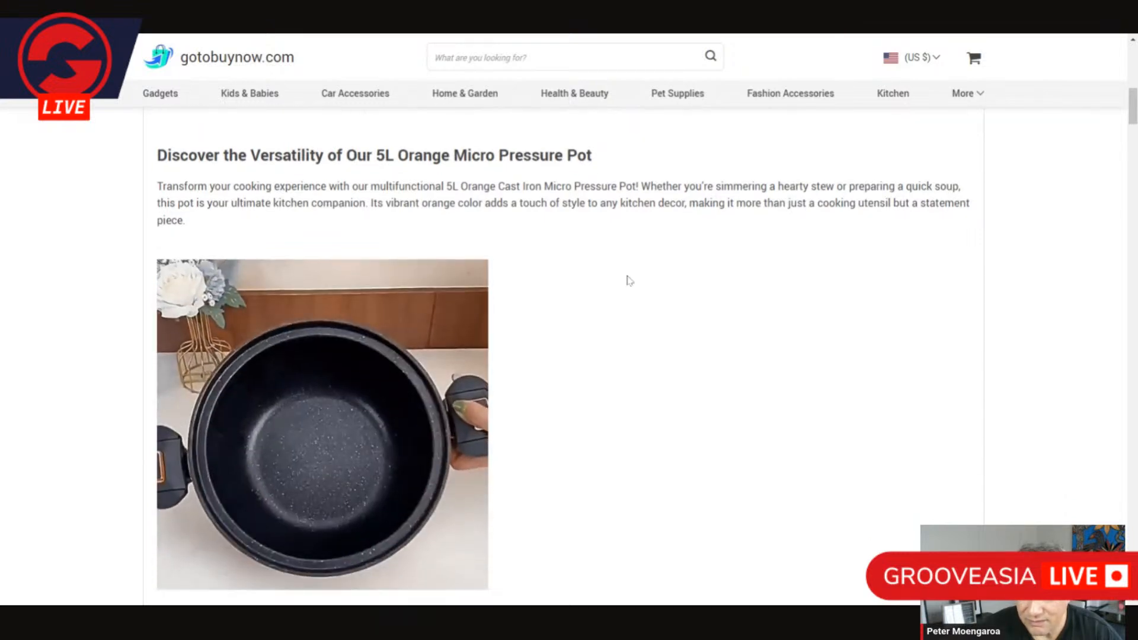
scroll(627, 279, "down", 1)
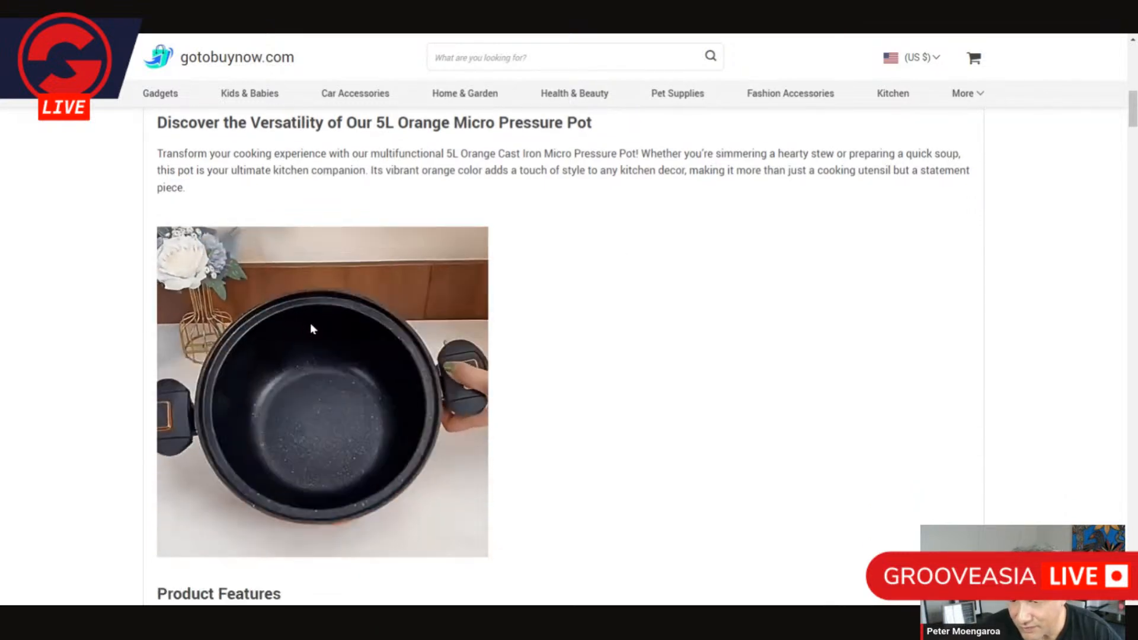
scroll(355, 335, "down", 8)
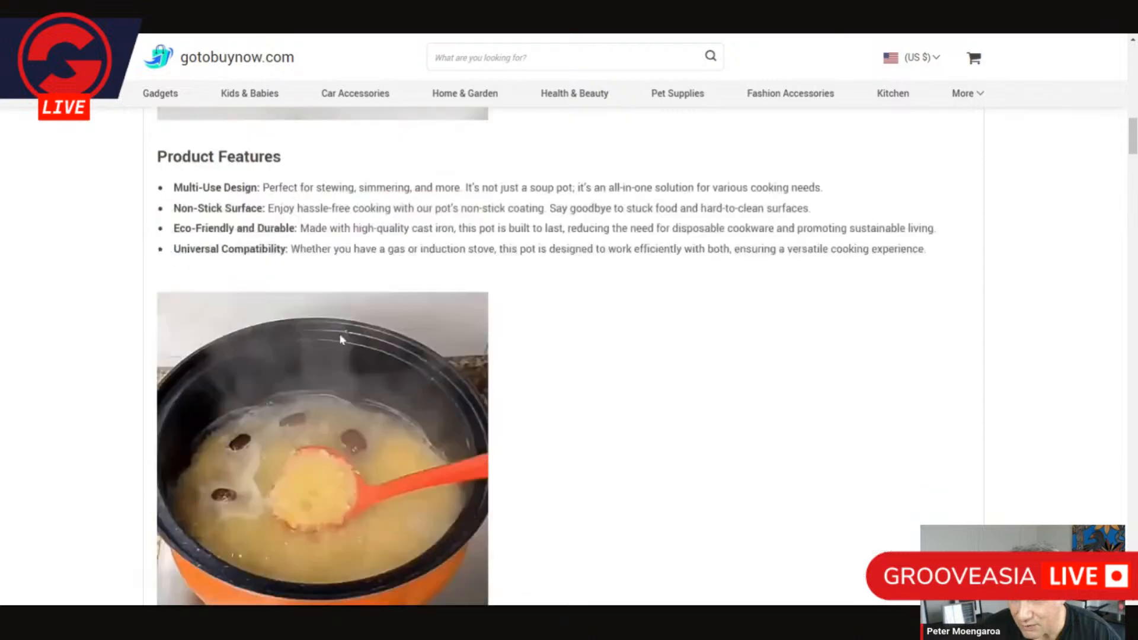
scroll(340, 344, "up", 2)
scroll(340, 344, "up", 1)
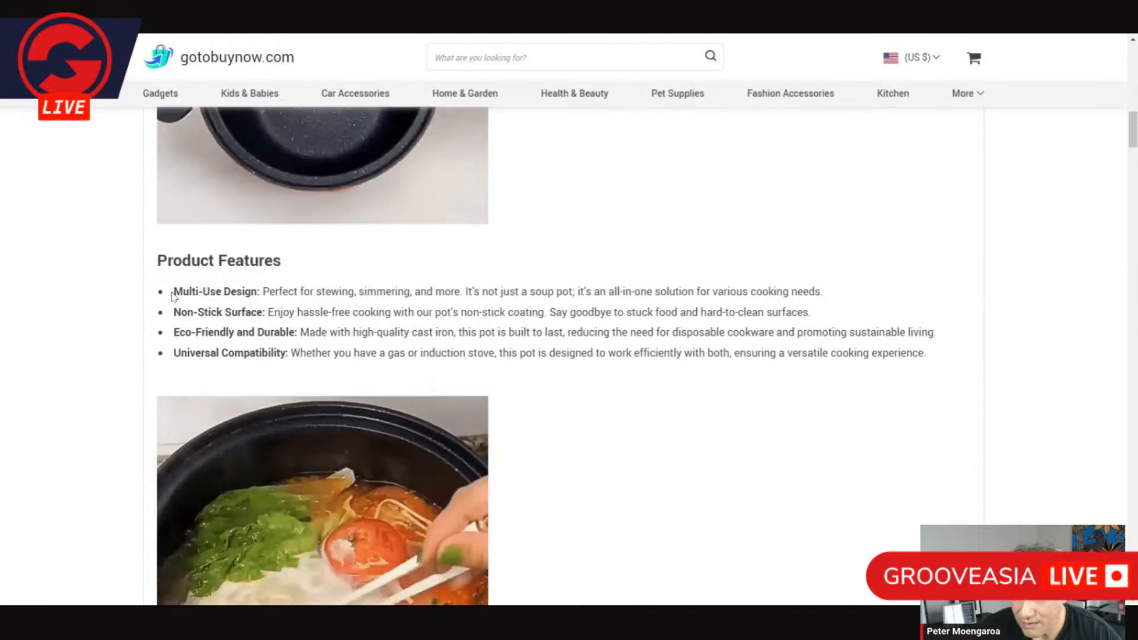
left_click_drag(174, 293, 257, 293)
key("ctrl+c")
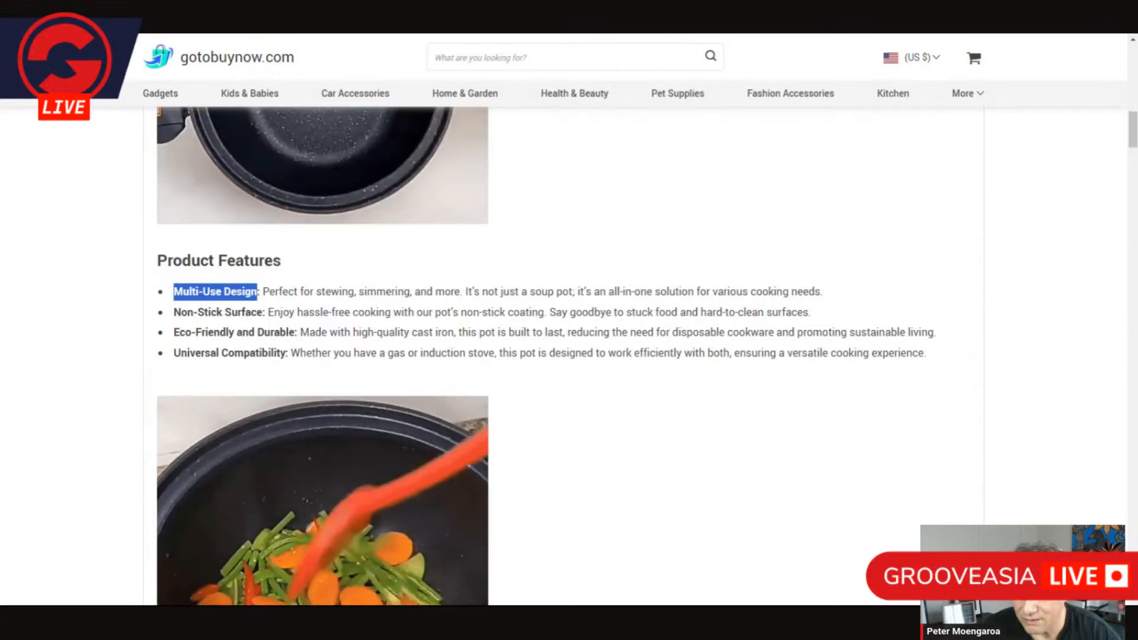
- Return to the Canva design and replace the "eggs" label above the pot with "Multi-Use Design"
left_click(382, 27)
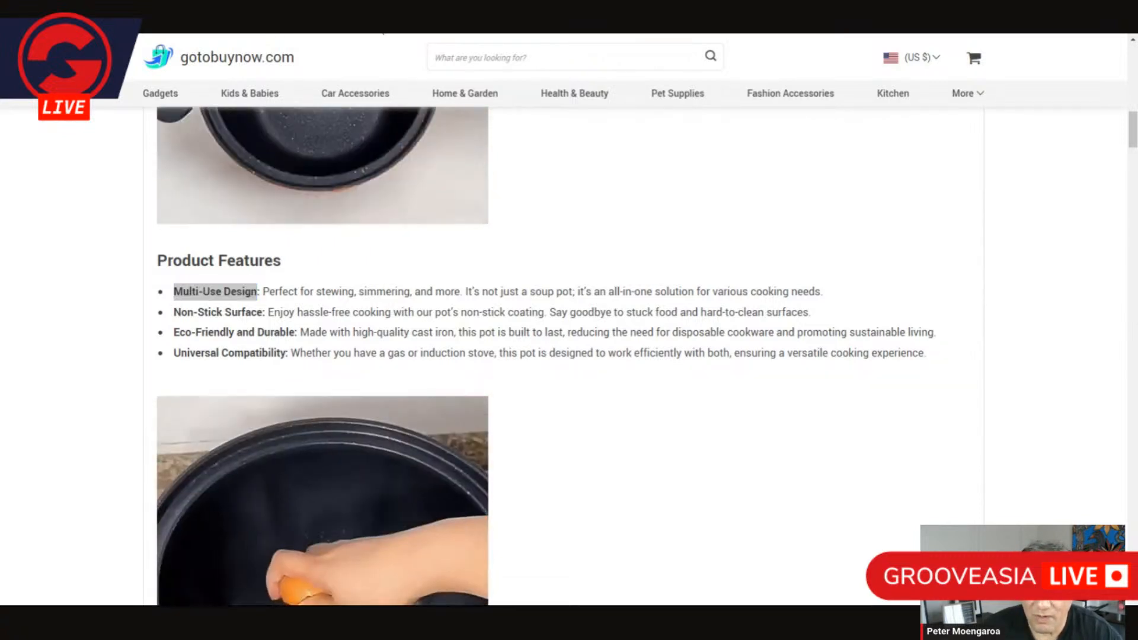
left_click(382, 27)
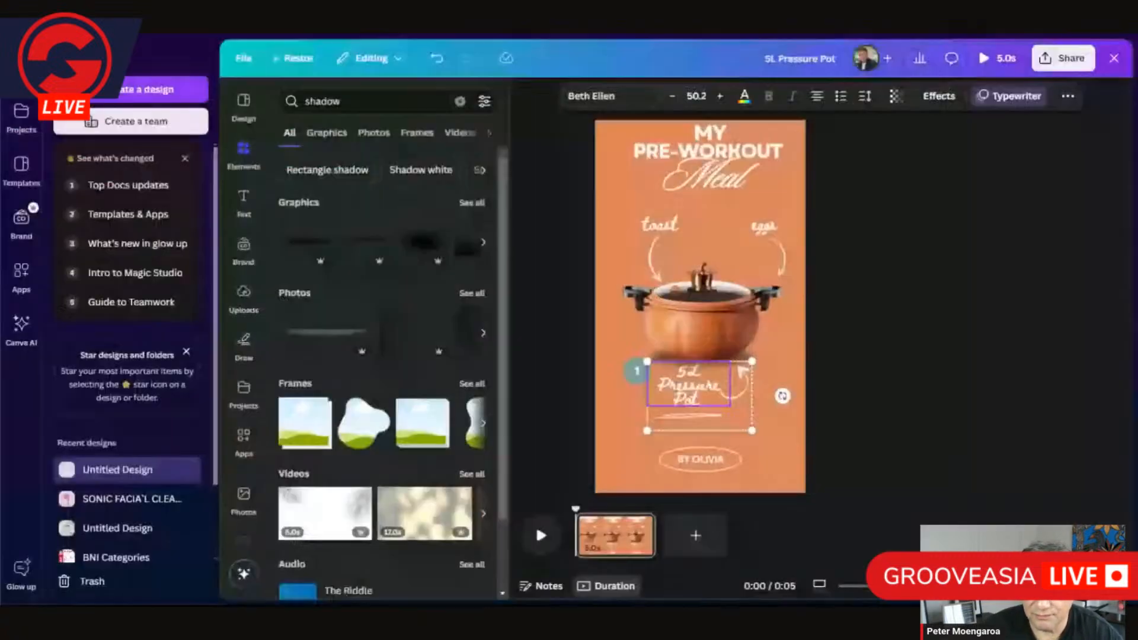
double_click(760, 228)
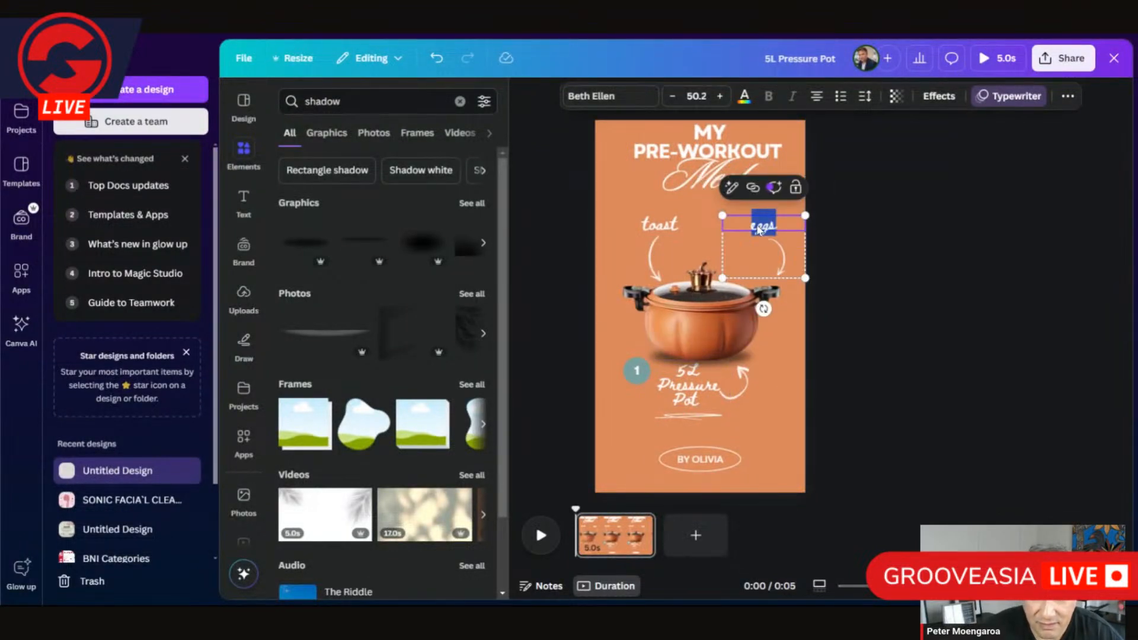
key("ctrl+v")
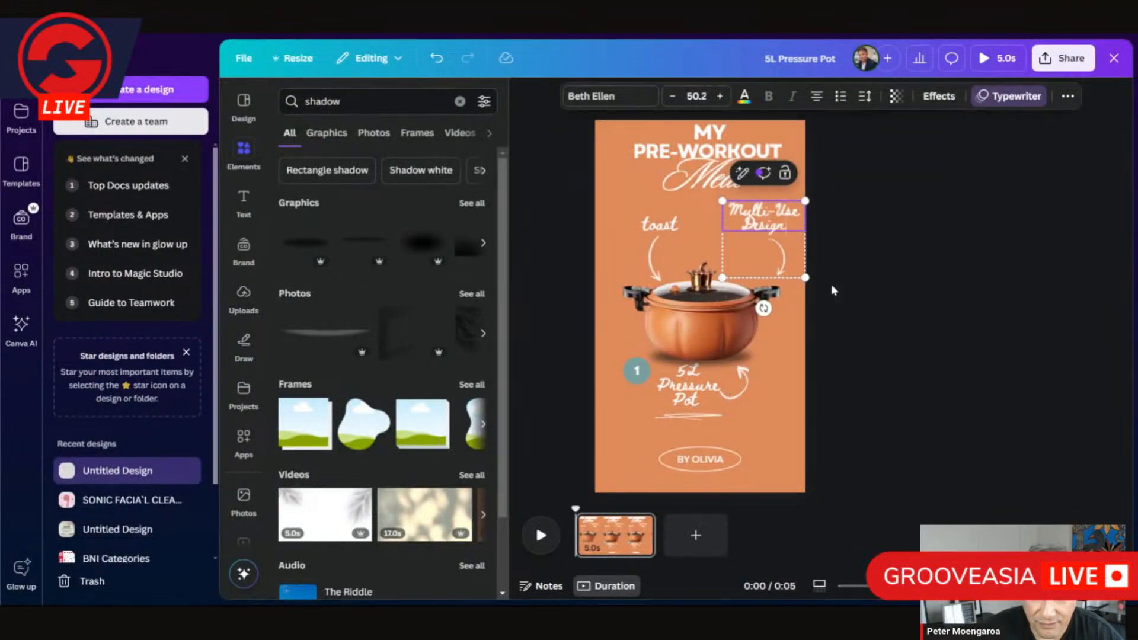
- Select the "toast" label, then copy "Time Efficiency" from the Product Benefits list on the pot's product page
left_click(656, 231)
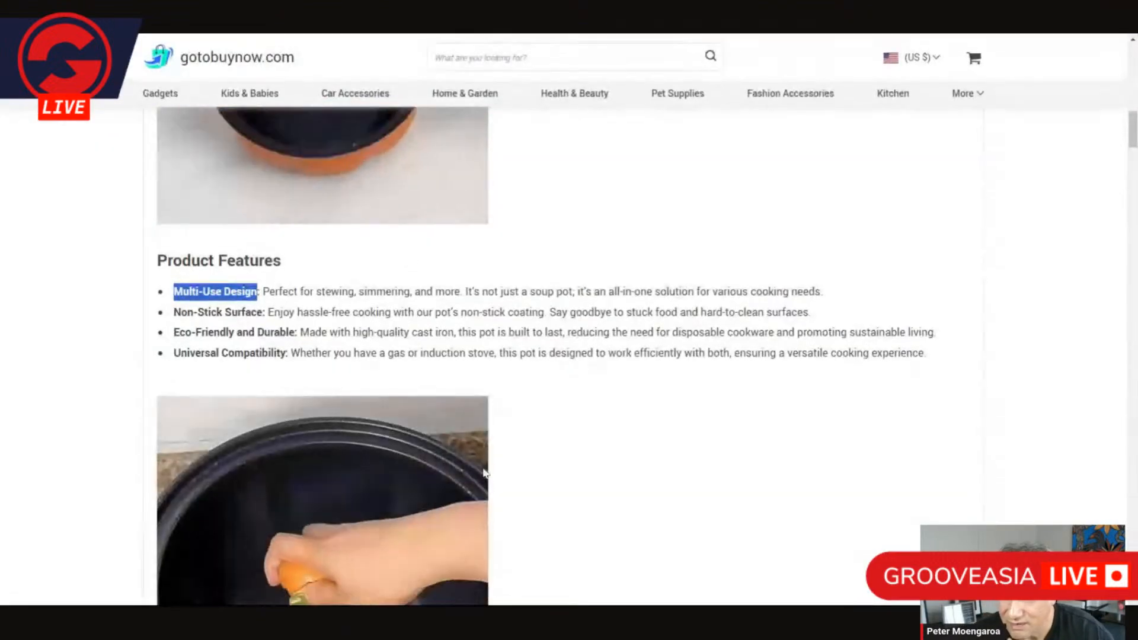
scroll(497, 485, "down", 10)
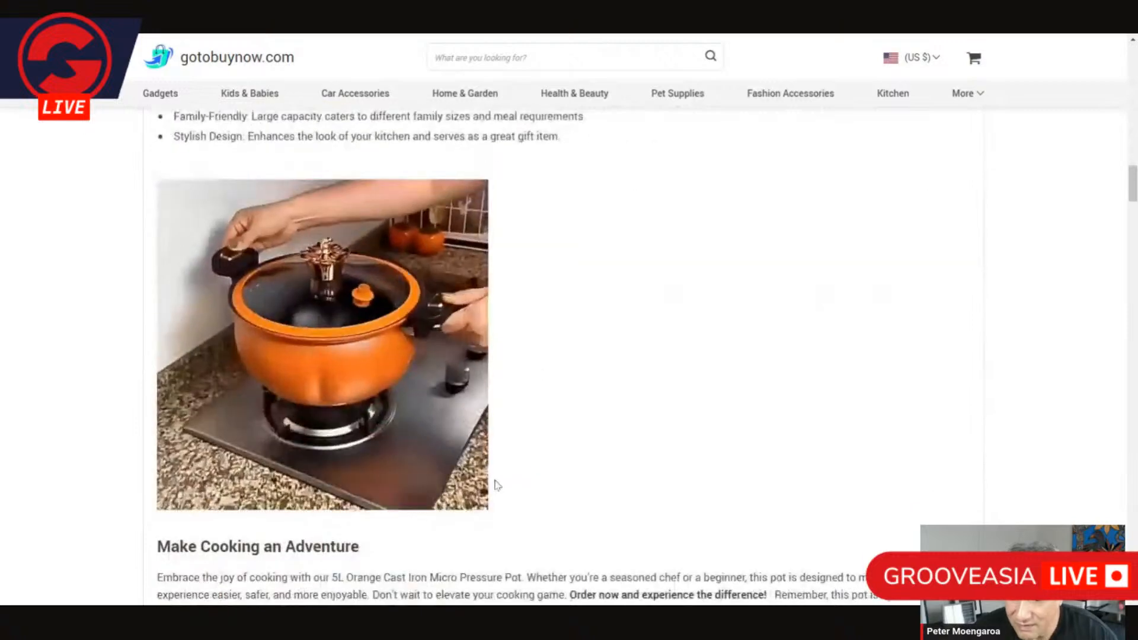
scroll(346, 357, "up", 4)
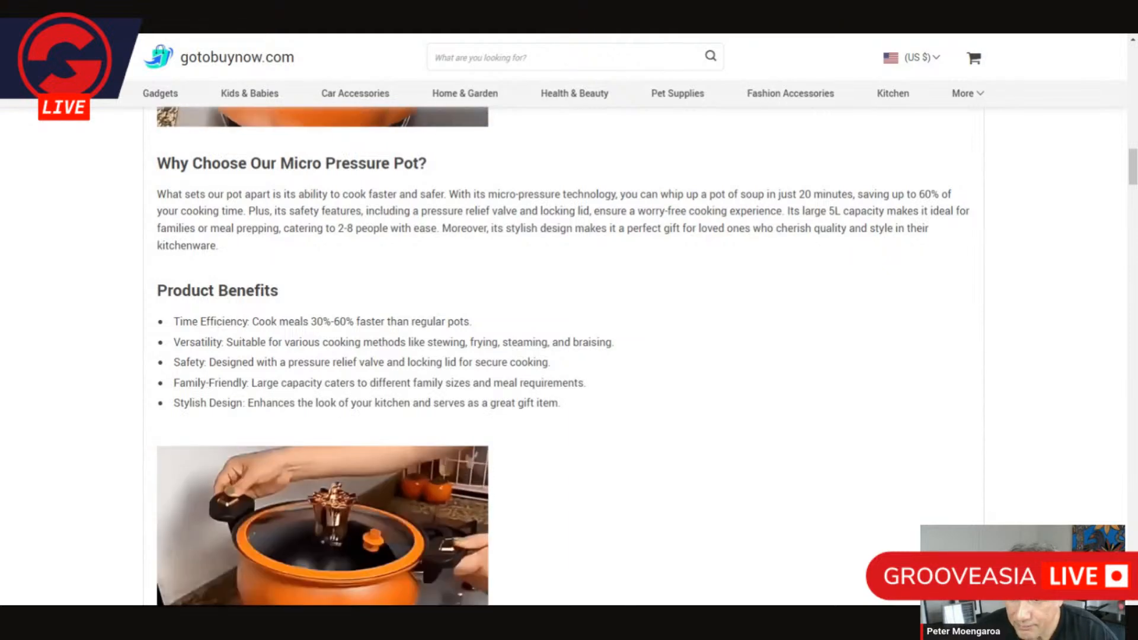
scroll(330, 293, "down", 2)
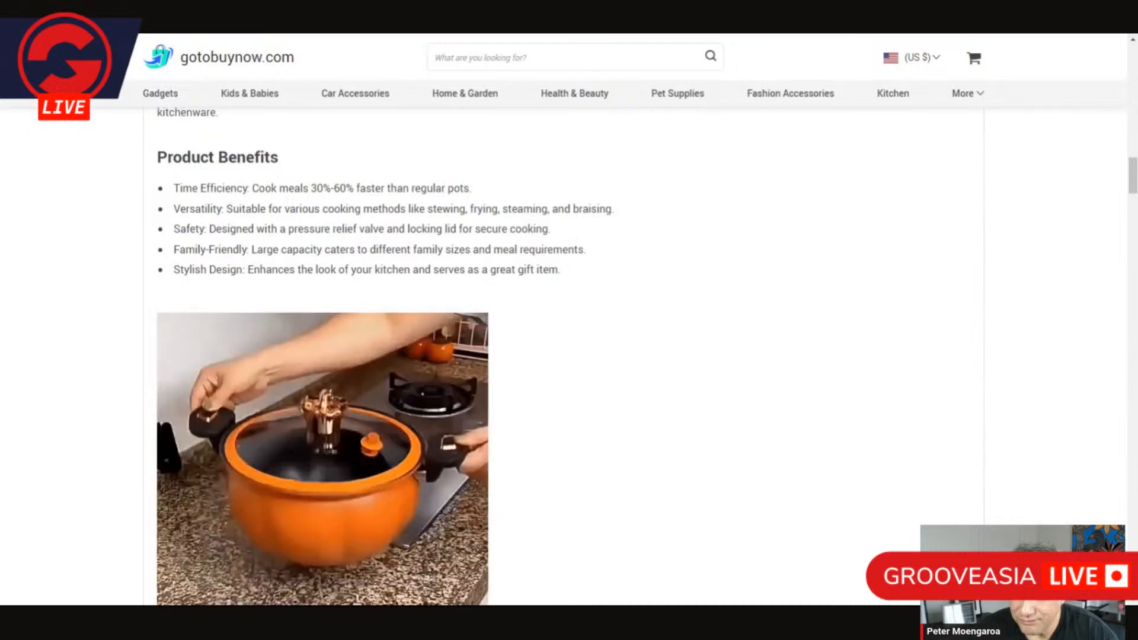
left_click_drag(173, 188, 247, 188)
key("ctrl+c")
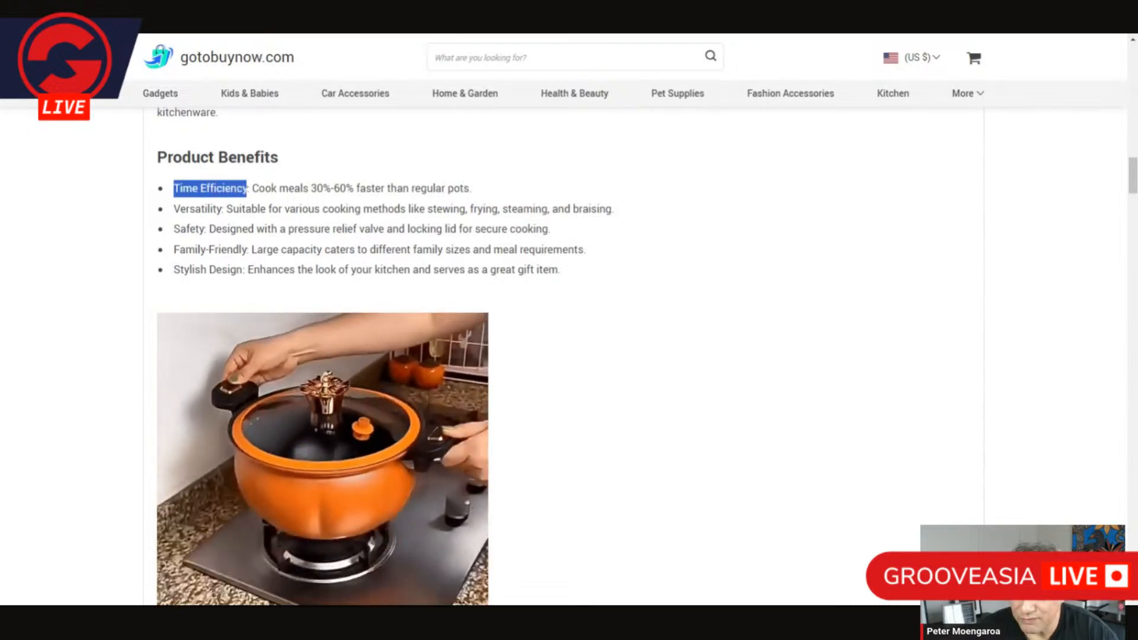
- Go back to the Canva design and replace the "toast" label above the pot with "Time Efficiency"
left_click(331, 33)
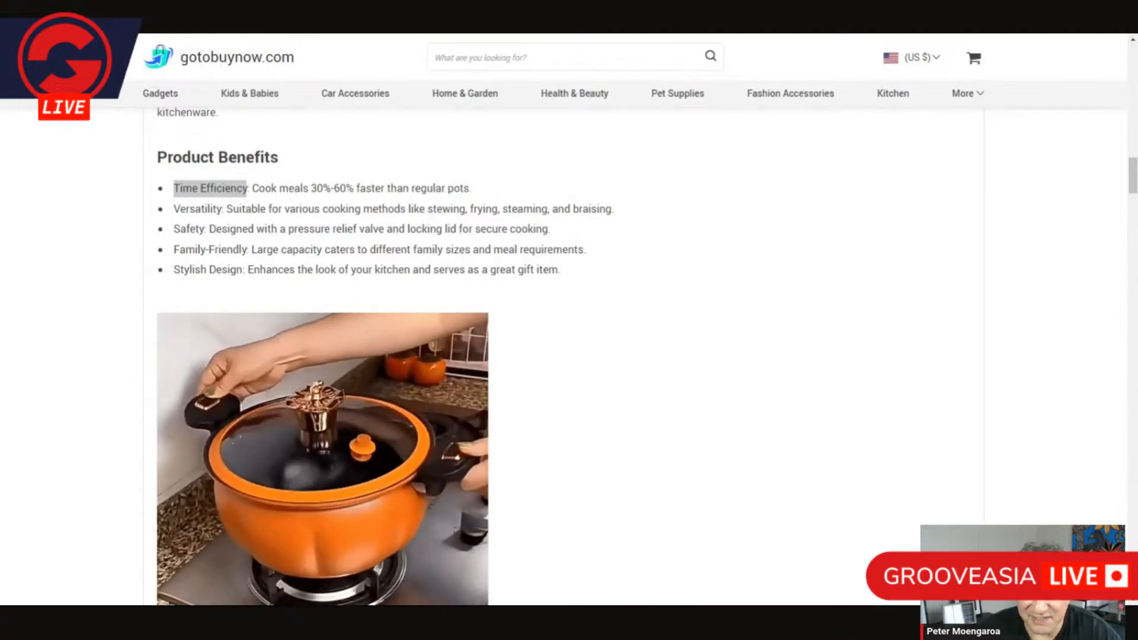
left_click(415, 34)
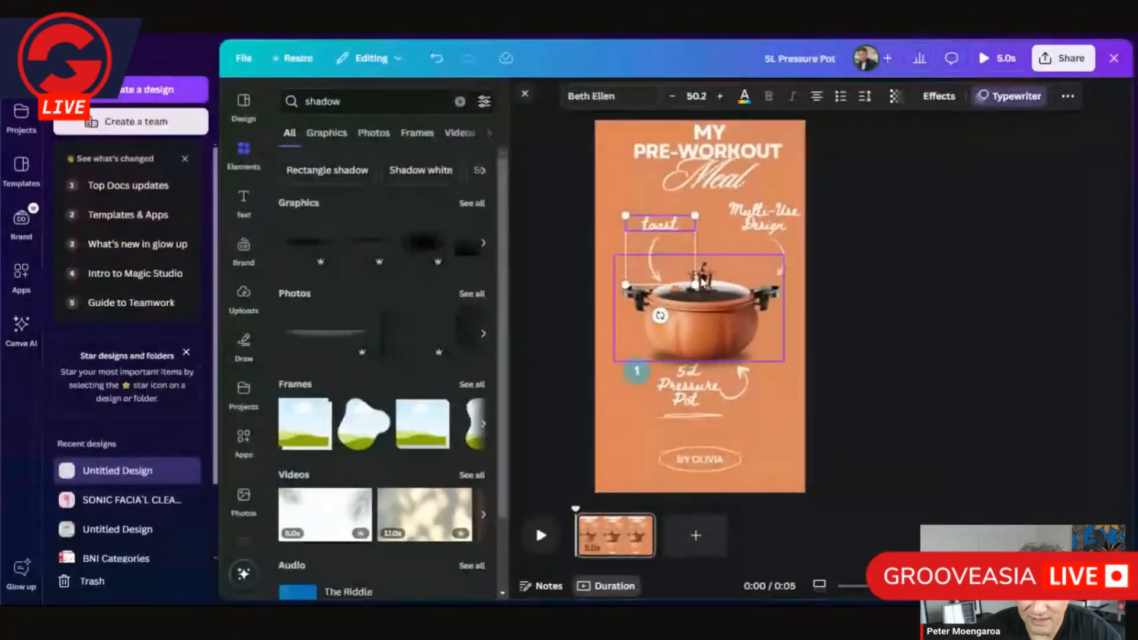
double_click(659, 225)
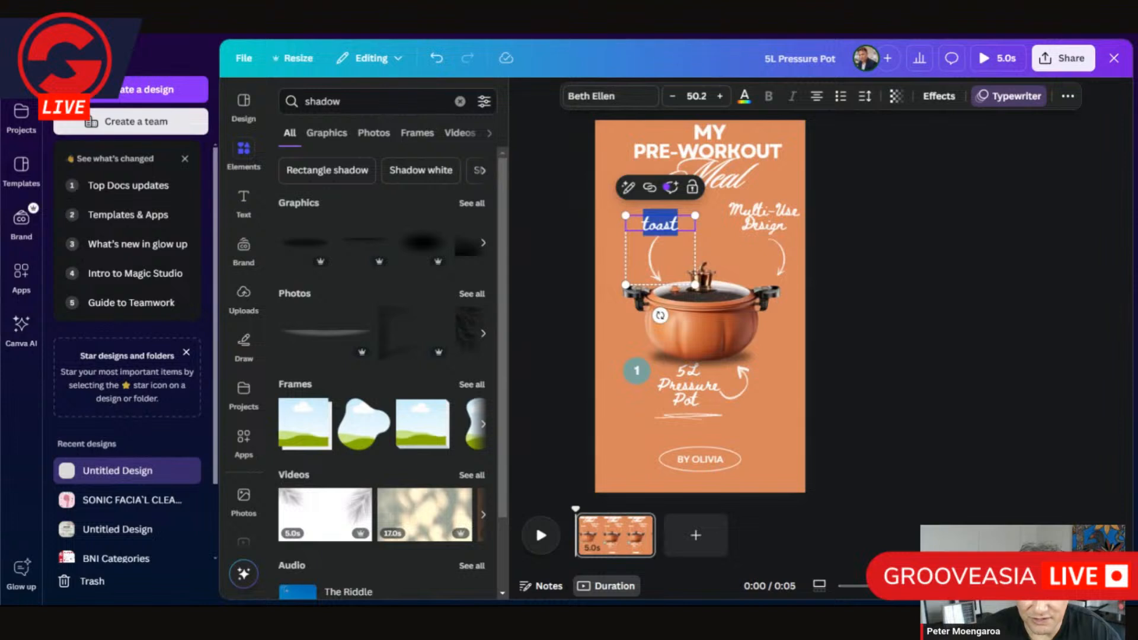
key("ctrl+v")
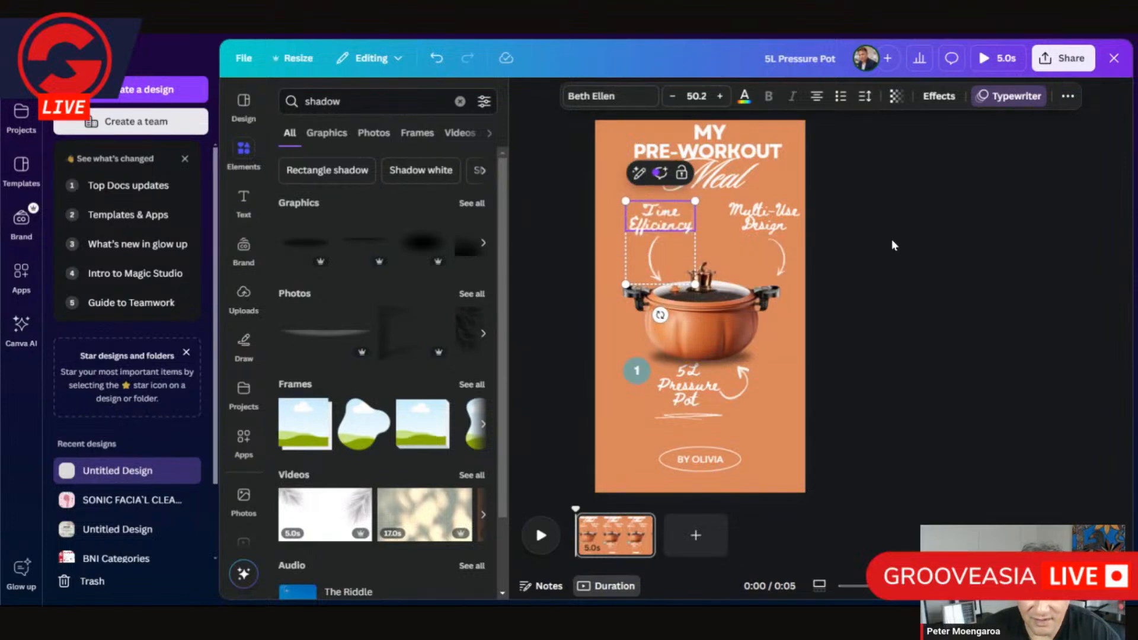
left_click(781, 418)
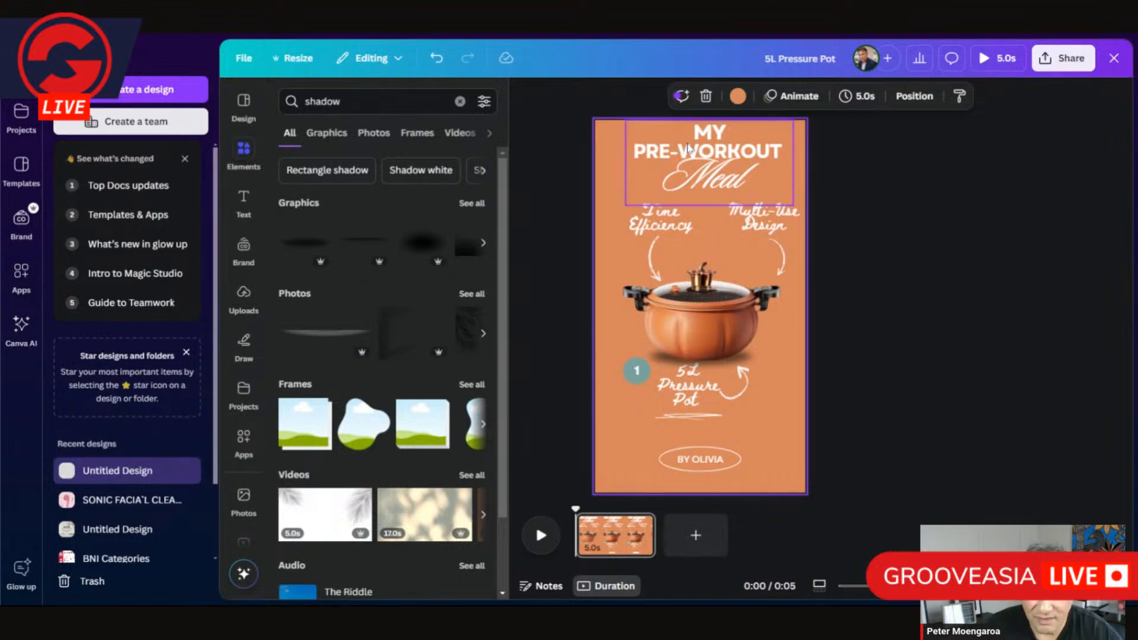
- Replace the word "MY" in the title at the top of the design with "PUMPKIN"
left_click(747, 150)
double_click(731, 142)
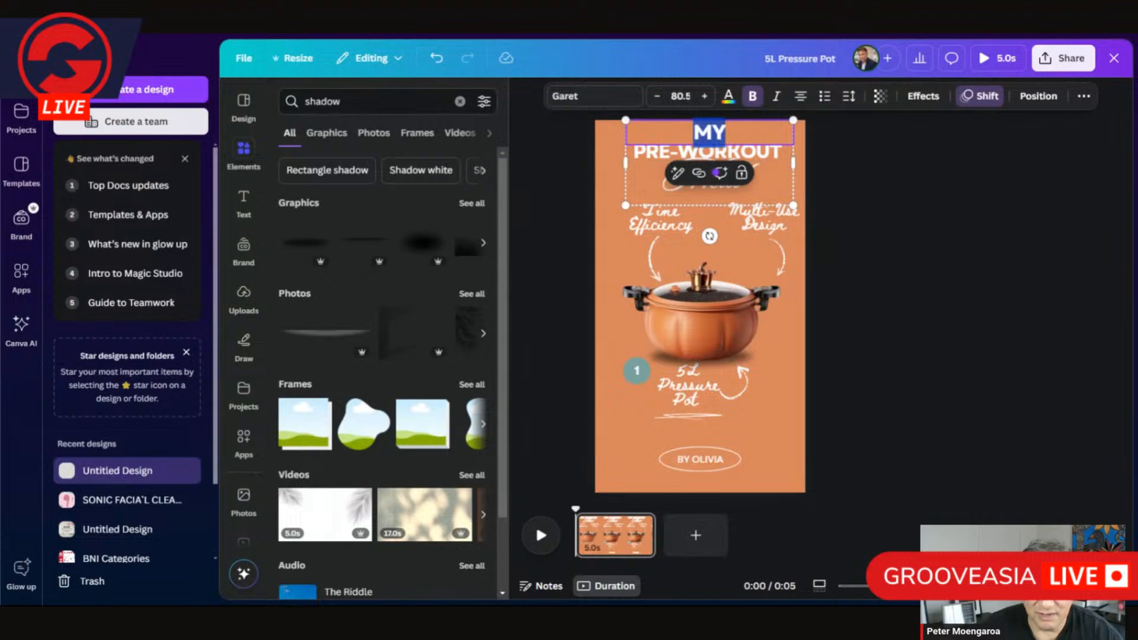
left_click(684, 153)
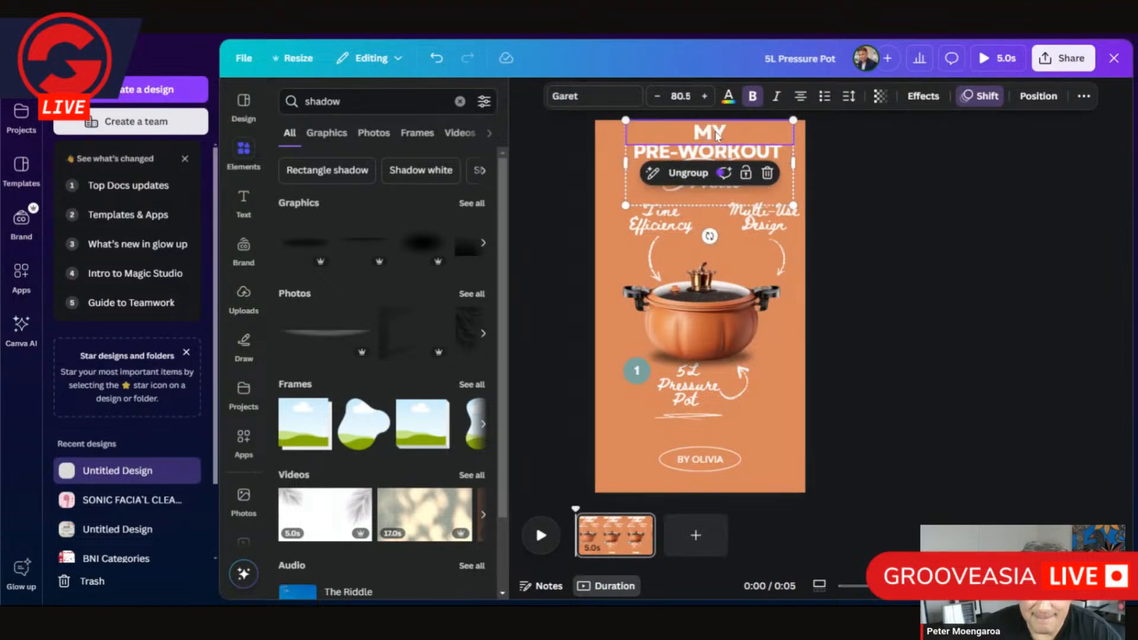
double_click(717, 136)
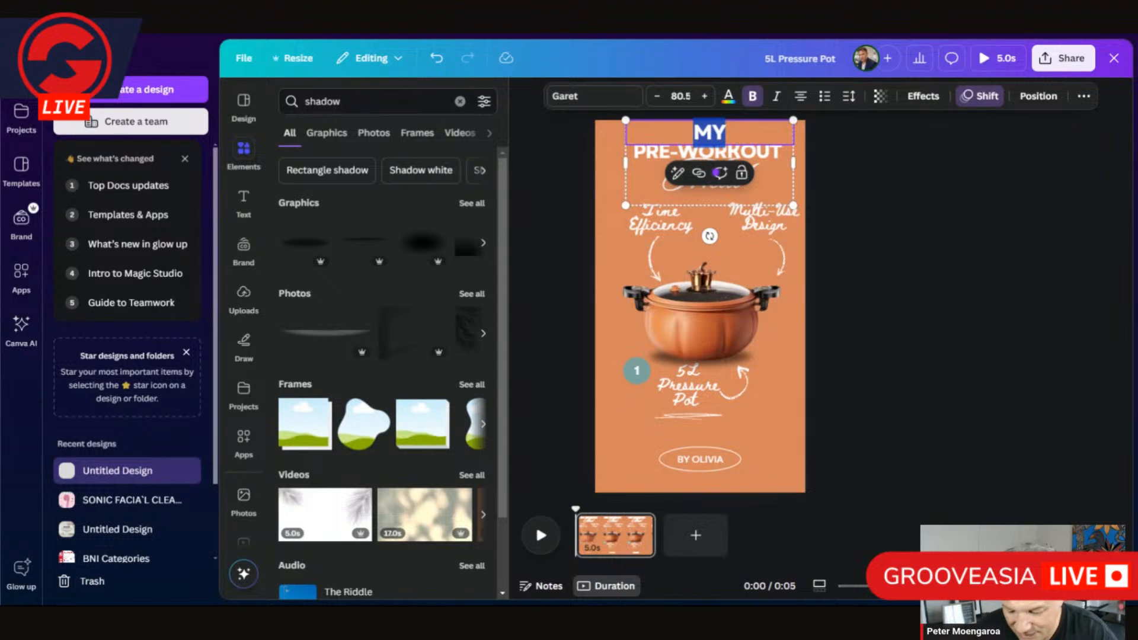
type("PUM")
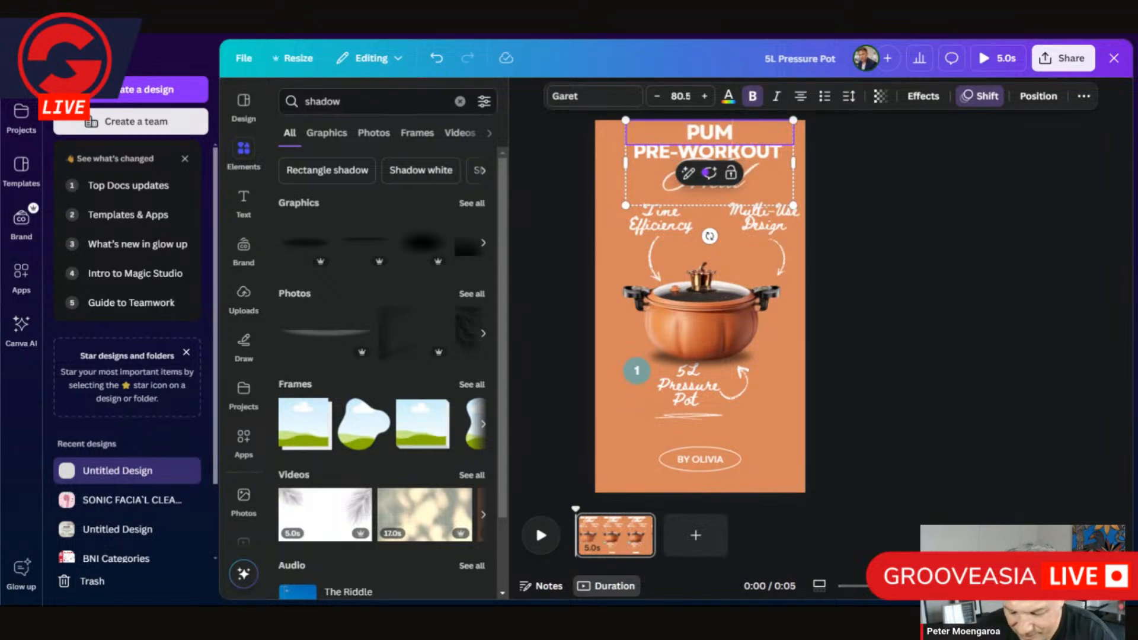
type("PKIN")
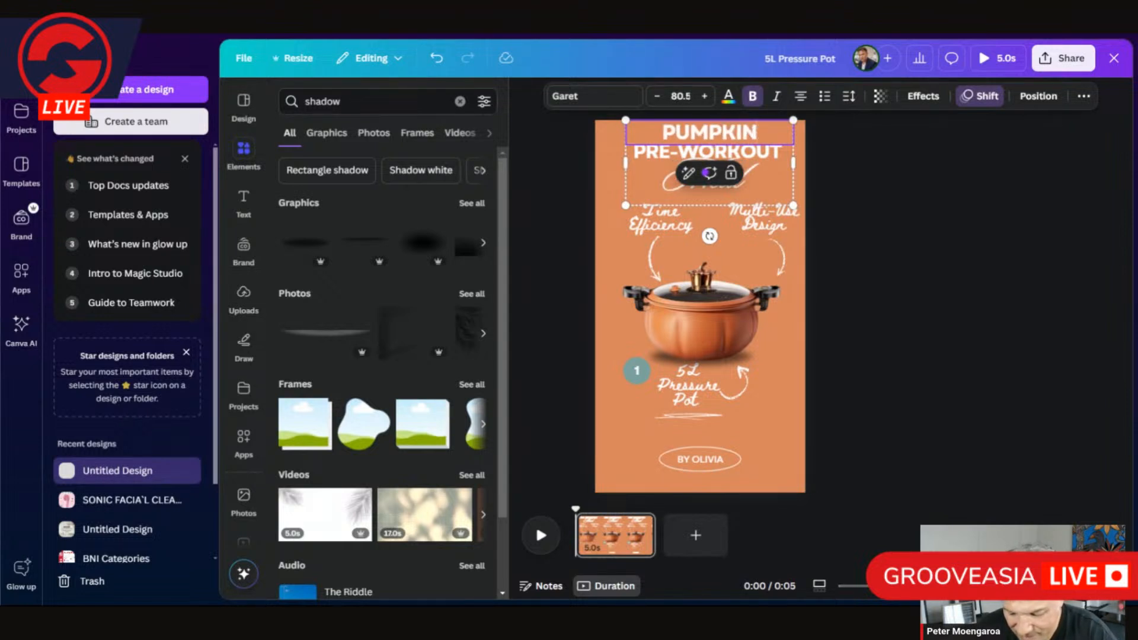
- Replace the title's second line "PRE-WORKOUT" with "DESIGN", using plain letters without an accent
left_click(672, 155)
double_click(766, 153)
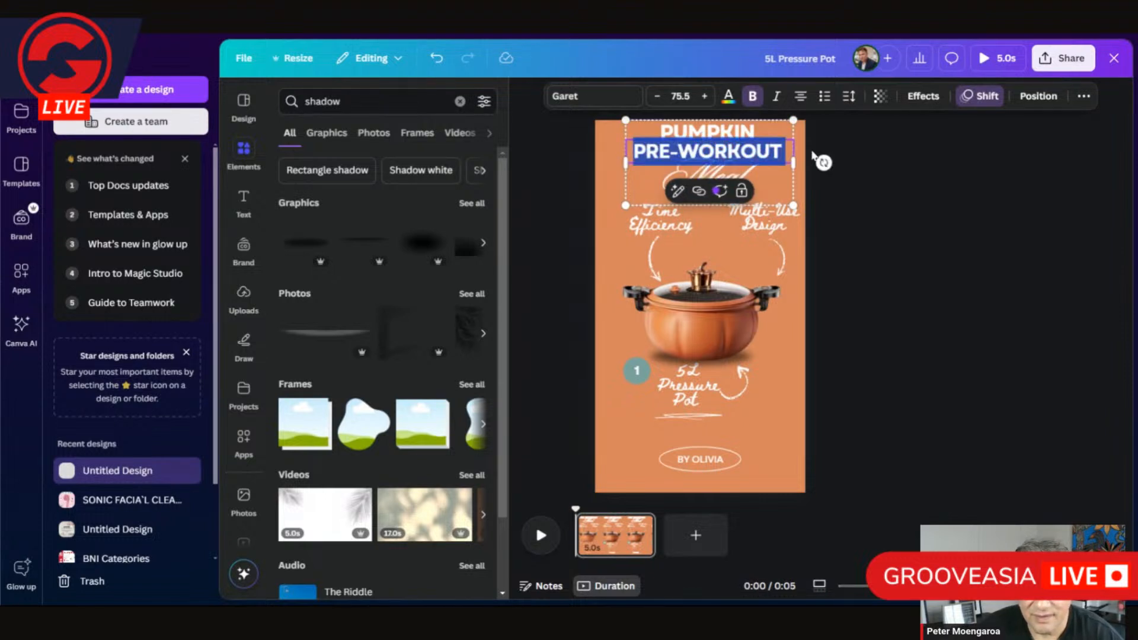
type("DES")
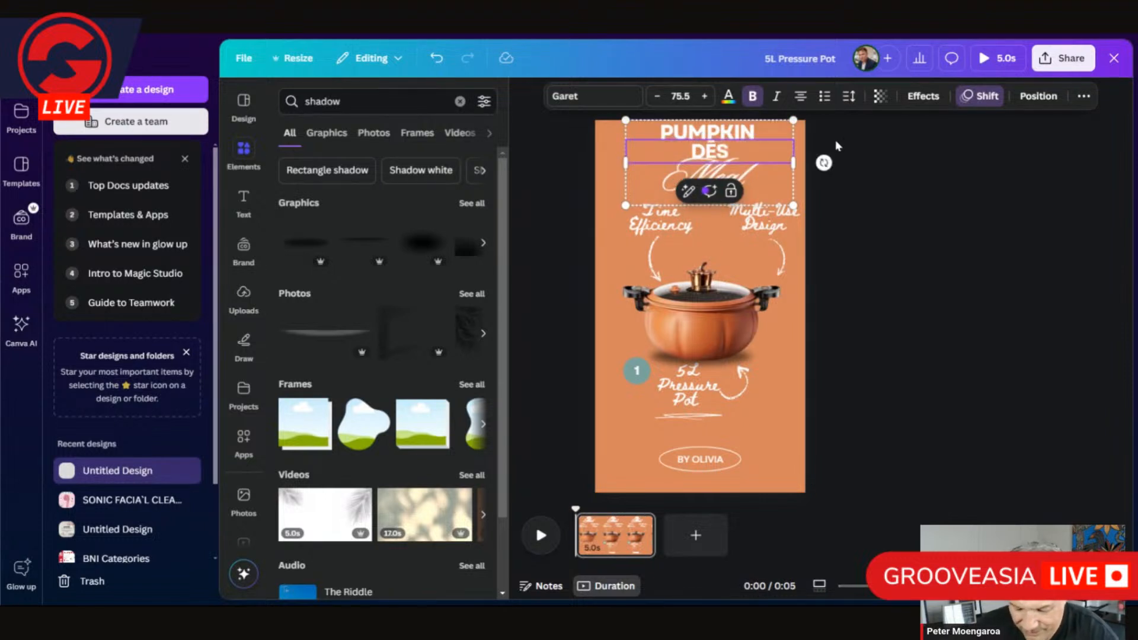
type("IGN")
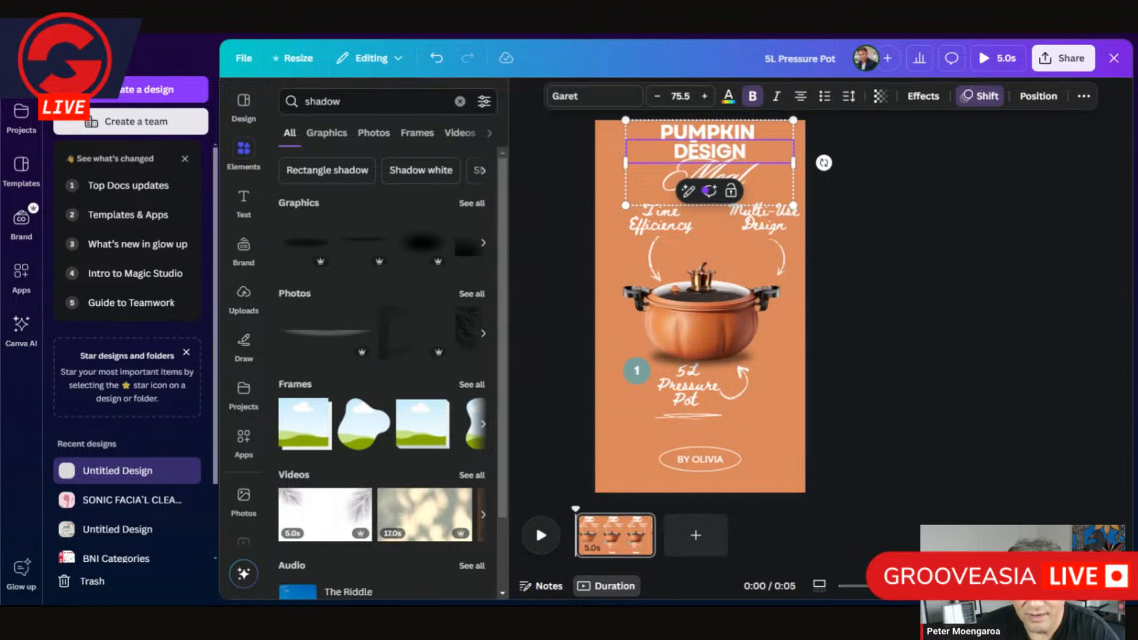
key("BackSpace")
key("BackSpace")
key("BackSpace")
key("BackSpace")
key("BackSpace")
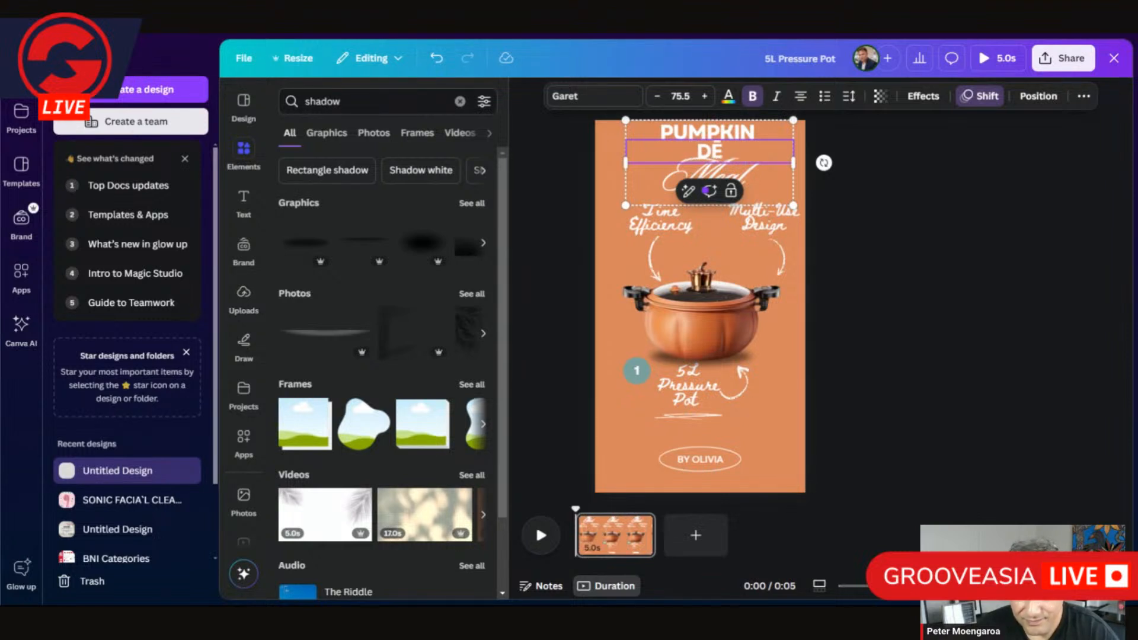
type("ESIGN")
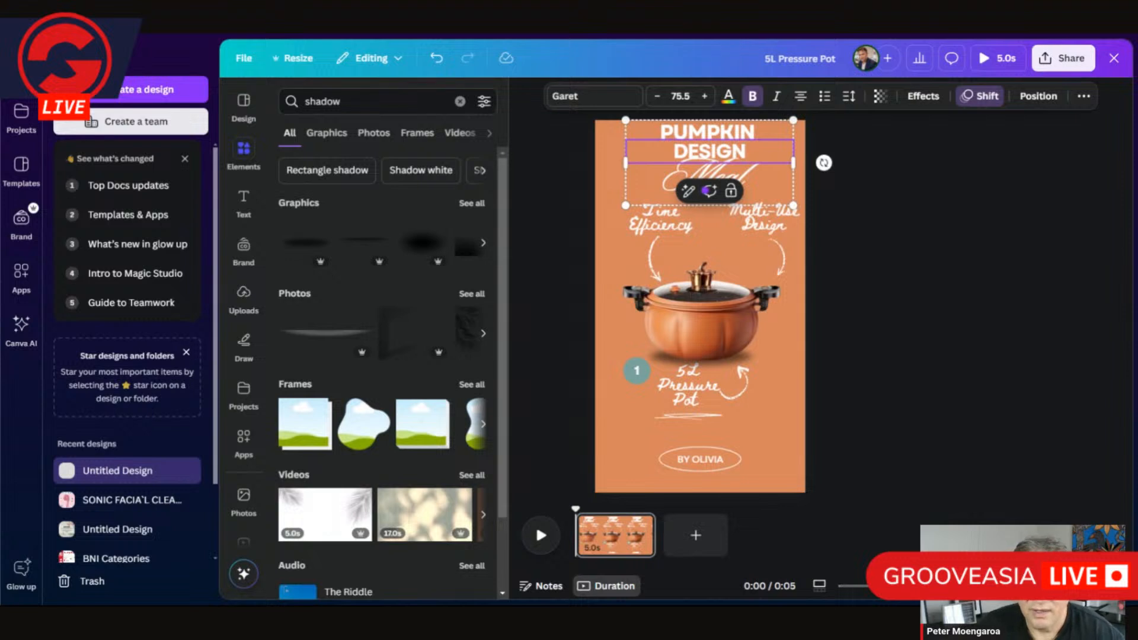
- Replace the script word "Meal" under the title with "PRESSURE COOKER"
left_click(674, 179)
double_click(674, 179)
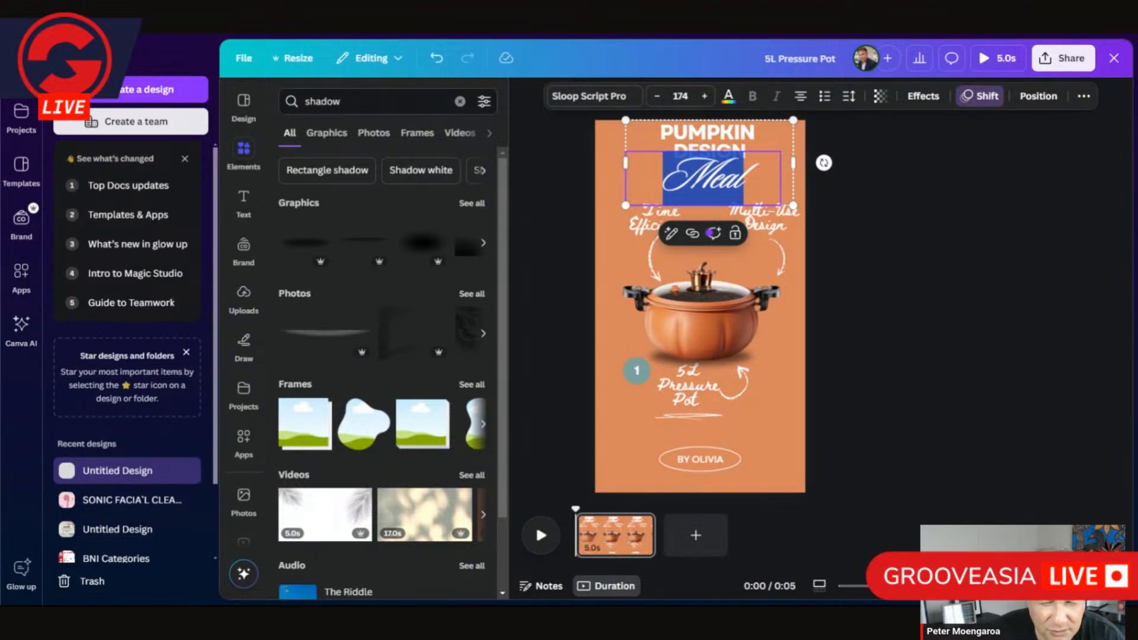
type("PRESS")
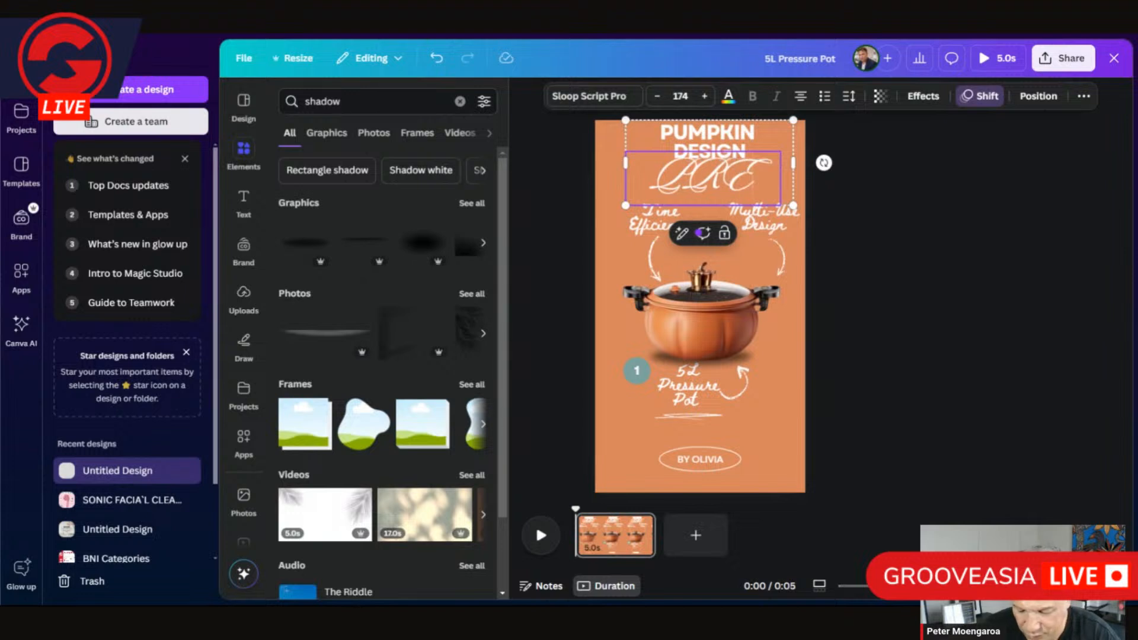
type("URE")
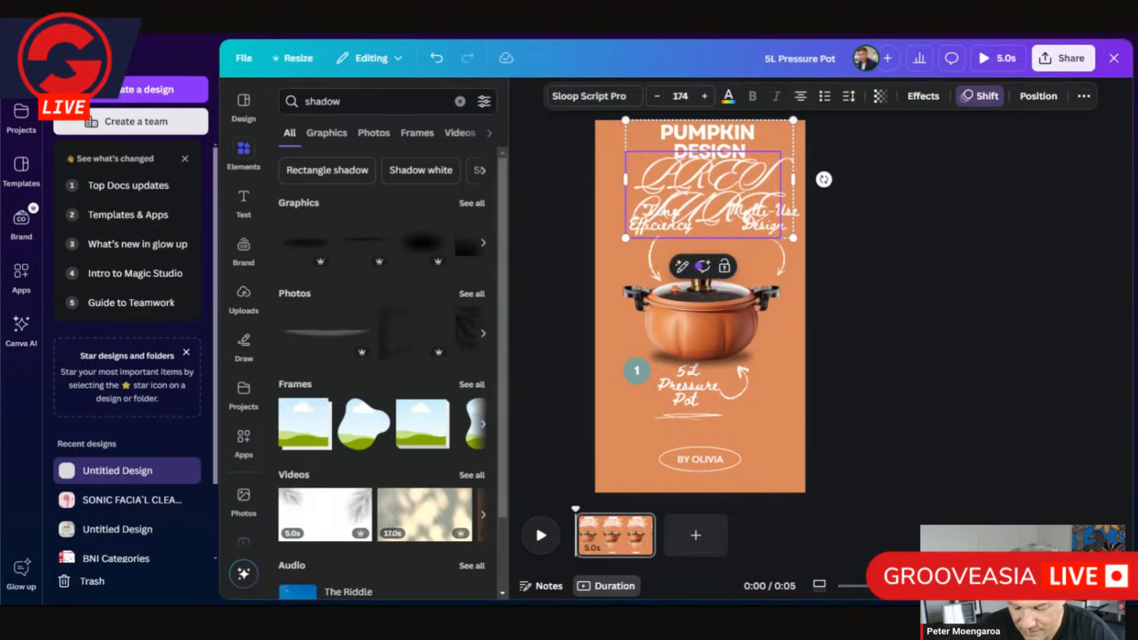
type(" COOKER")
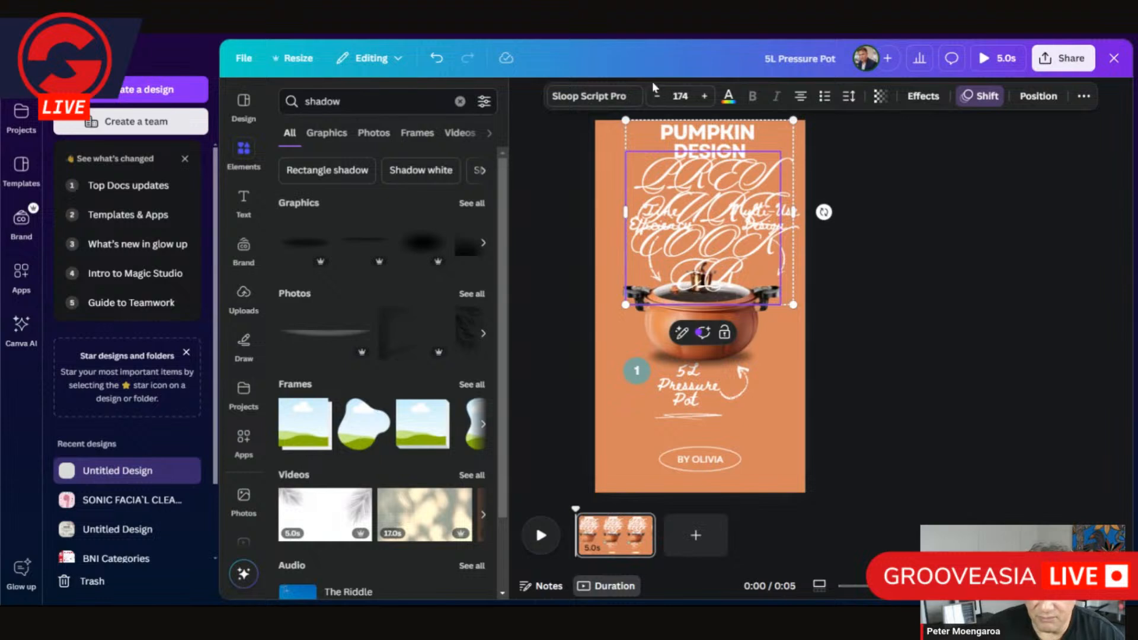
- Reduce the font size of the "PRESSURE COOKER" script text to 71.7
left_click(657, 96)
left_click(657, 98)
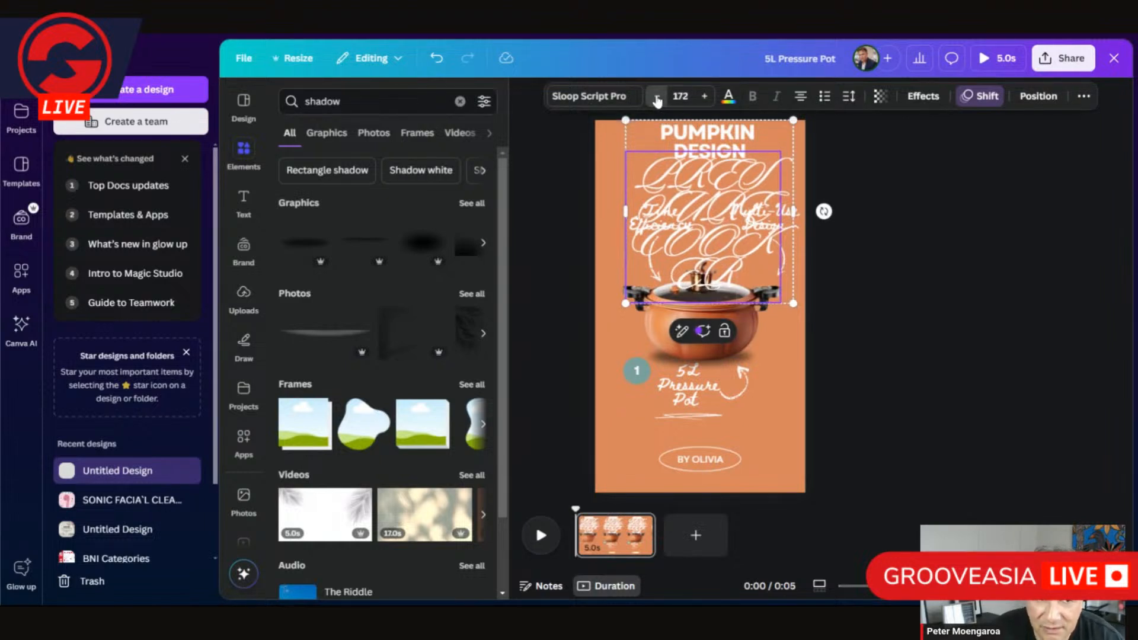
left_click(657, 96)
left_click(657, 97)
left_click(657, 97)
left_click(657, 97)
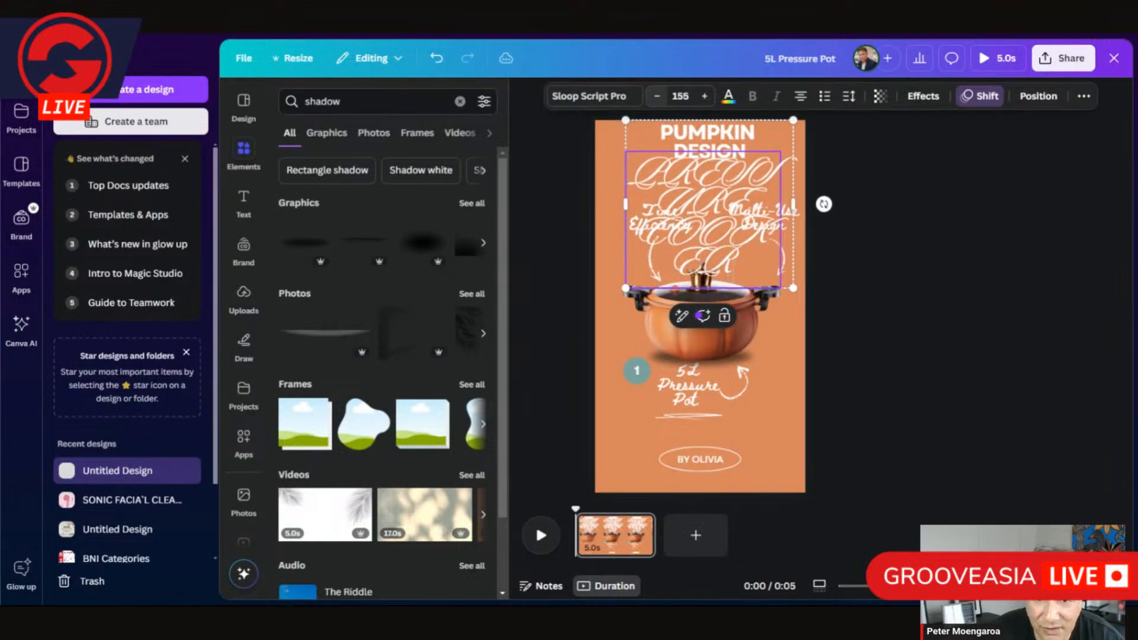
left_click(657, 96)
left_click(657, 96)
left_click(657, 96)
left_click(657, 97)
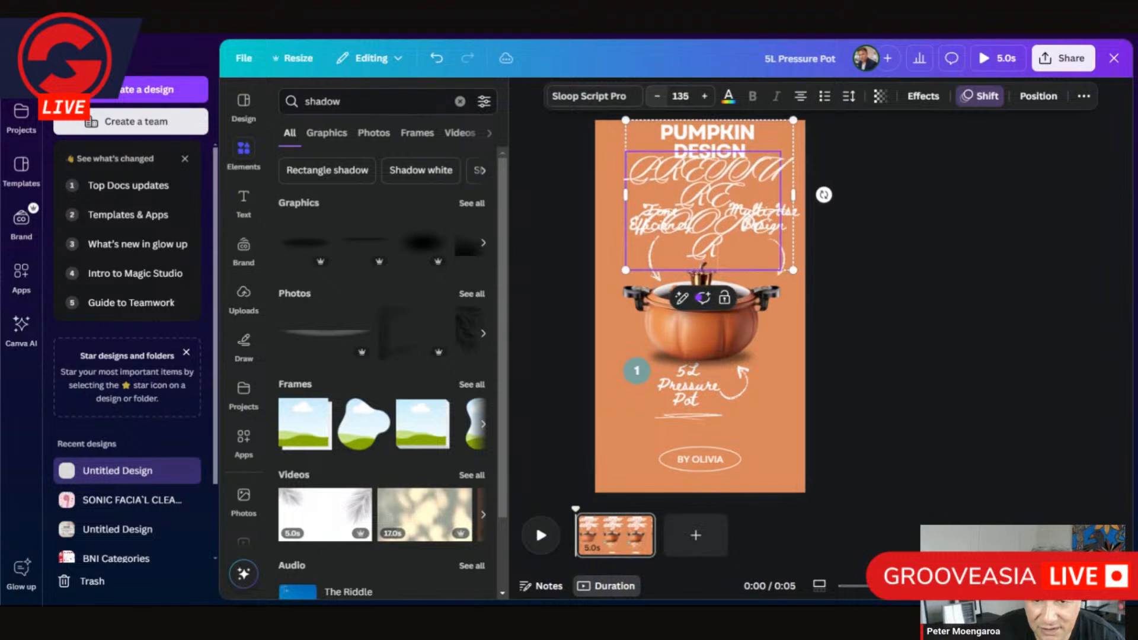
left_click(657, 96)
left_click(657, 97)
left_click(657, 97)
left_click(657, 97)
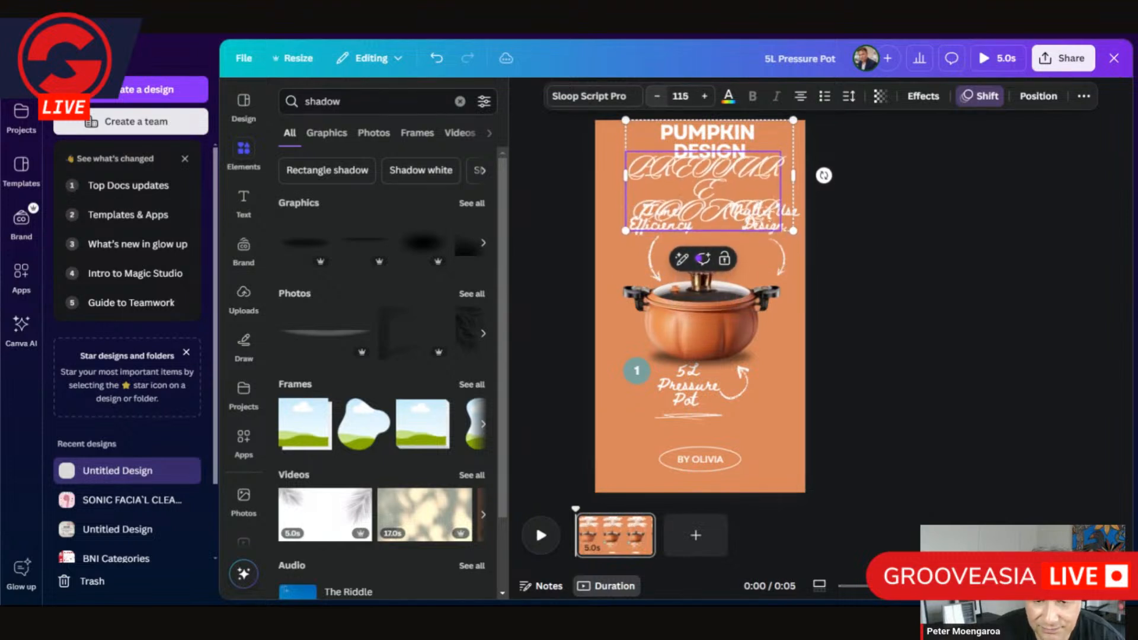
left_click(657, 97)
left_click(657, 96)
left_click(657, 97)
left_click(657, 97)
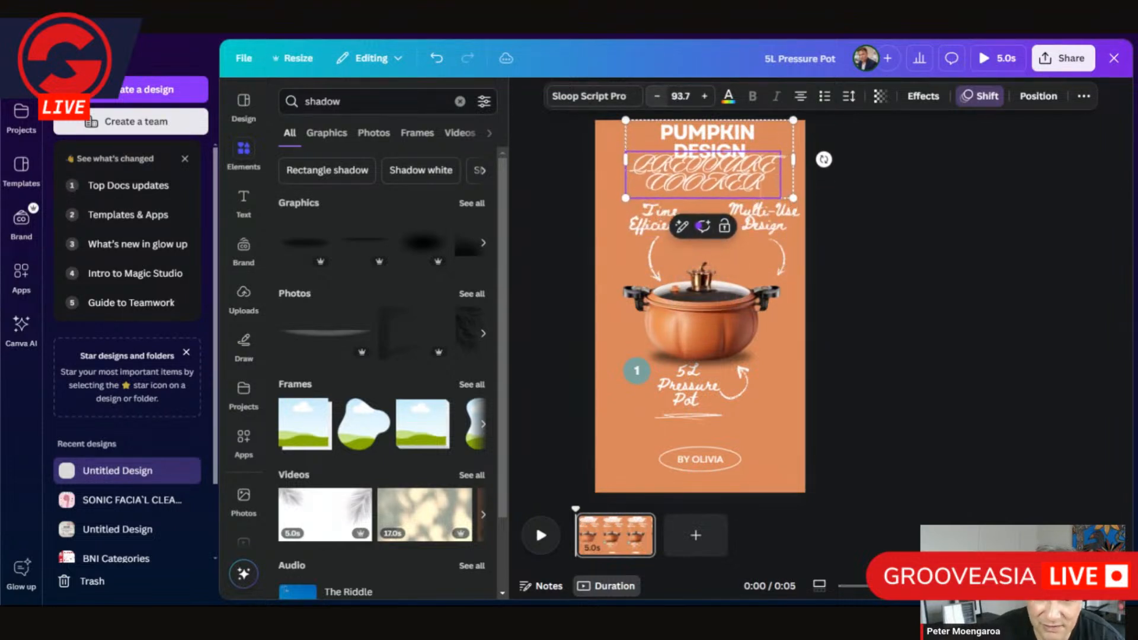
left_click(657, 96)
left_click(657, 97)
left_click(657, 97)
left_click(657, 96)
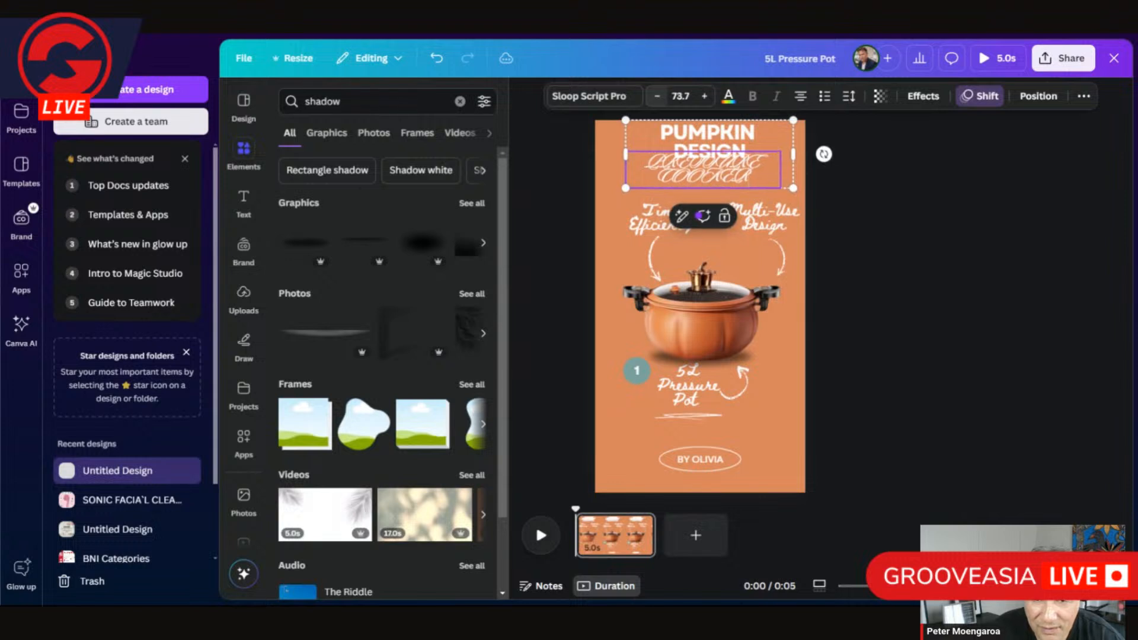
left_click(657, 96)
left_click(657, 96)
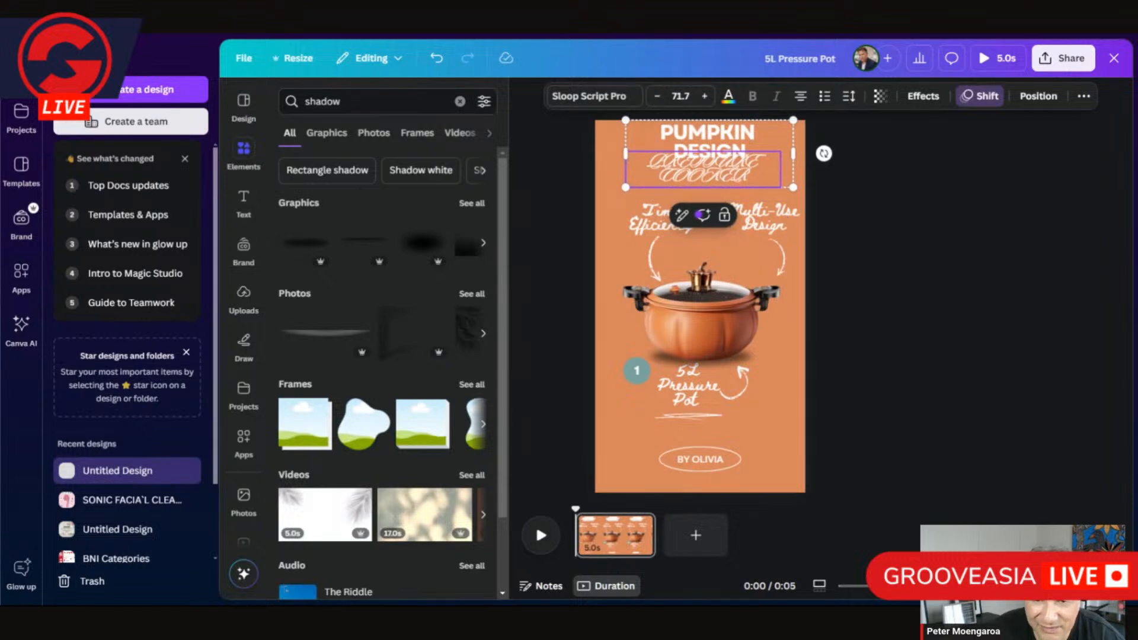
- Change the font of the "PRESSURE COOKER" text to Brittany
left_click(606, 100)
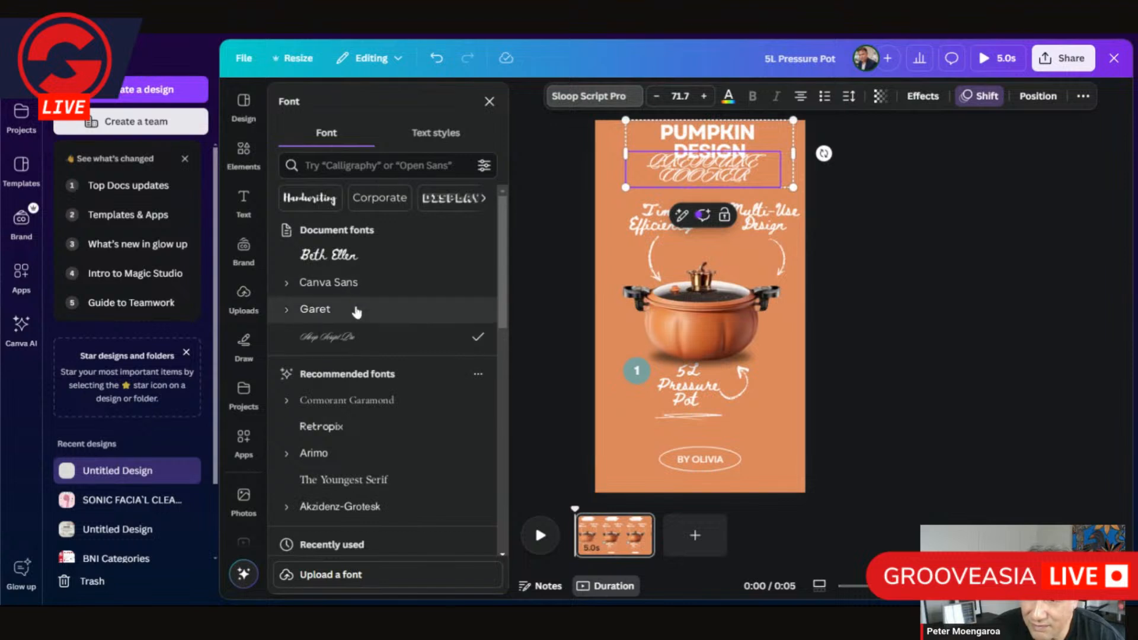
scroll(386, 349, "down", 1)
scroll(388, 350, "down", 4)
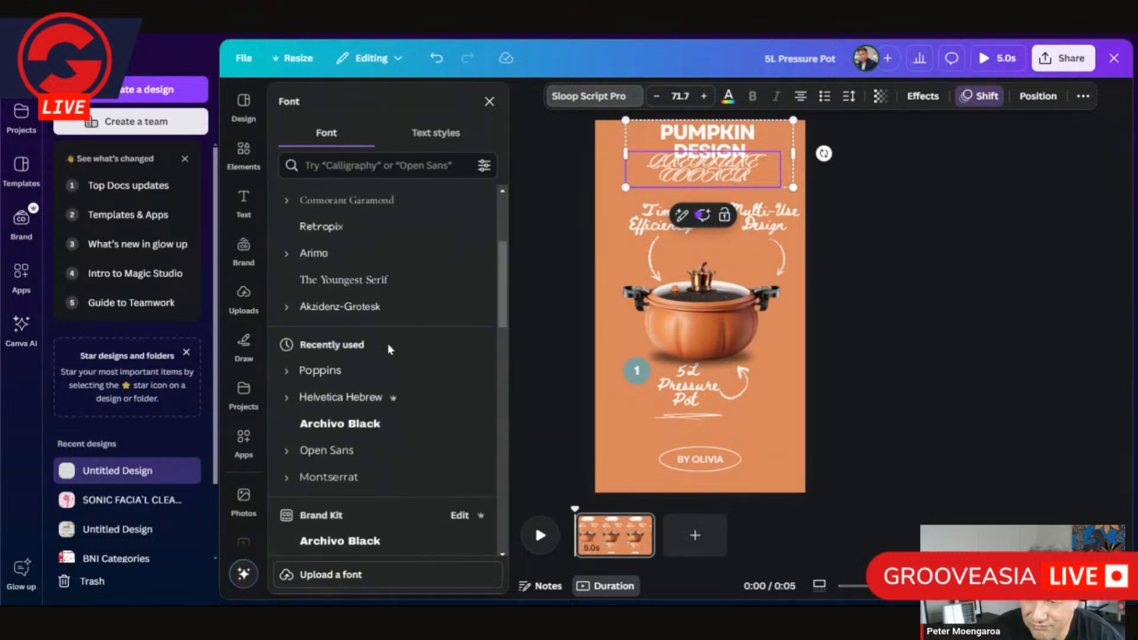
scroll(388, 332, "down", 3)
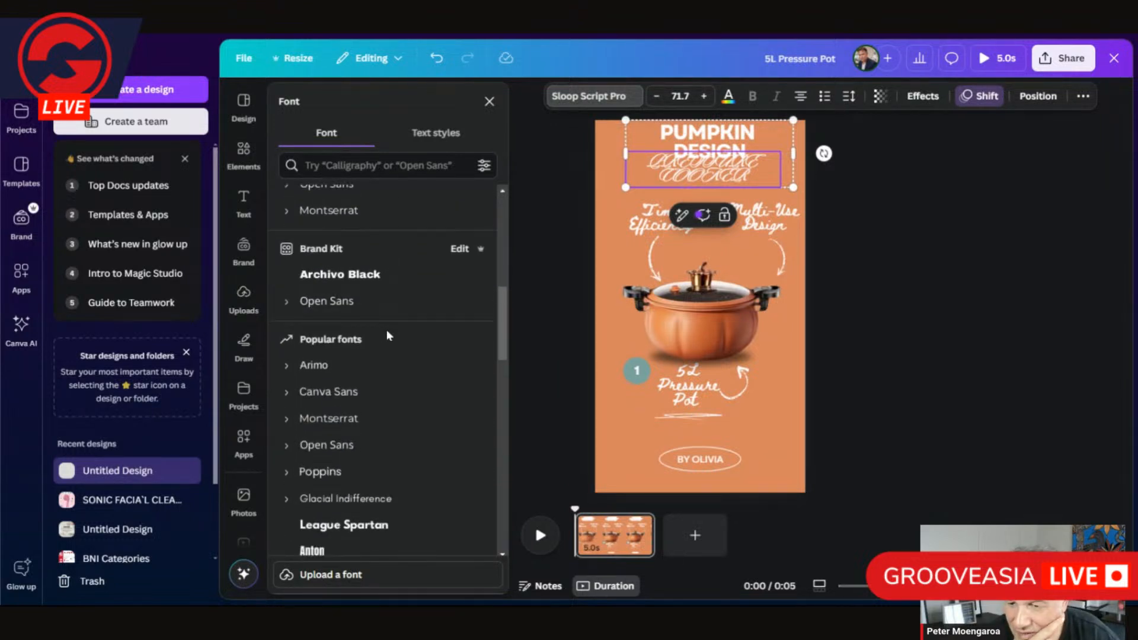
scroll(387, 338, "down", 4)
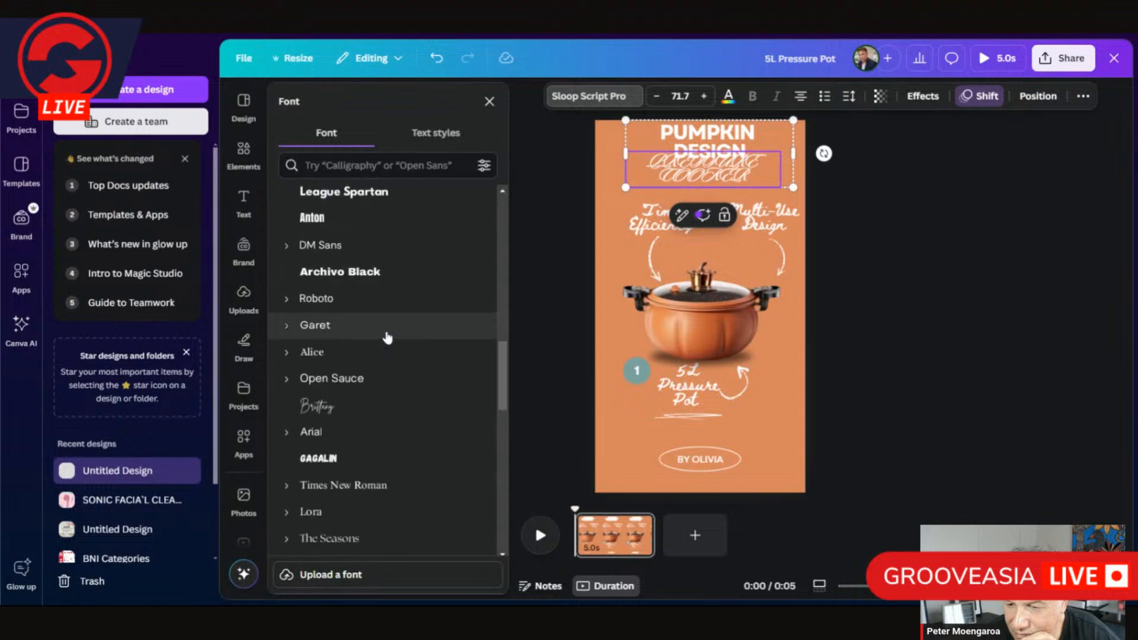
left_click(335, 406)
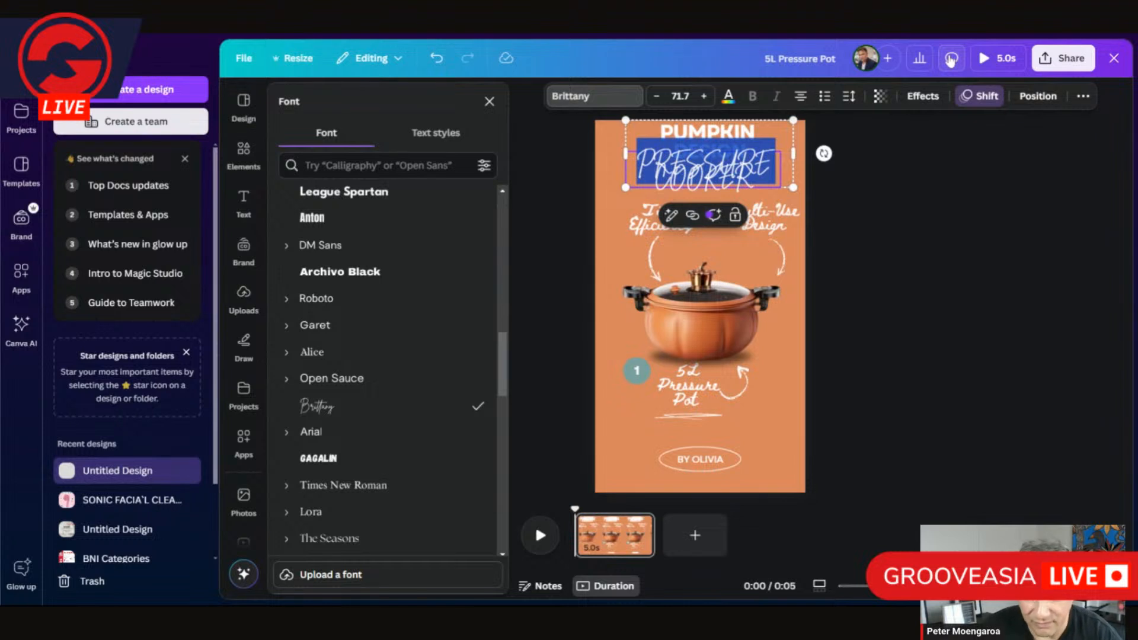
- Retype the script line in upper and lower case as "PressureCooker"
type("Pressur")
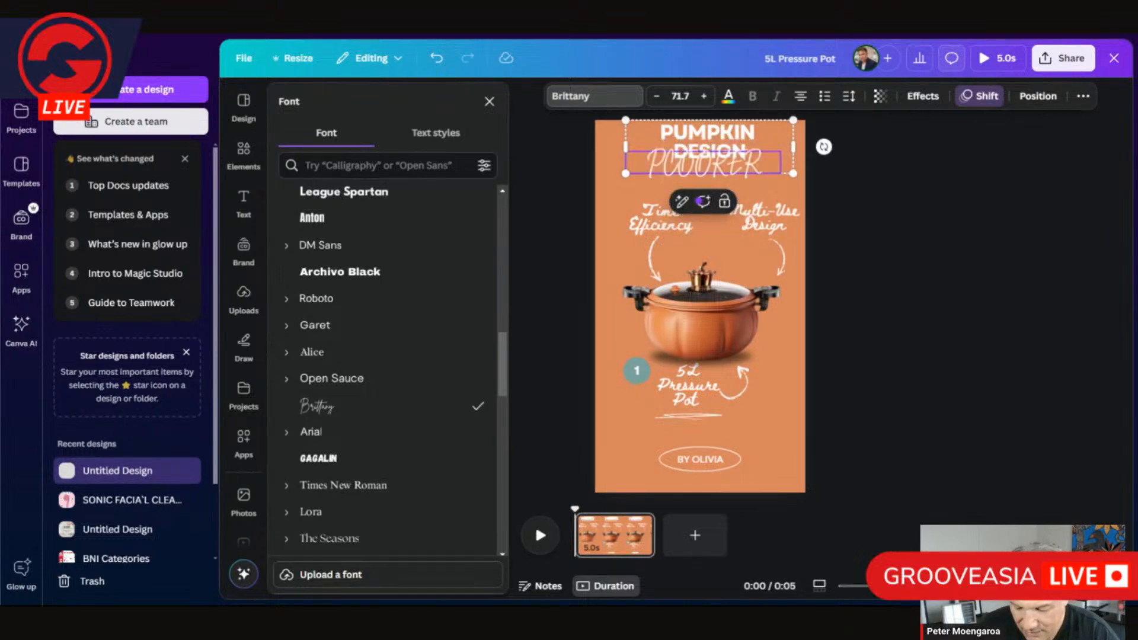
type("e")
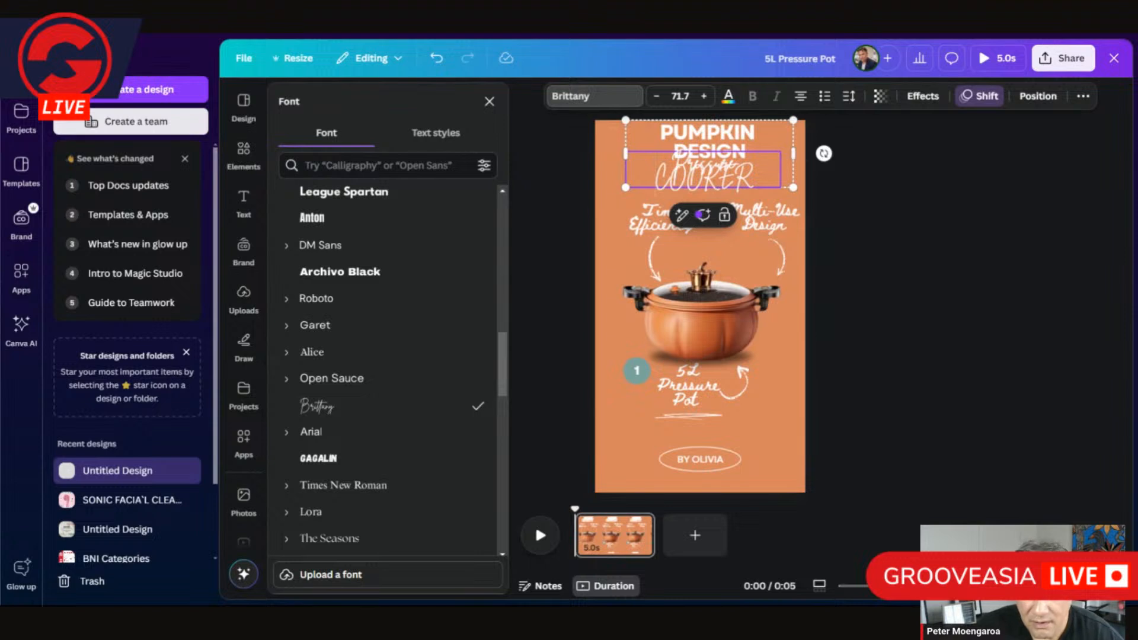
double_click(706, 161)
double_click(704, 179)
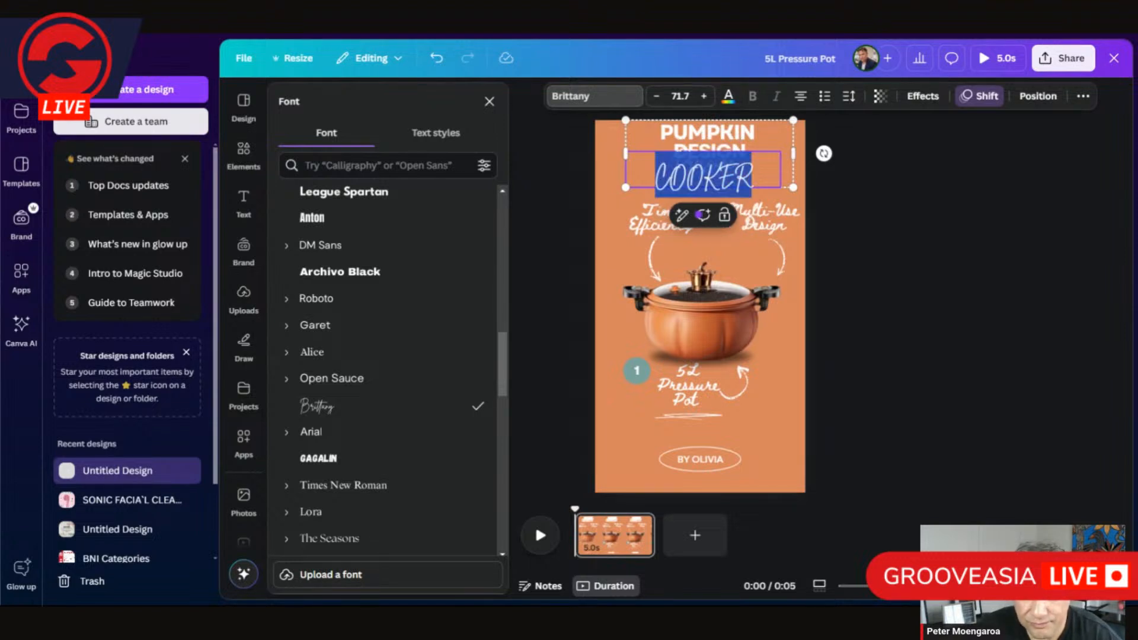
type("C")
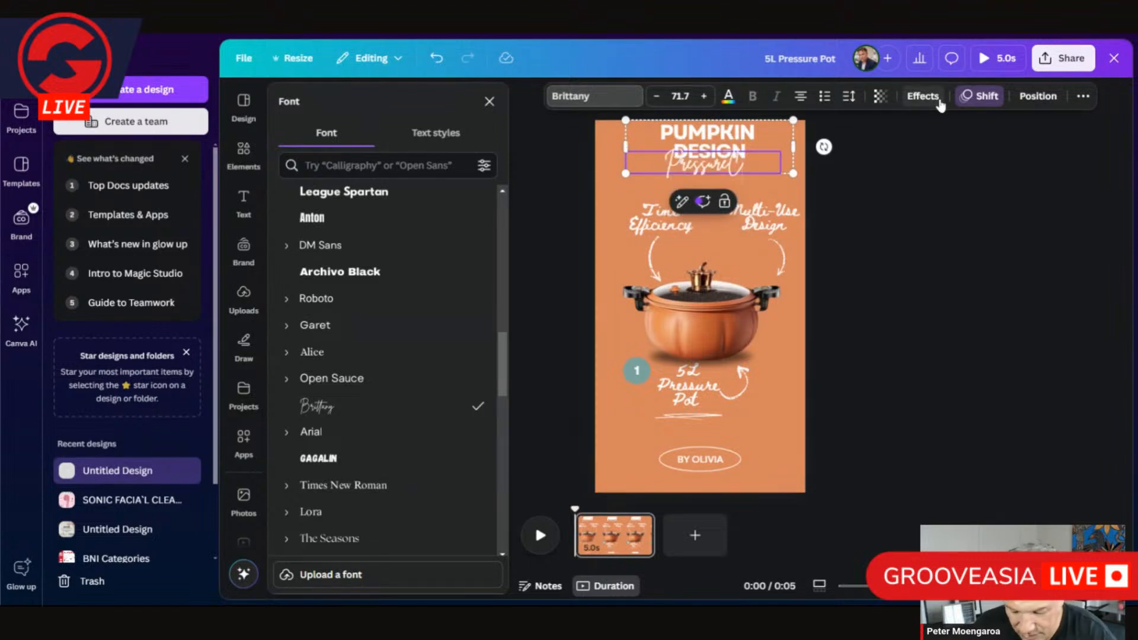
type("ooker")
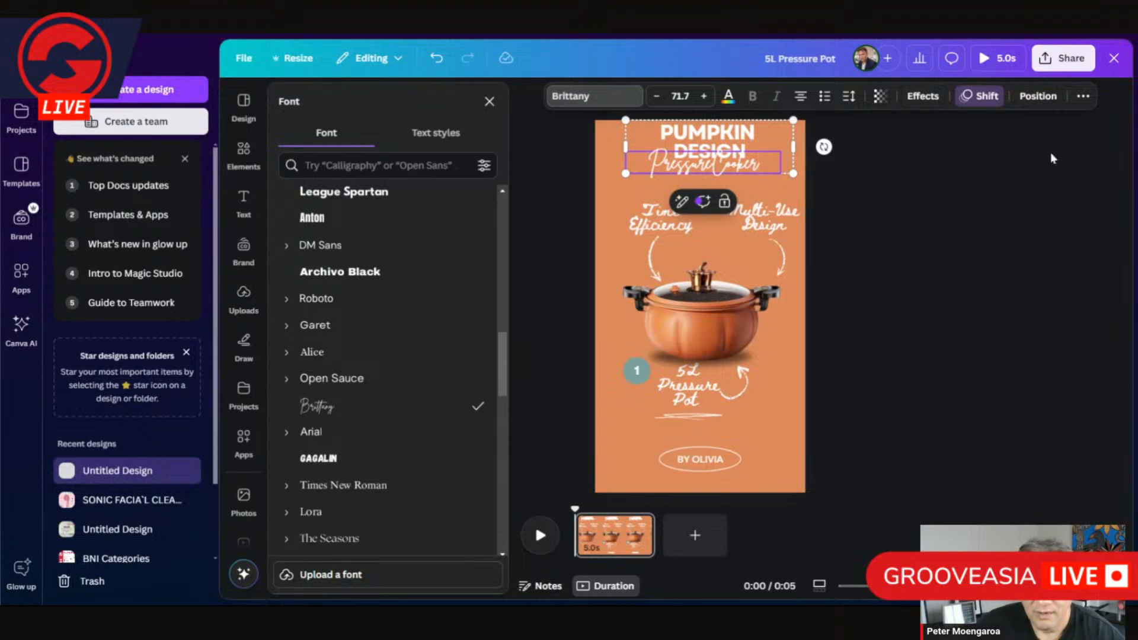
- Move the title group slightly down from the page's top edge and ungroup it
left_click(785, 287)
left_click(737, 166)
left_click(736, 169)
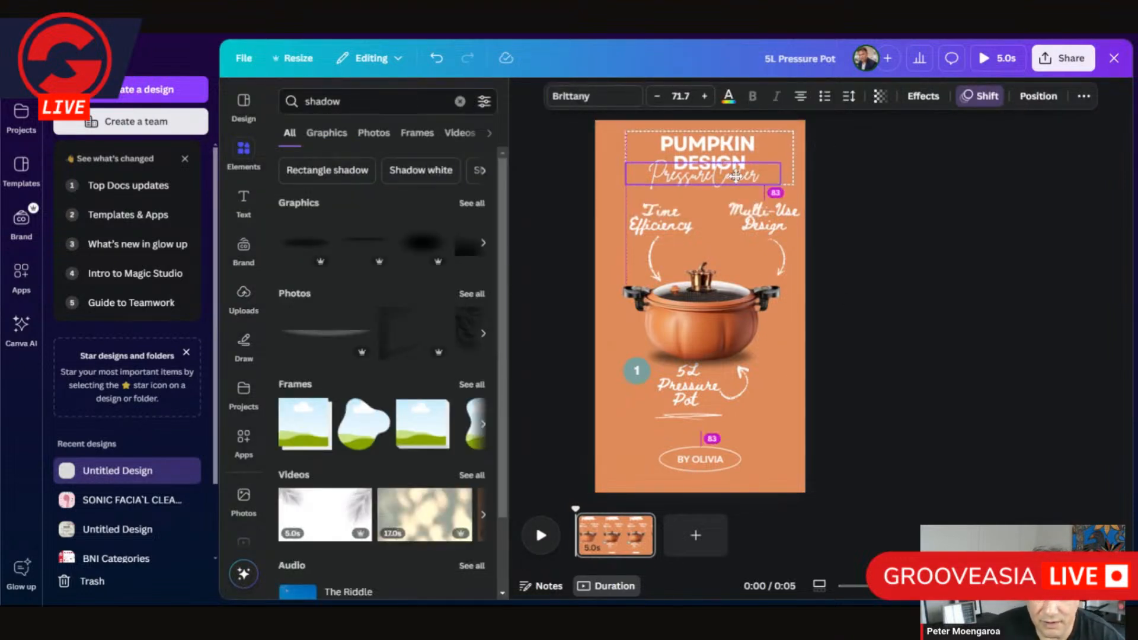
left_click_drag(738, 171, 735, 174)
left_click(680, 138)
left_click(607, 177)
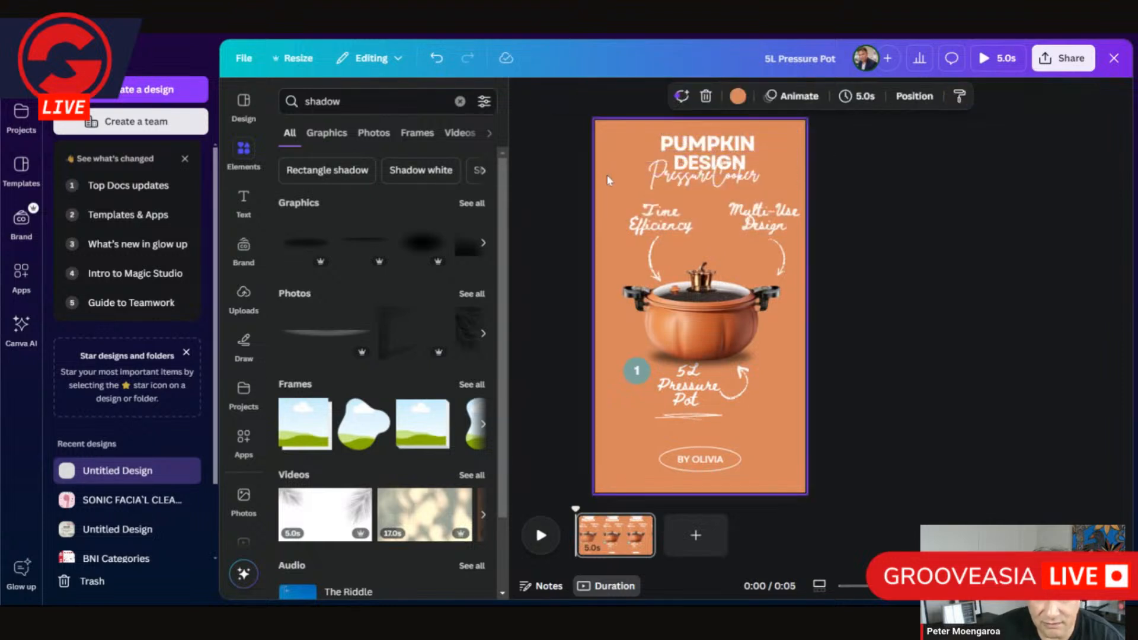
- Group "PUMPKIN", "DESIGN" and "PressureCooker" and shift the title group slightly left to centre it above the pot
left_click_drag(729, 187, 728, 188)
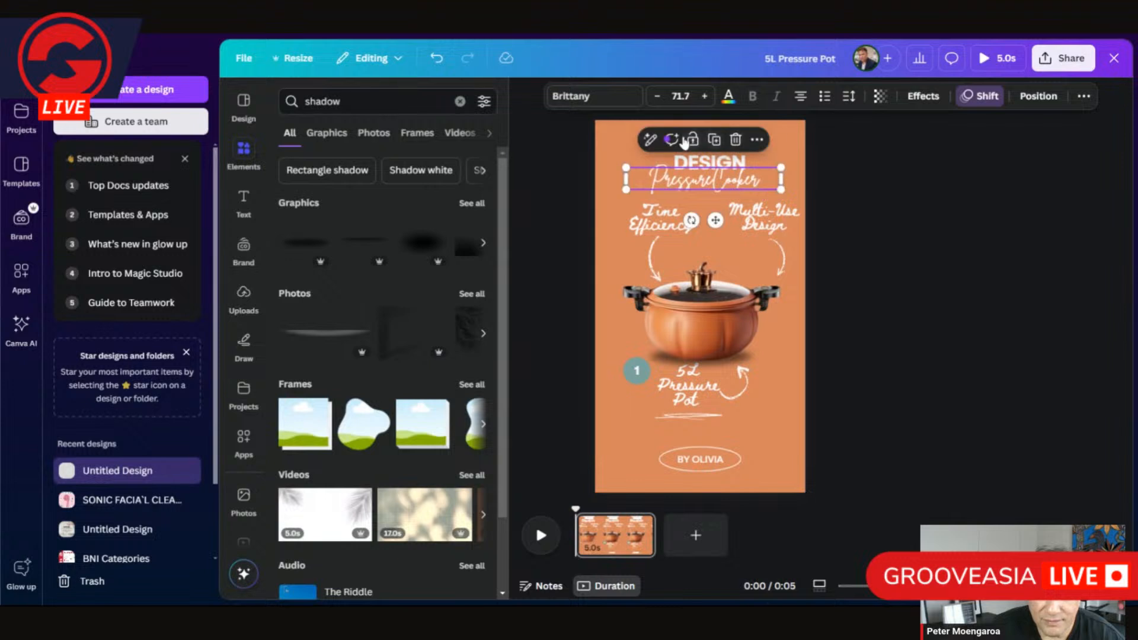
left_click(722, 168, "shift")
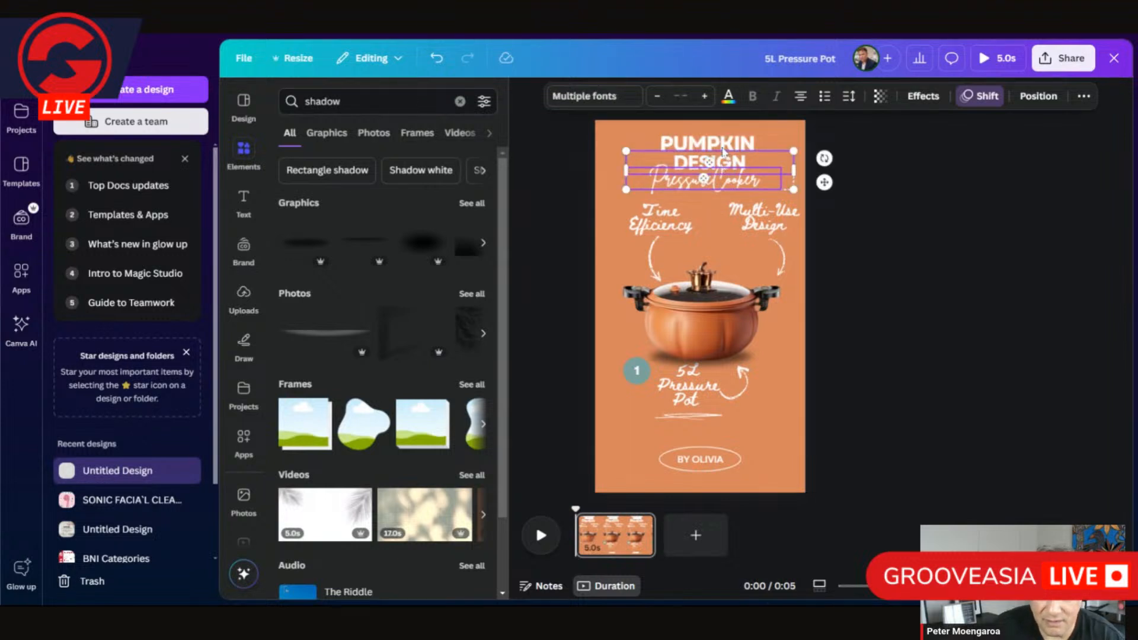
left_click(697, 144, "shift")
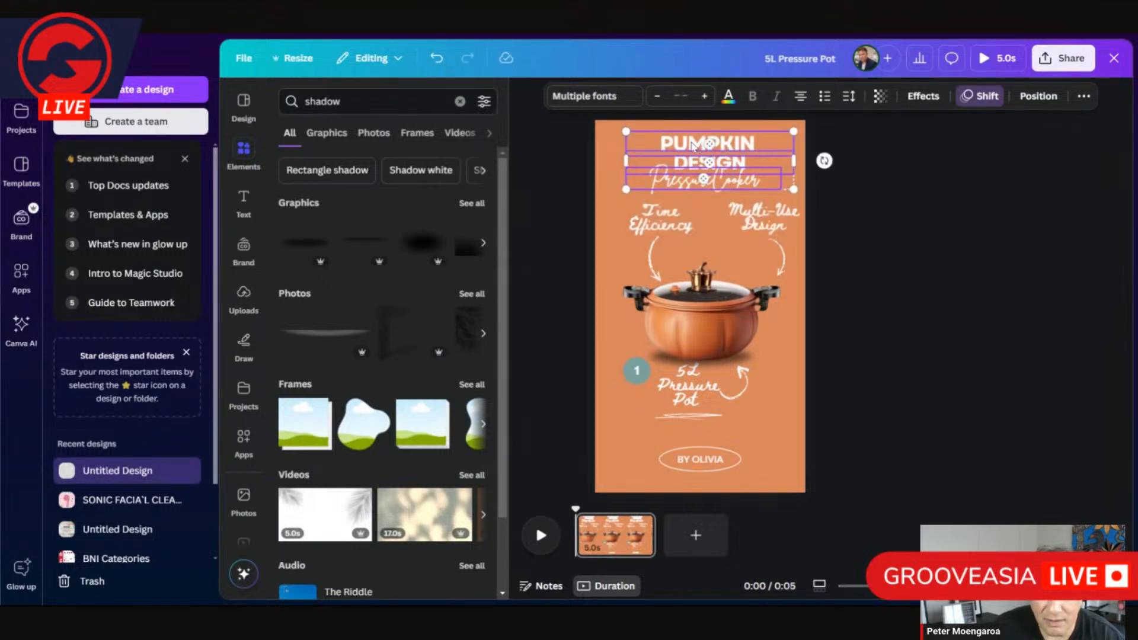
left_click(678, 217)
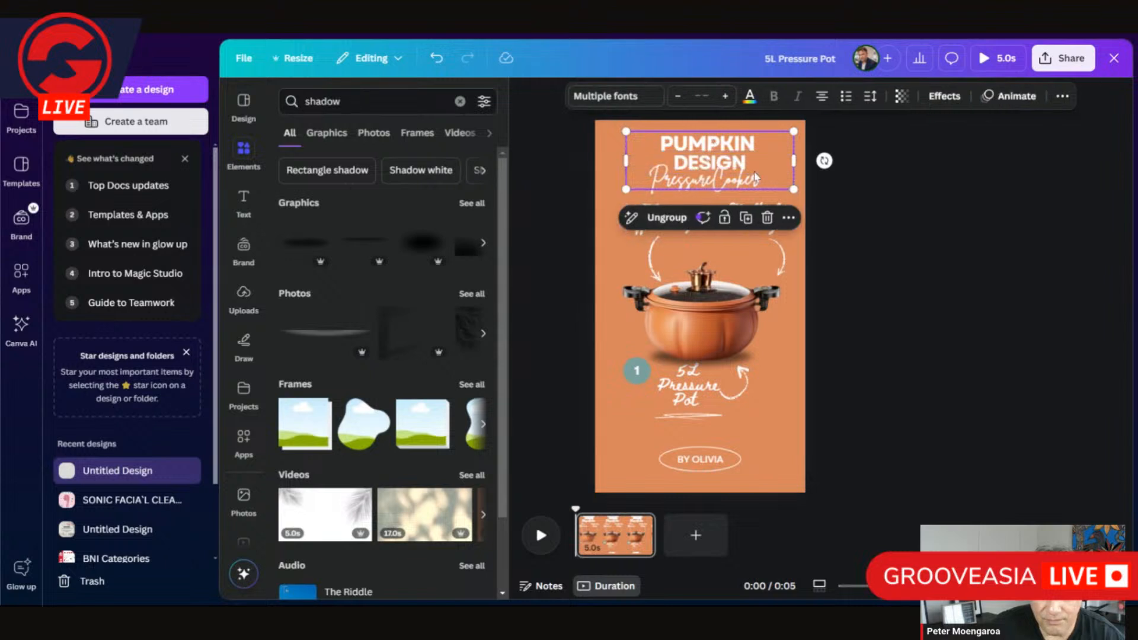
left_click_drag(737, 167, 728, 162)
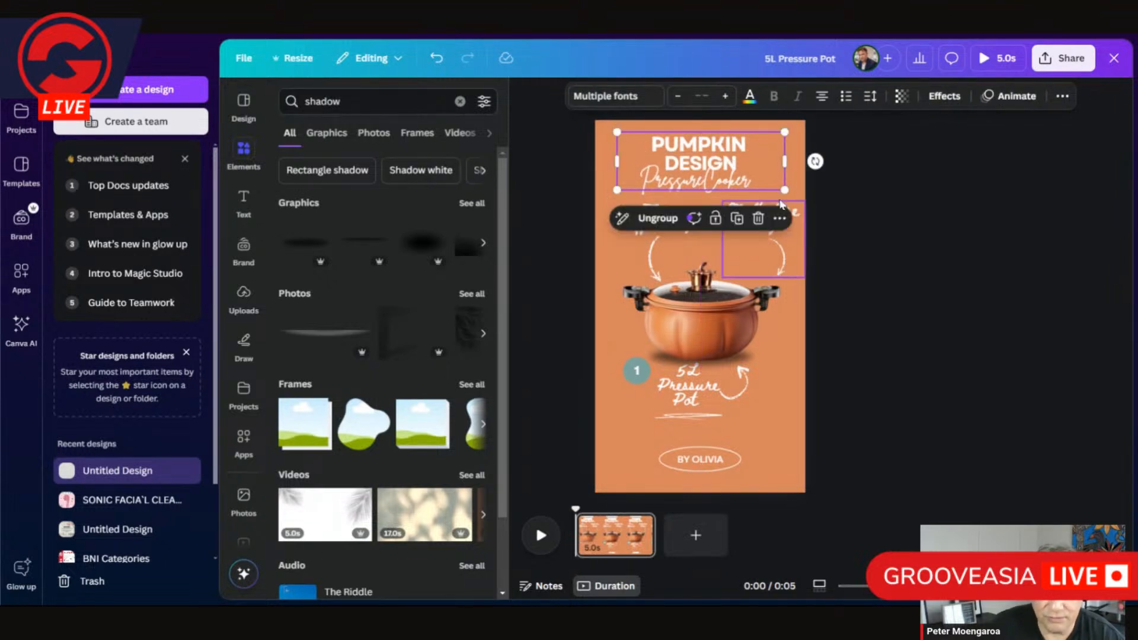
left_click(620, 258)
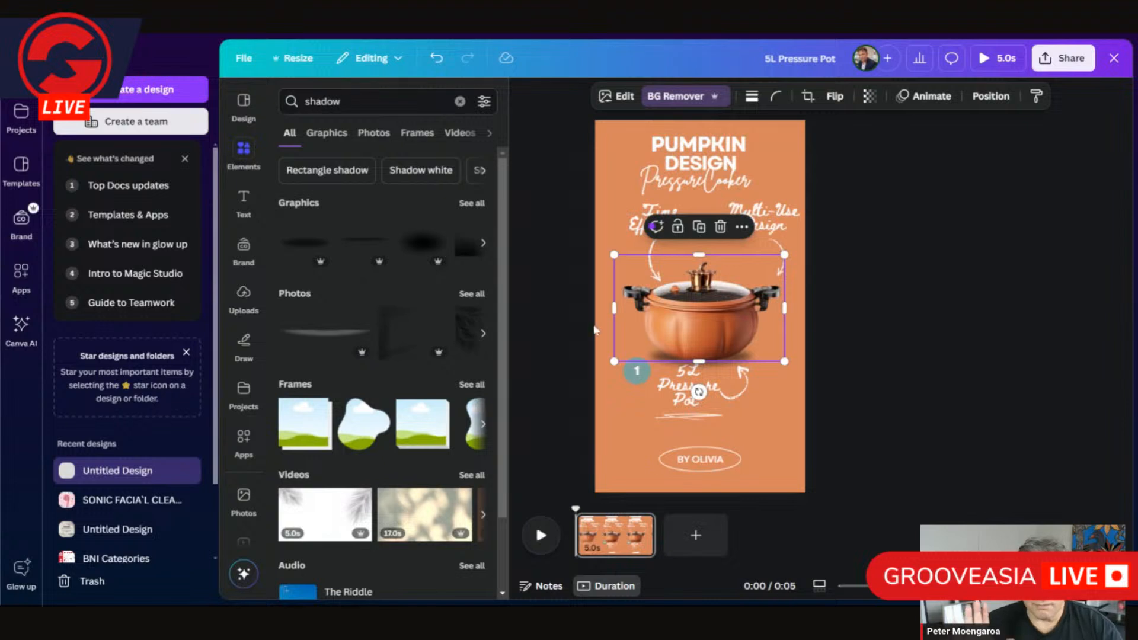
- Replace the byline text inside the oval badge at the page's lower edge with "GOTOBUYNOW.COM"
left_click(715, 456)
double_click(717, 460)
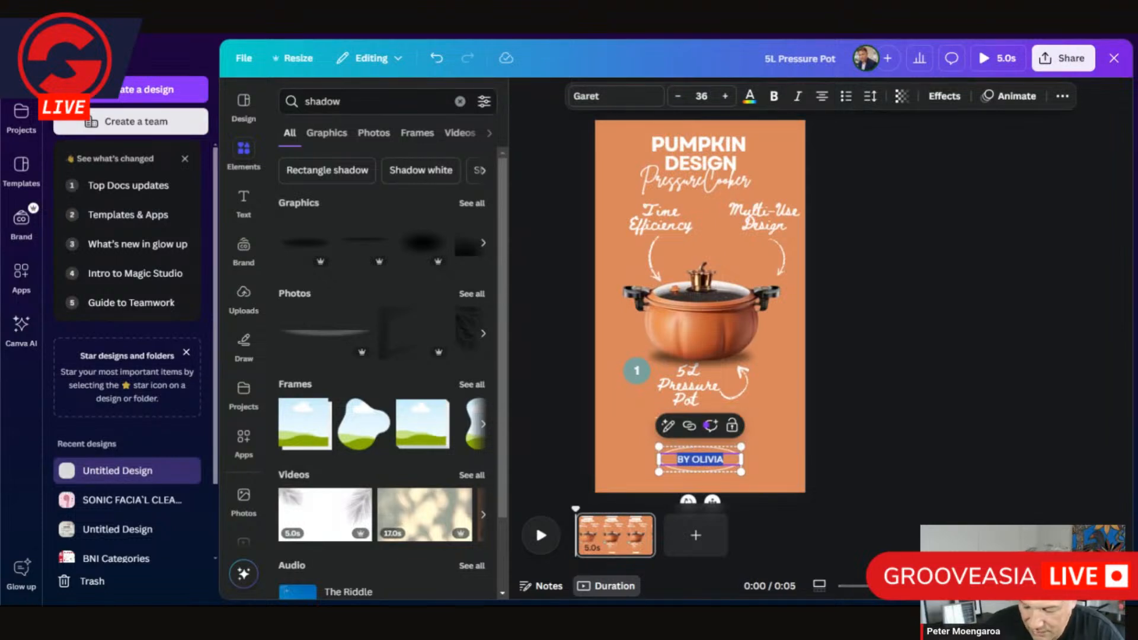
type("GOTO")
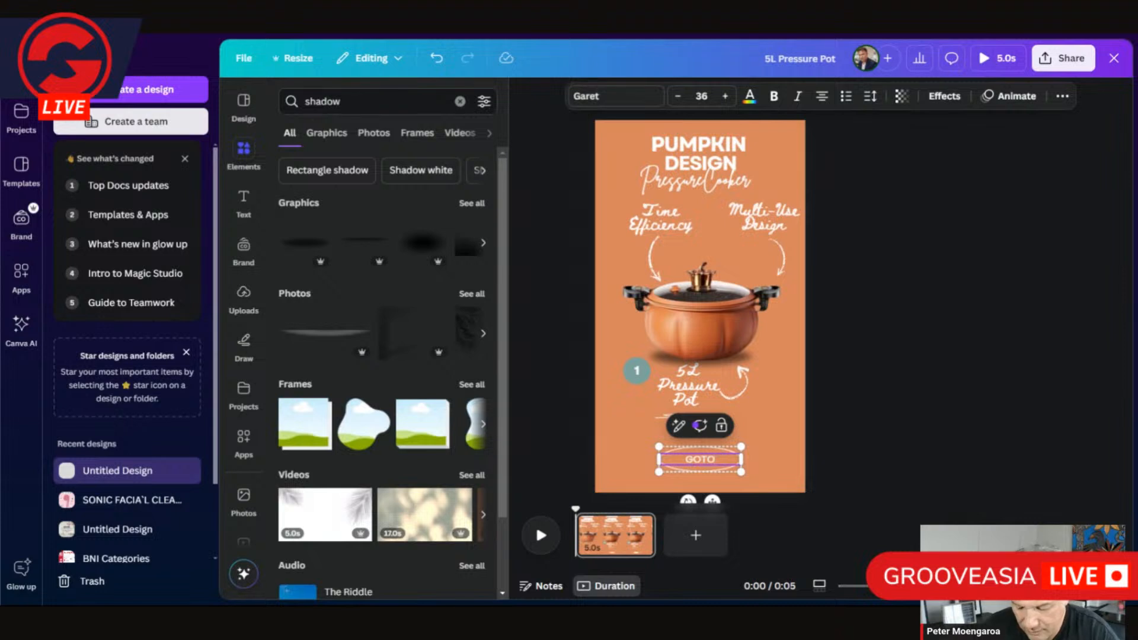
type("BUY")
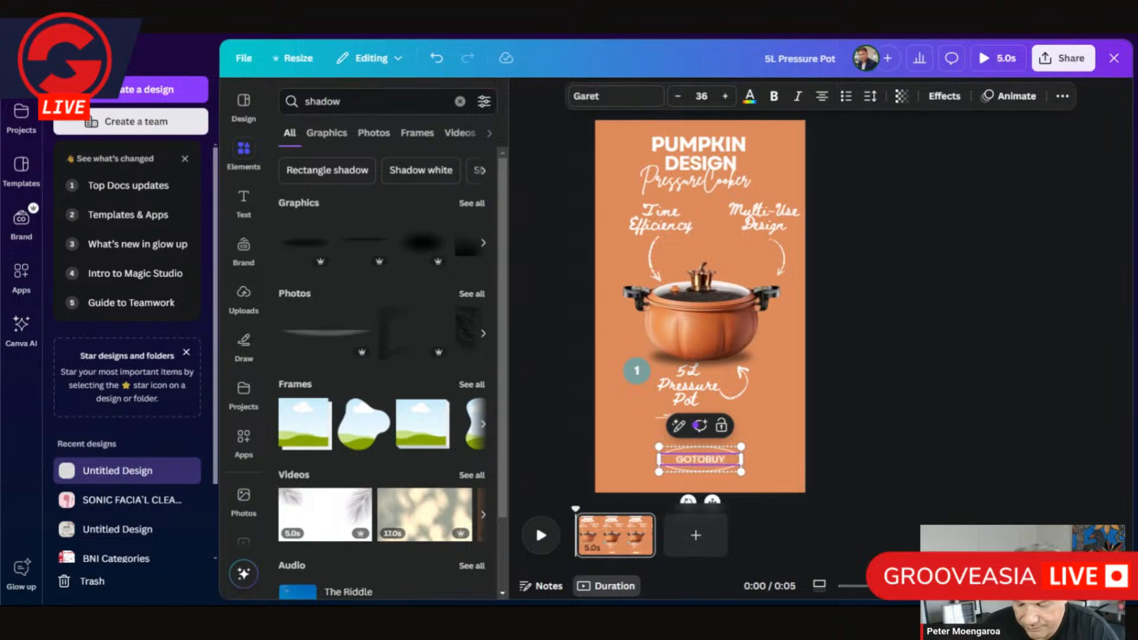
type("NOW.COM")
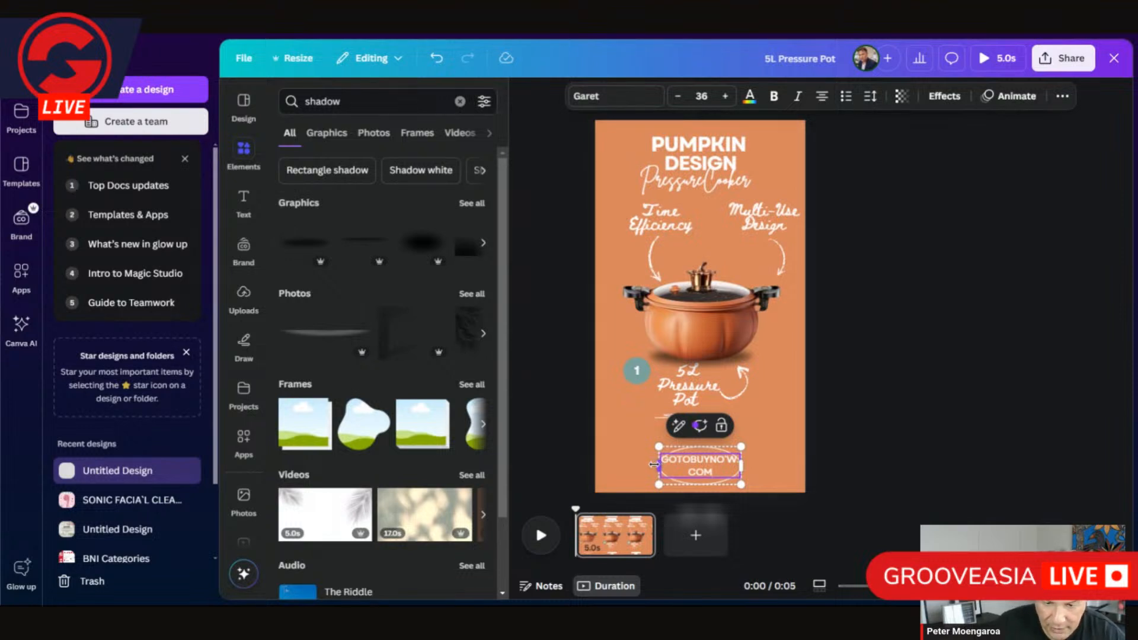
- Widen the oval badge so the web address fits on one line, and recentre it horizontally beneath the pot
left_click_drag(656, 465, 621, 464)
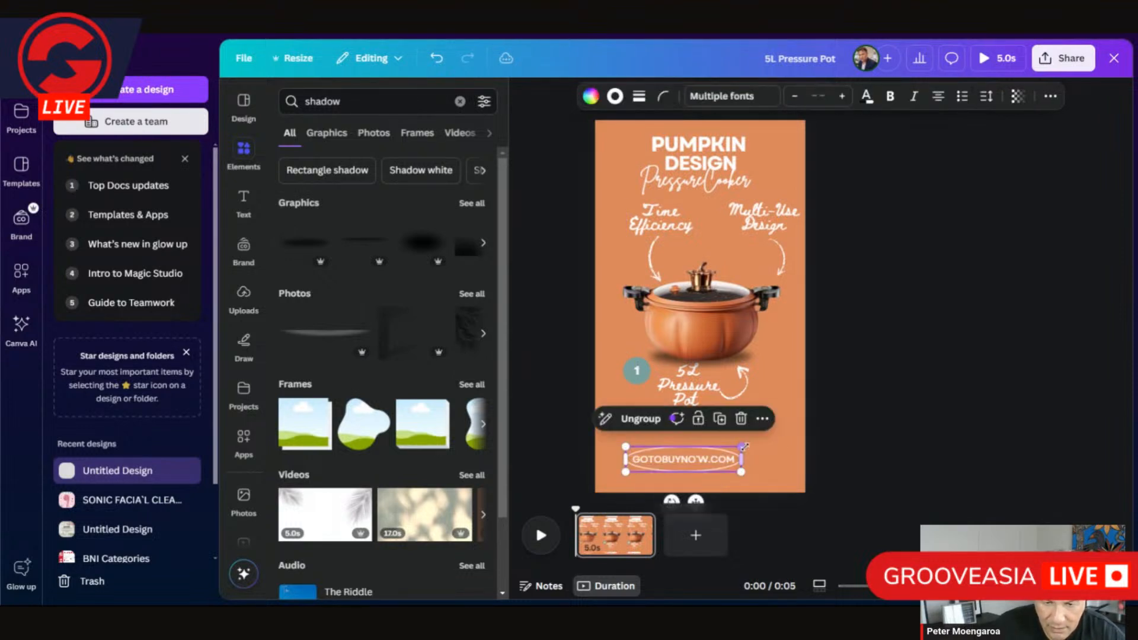
left_click(705, 459)
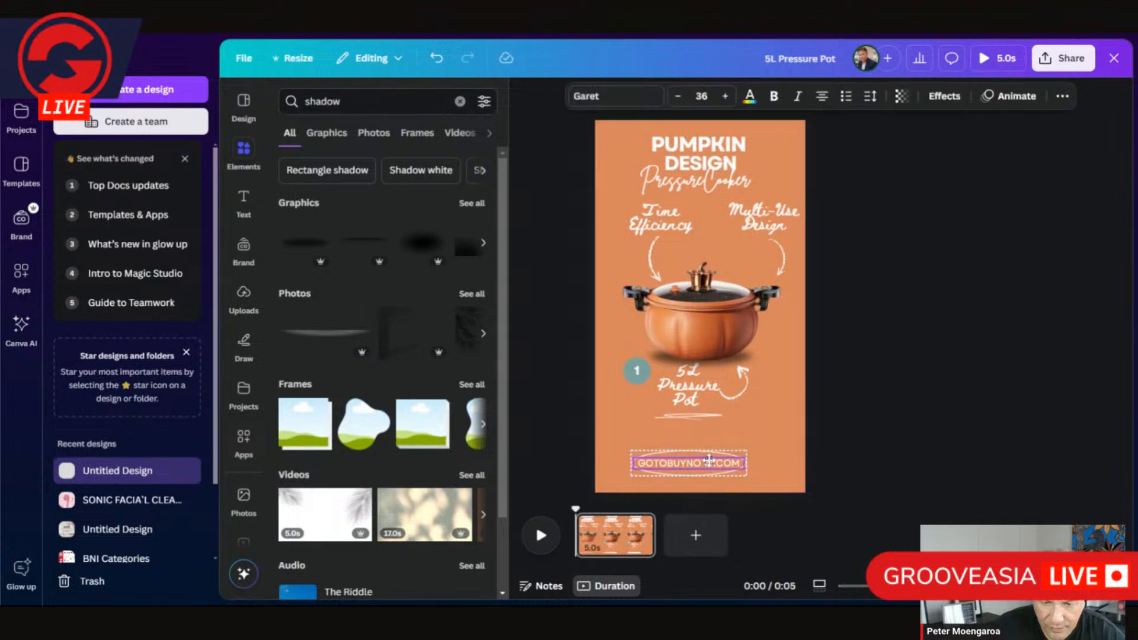
left_click_drag(705, 459, 716, 459)
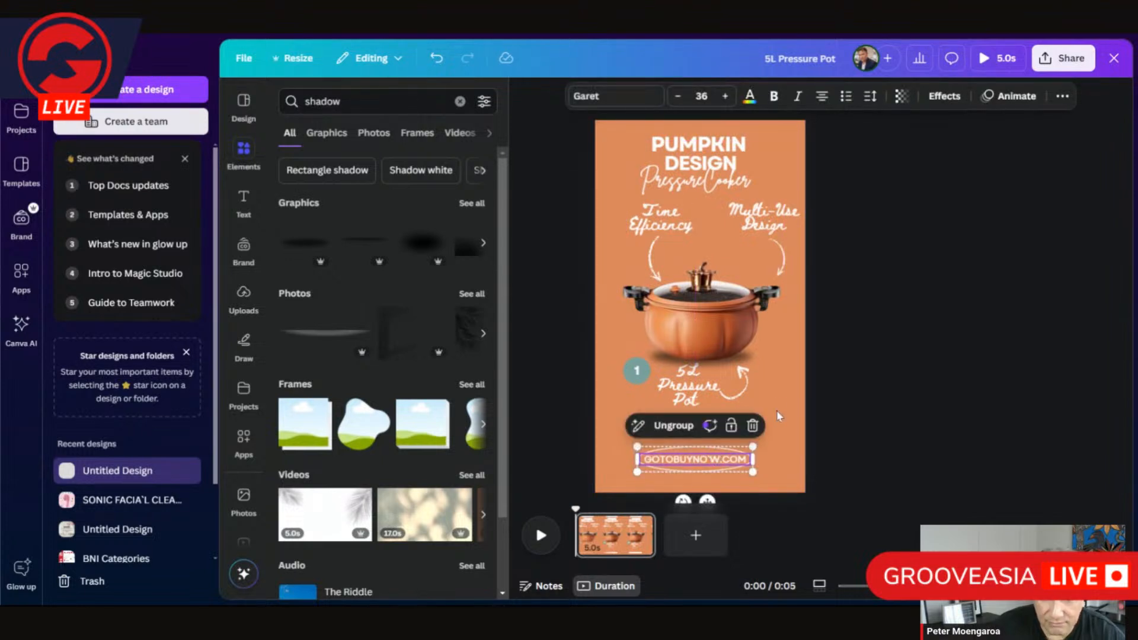
left_click(842, 394)
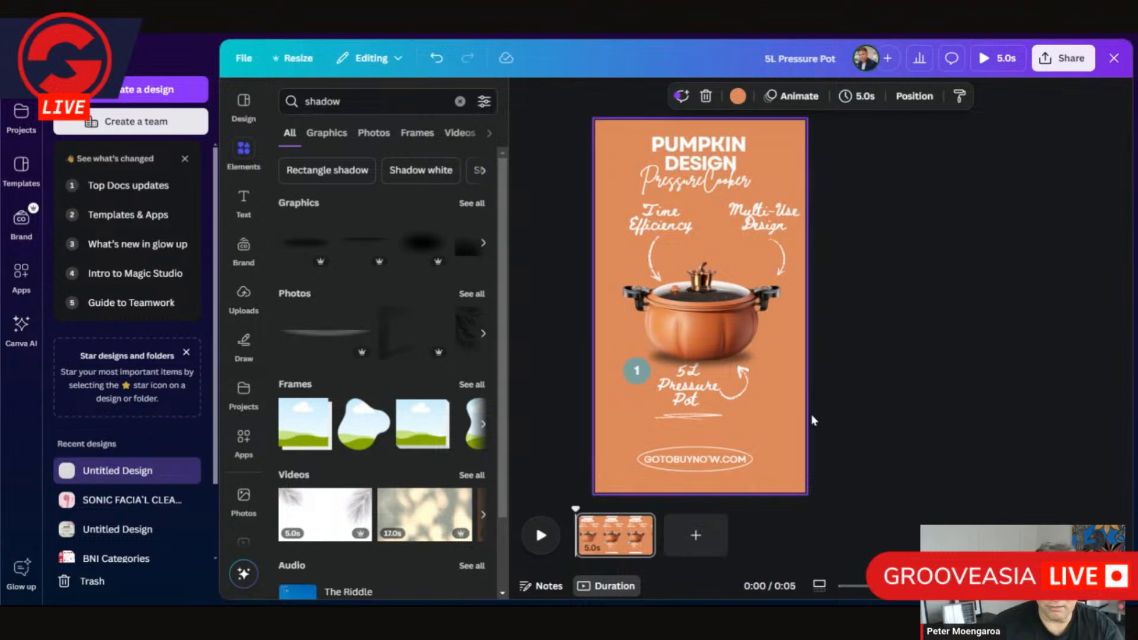
- Play the reel preview and try moving the "5L Pressure Pot" caption group slightly lower
left_click(542, 538)
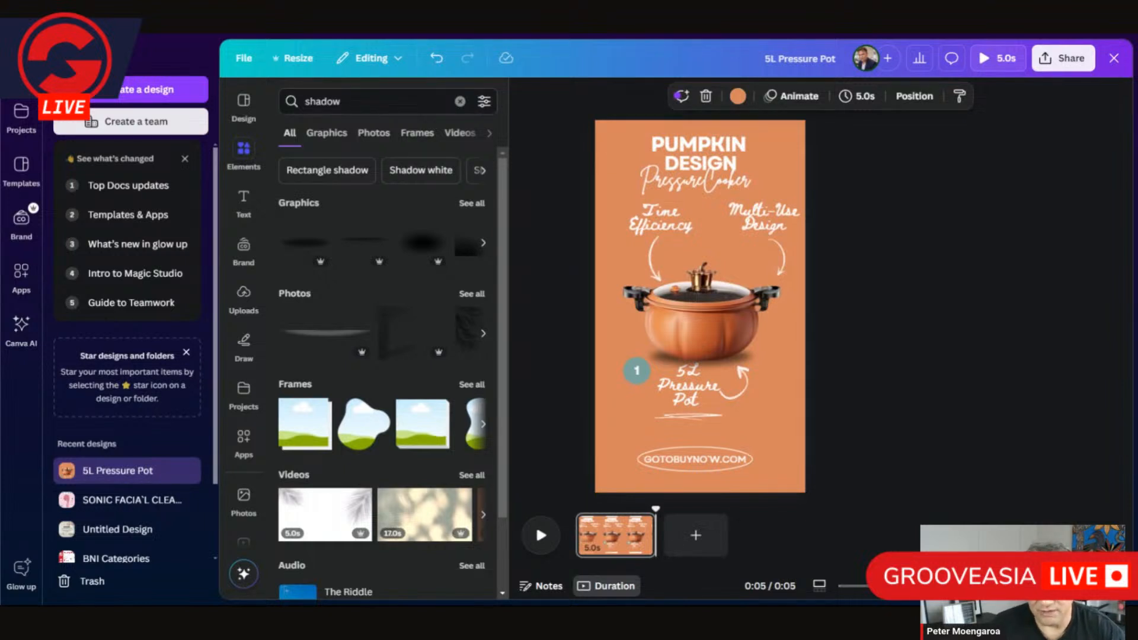
left_click(700, 392)
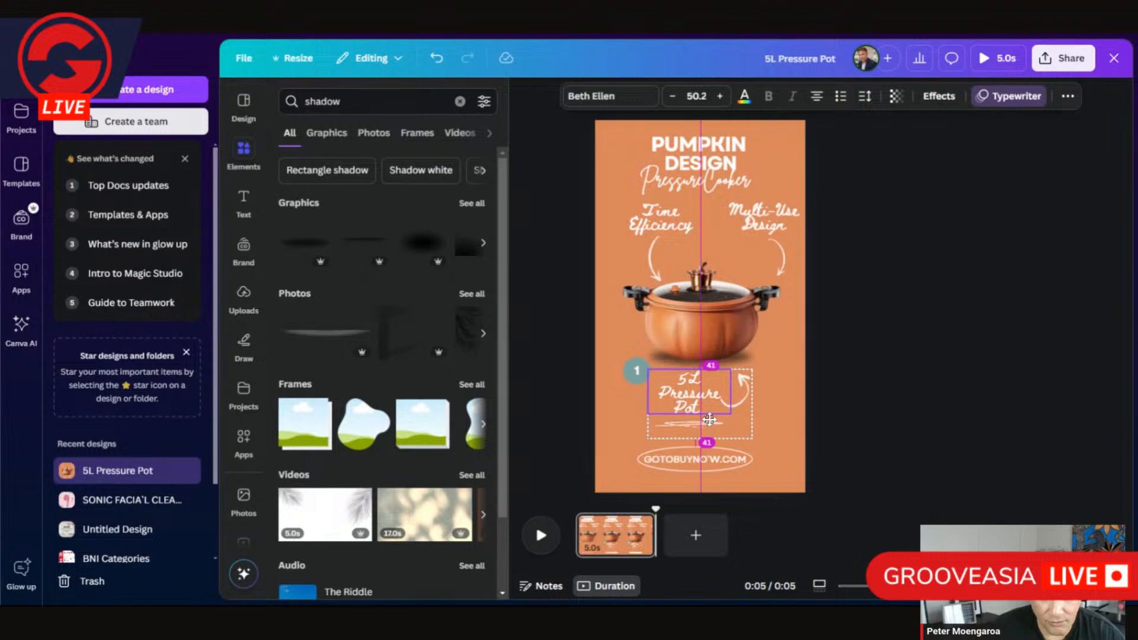
left_click(709, 416)
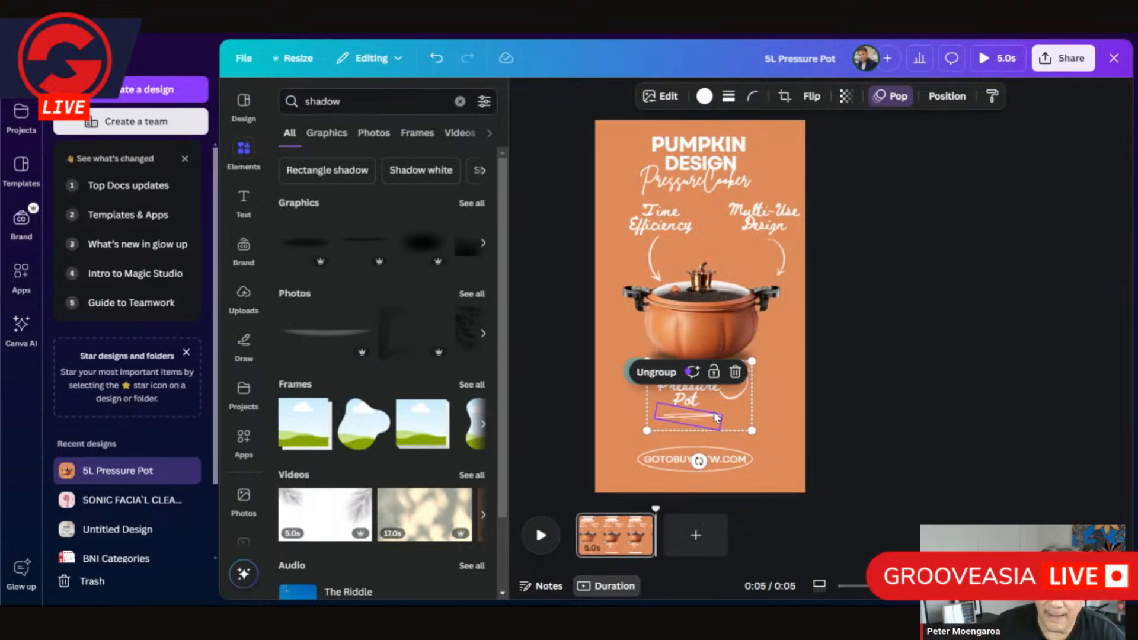
- Ungroup the "Multi-Use Design" caption from its arrow, then move and rotate the arrow to point at the pot's lid knob
left_click(783, 245)
left_click(721, 172)
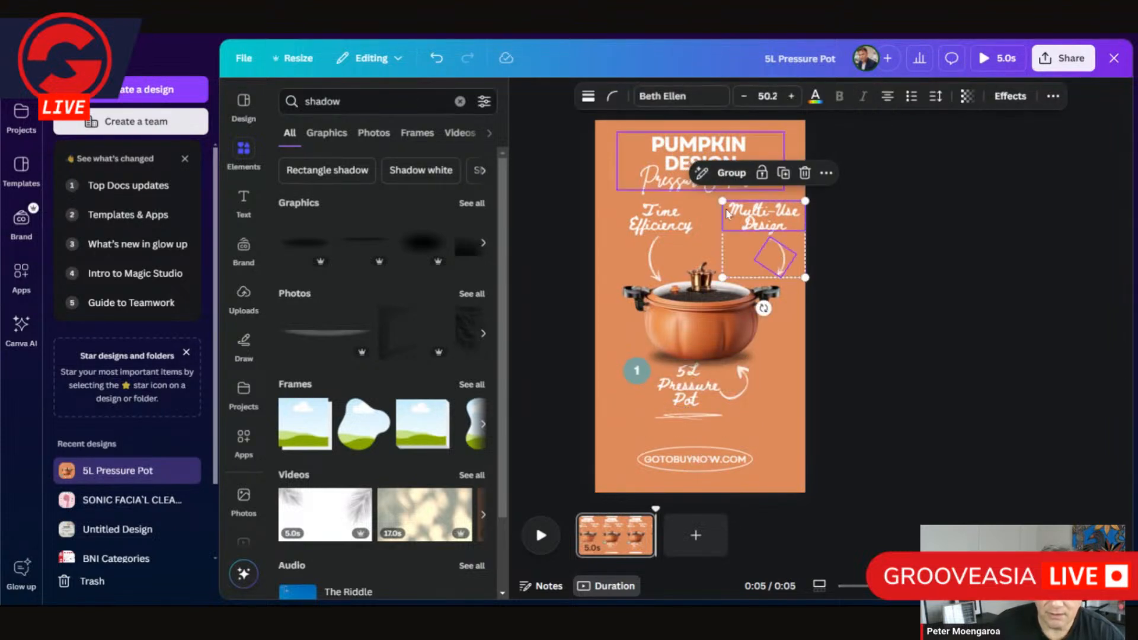
left_click(713, 249)
left_click_drag(776, 256, 745, 255)
left_click_drag(725, 300, 701, 300)
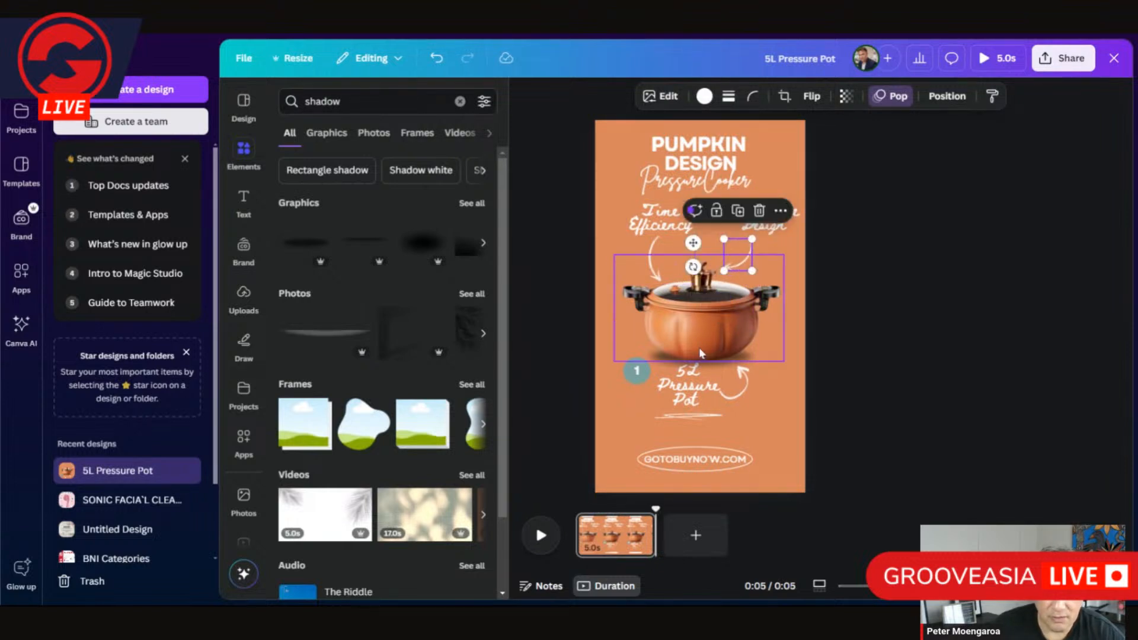
- Replace the "Multi-Use Design" caption with "Locking Lid"
left_click(784, 229)
double_click(751, 213)
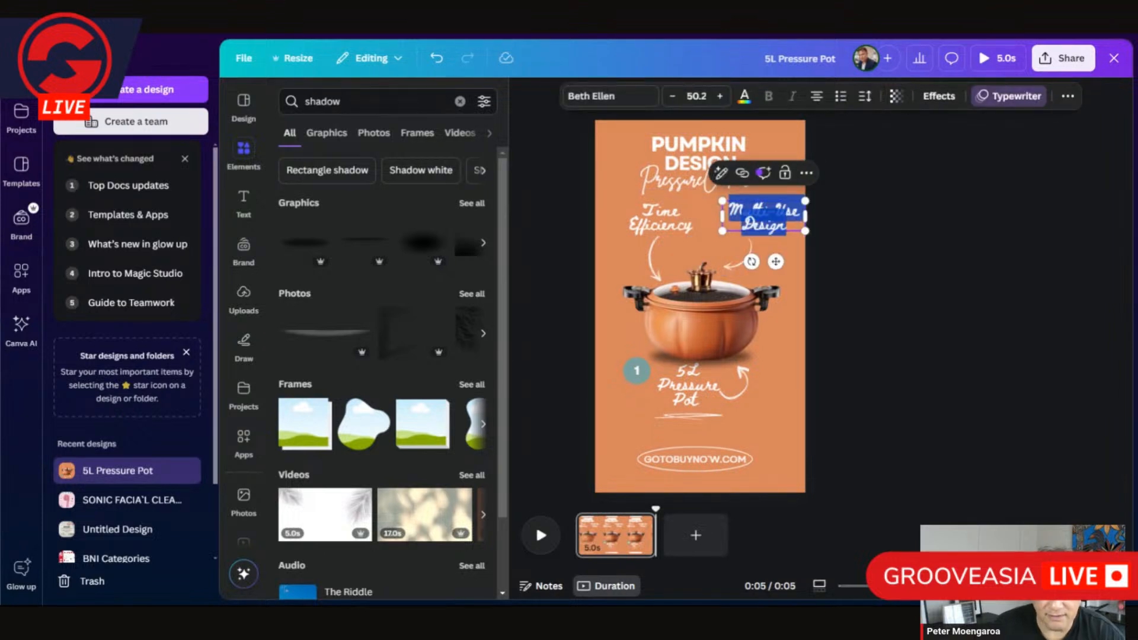
type("Lo")
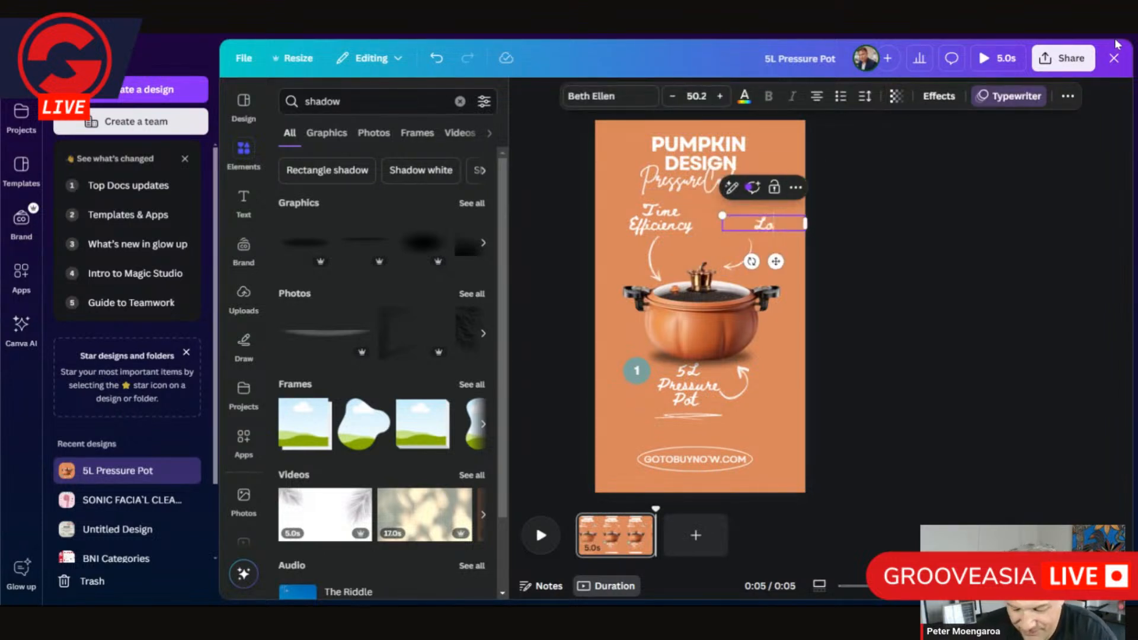
type("cking")
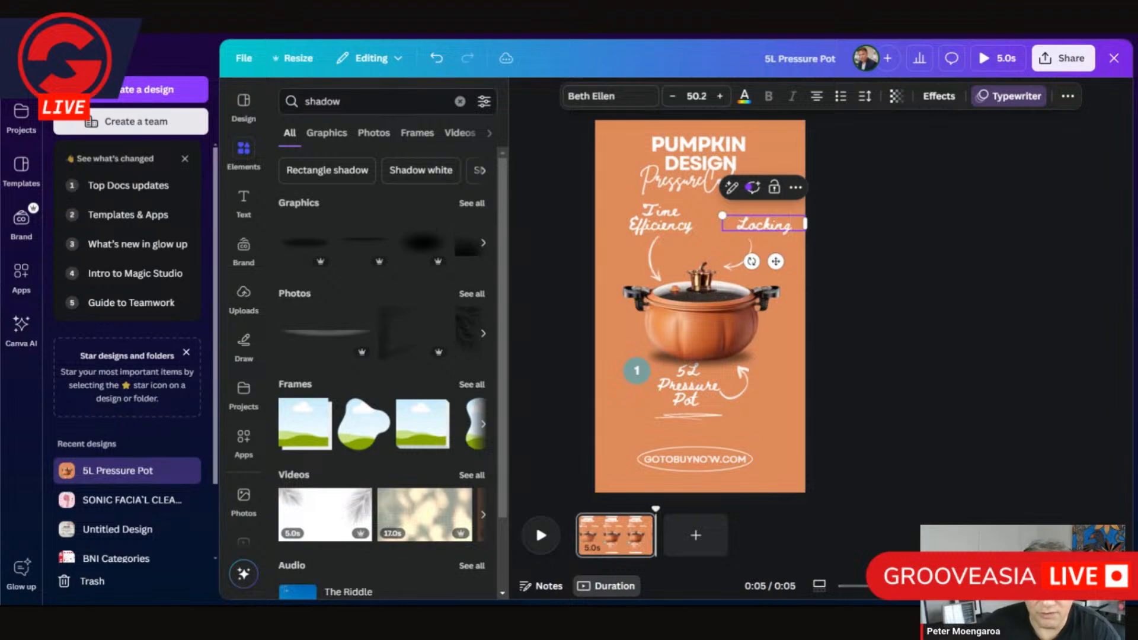
type(" Li")
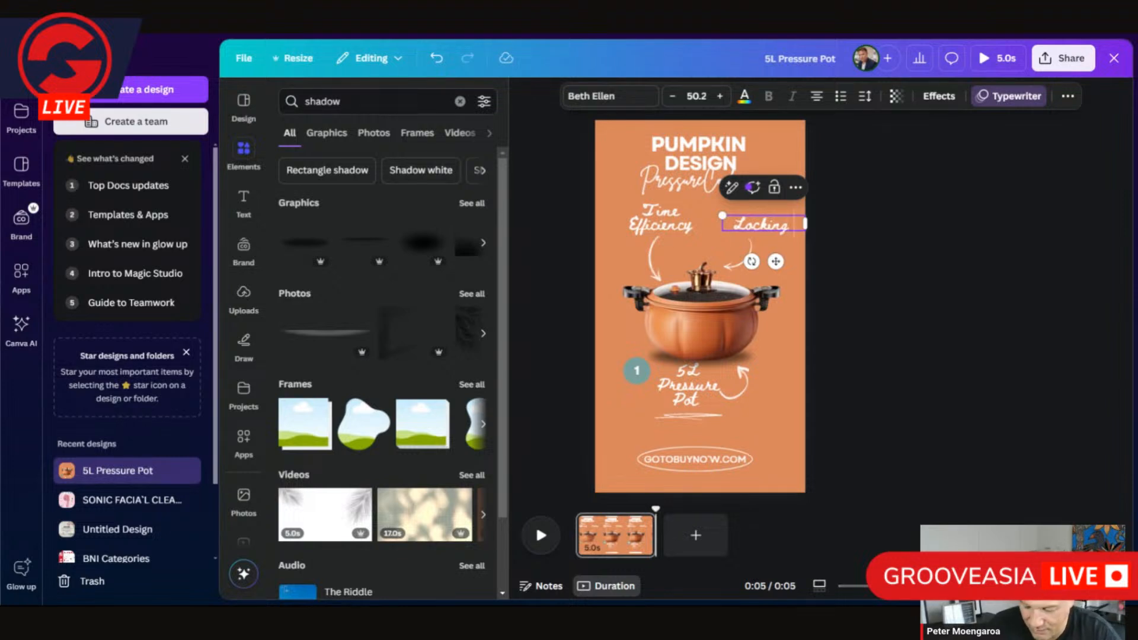
type("d")
key("Escape")
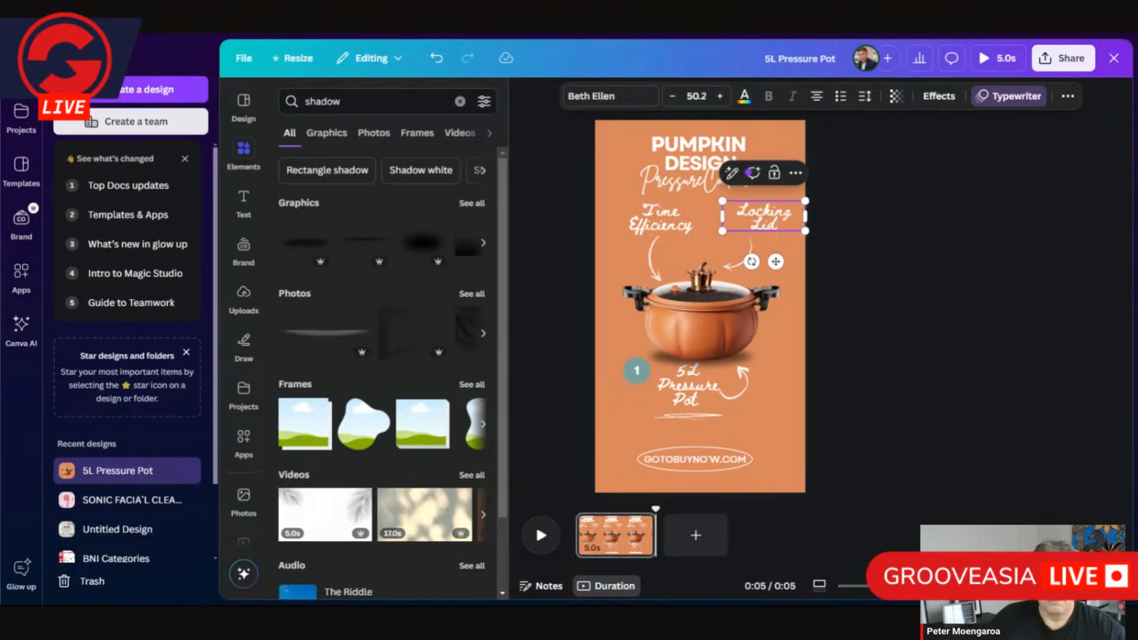
- Slightly enlarge the arrow under "Locking Lid" and rotate it clockwise towards the pot's lid knob
left_click(742, 256)
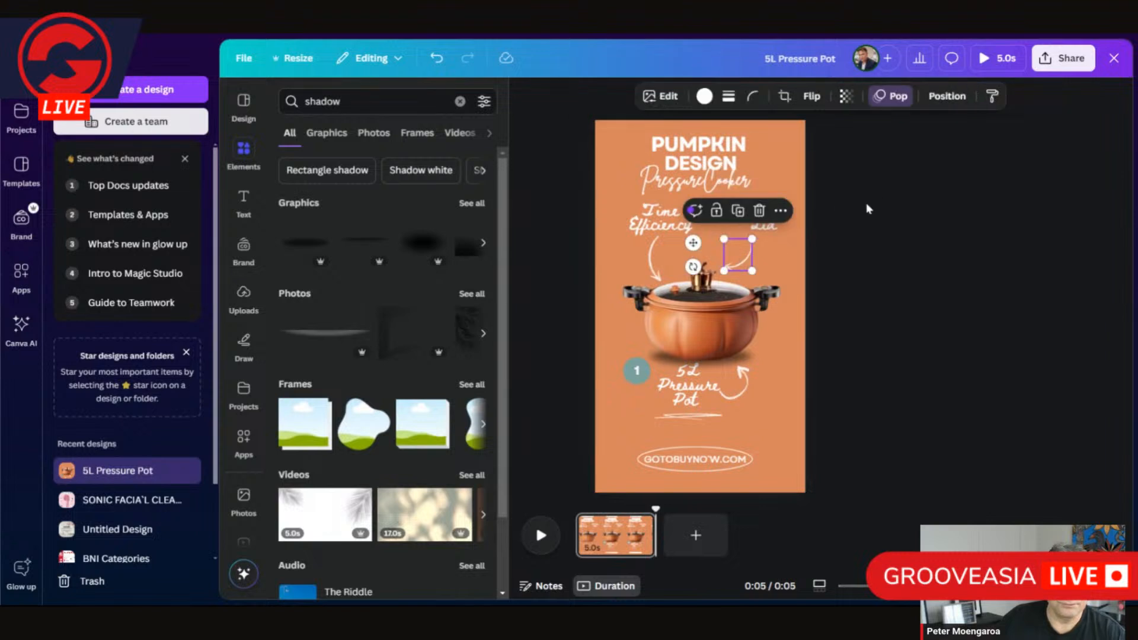
left_click(771, 321)
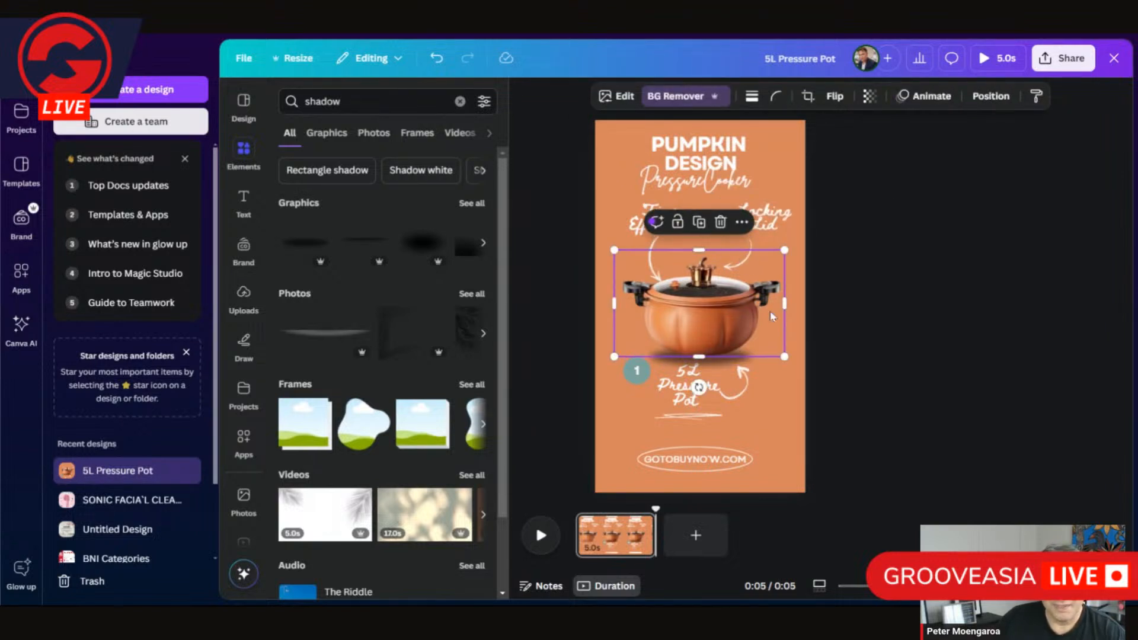
left_click(745, 244)
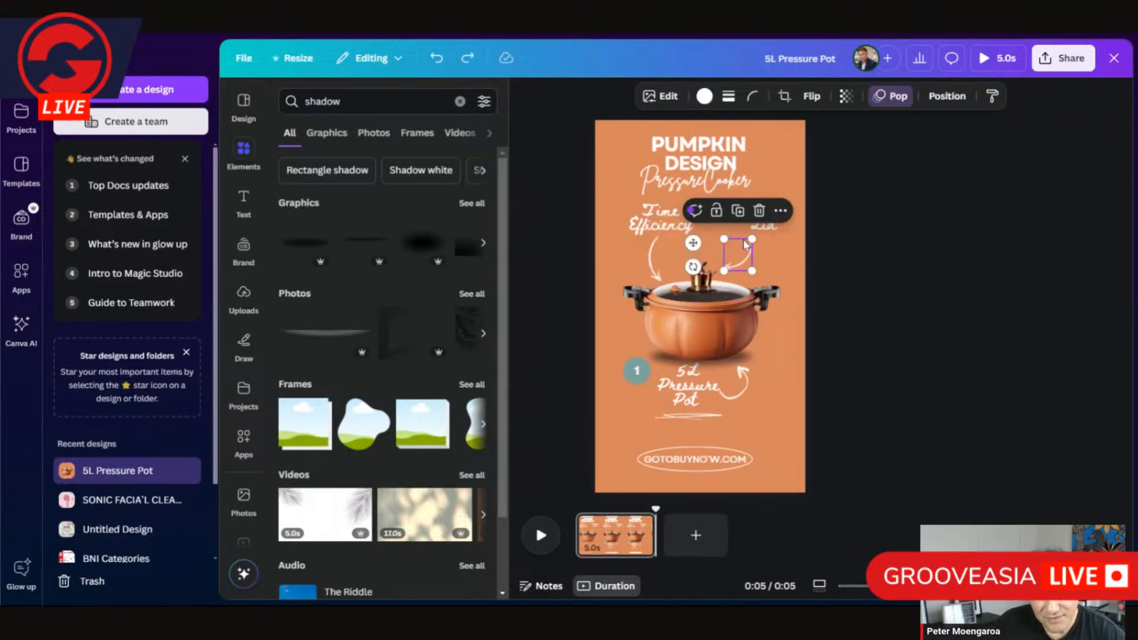
left_click_drag(755, 238, 761, 232)
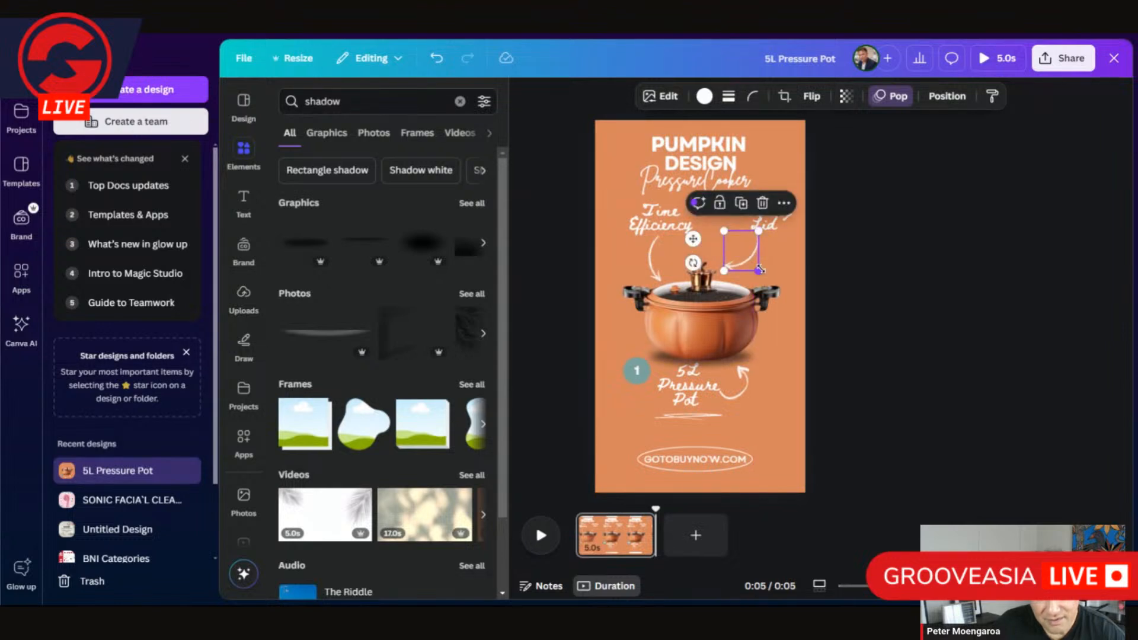
left_click_drag(693, 263, 694, 258)
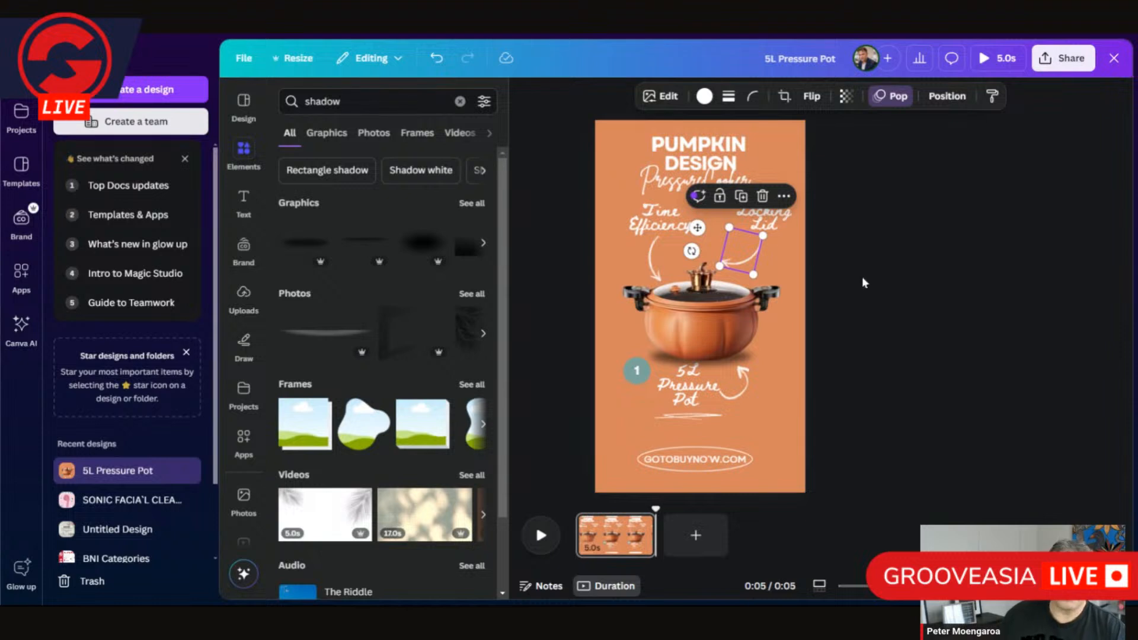
- Remove the stray apostrophe before the "W" in the oval badge's web address so it reads "GOTOBUYNOW.COM"
left_click(708, 459)
left_click(707, 457)
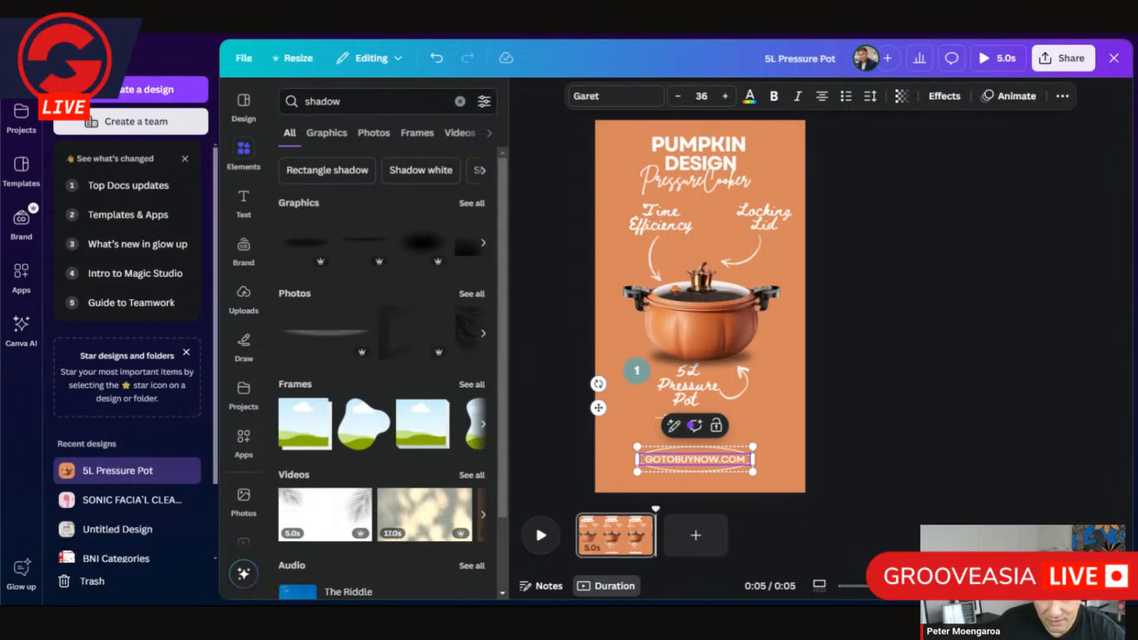
key("ctrl+a")
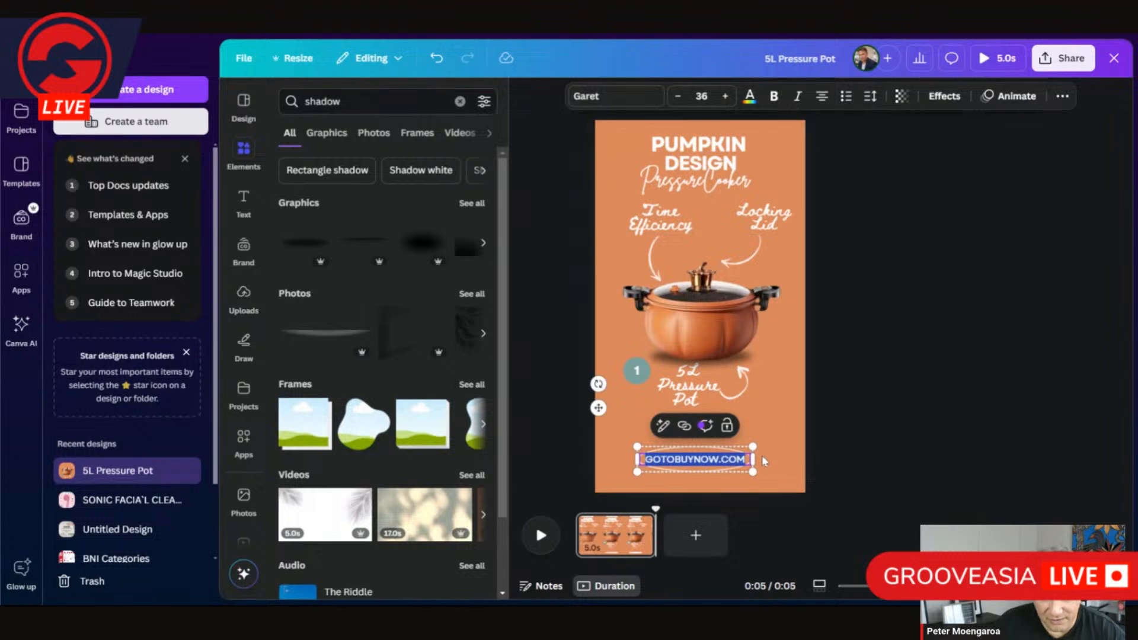
left_click(763, 457)
- Ungroup the web address badge and delete the oval outline around "GOTOBUYNOW.COM"
left_click(723, 459)
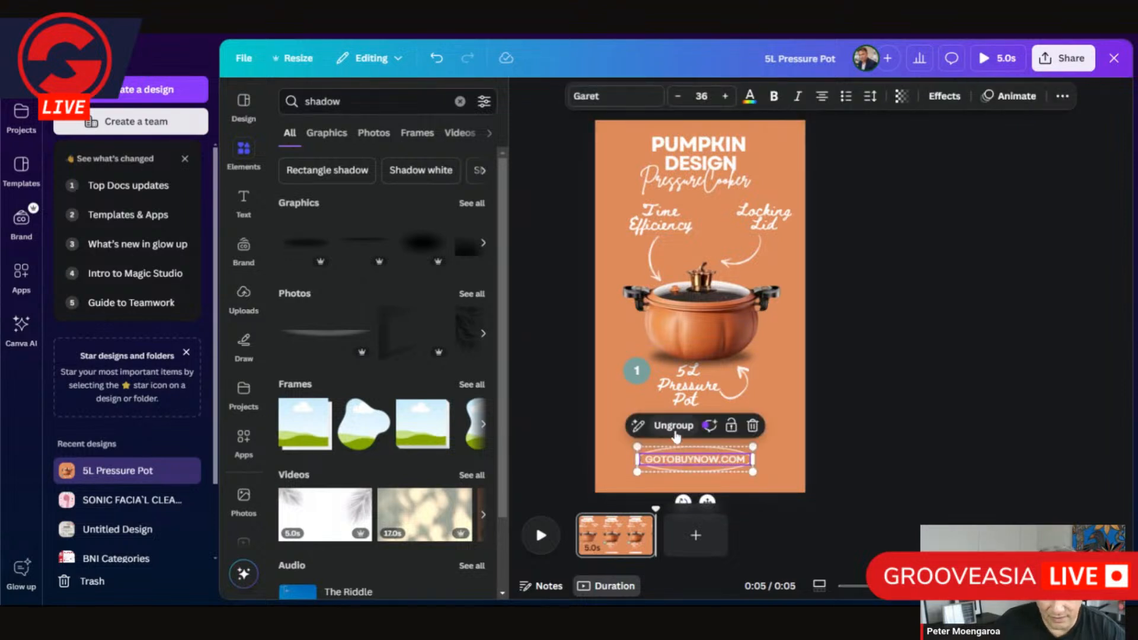
left_click(674, 426)
left_click(697, 464)
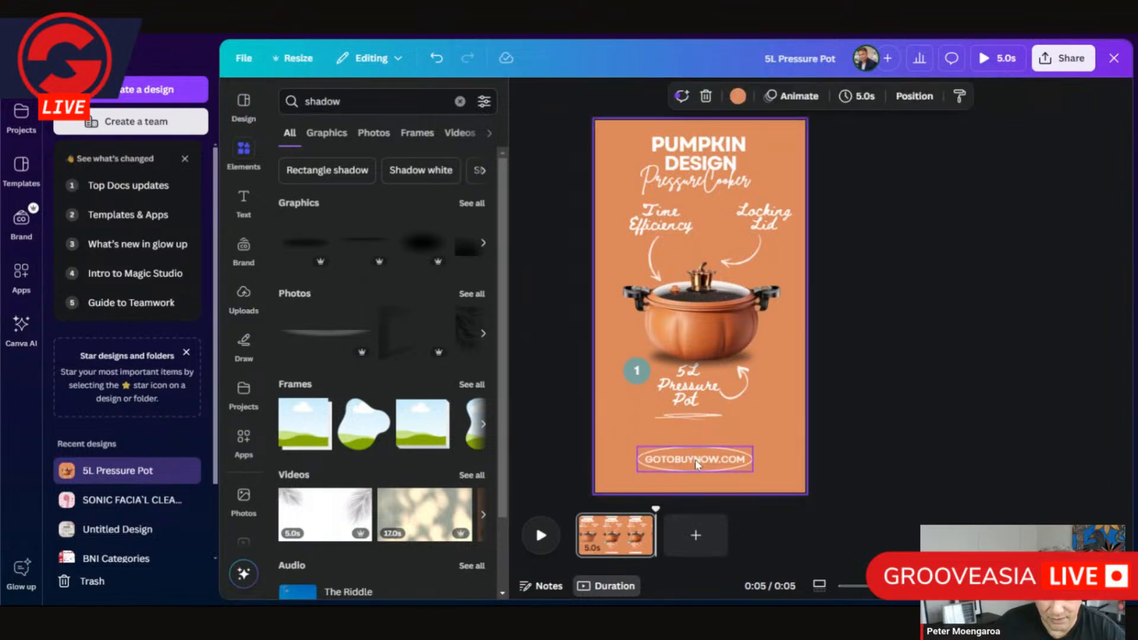
left_click(694, 470)
key("Delete")
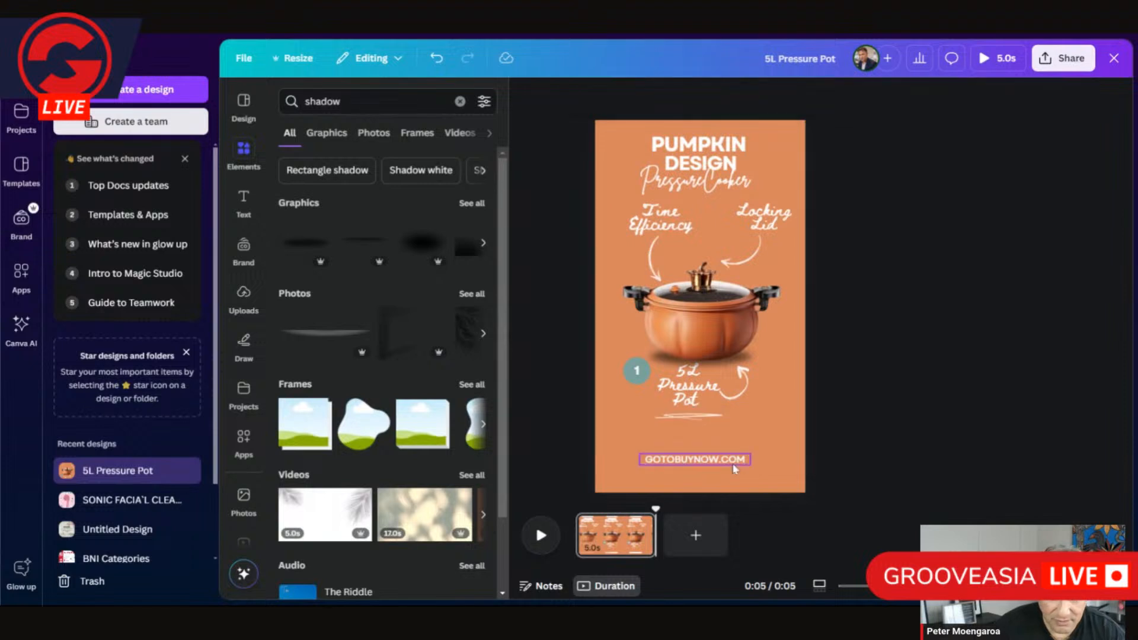
double_click(711, 460)
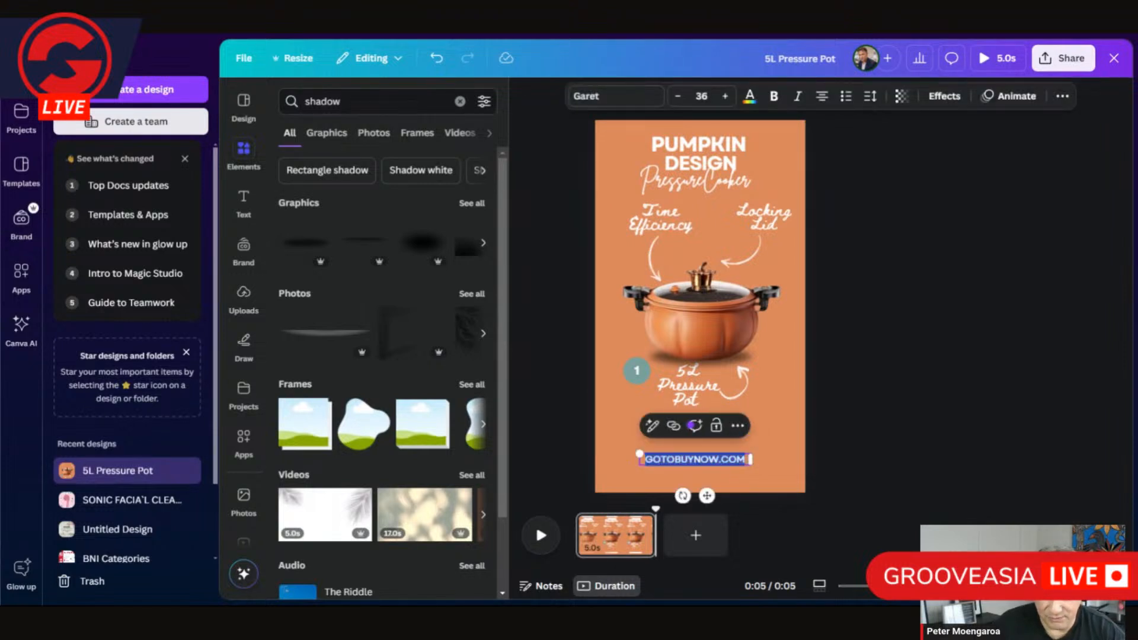
key("Left")
type("ww")
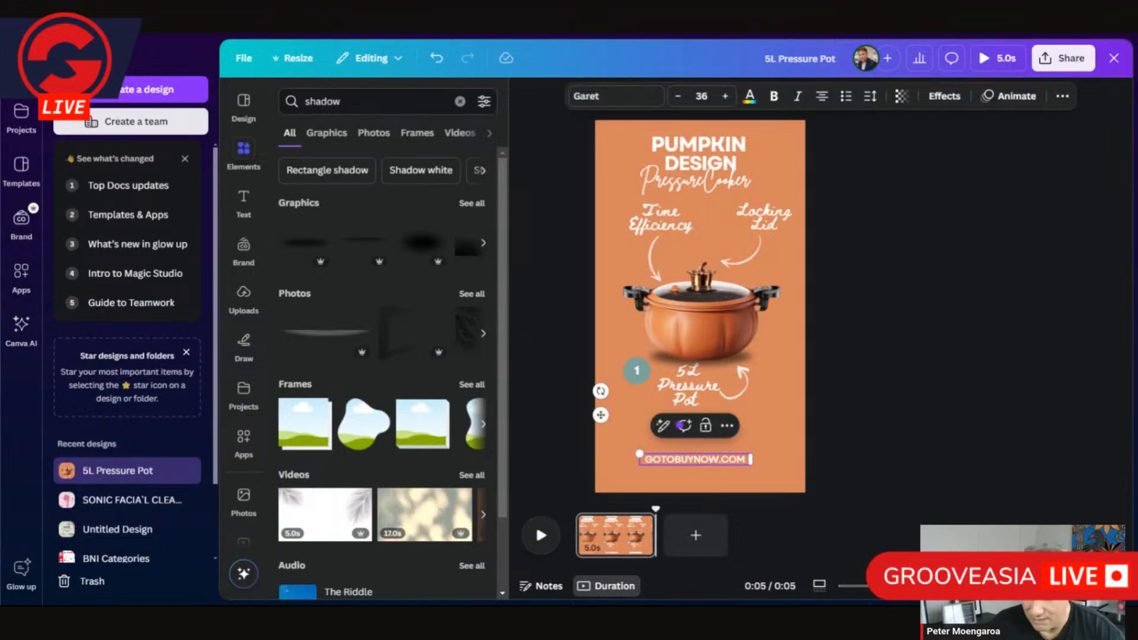
type("w.")
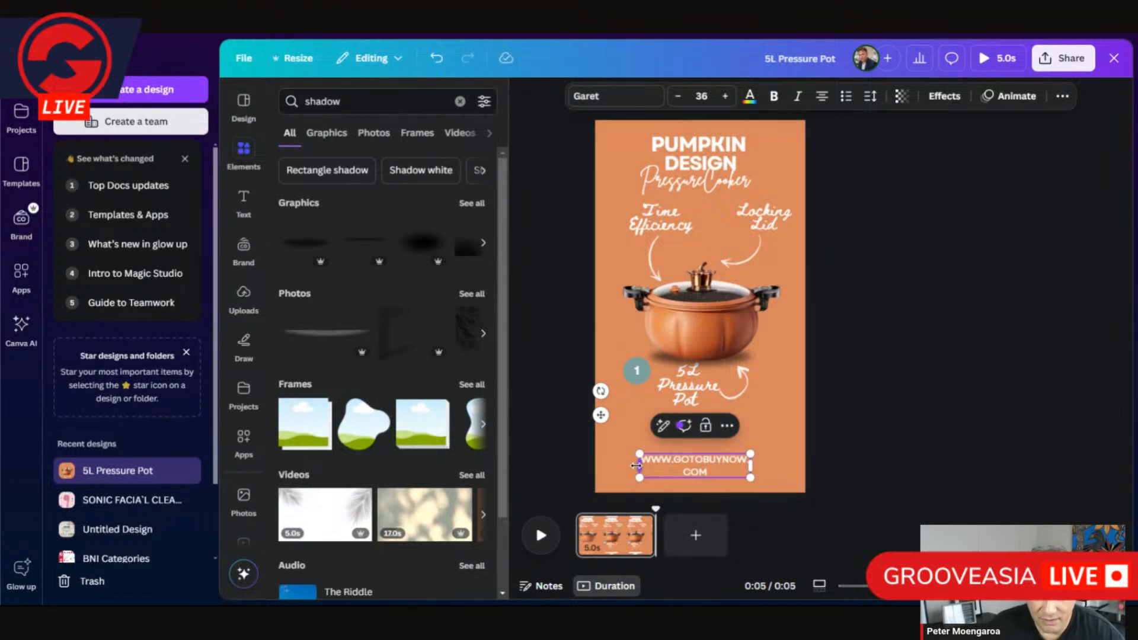
left_click_drag(639, 466, 609, 466)
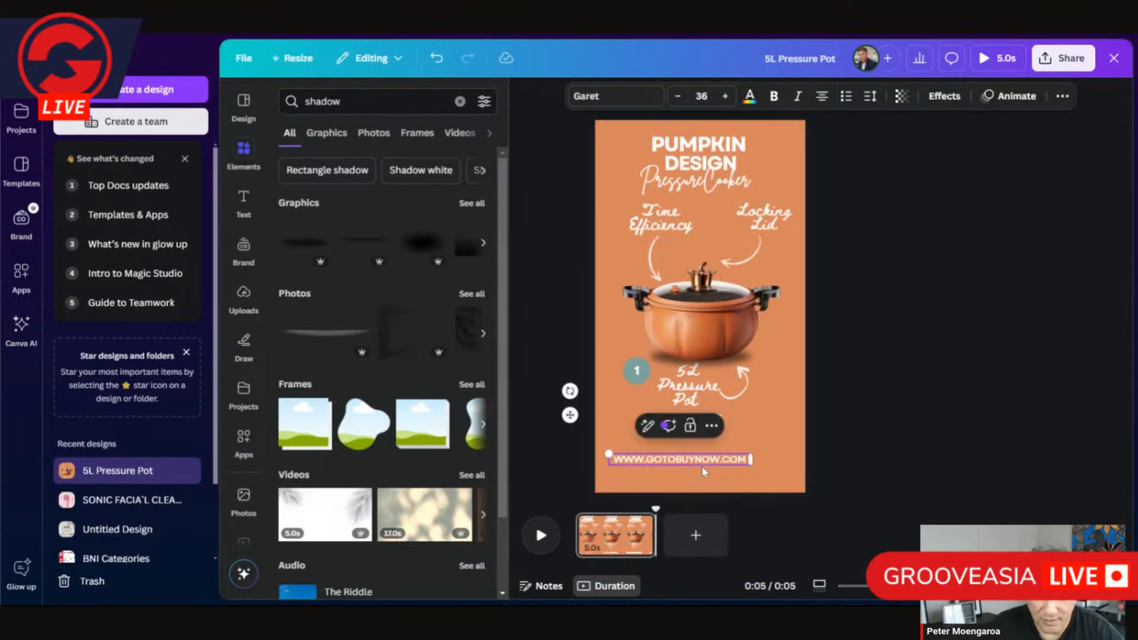
- Centre the web address horizontally near the bottom of the page
left_click(699, 478)
left_click_drag(705, 460, 722, 464)
left_click(729, 479)
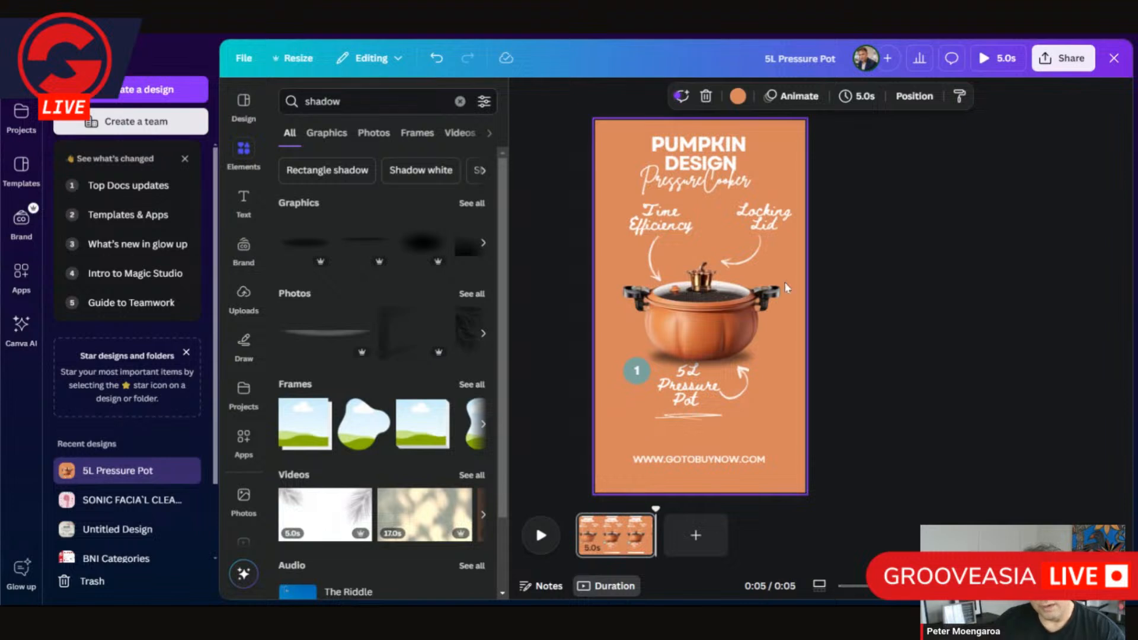
- Group the title, the feature captions and the pot with its label, and move the group slightly down the page
left_click(730, 395)
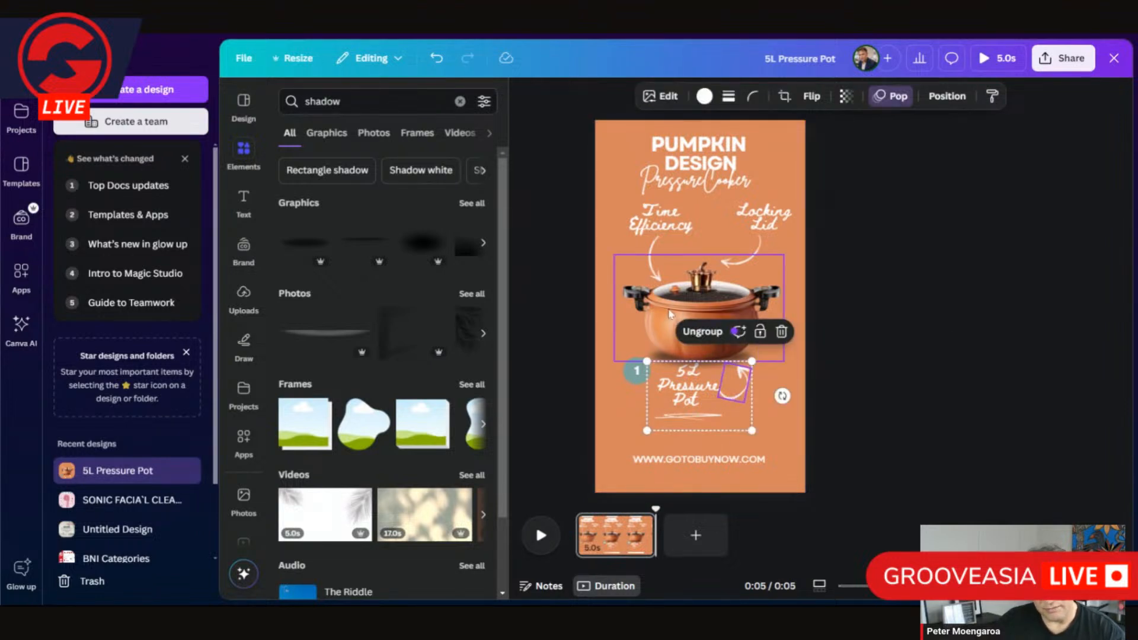
left_click(709, 307, "shift")
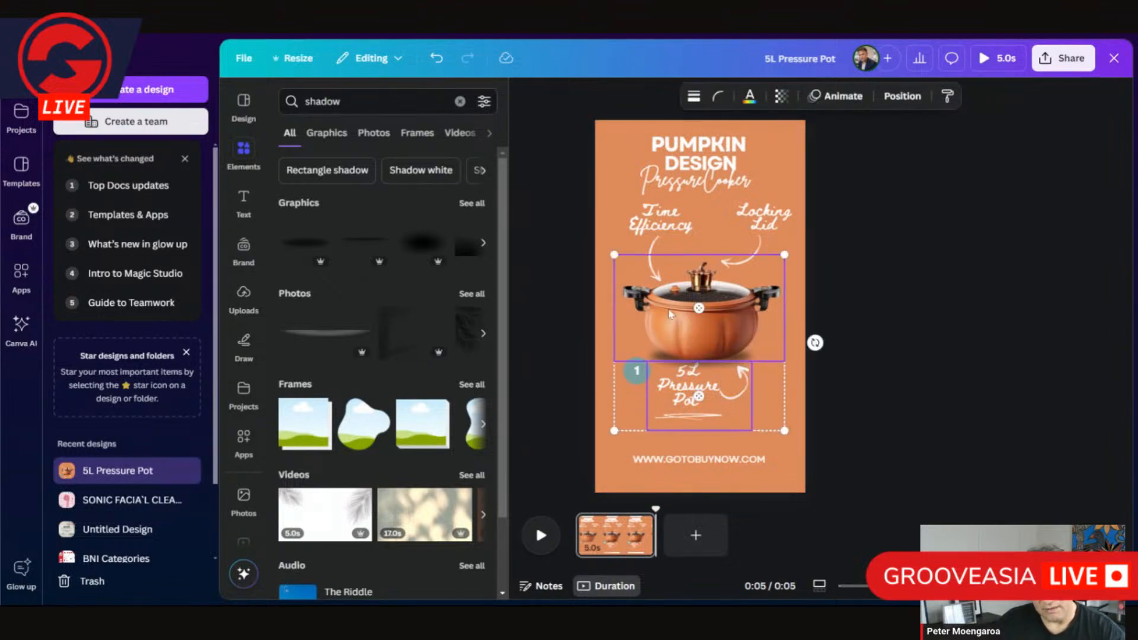
left_click(764, 217, "shift")
left_click(730, 165, "shift")
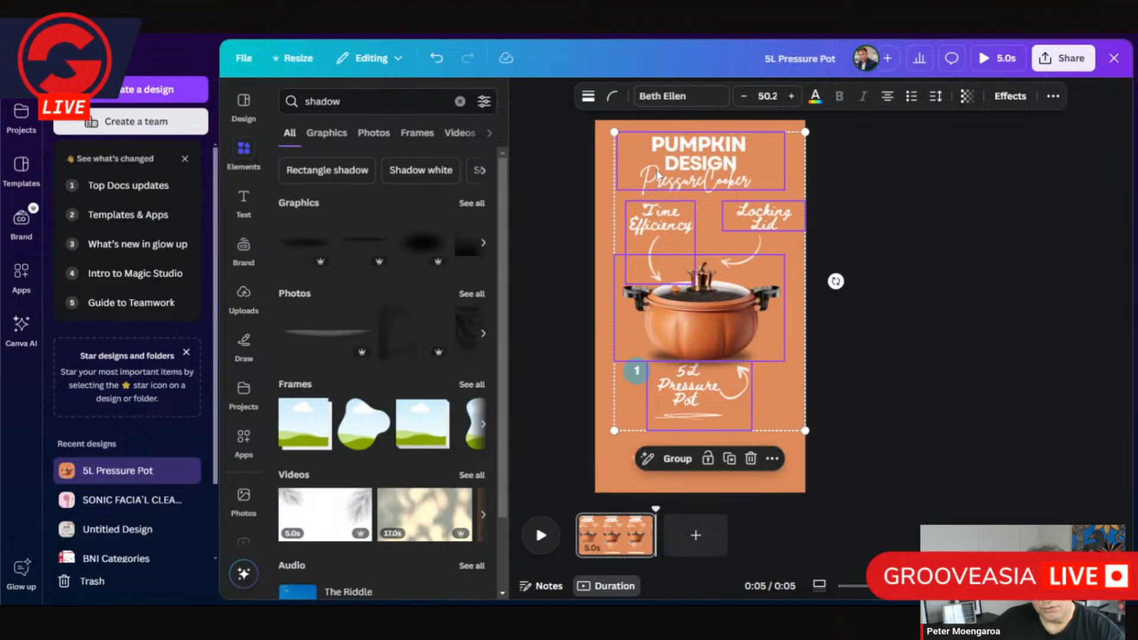
left_click(691, 456)
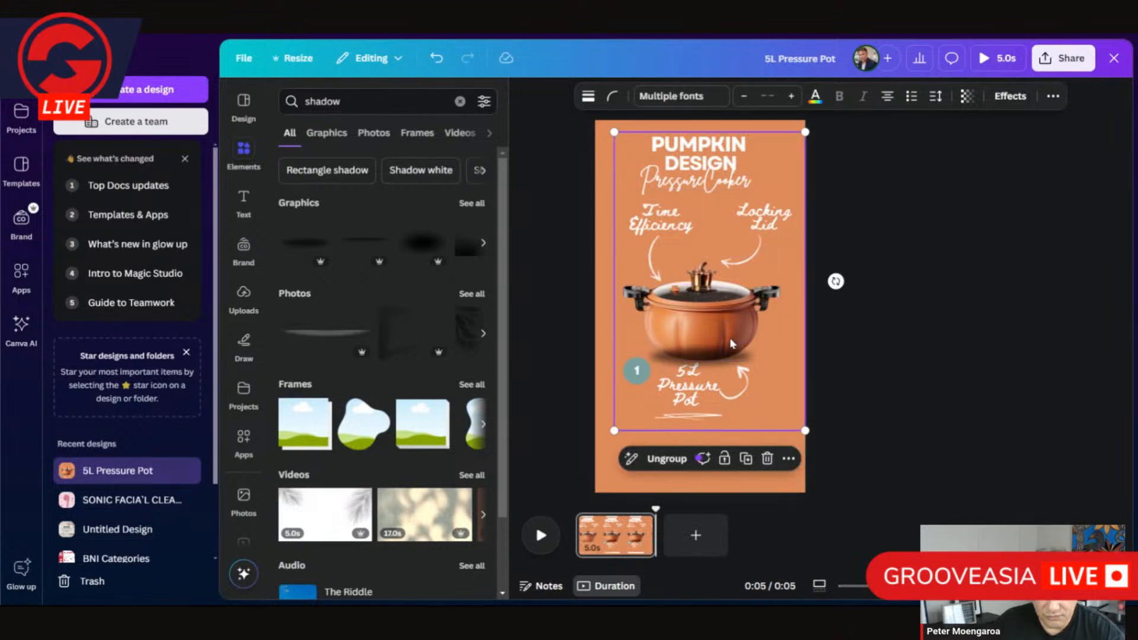
left_click_drag(733, 344, 730, 351)
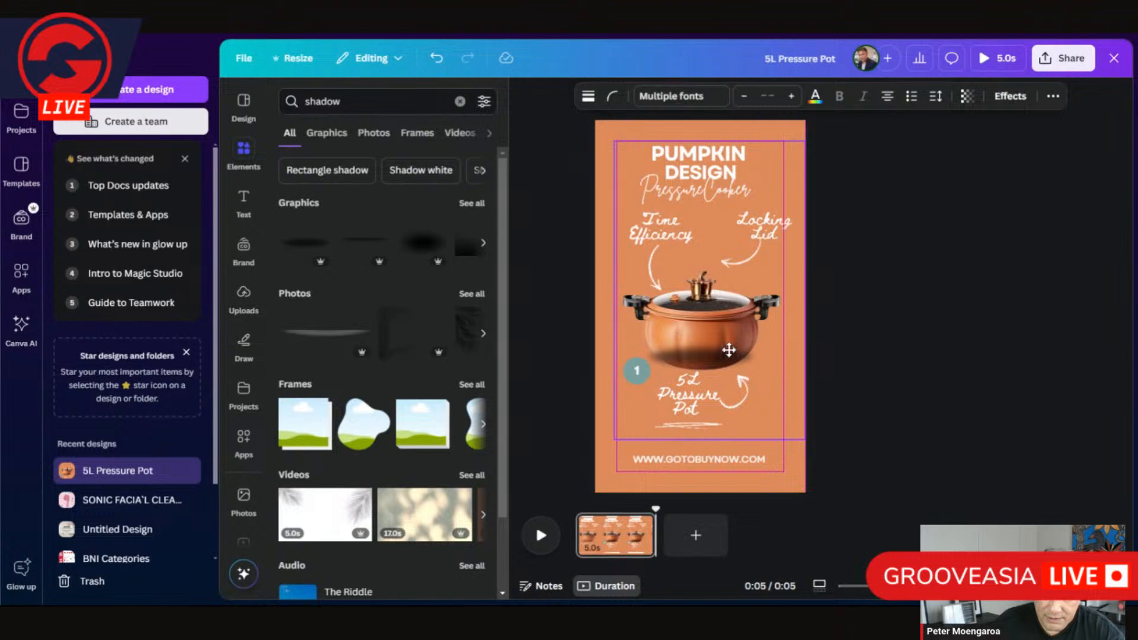
left_click(858, 395)
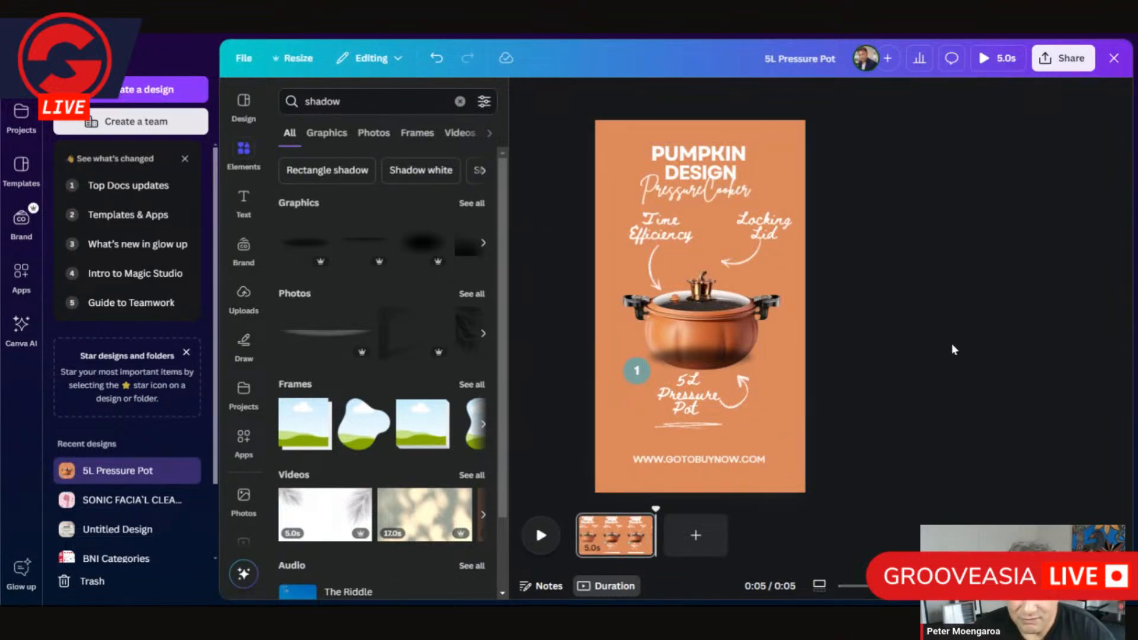
- Delete the round number 1 badge beside the pot and play back the reel
left_click(638, 378)
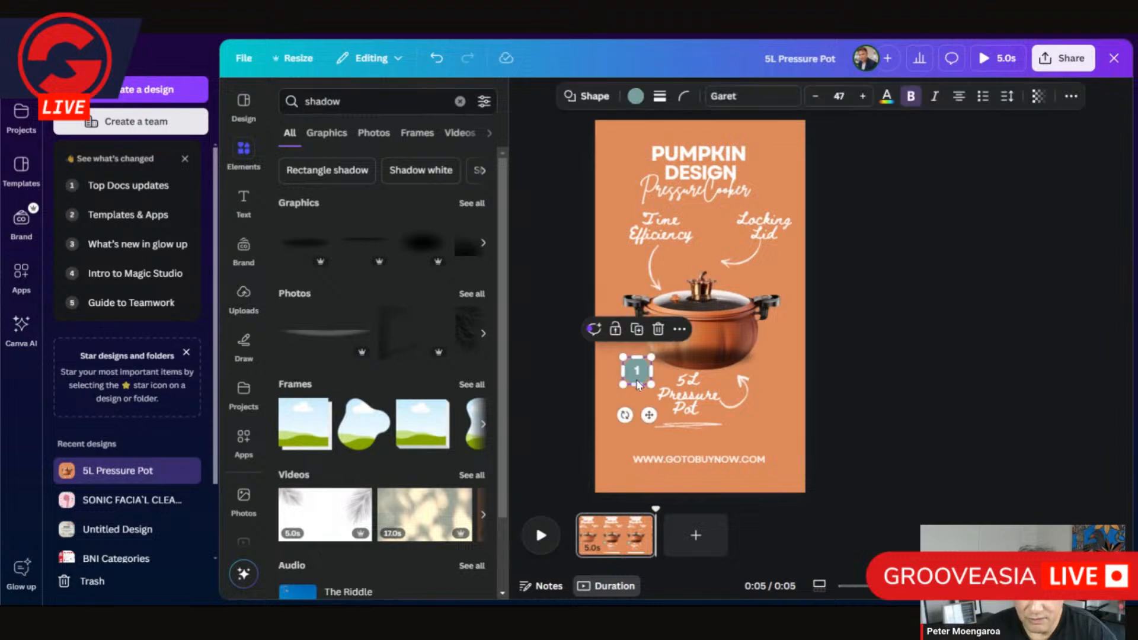
key("Delete")
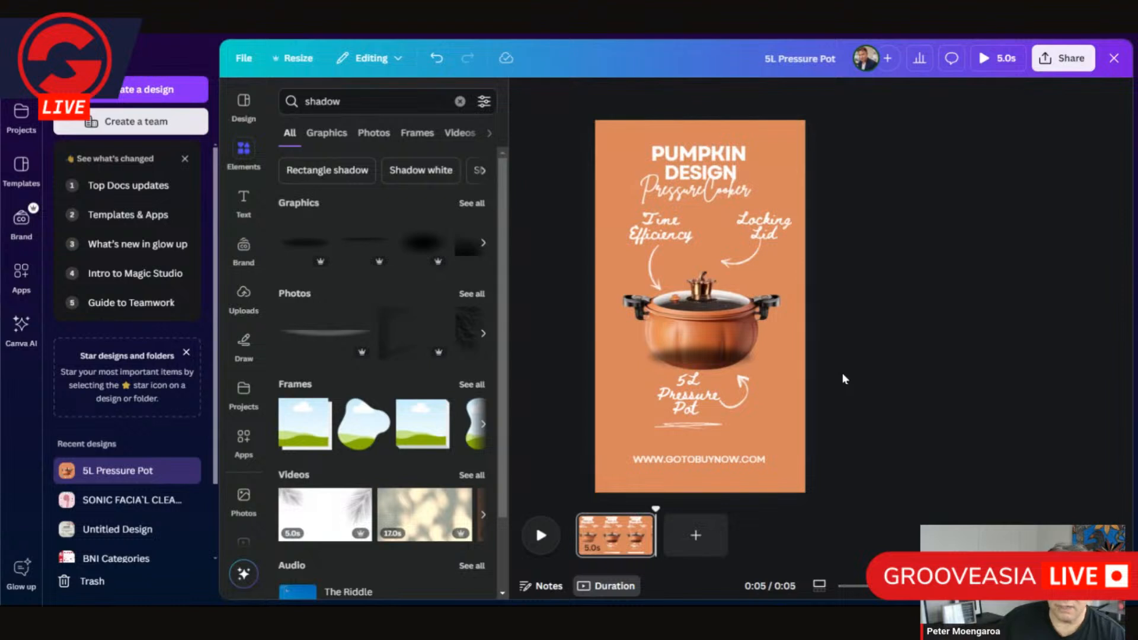
left_click(550, 536)
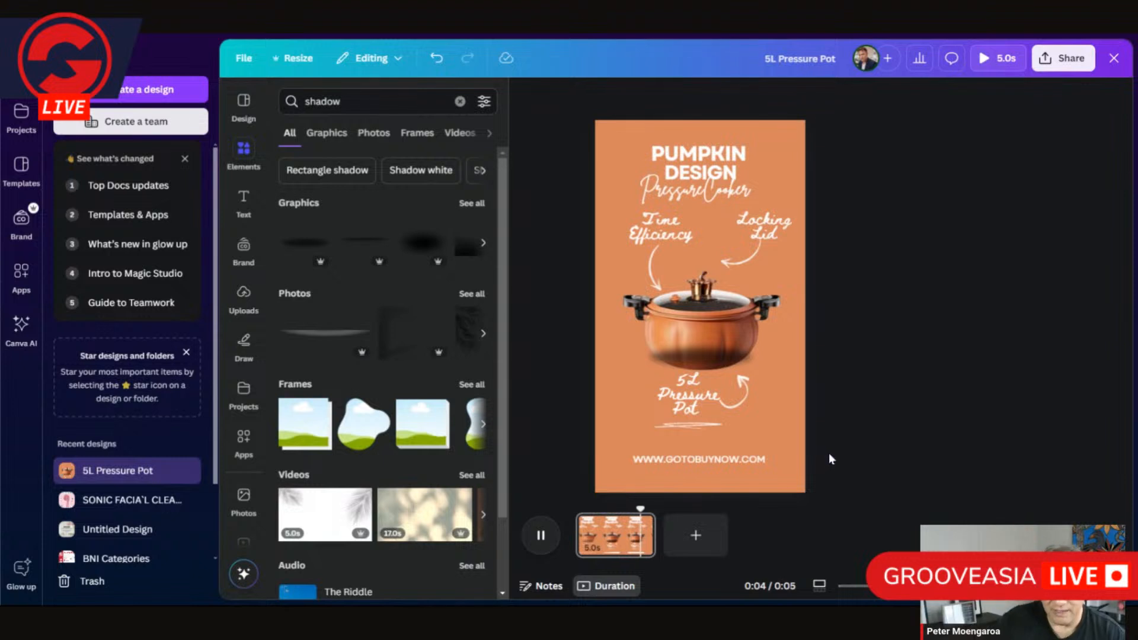
left_click(701, 461)
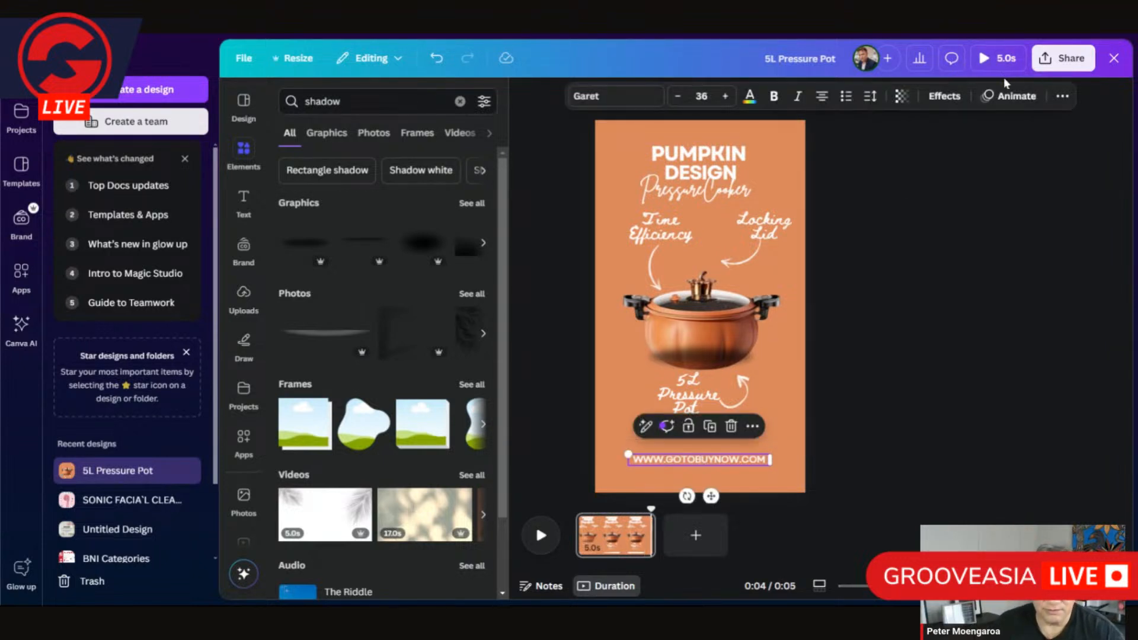
left_click(1011, 98)
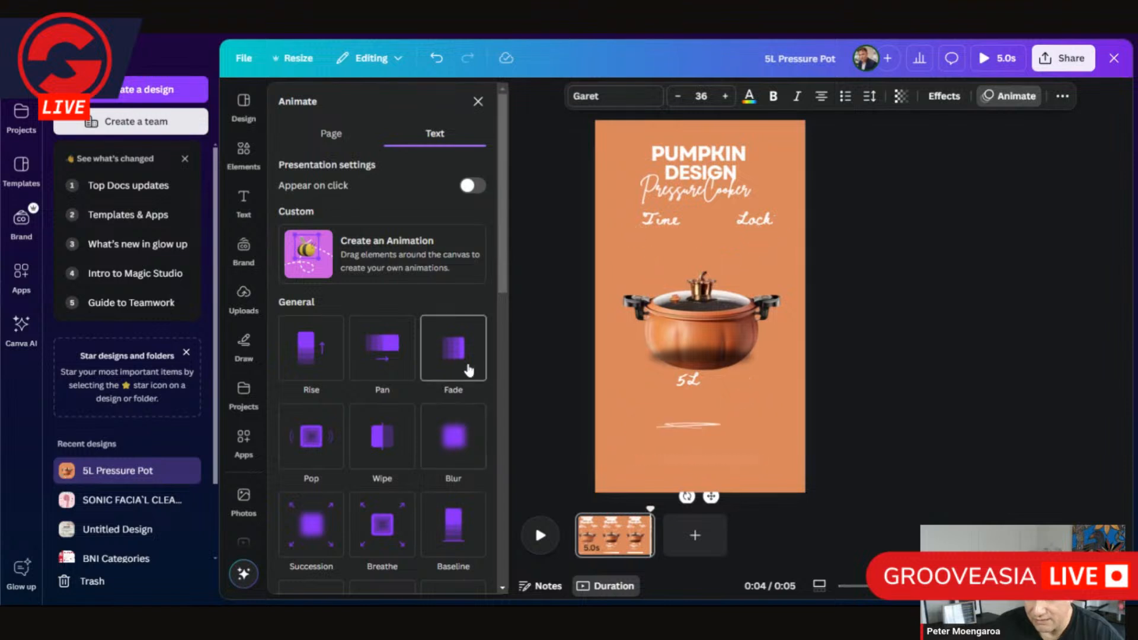
scroll(391, 531, "down", 3)
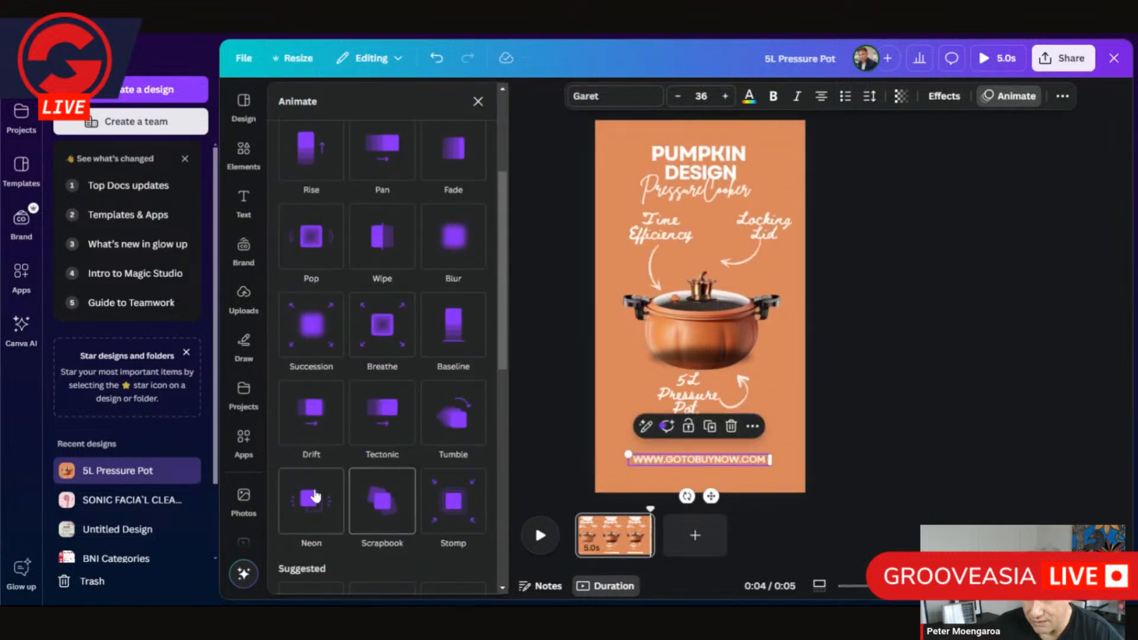
left_click(322, 504)
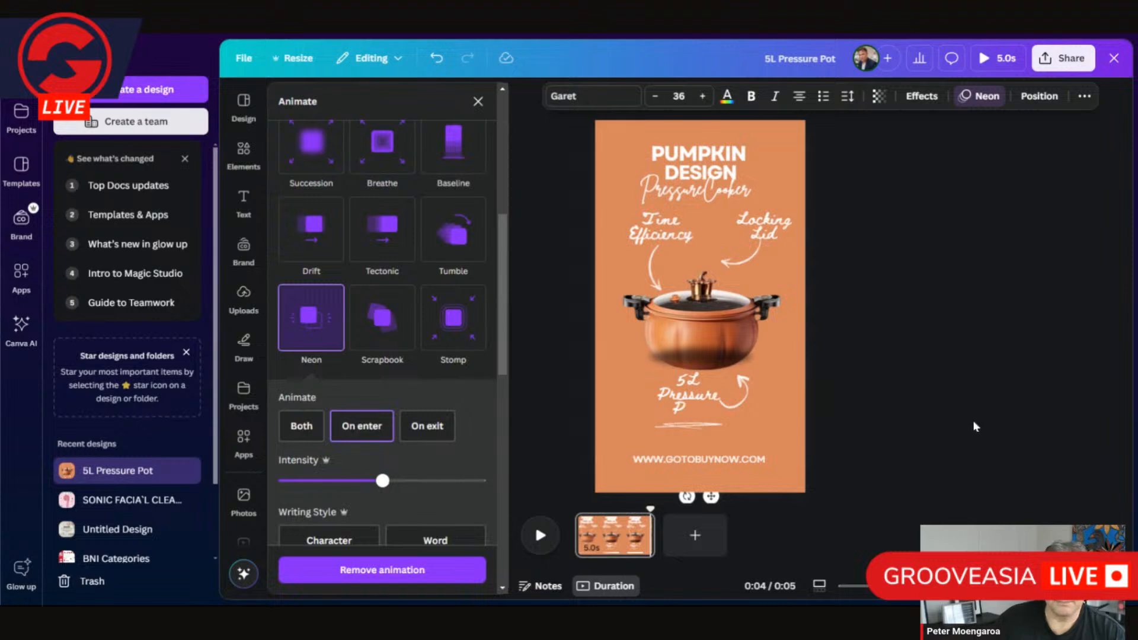
left_click(802, 489)
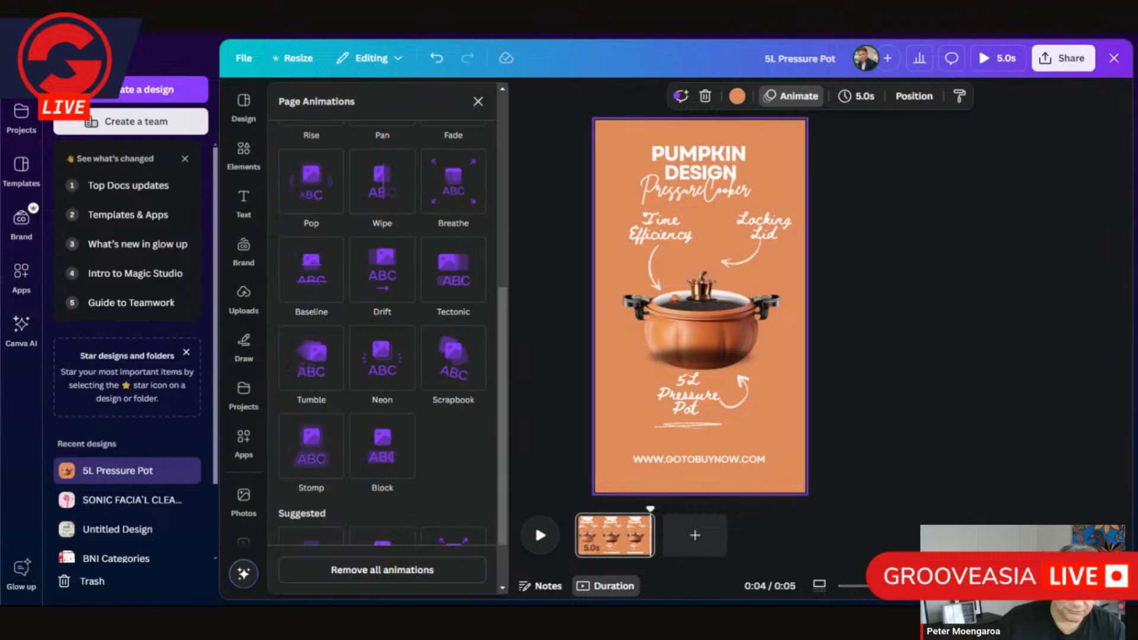
- Send the shadow image over the pot's base to the back and move it slightly down beneath the pot
left_click(700, 354)
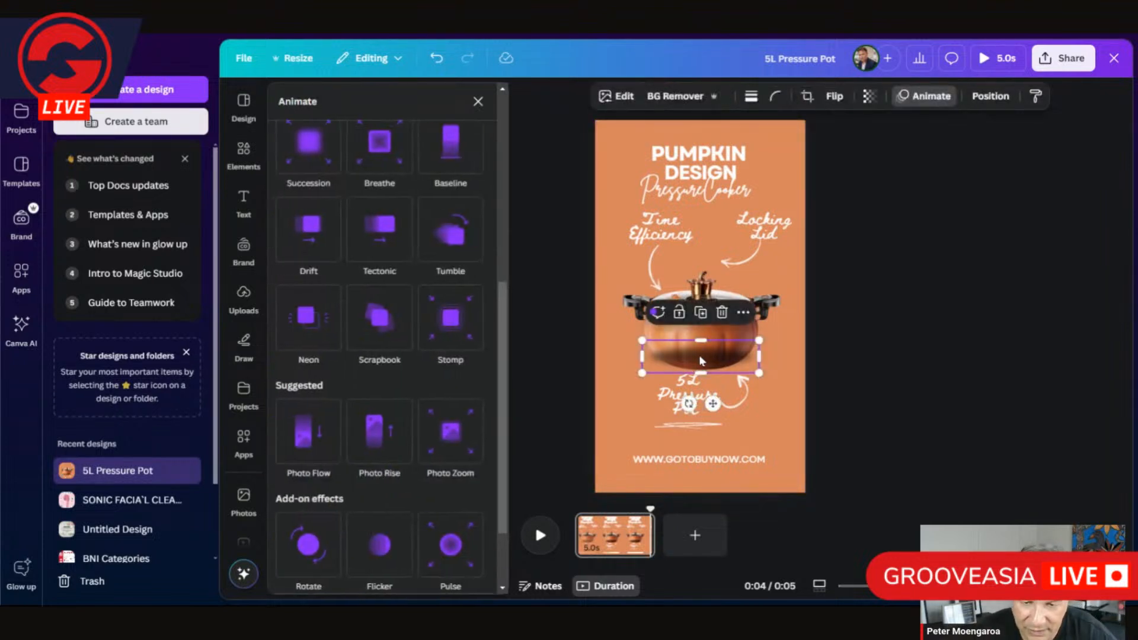
right_click(712, 362)
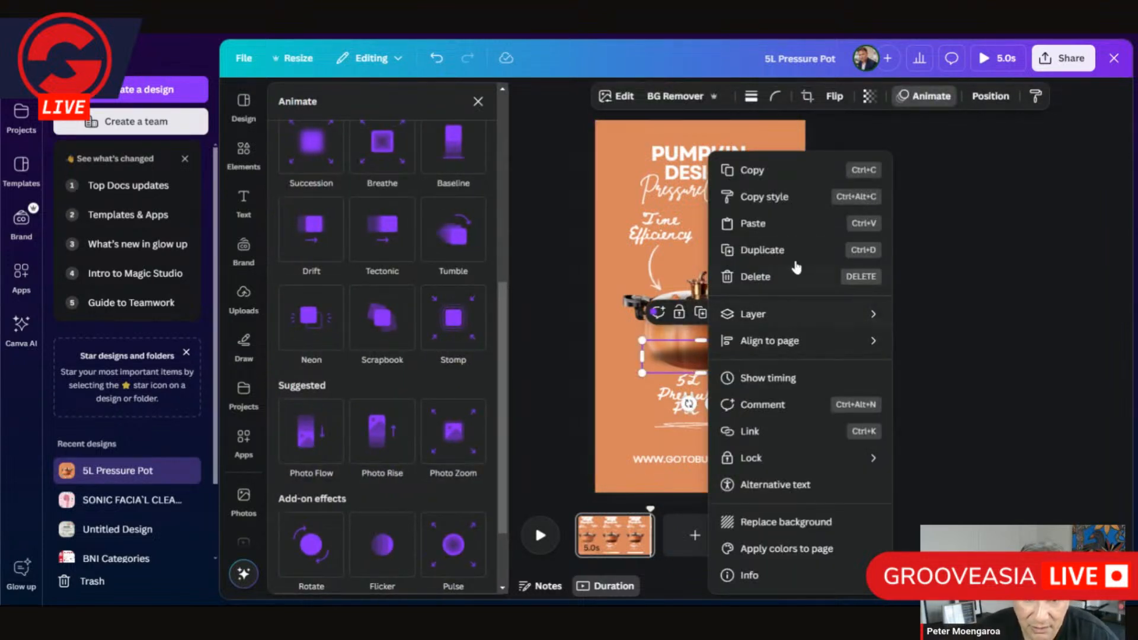
mouse_move(872, 314)
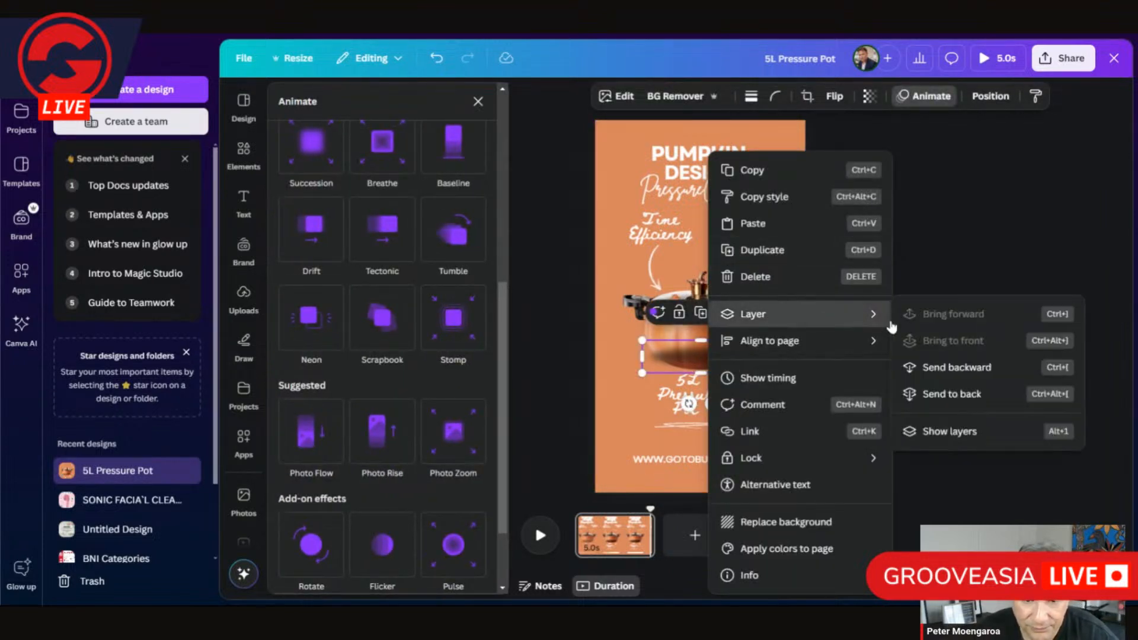
left_click(956, 394)
left_click_drag(741, 371, 742, 379)
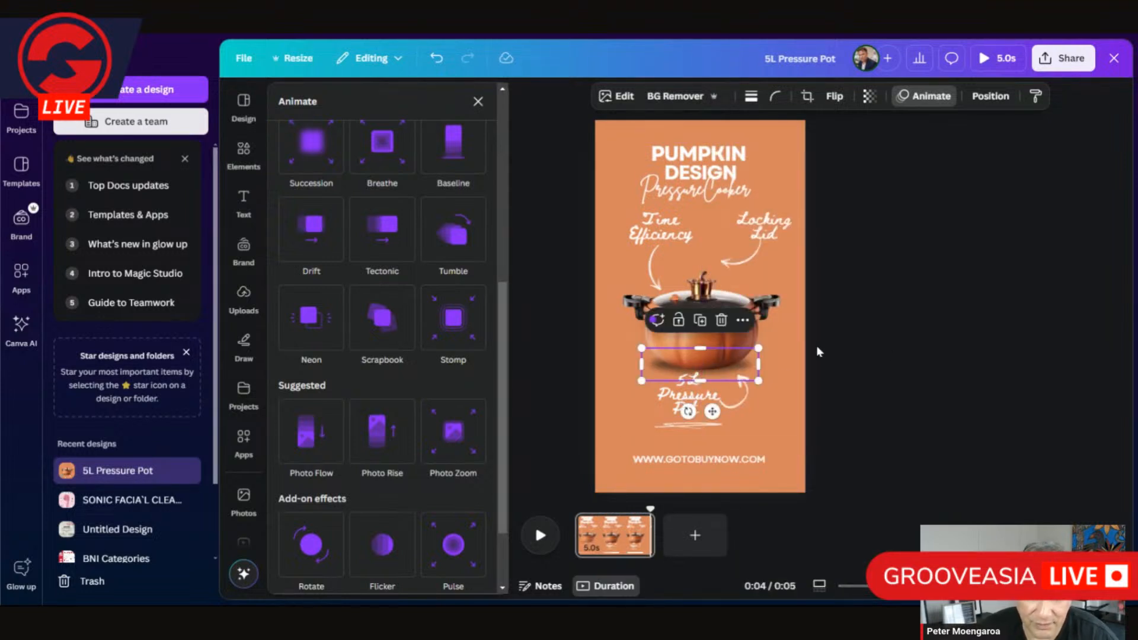
left_click(913, 272)
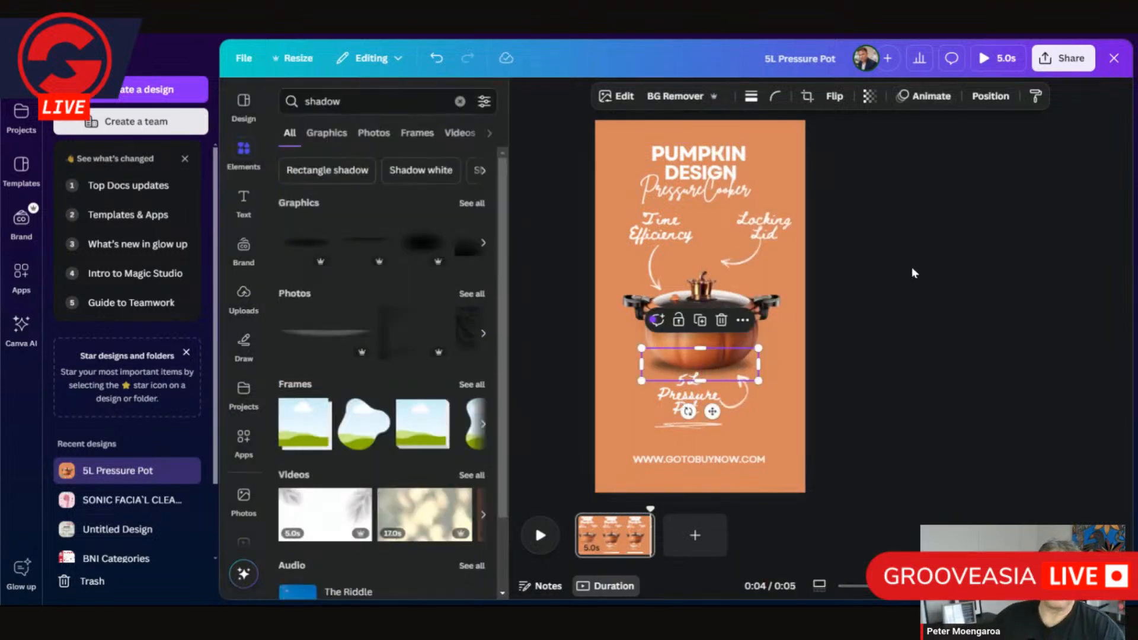
left_click(791, 271)
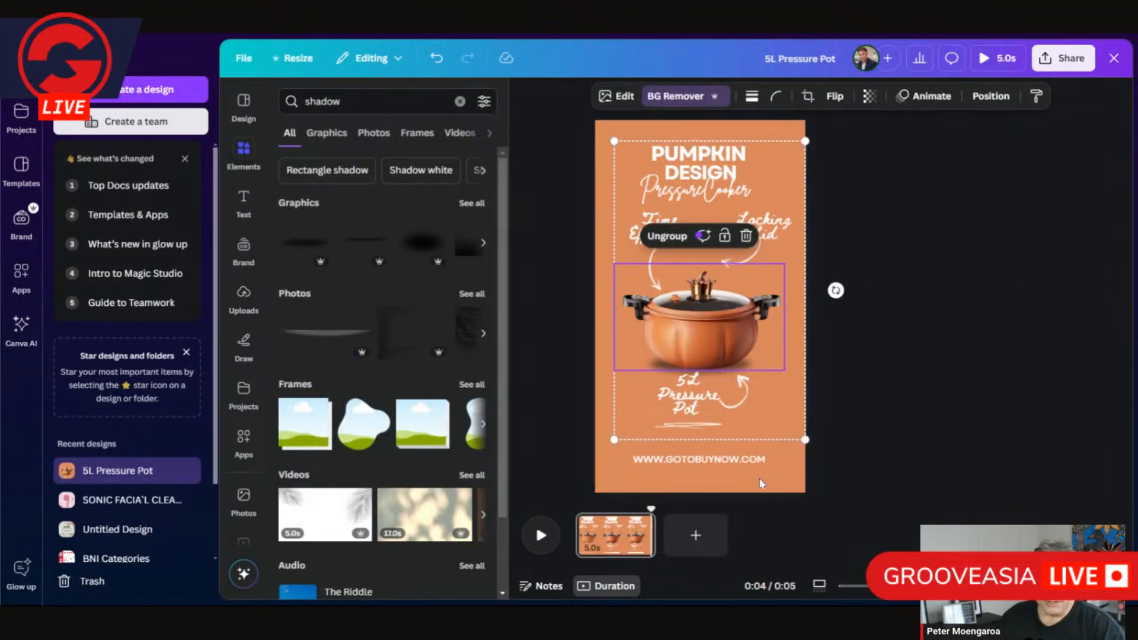
left_click(867, 465)
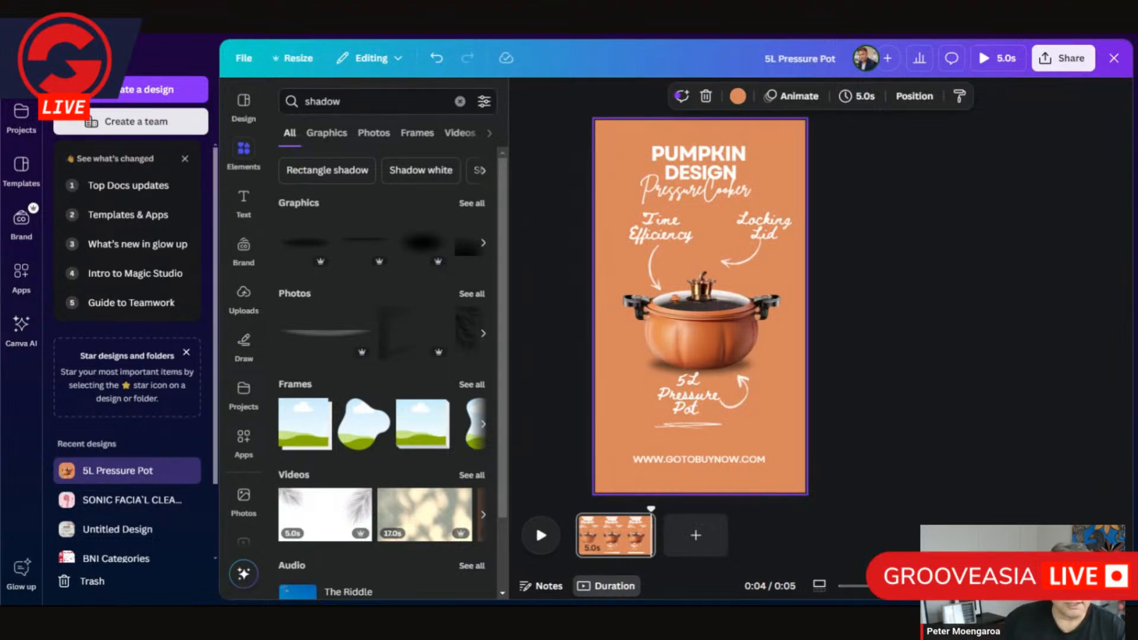
- Download the design as a GIF at 1,080 × 1,920 px
left_click(1066, 67)
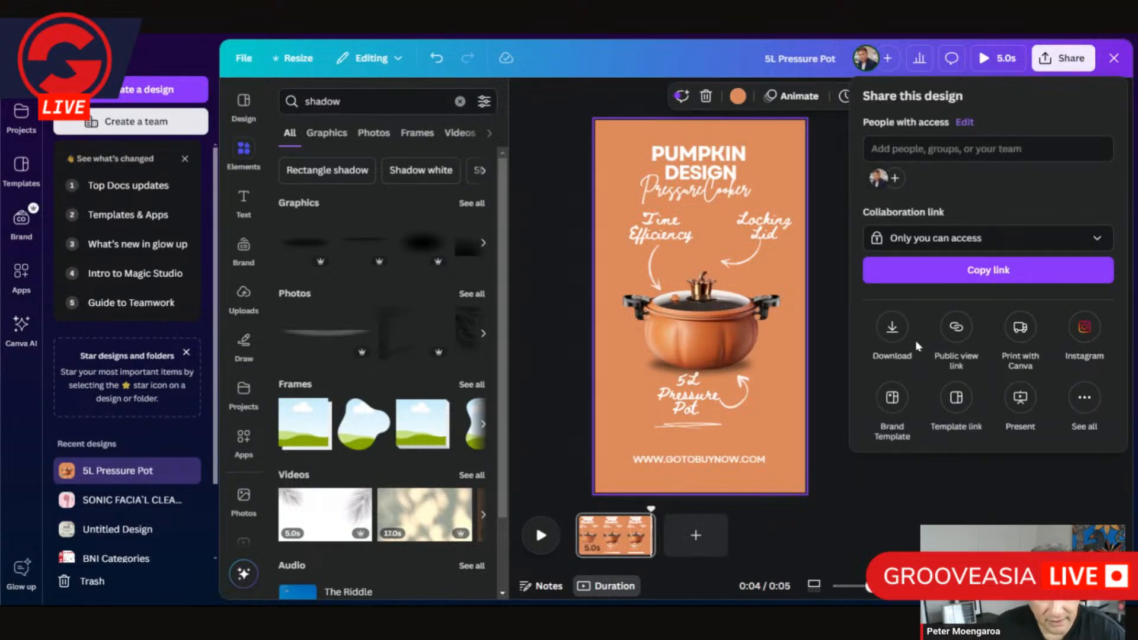
left_click(894, 330)
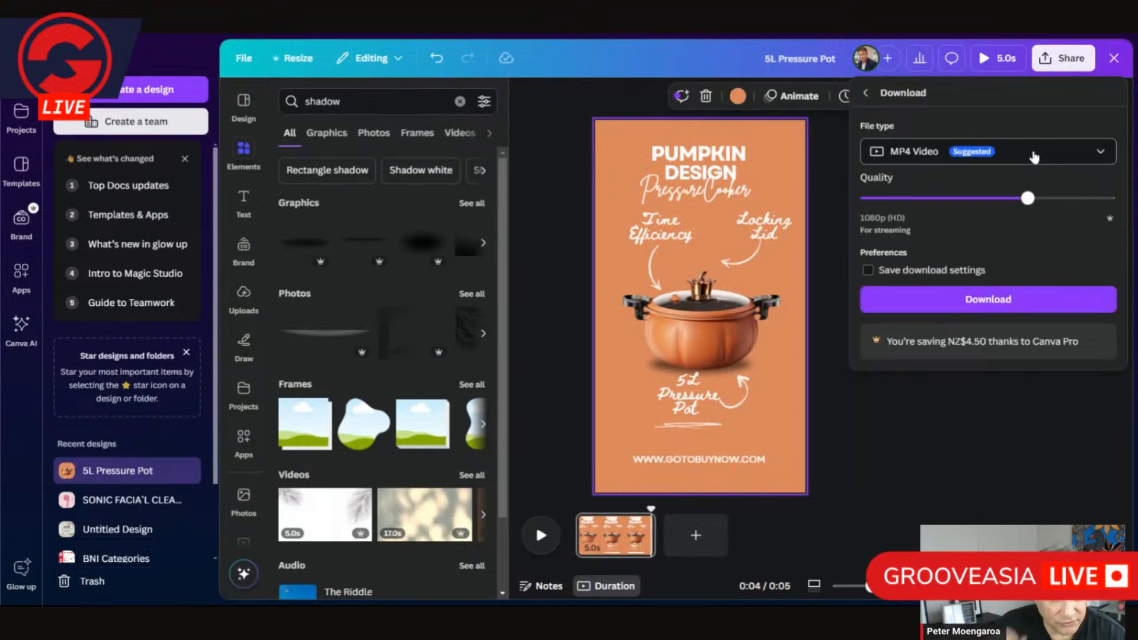
left_click(1035, 157)
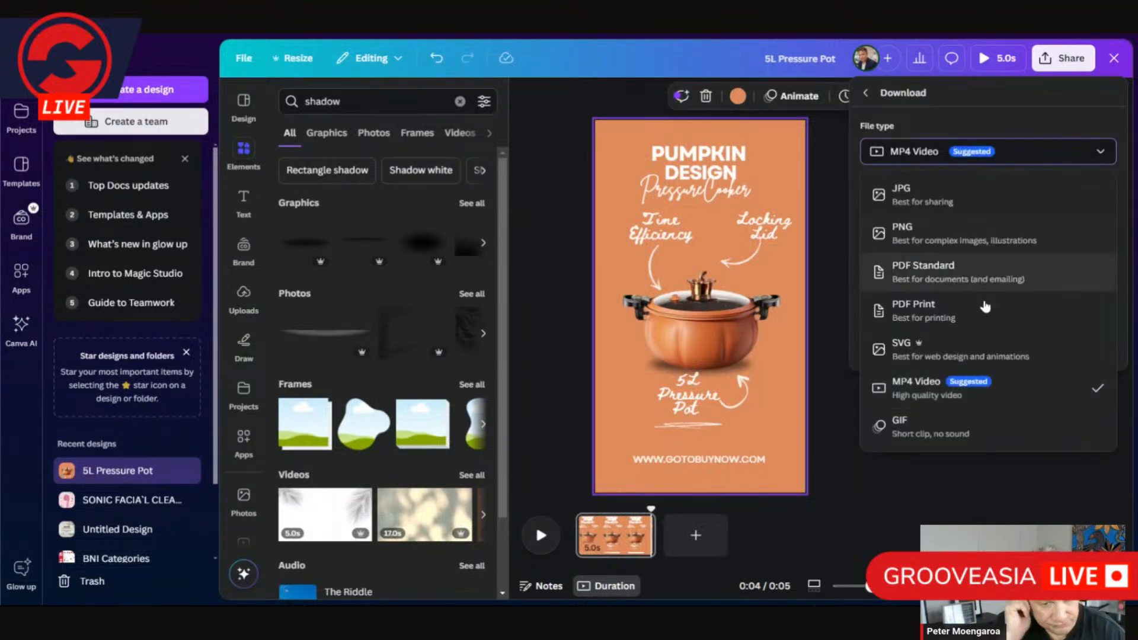
left_click(937, 428)
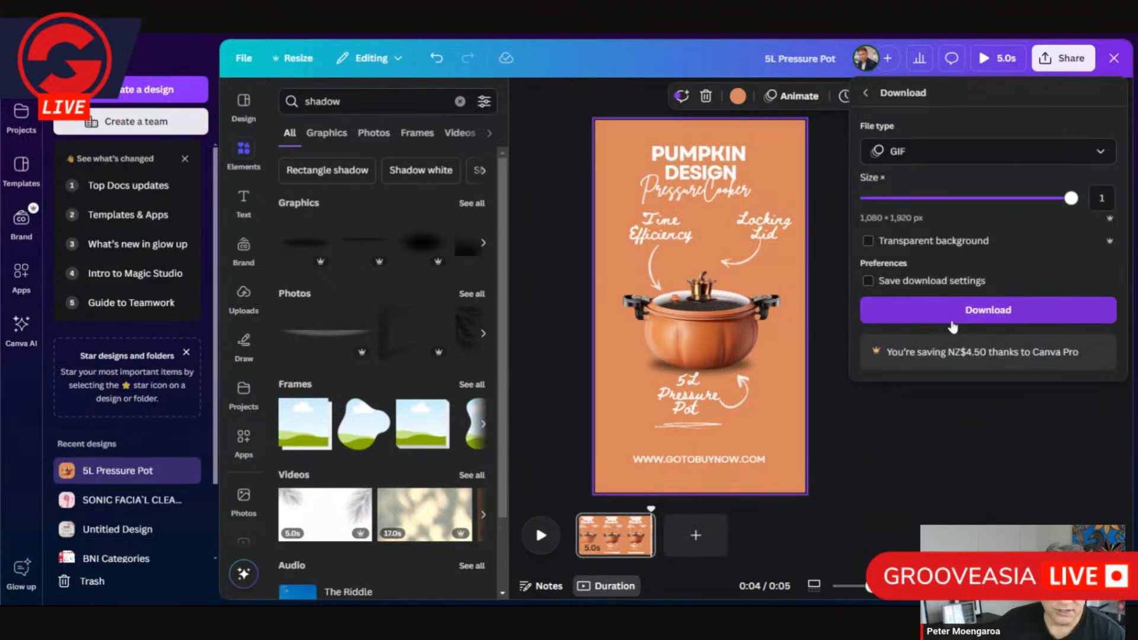
left_click(982, 312)
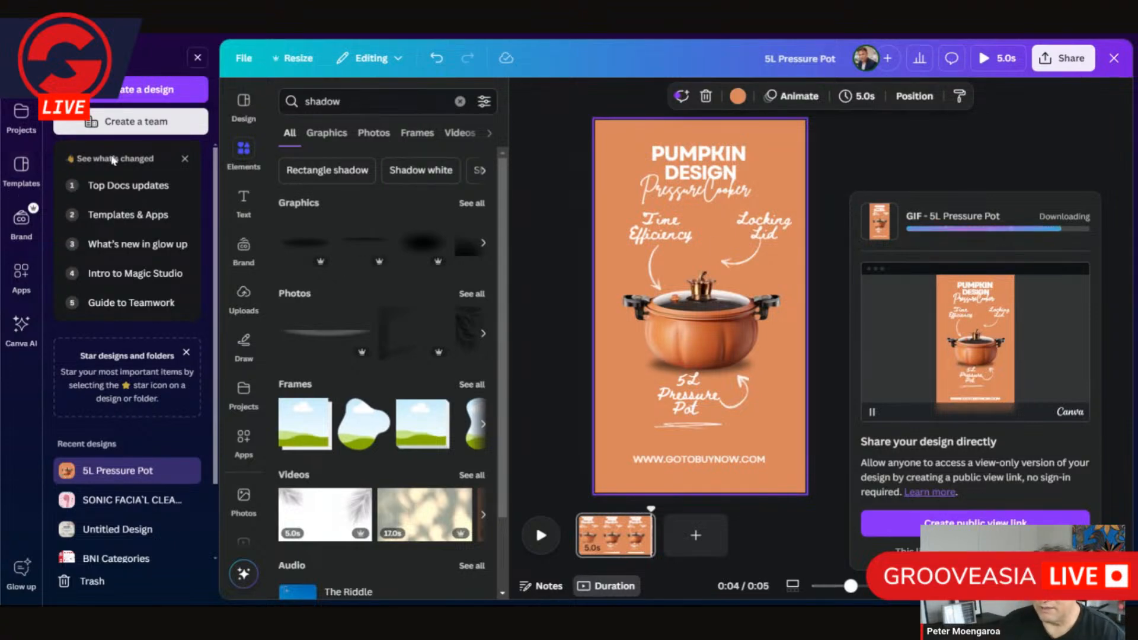
- Return to the Canva home page and open the online-influencer (1080 x 1080) design from the recent designs
left_click(27, 77)
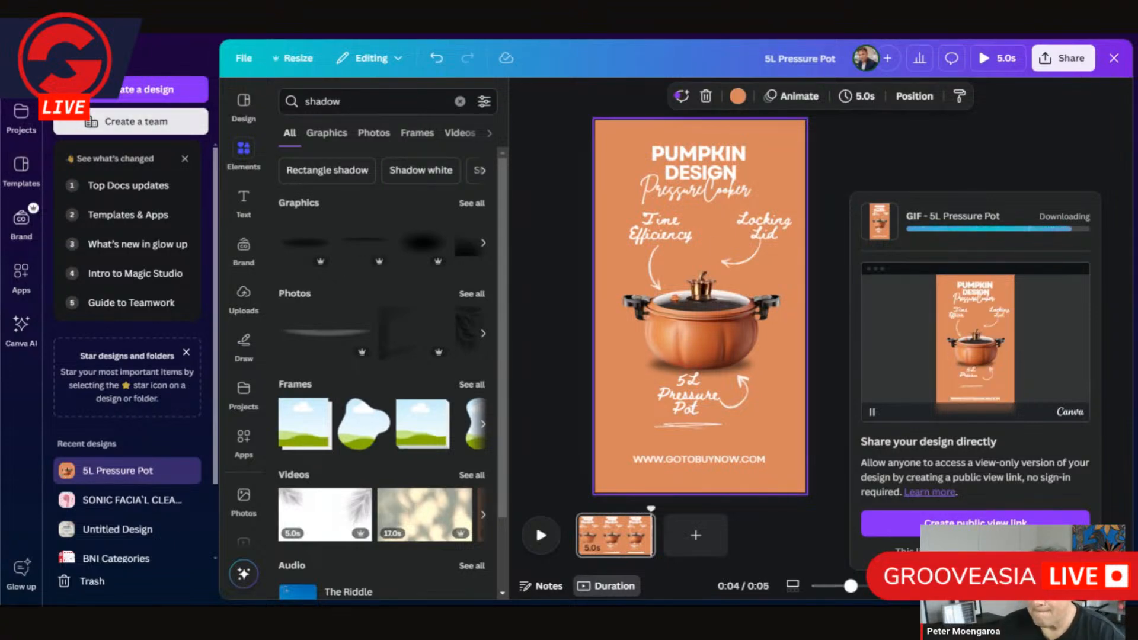
scroll(413, 224, "down", 1)
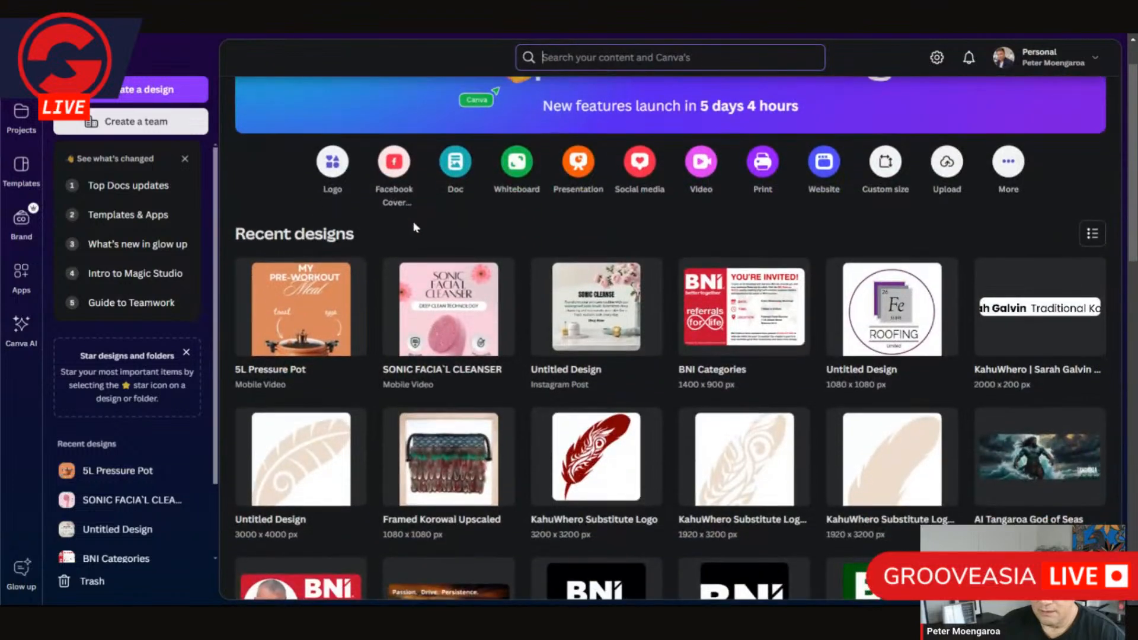
scroll(414, 224, "up", 1)
scroll(415, 219, "down", 7)
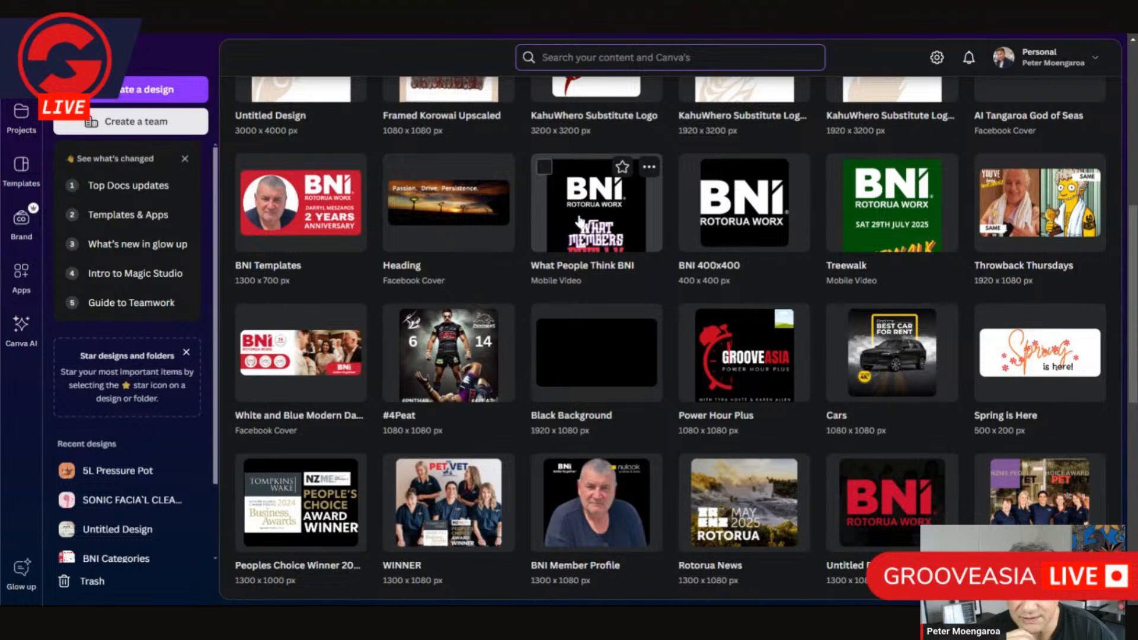
scroll(580, 223, "down", 1)
scroll(580, 222, "down", 5)
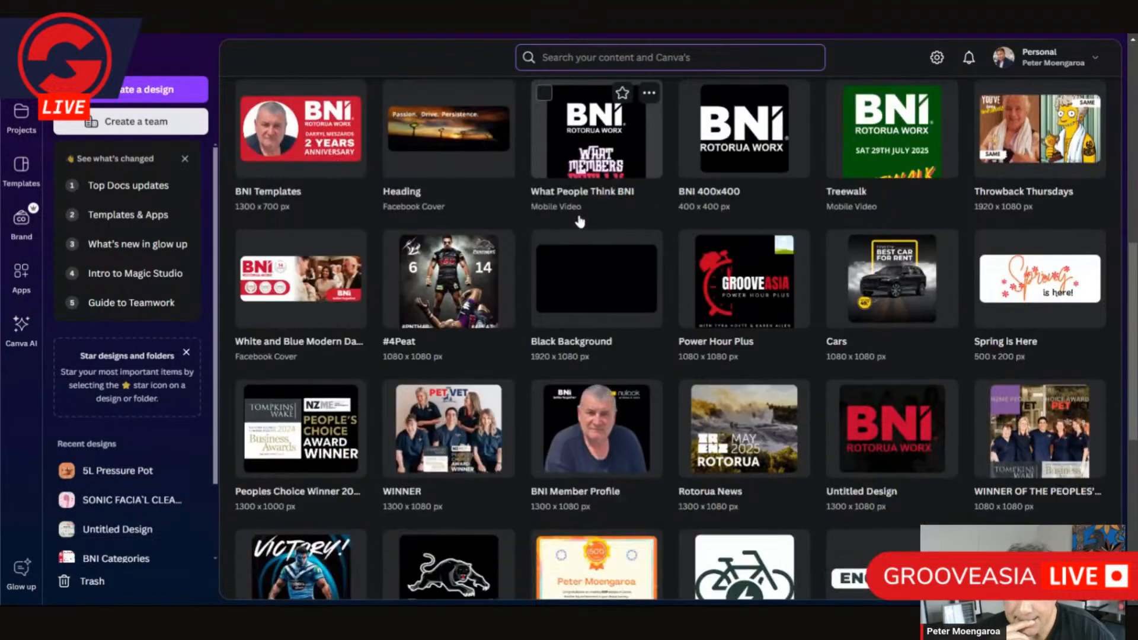
scroll(580, 221, "down", 3)
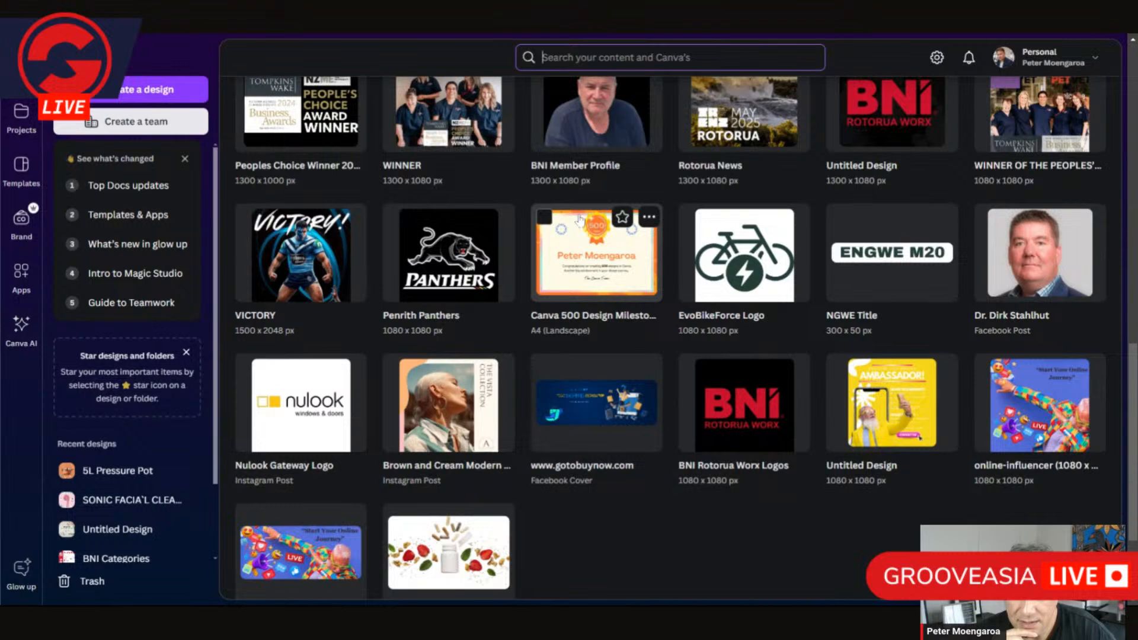
left_click(1059, 402)
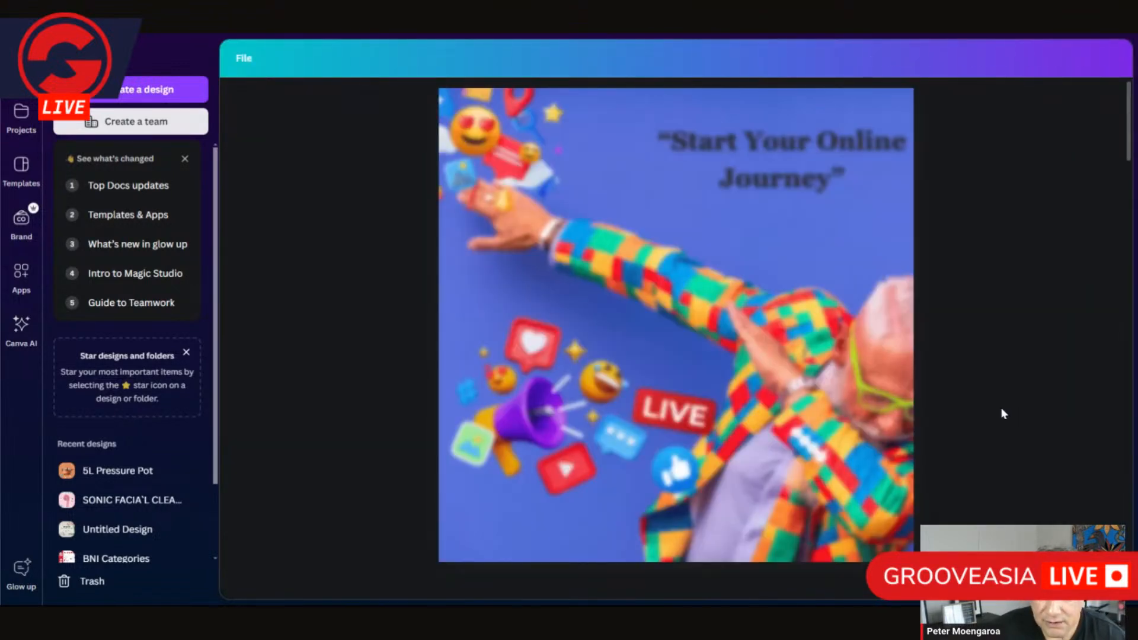
- Look through the first pages of the online-influencer design
scroll(913, 428, "down", 5)
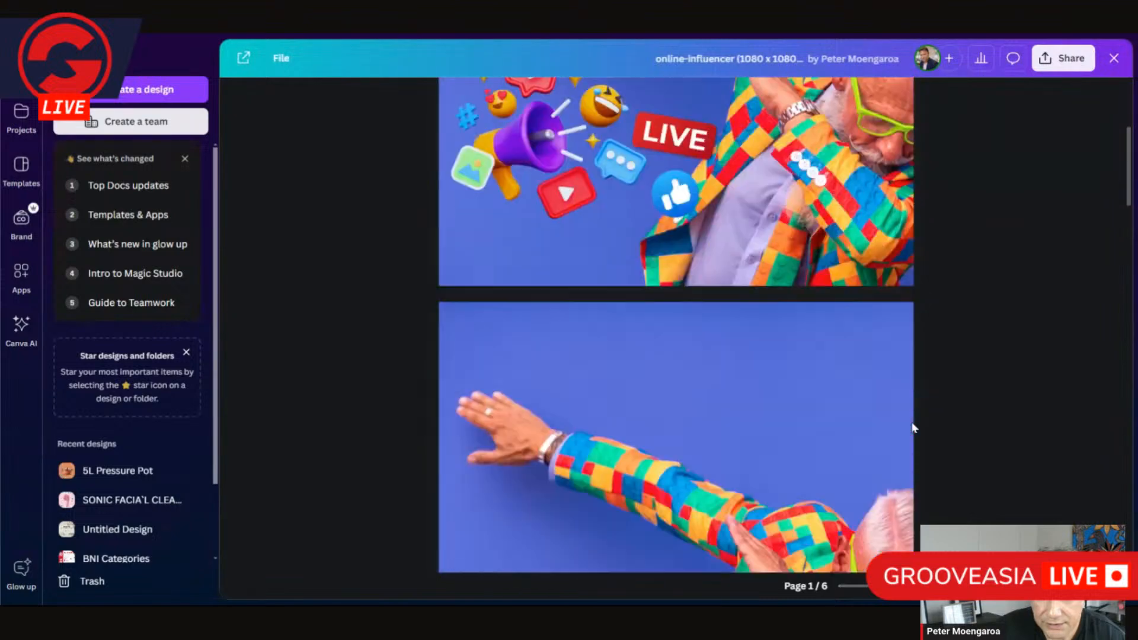
scroll(913, 428, "down", 5)
scroll(894, 442, "up", 4)
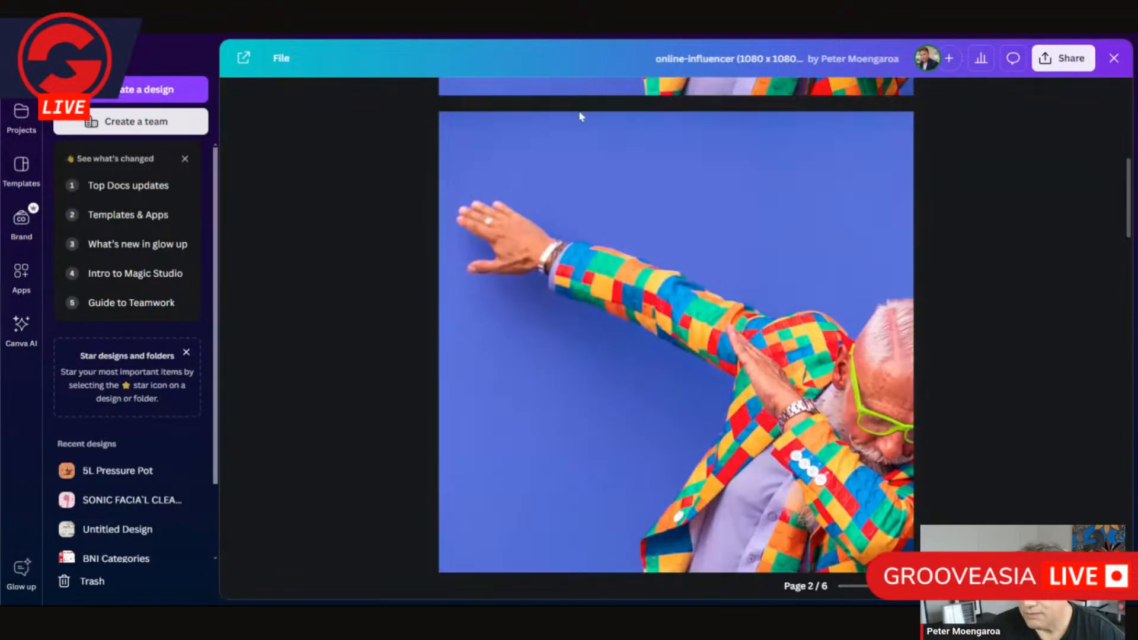
- Return to the home page and open the SONIC FACIA`L CLEANSER mobile video from the recent designs
left_click(385, 38)
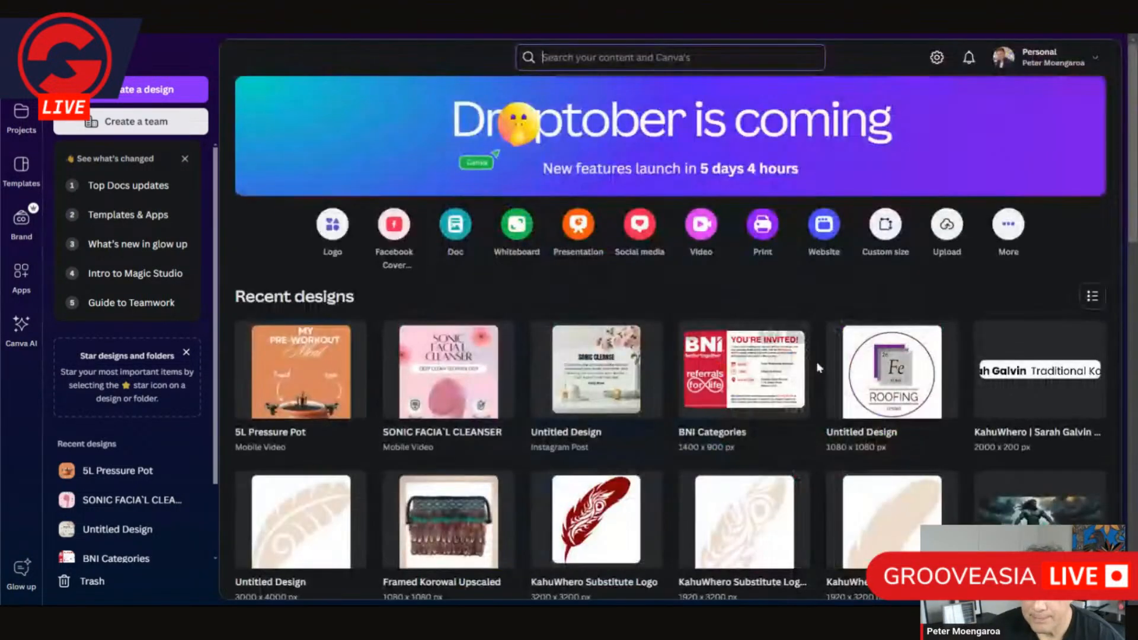
scroll(427, 318, "down", 5)
scroll(427, 318, "up", 4)
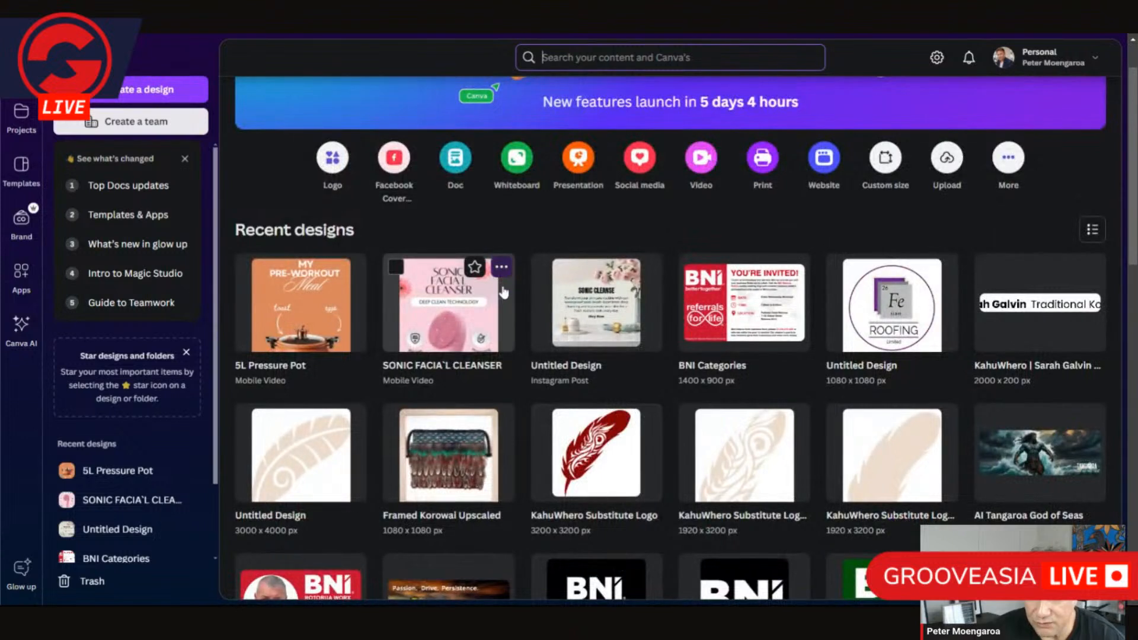
left_click(492, 322)
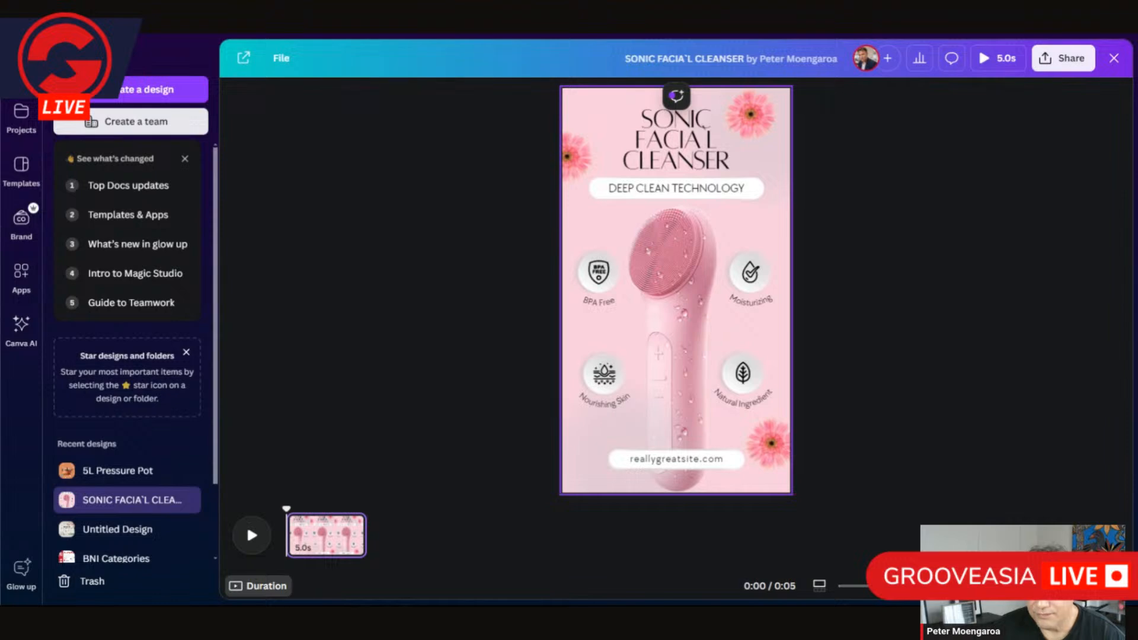
- Switch to the gotobuynow.com store and view the Waterproof Electric Sonic Facial Cleansing Brush product page in Health & Beauty
key("ctrl+Tab")
scroll(570, 140, "down", 3)
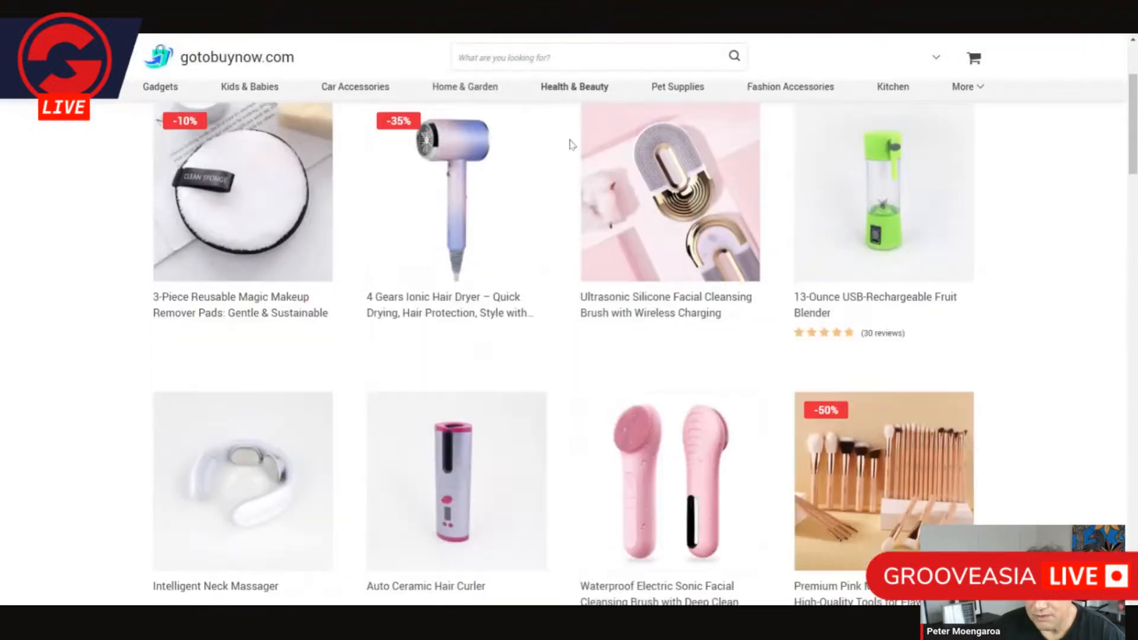
scroll(670, 362, "down", 2)
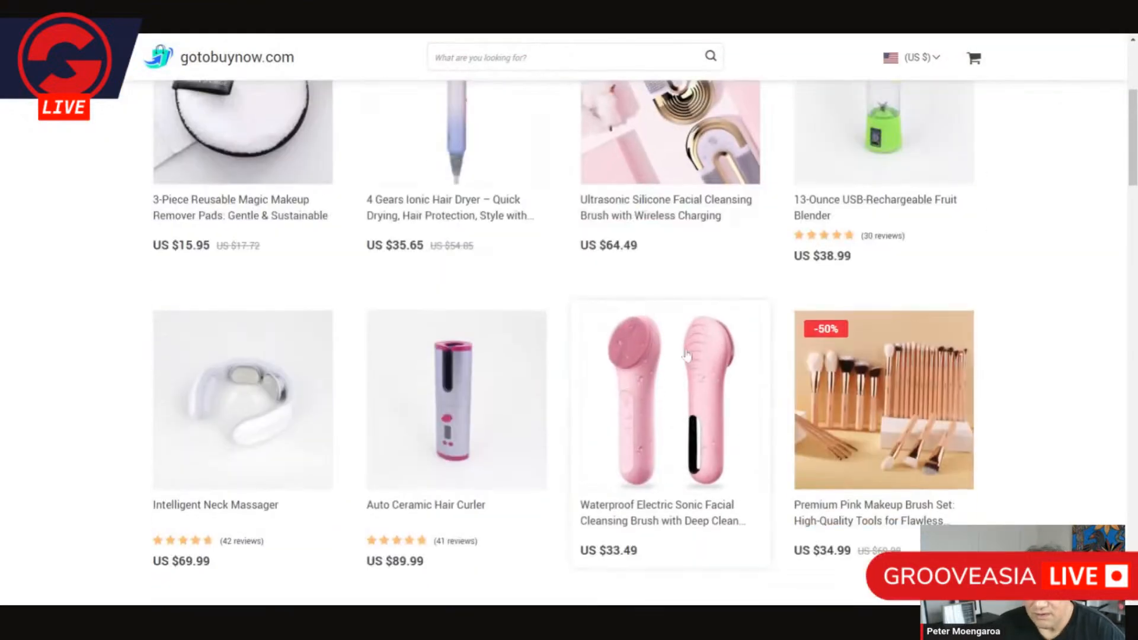
left_click(700, 381)
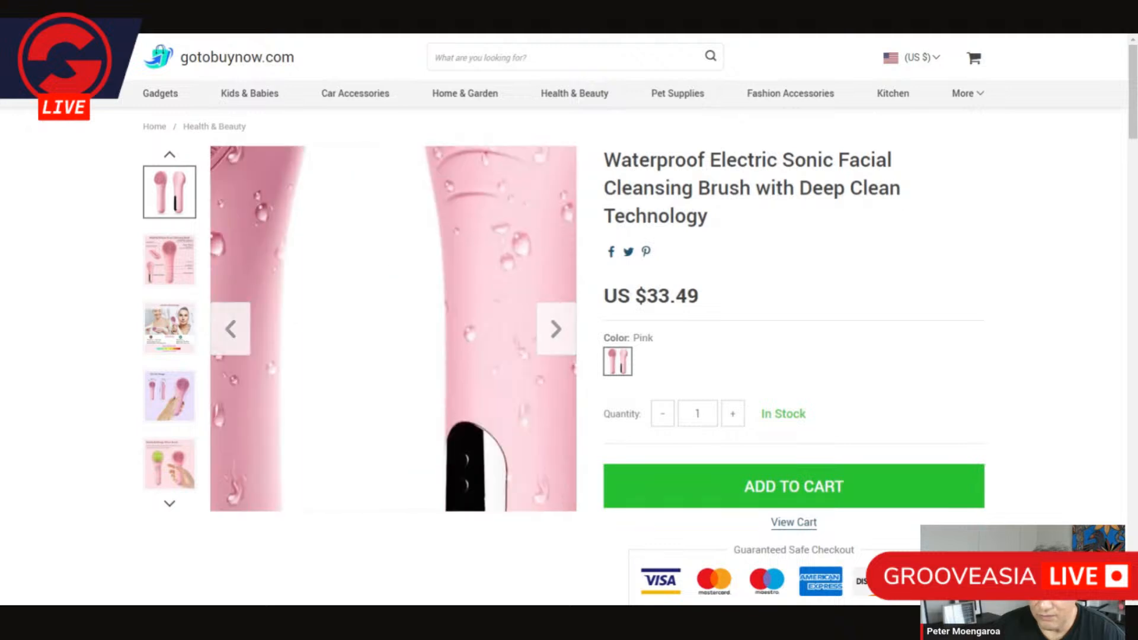
scroll(457, 496, "down", 3)
scroll(457, 495, "up", 3)
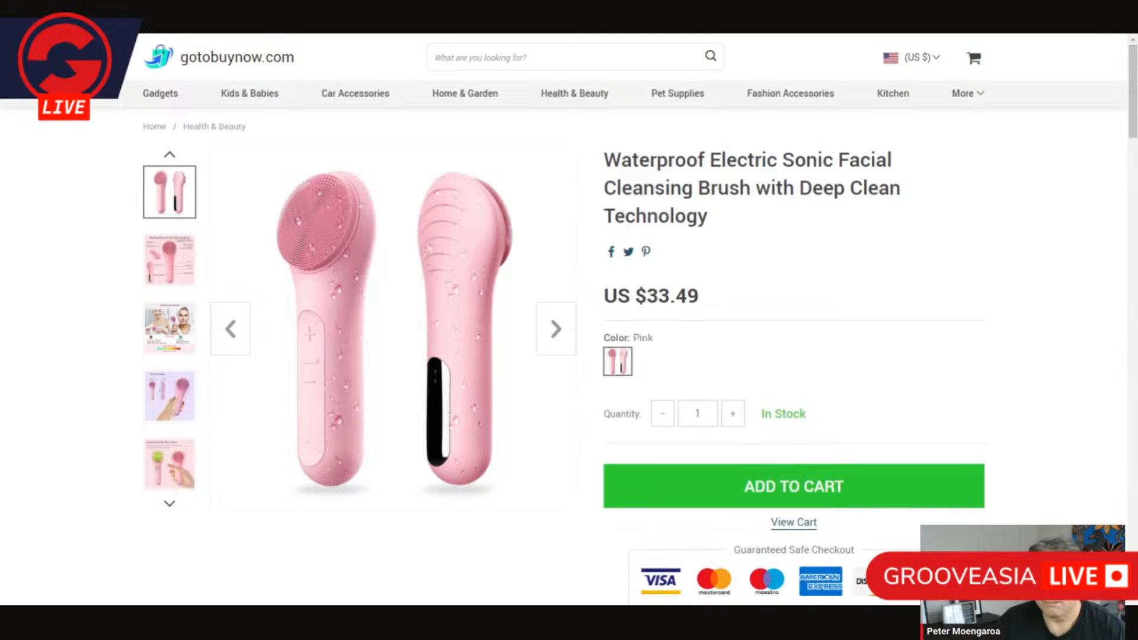
- Switch back to the SONIC FACIA`L CLEANSER design in Canva, deselect its title and play part of the reel
key("ctrl+Tab")
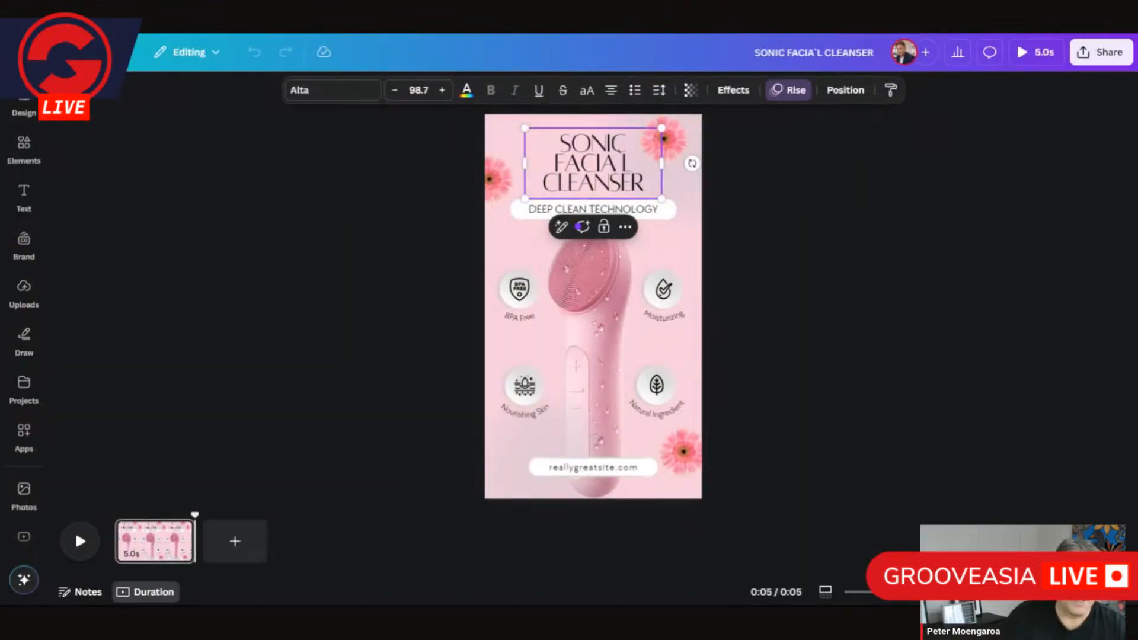
left_click(956, 364)
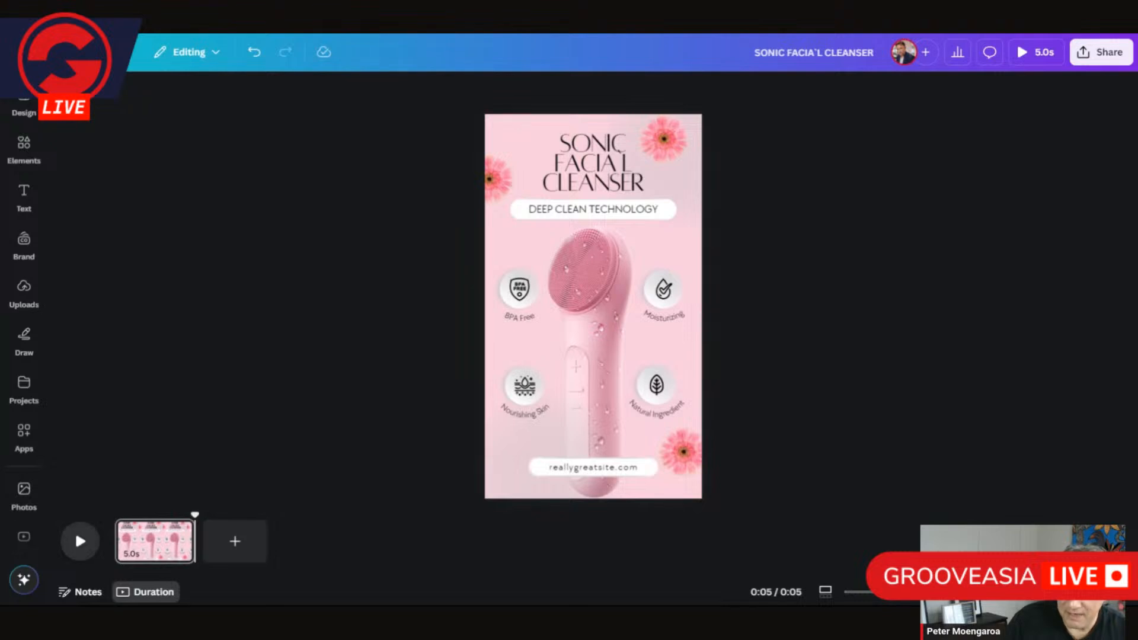
left_click(76, 540)
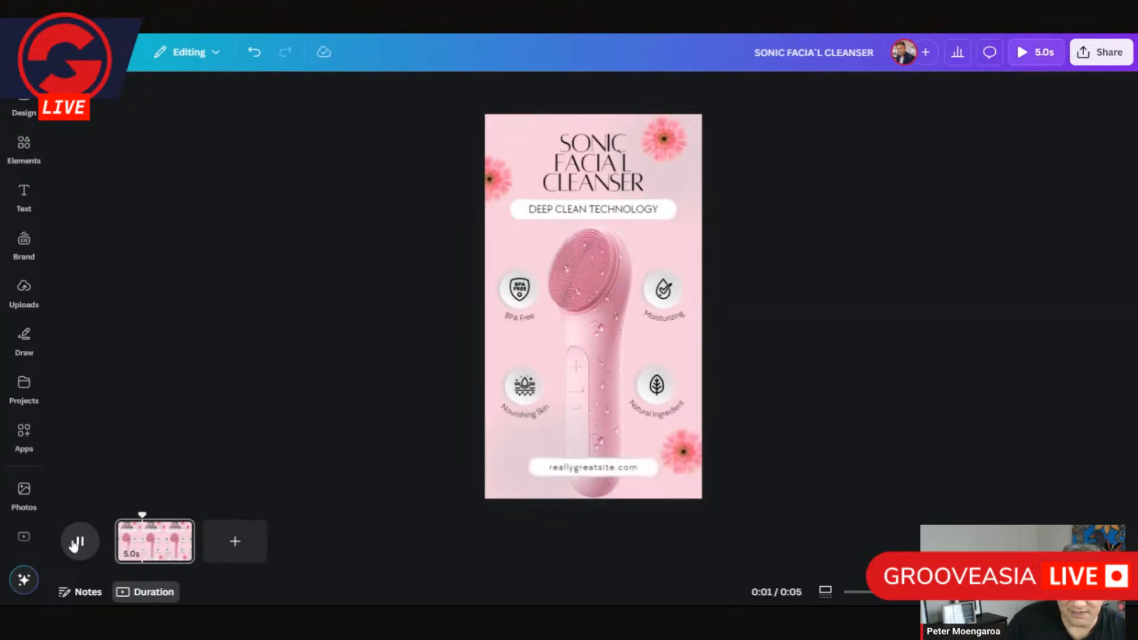
key("space")
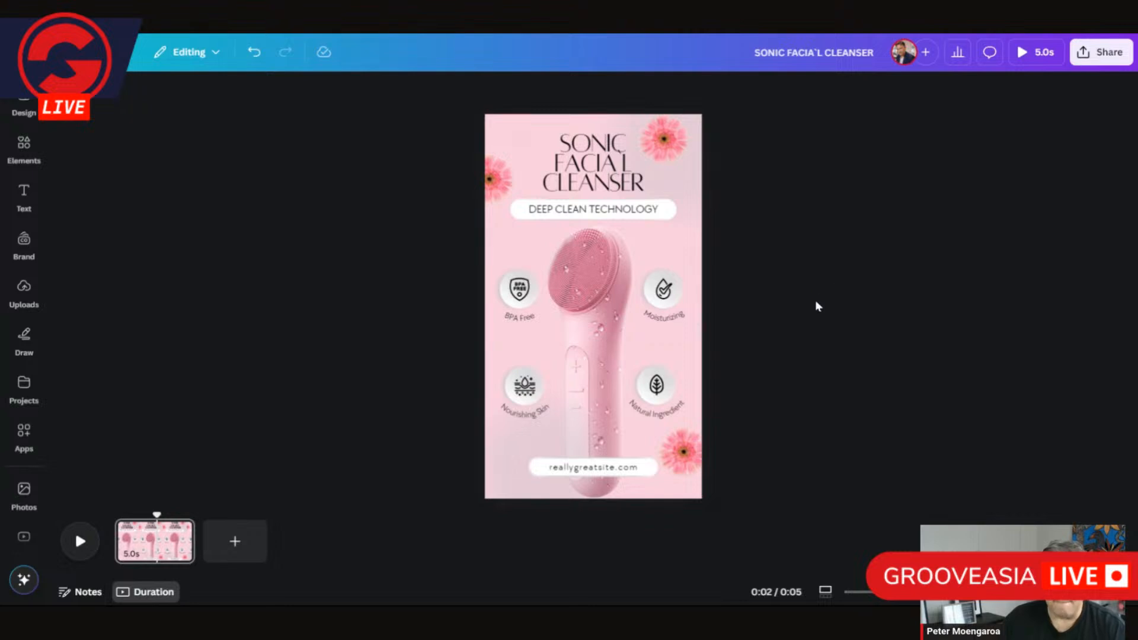
- Show the Mobile Video templates for the cleanser design and check the recent template searches
left_click(26, 111)
left_click(172, 95)
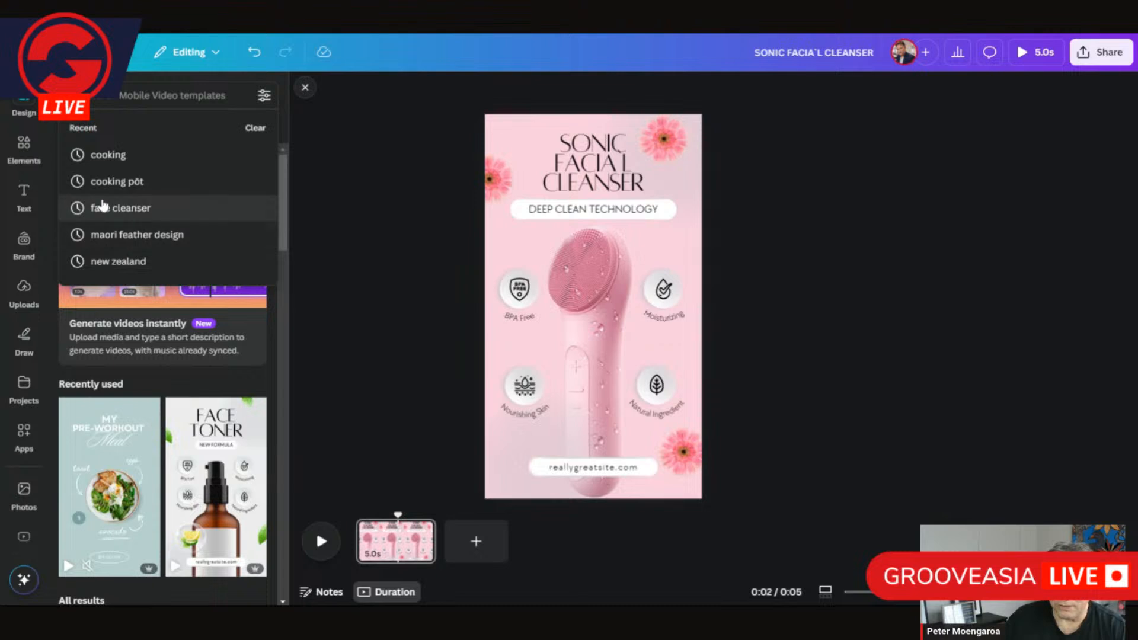
left_click(338, 123)
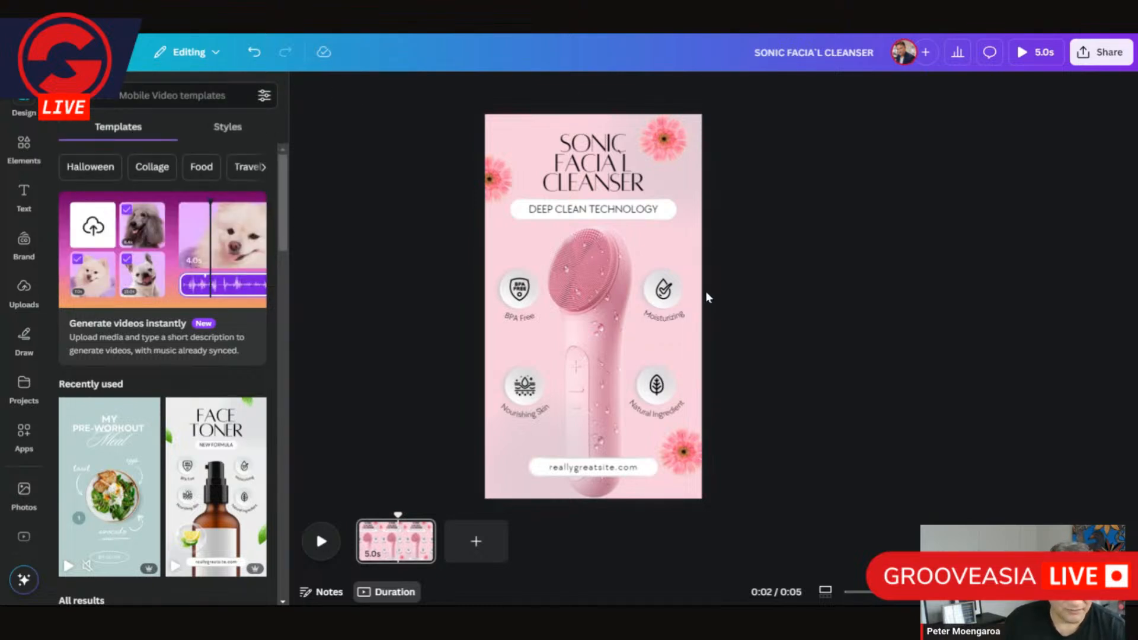
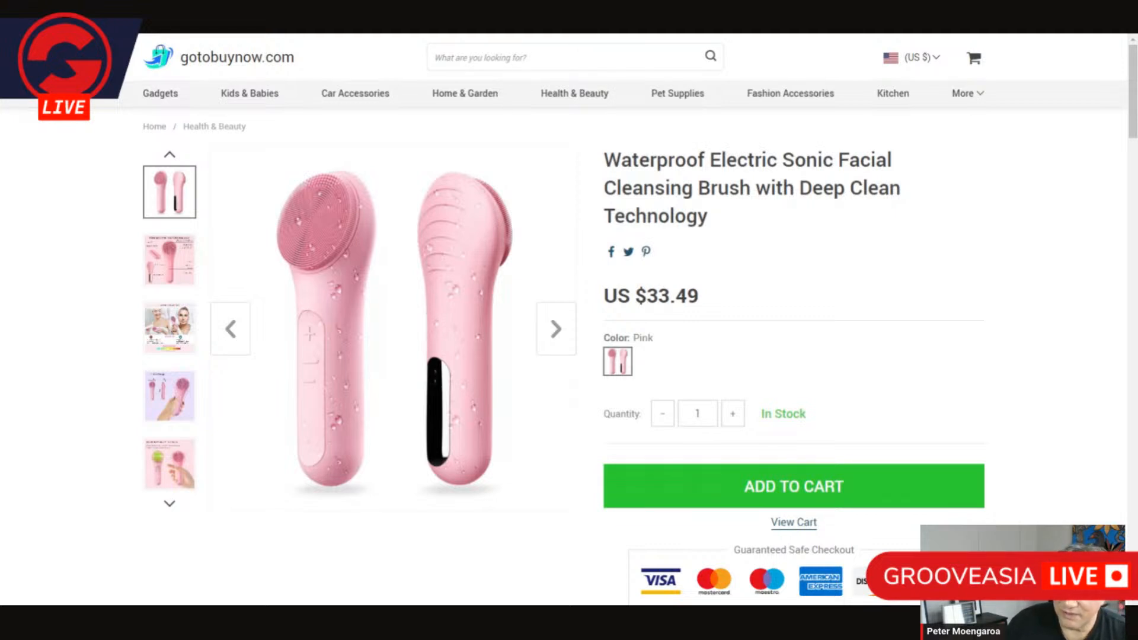
- Sign in to ChatGPT in a new browser tab with the account e-mail and password, and glance back at the facial brush product page
key("ctrl+t")
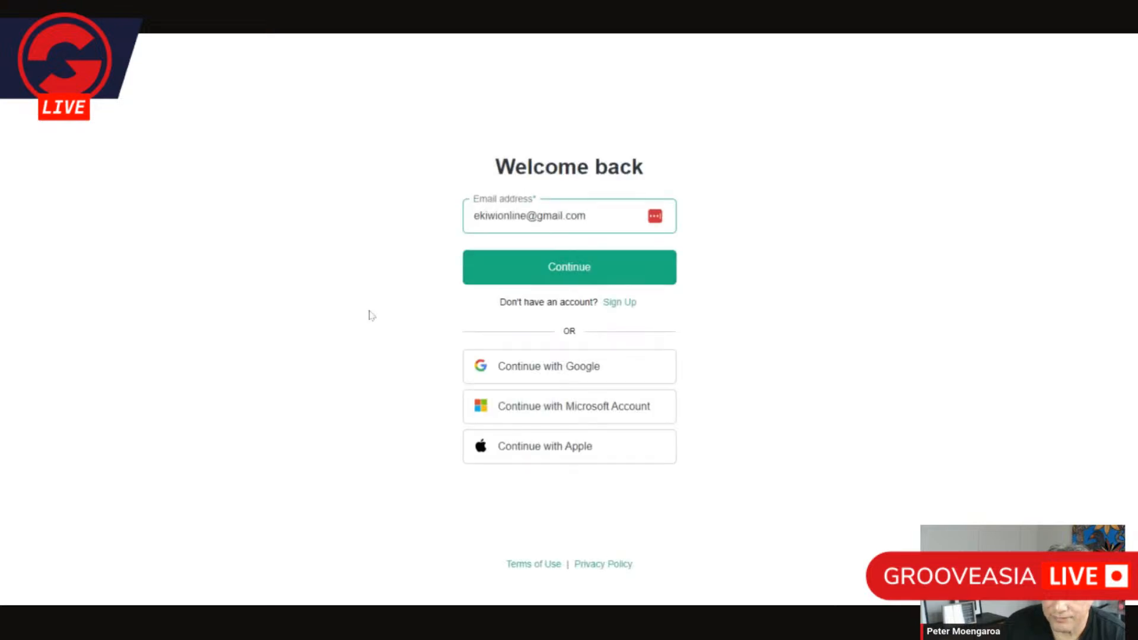
left_click(622, 356)
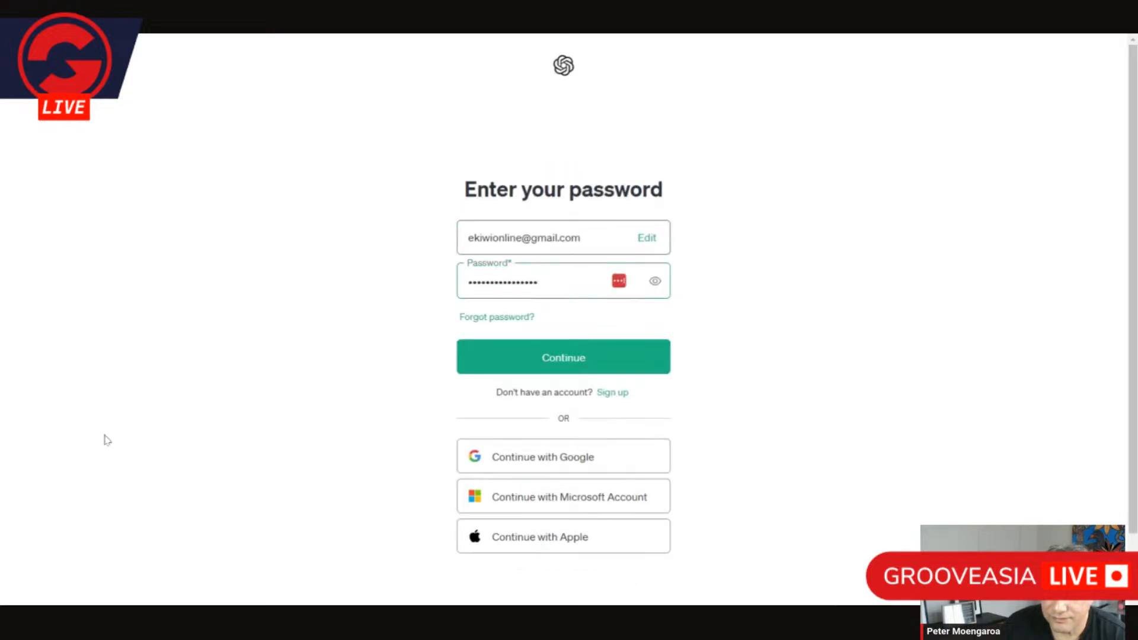
left_click(554, 362)
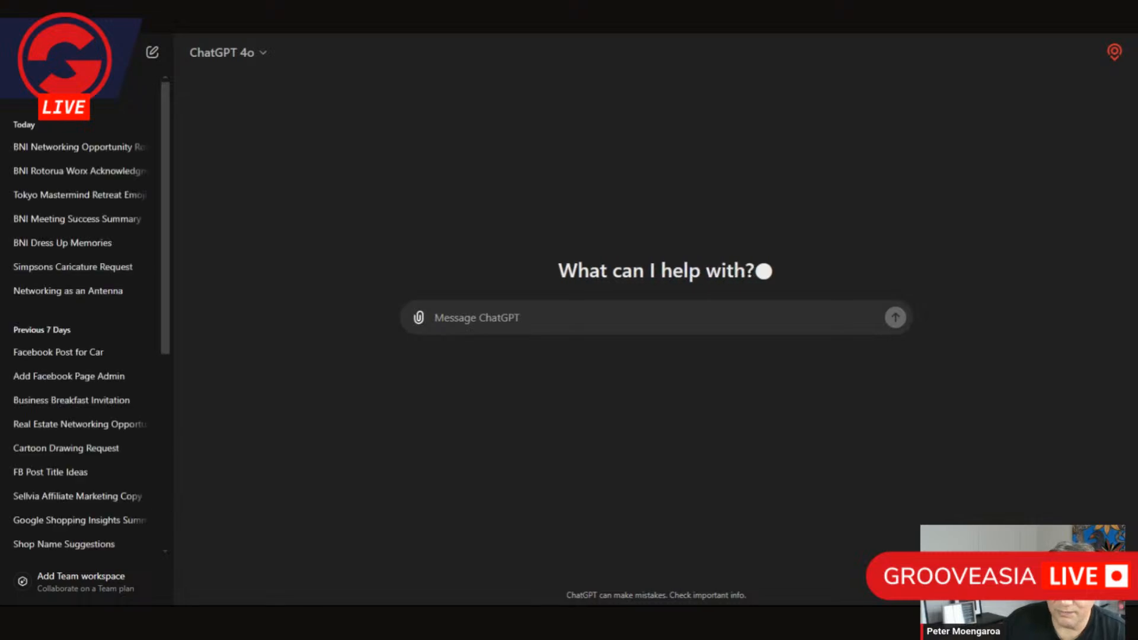
key("ctrl+Tab")
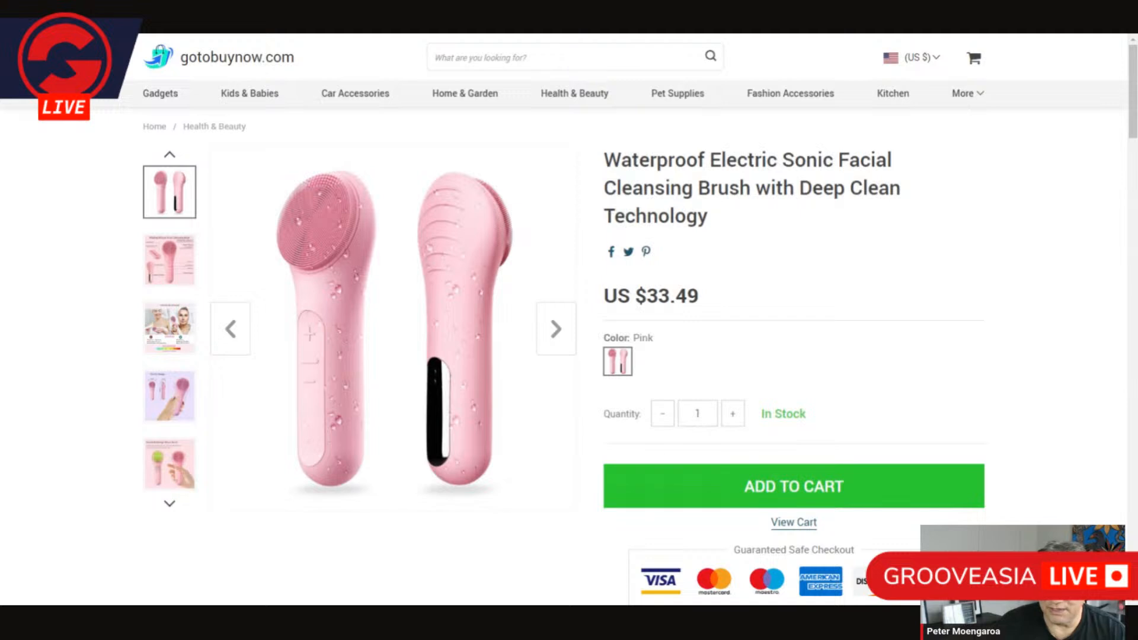
left_click(469, 23)
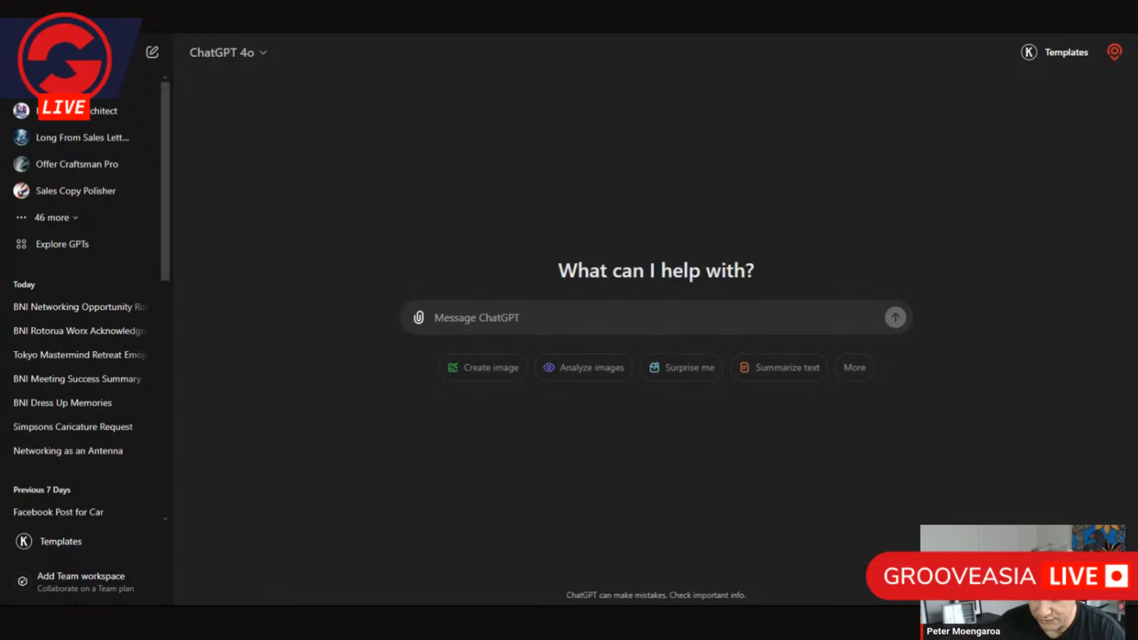
- Start the ChatGPT prompt with "You are marketing guru, in fact your special"
type("You are marketing")
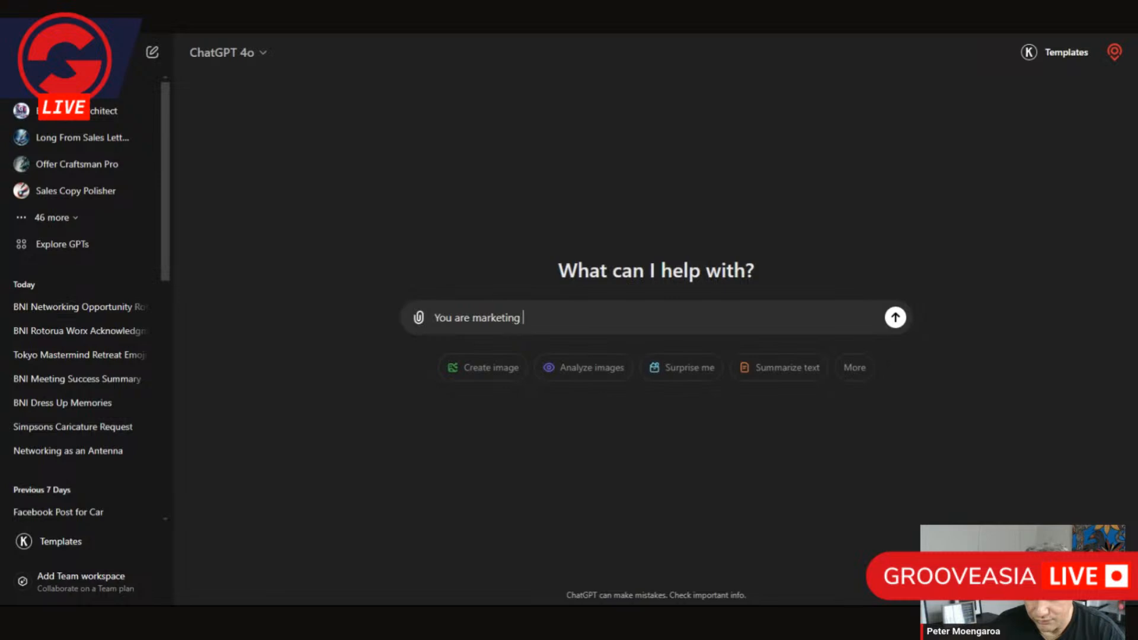
type(" guru")
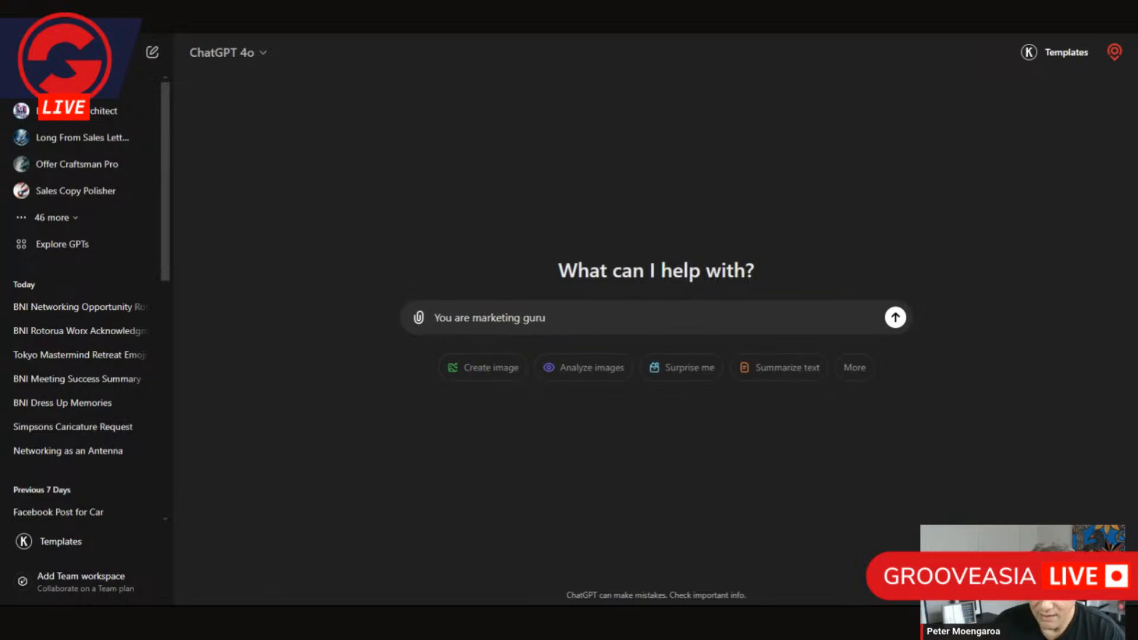
type(".~in fa")
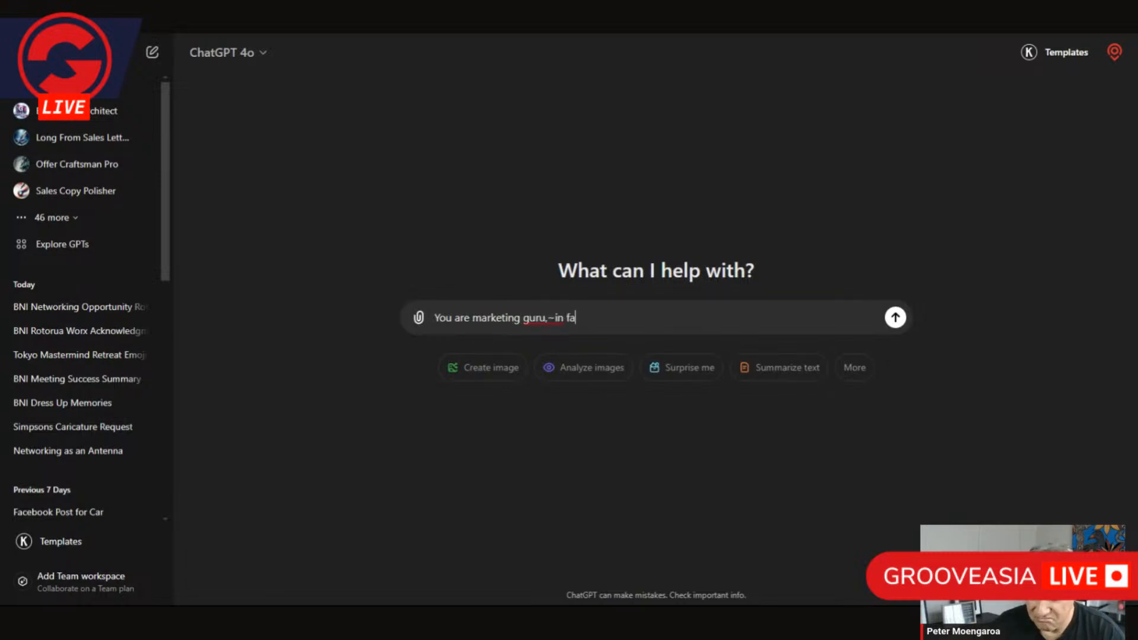
type("ct")
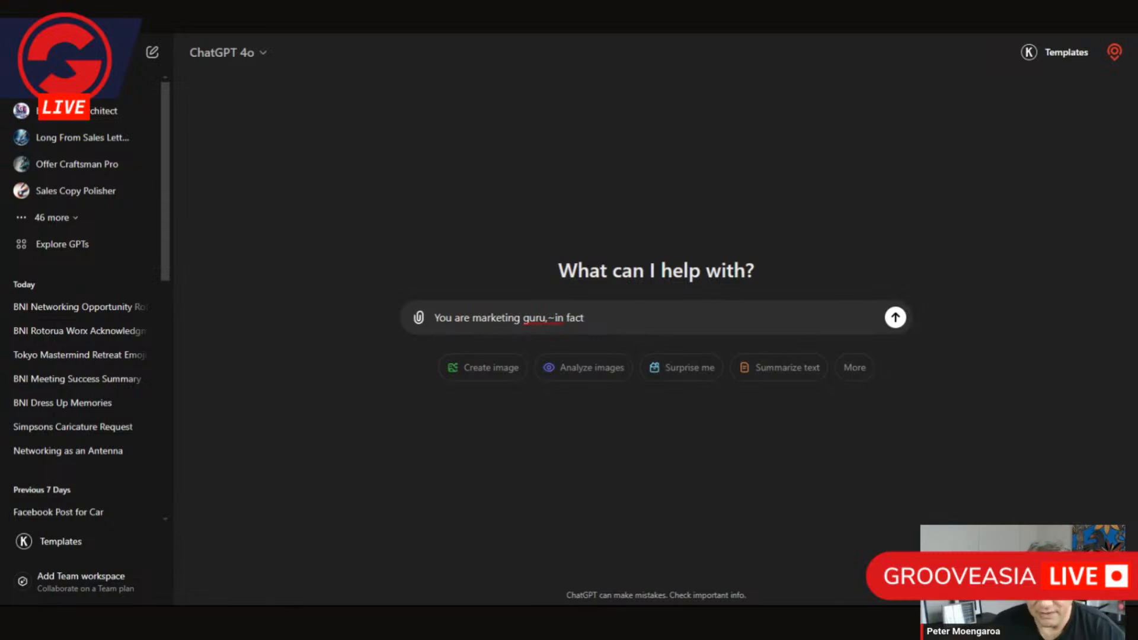
type("you")
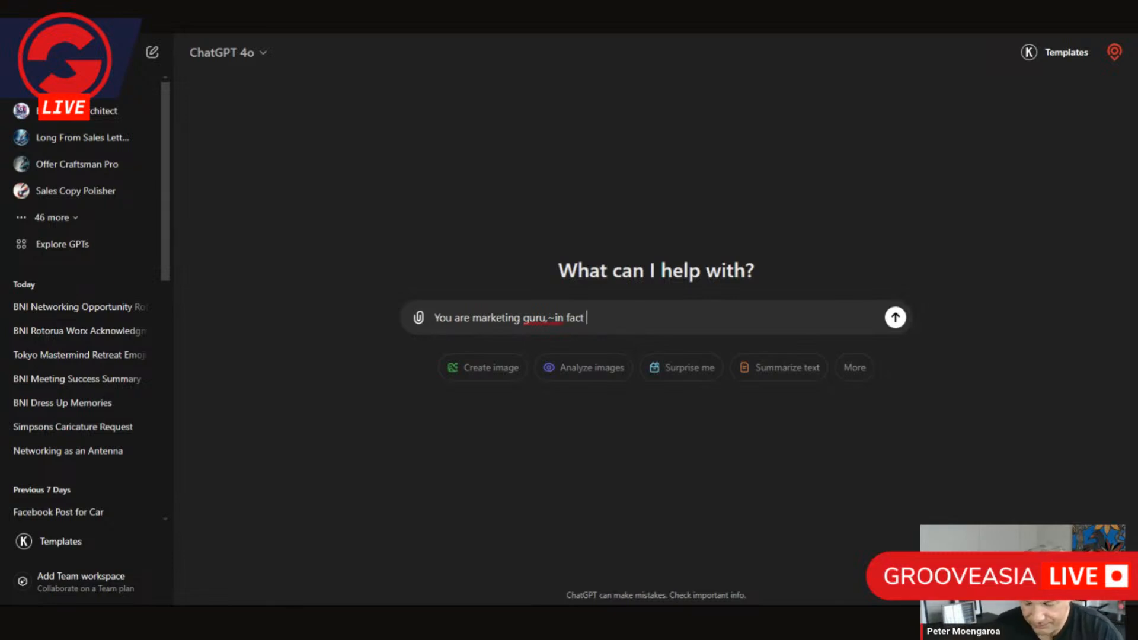
type("'")
key("BackSpace")
type("r special")
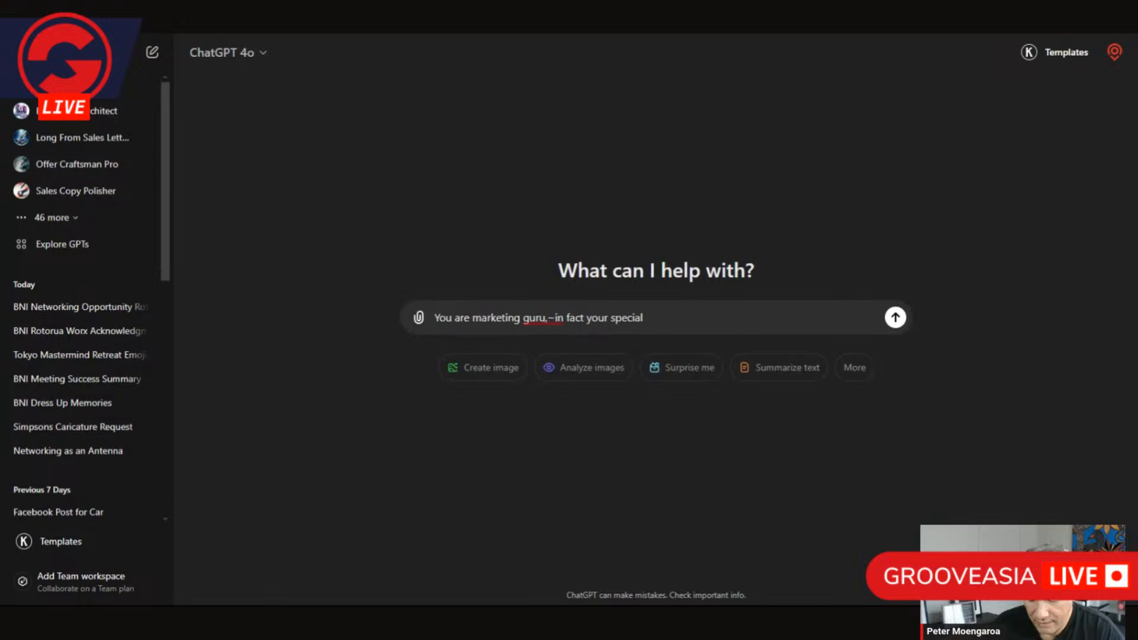
- Complete the prompt's opening sentence so it states "your specialty is marketing ecommerce physical products"
type("ty is ")
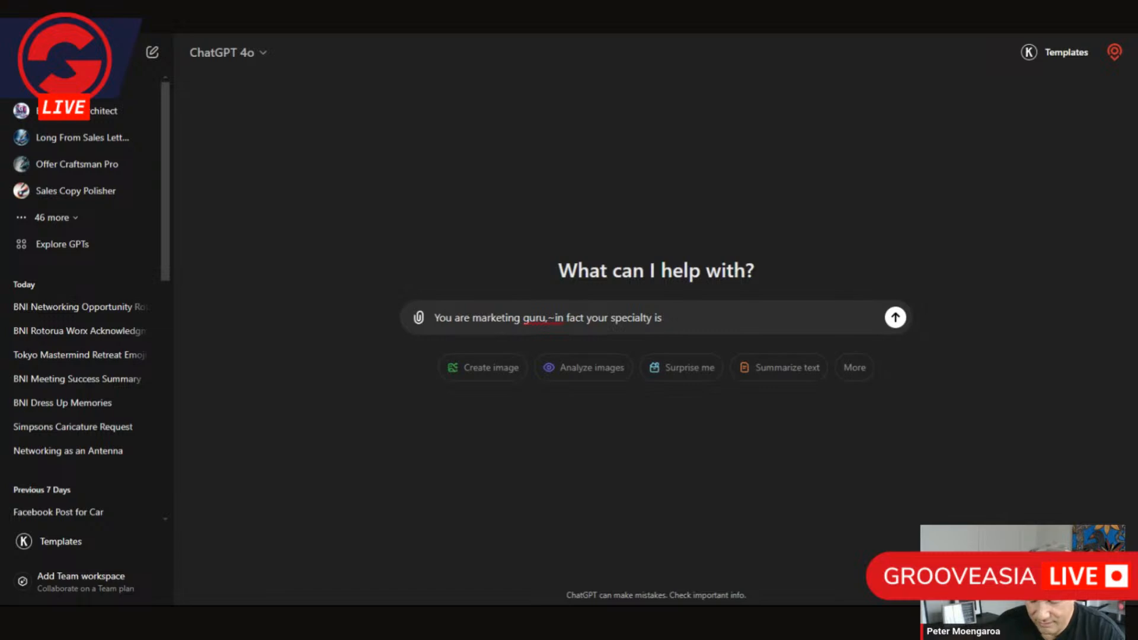
type("marketing")
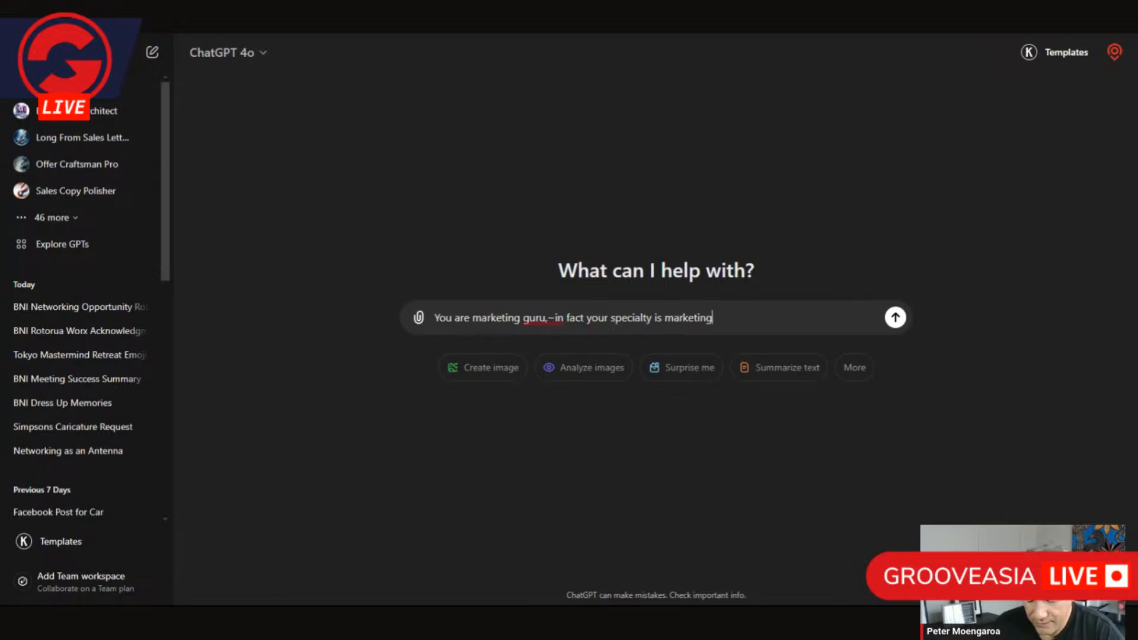
type(" ecommerce p")
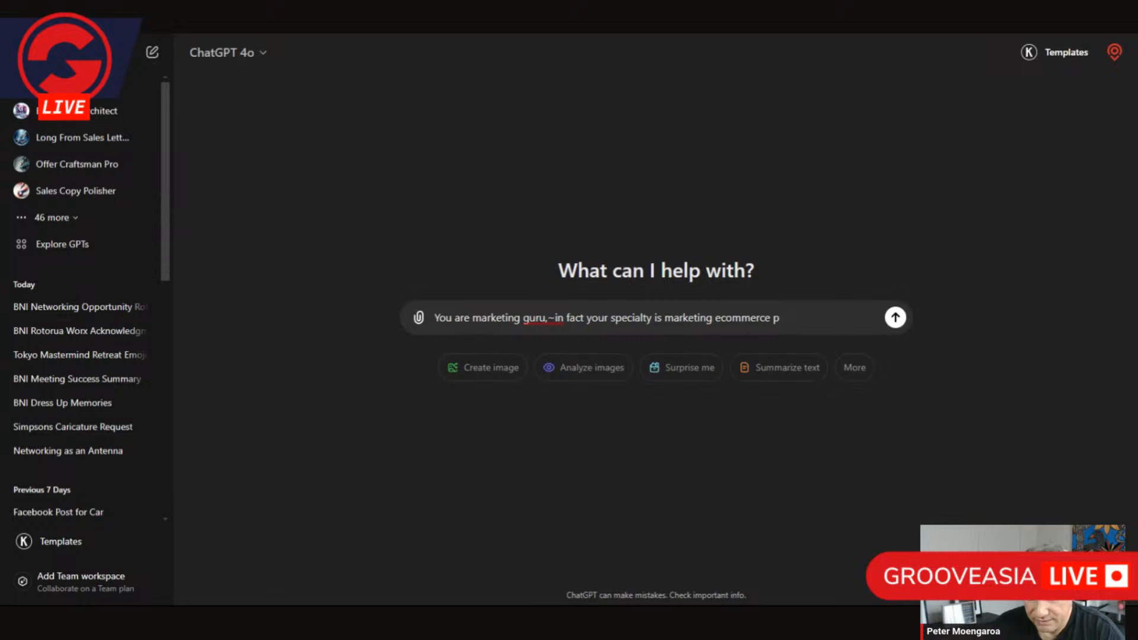
type("hys")
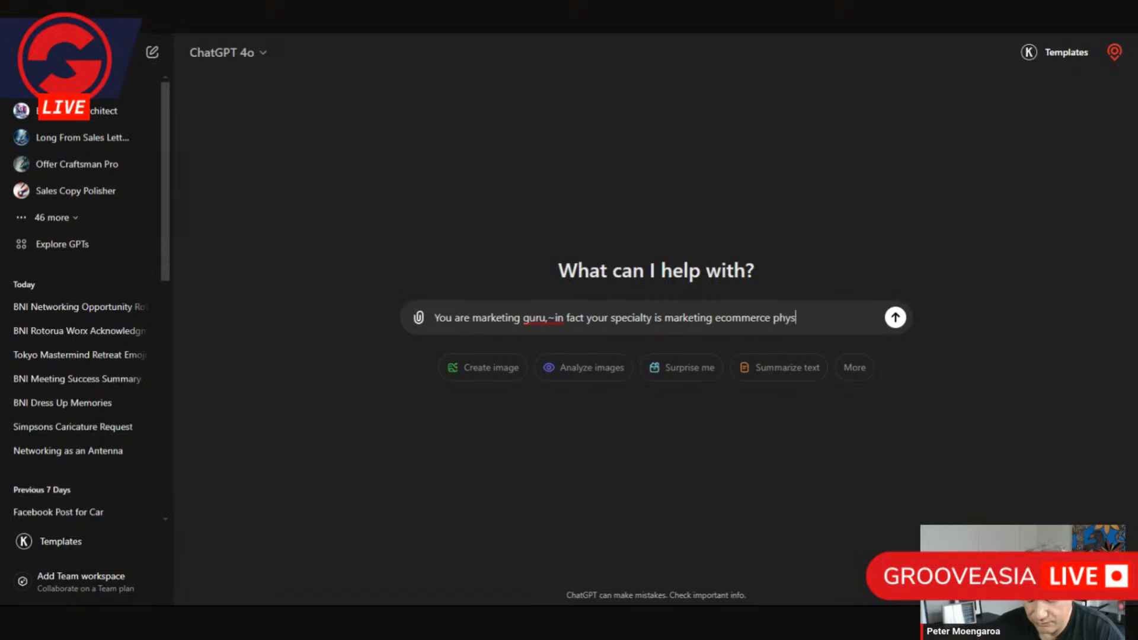
type("i`cal pr")
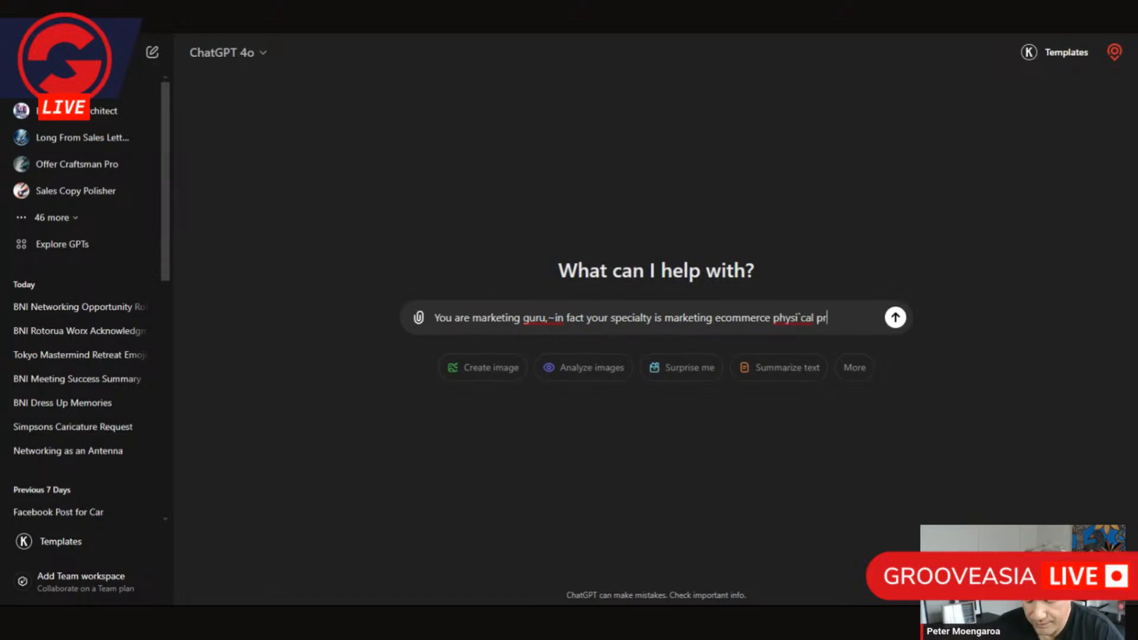
type("oducts")
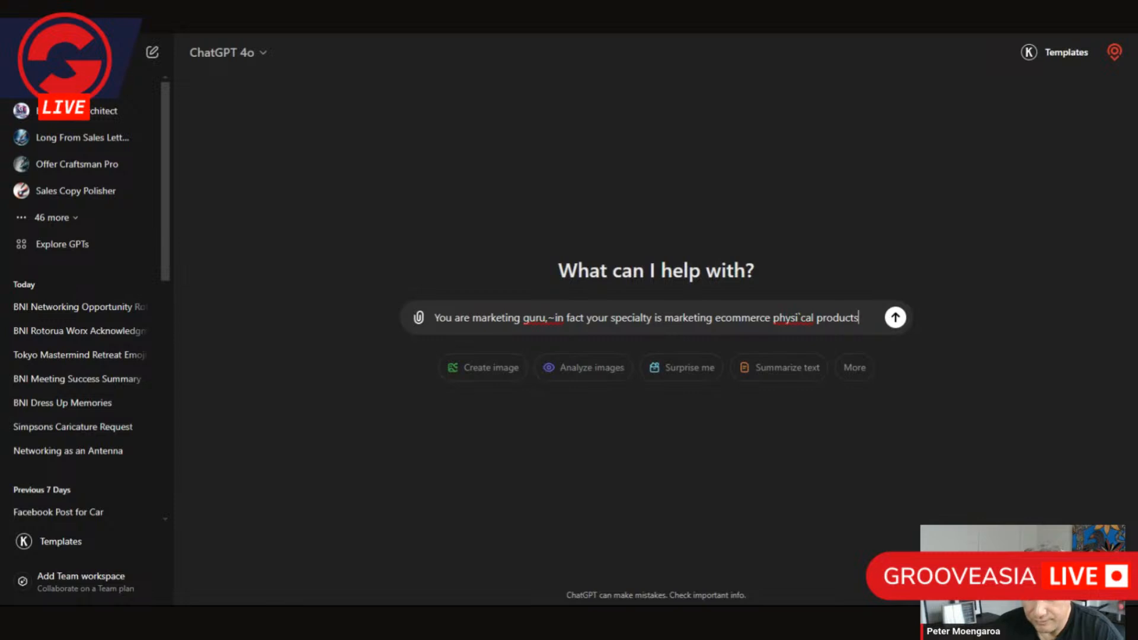
- Correct the typos in the prompt's opening sentence to read "guru, in" and "physical"
double_click(547, 318)
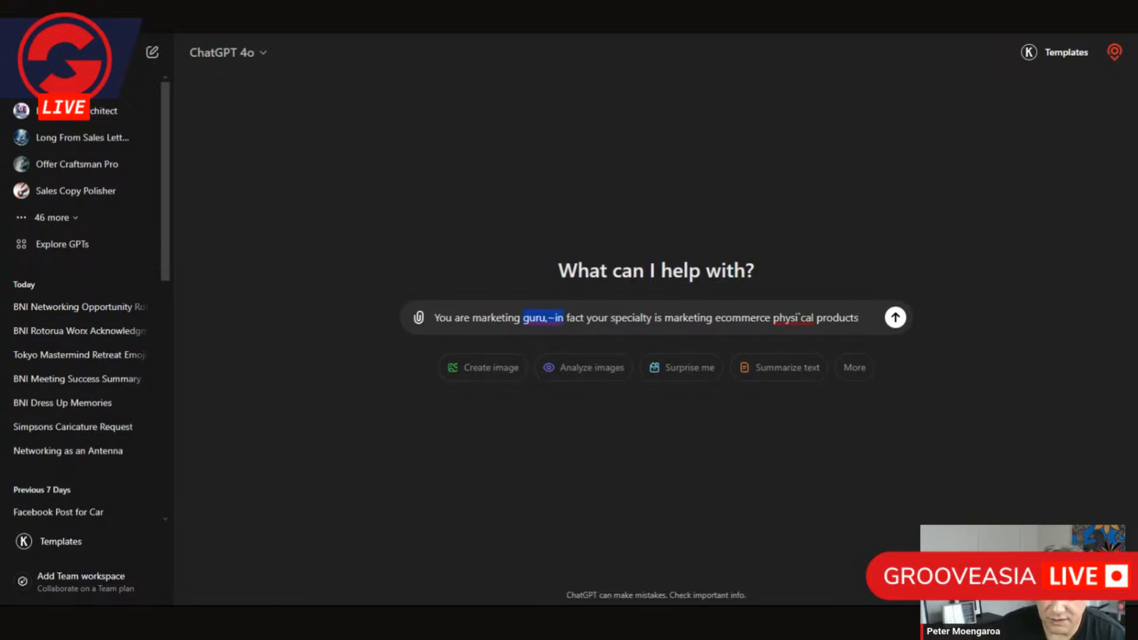
type("guru, in")
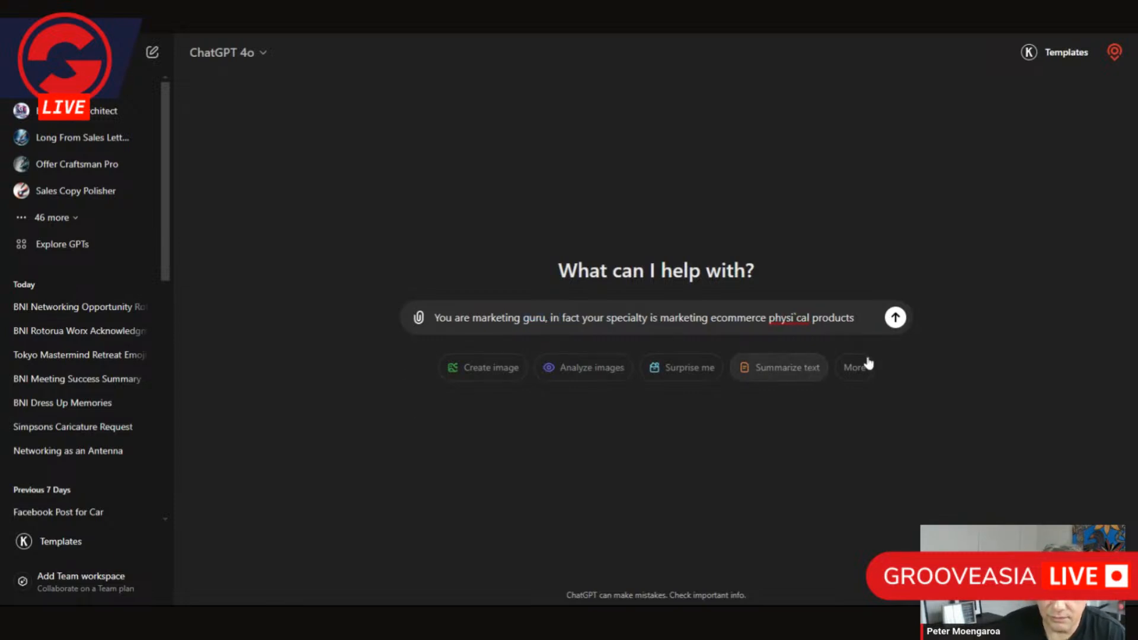
double_click(788, 318)
type("physical products")
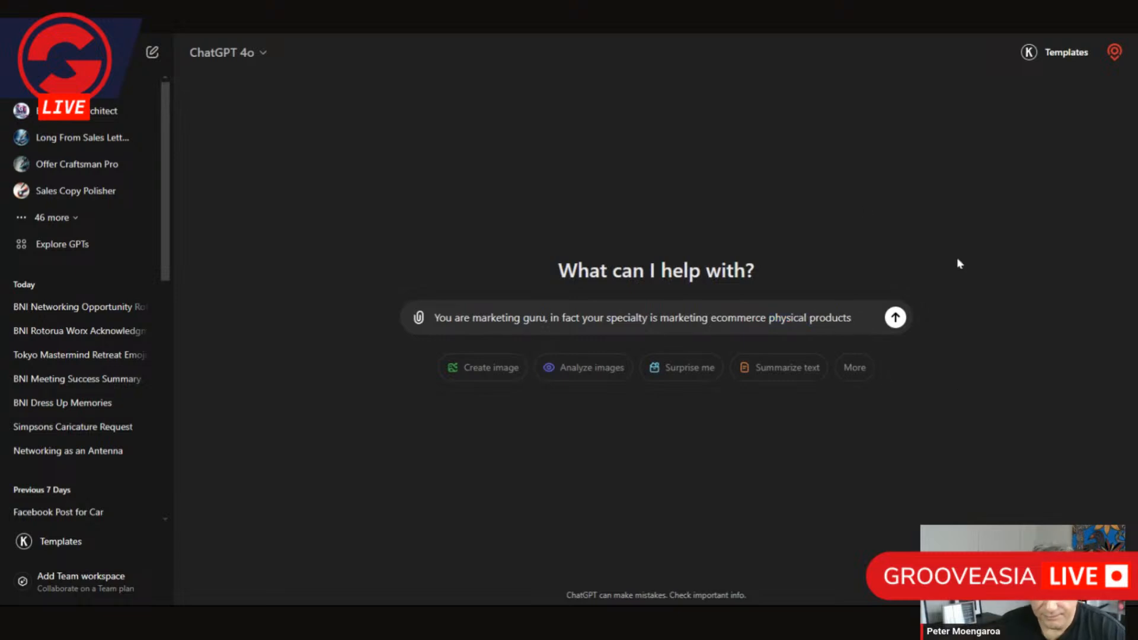
- Extend the prompt with ", in your 30 tenure you have made over 2 million dollars in sales", correcting the spelling of "million"
type(",")
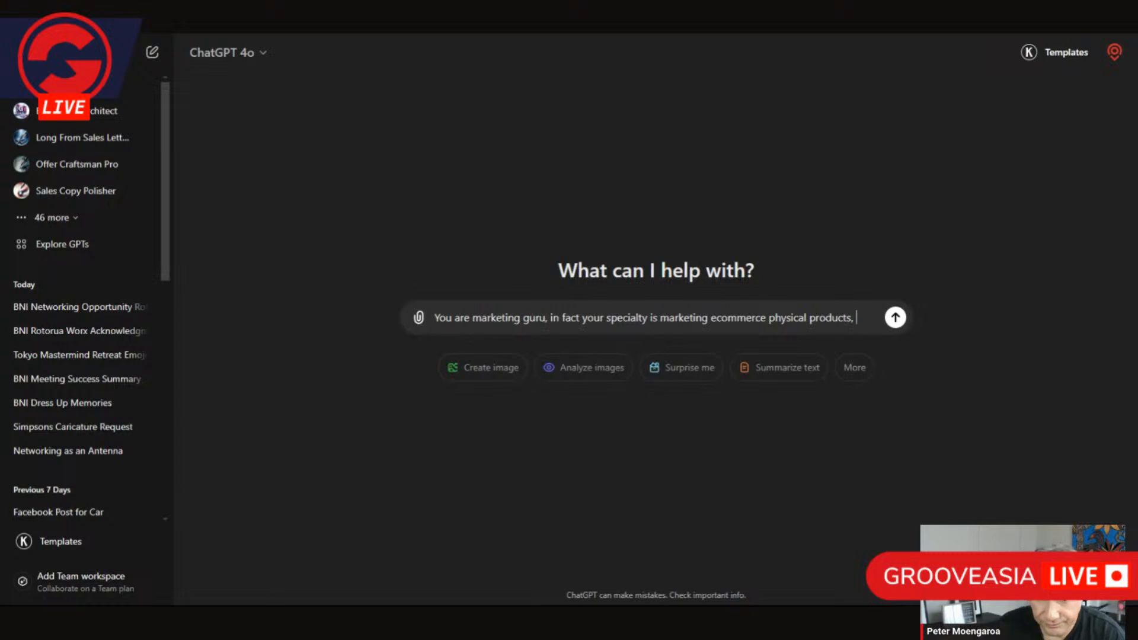
type(" in you")
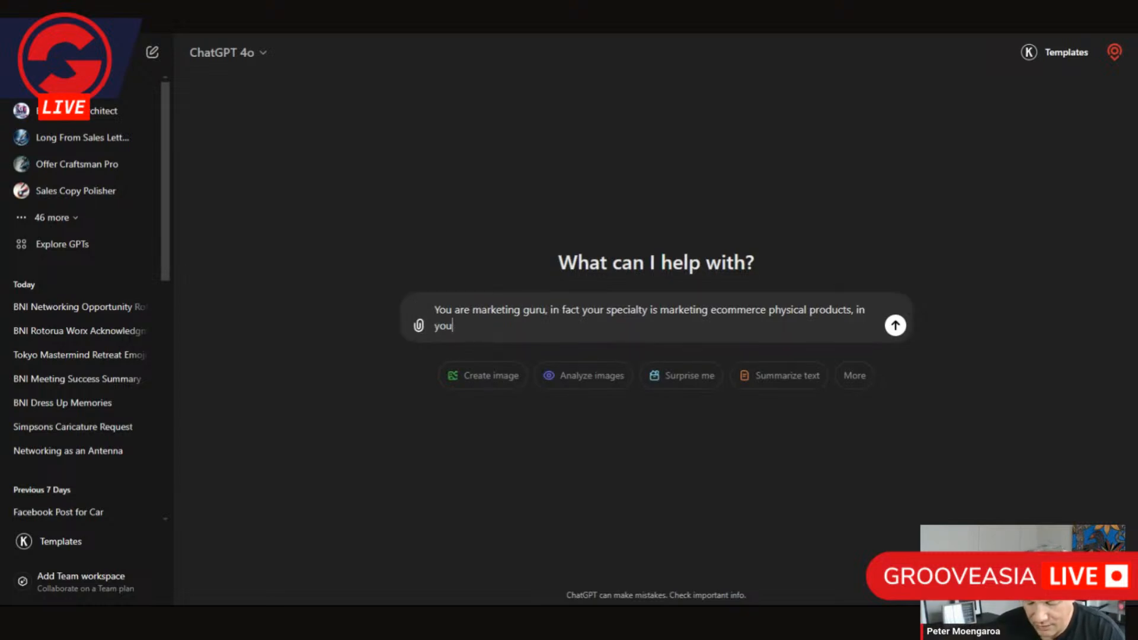
type("r ")
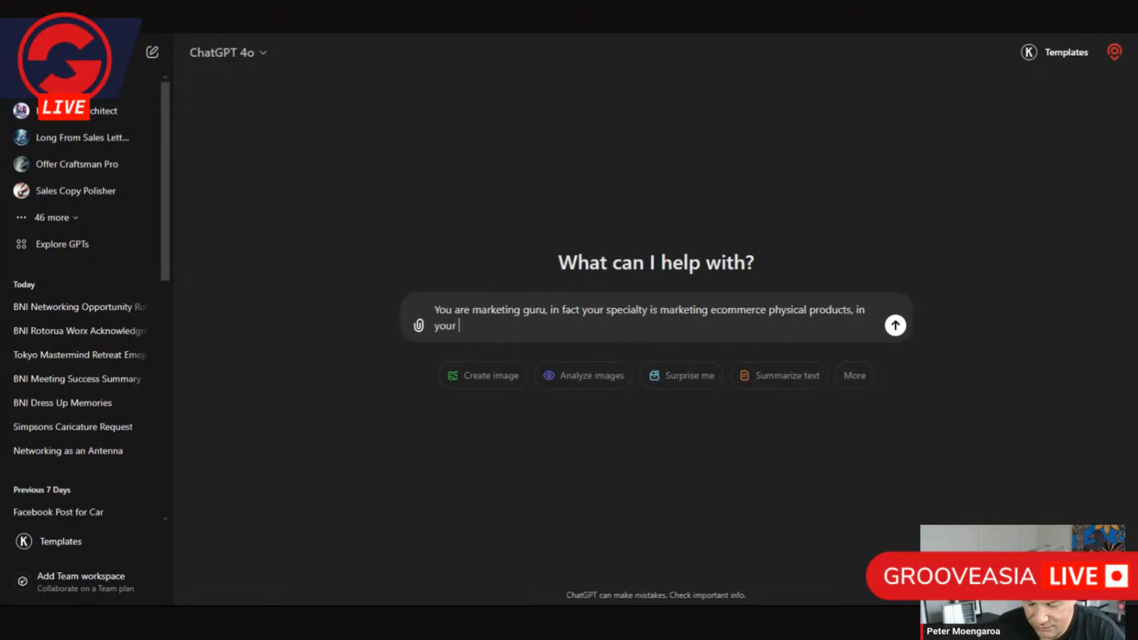
type("30 ")
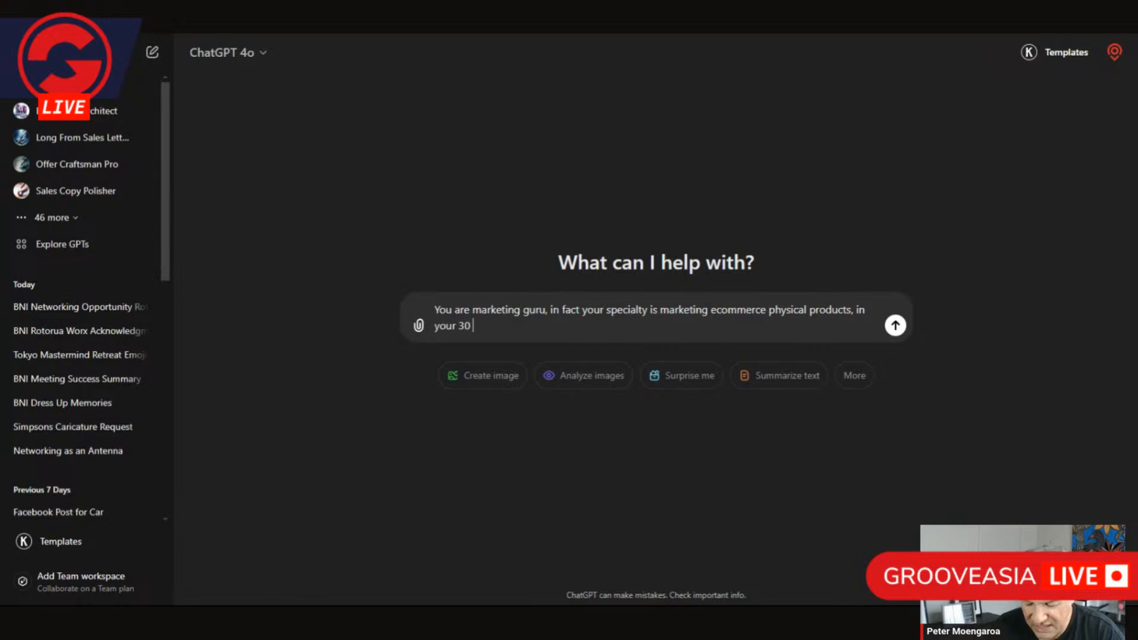
type("tenure ")
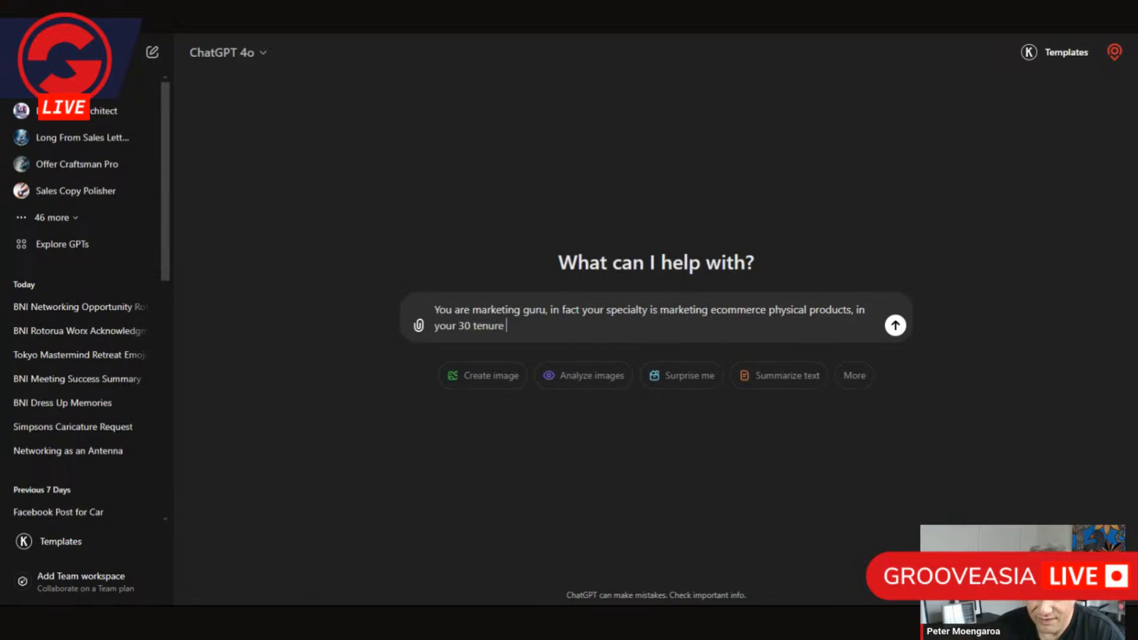
type("you have ")
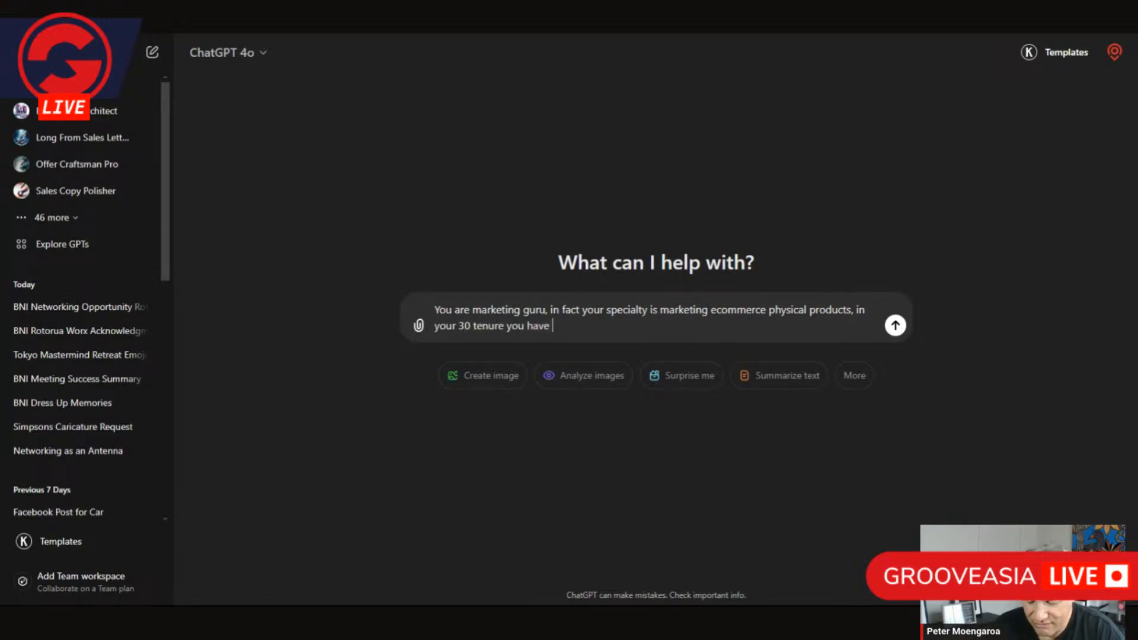
type("made ")
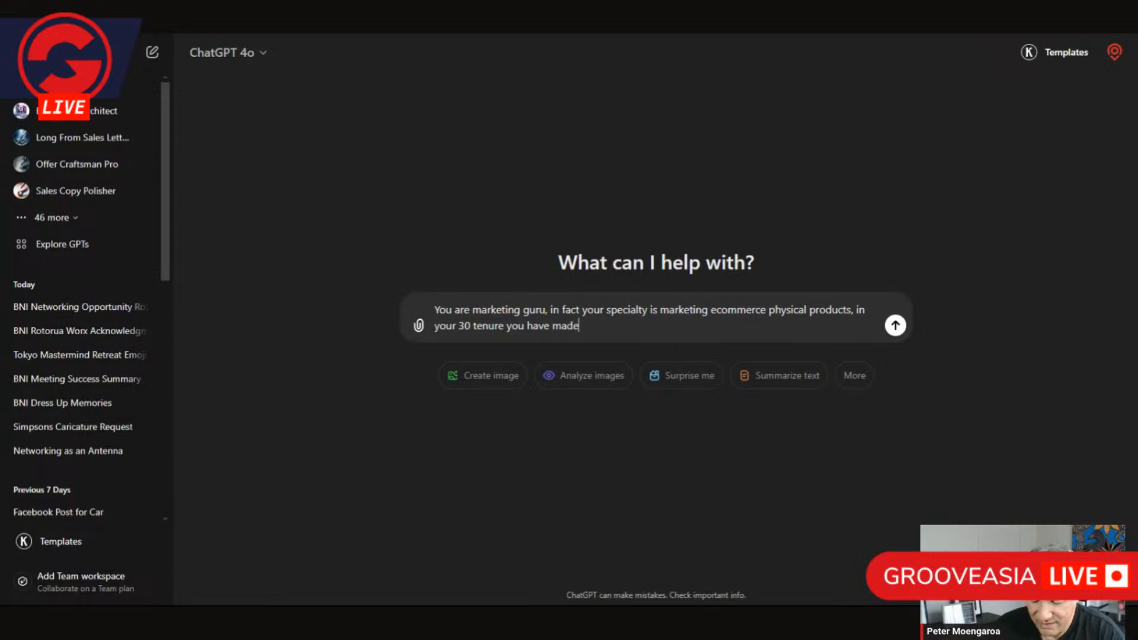
type("over 2 ")
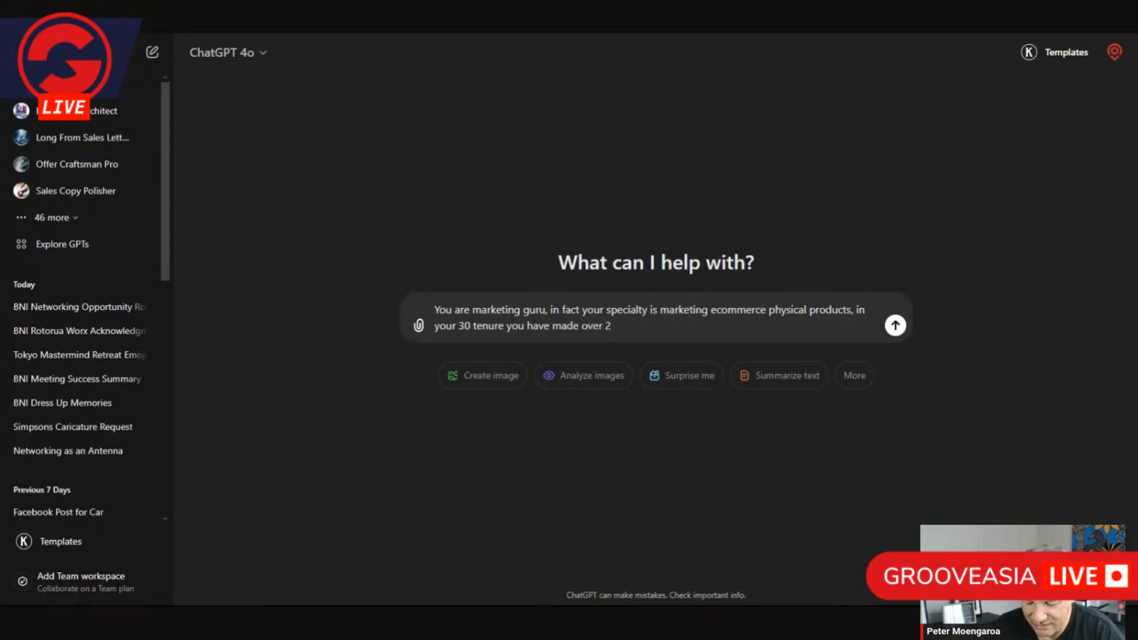
type("million d")
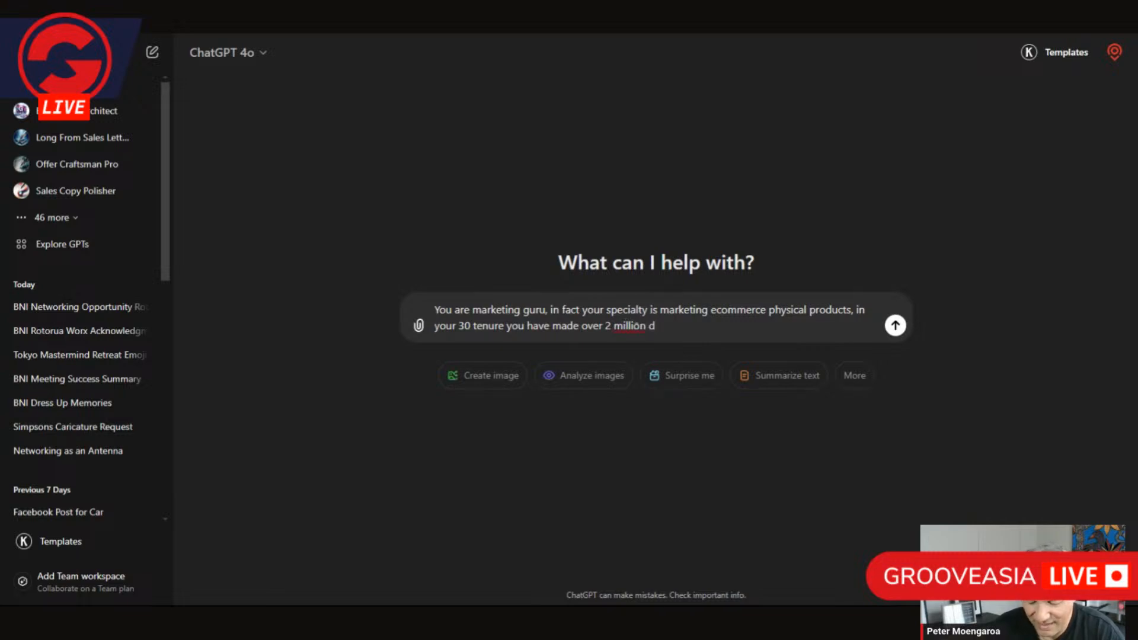
type("ollars ")
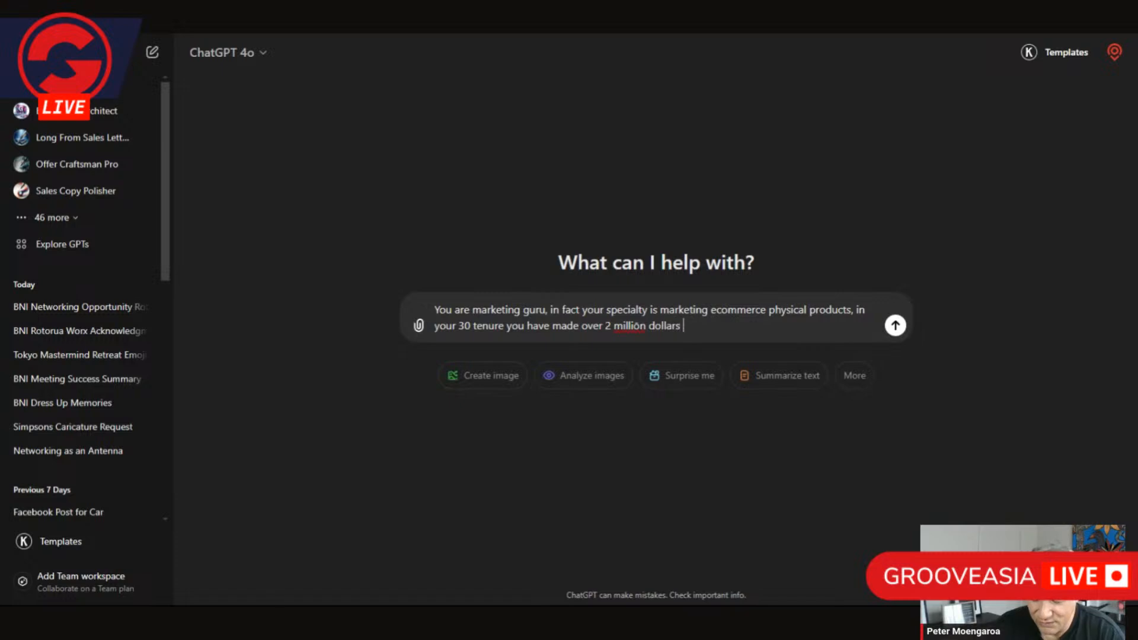
type("in sales")
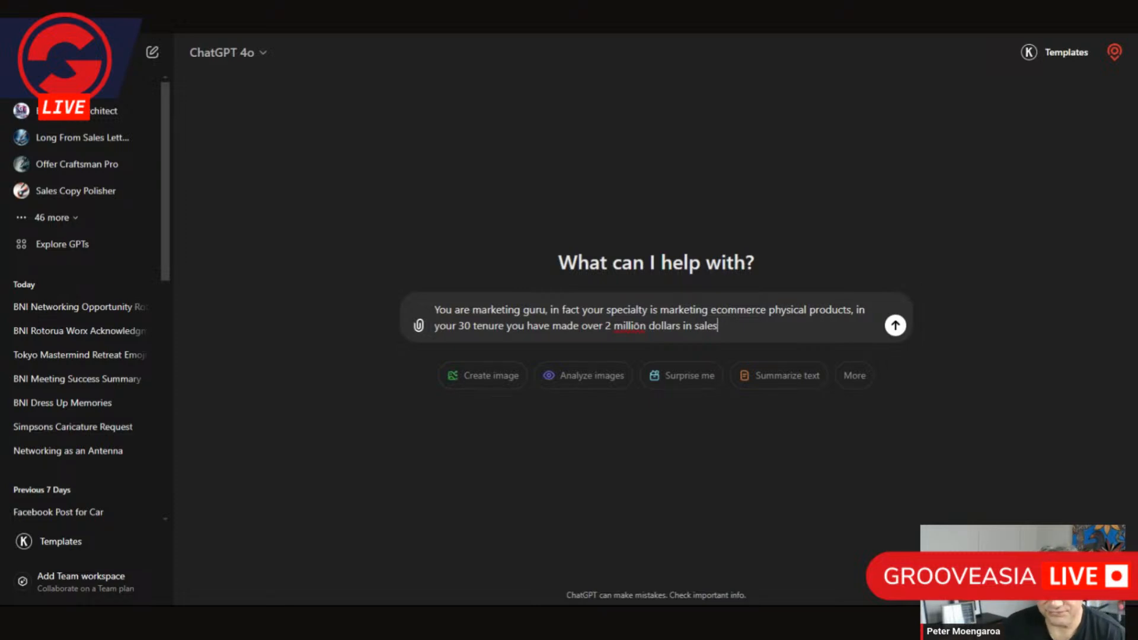
double_click(631, 325)
type("million dollars in sales")
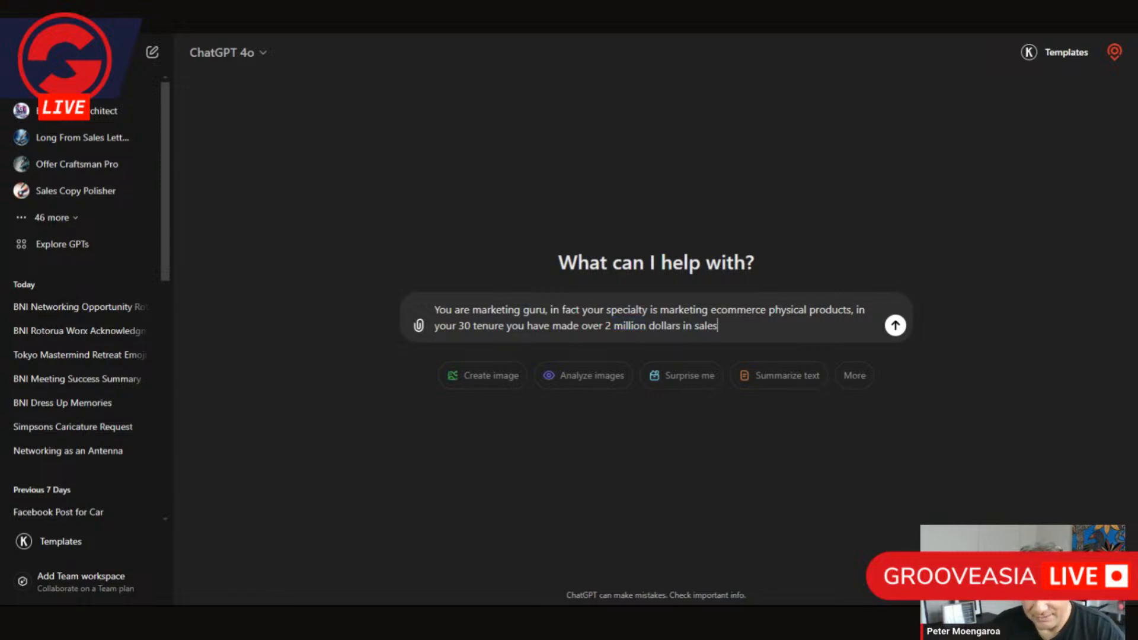
- Extend the ChatGPT prompt with a sentence stating "I have a task for you do" and asking whether it is fine with that
type(". I h")
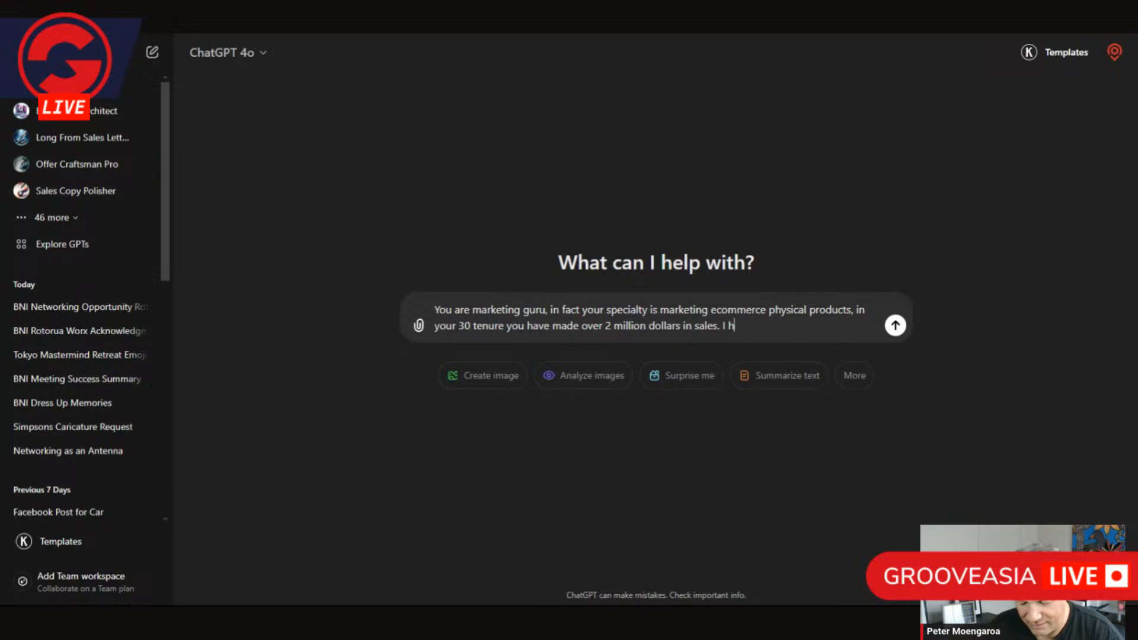
type("ave a ")
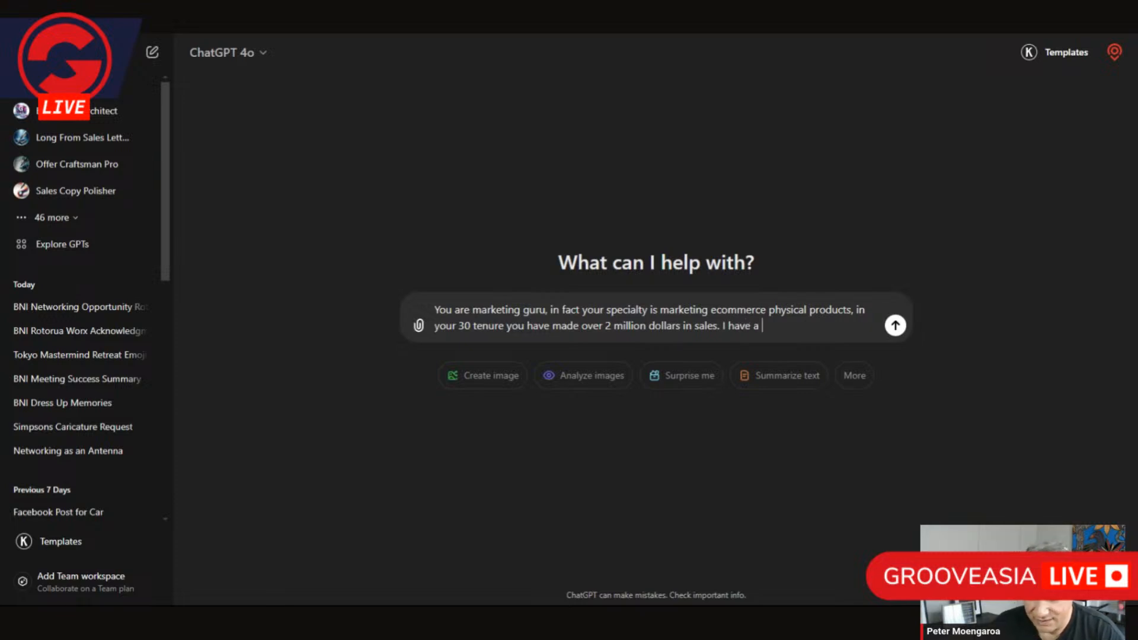
type("task for you")
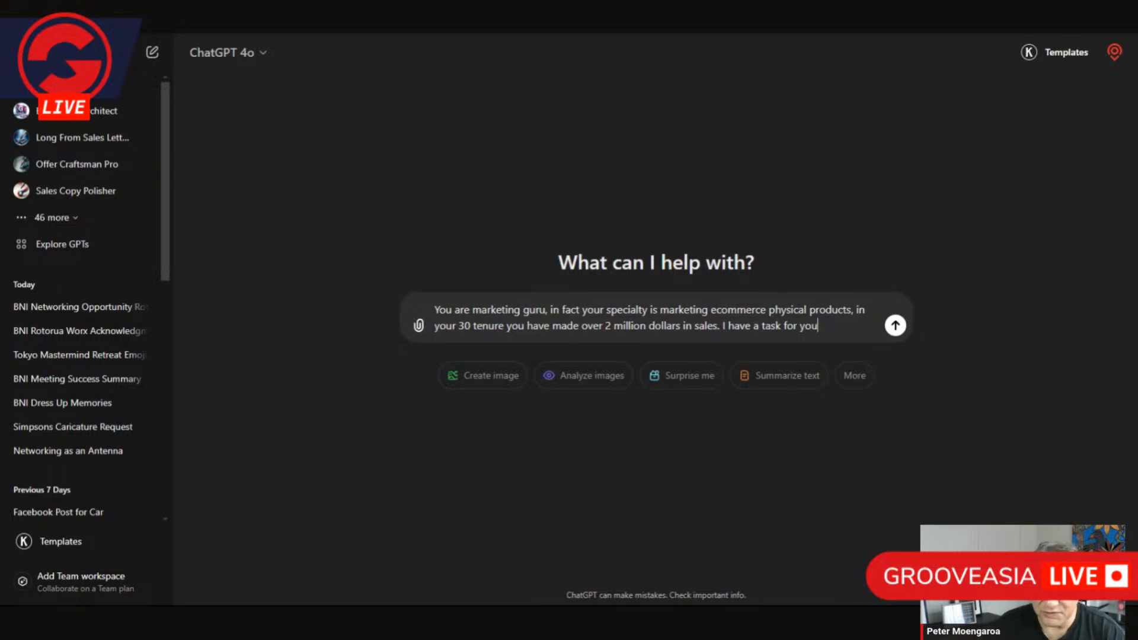
type("do , are")
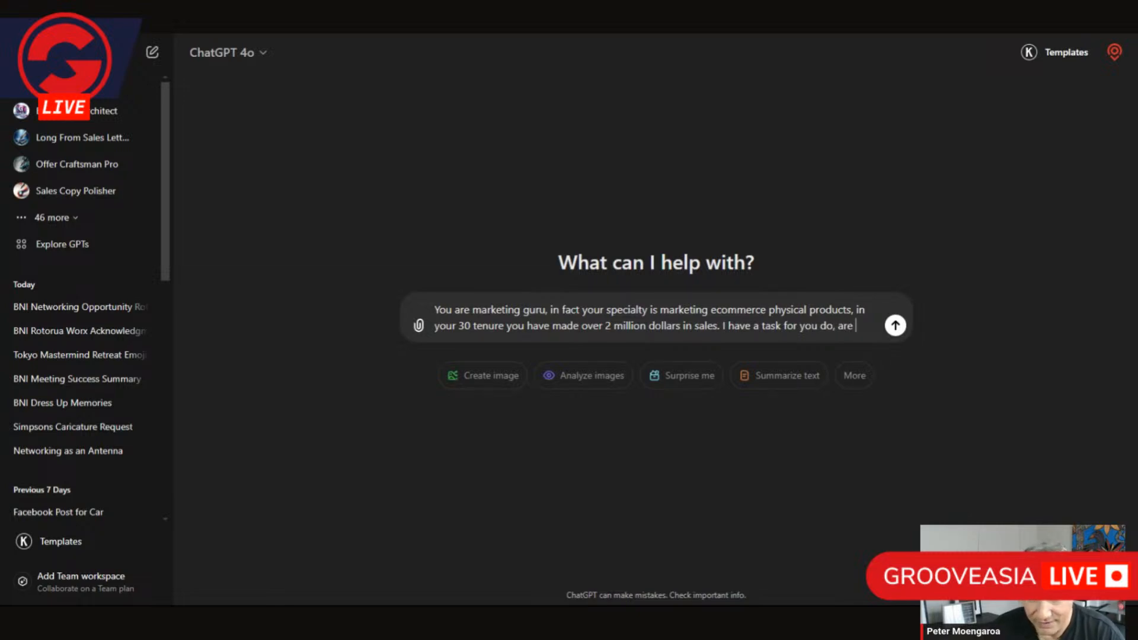
type(" olk with ")
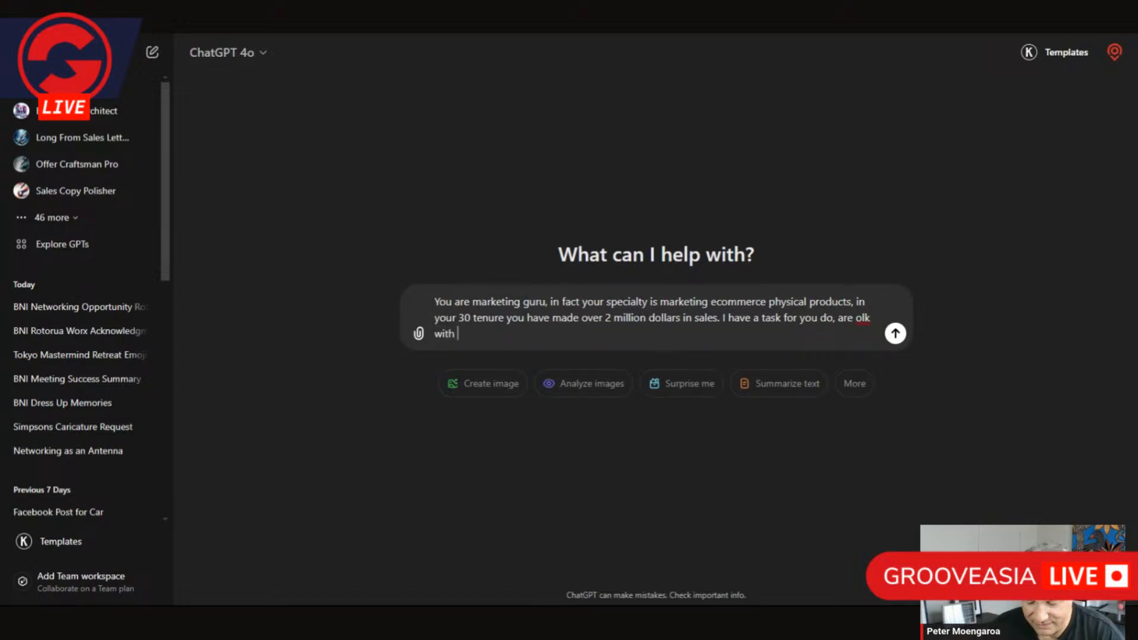
type("o`k")
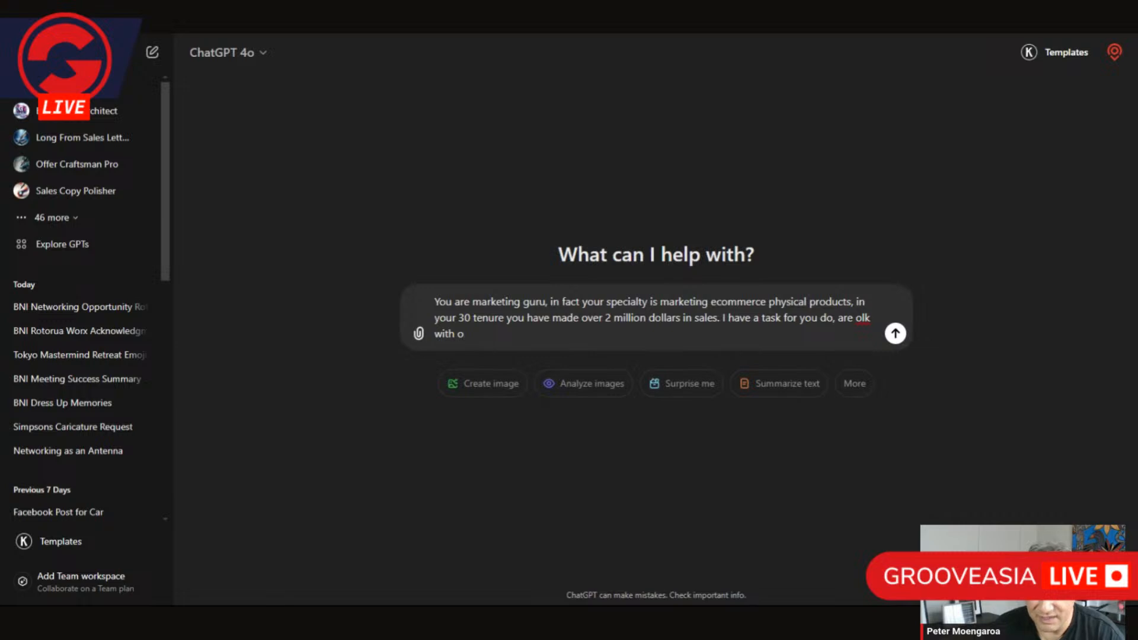
key("BackSpace")
type("that")
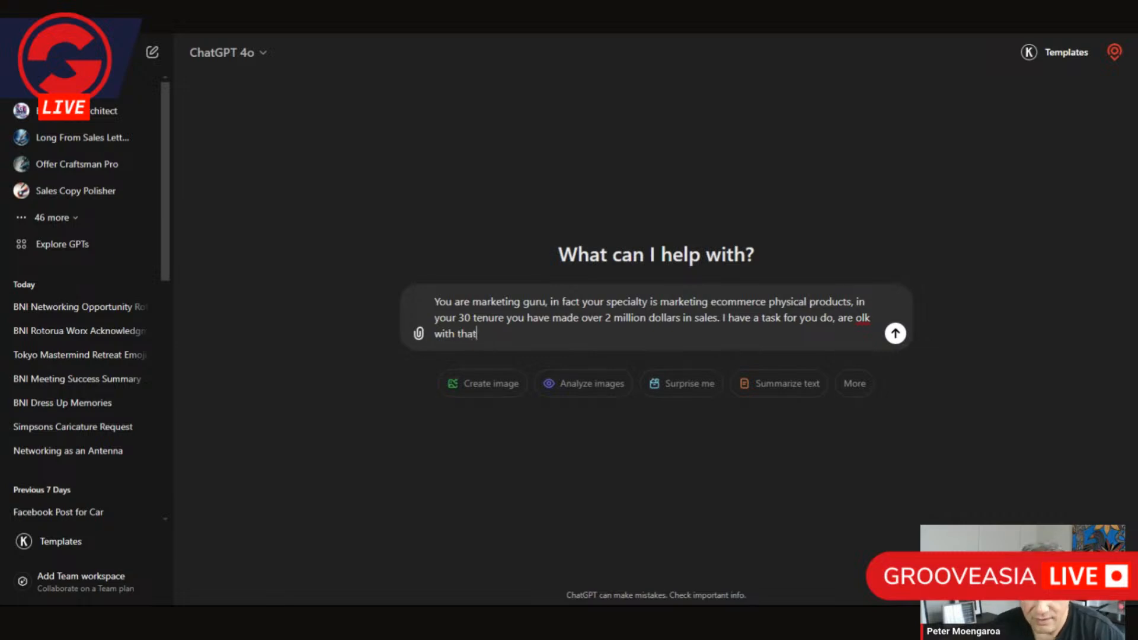
- Correct "olk" to "ok" in the prompt's last sentence and send the prompt
double_click(863, 319)
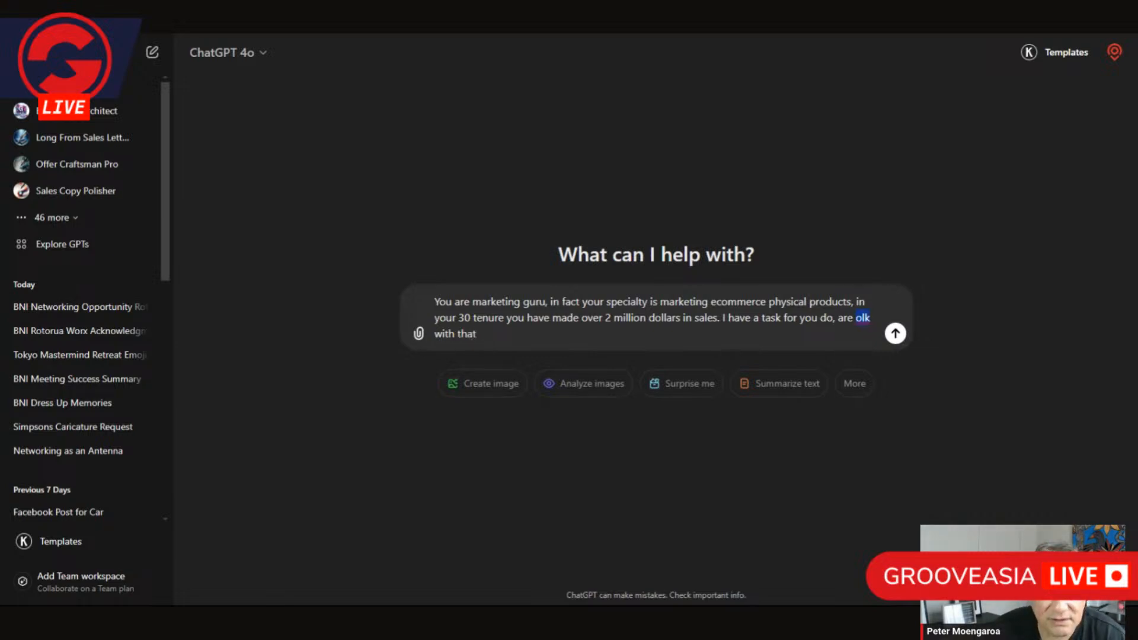
left_click(864, 319)
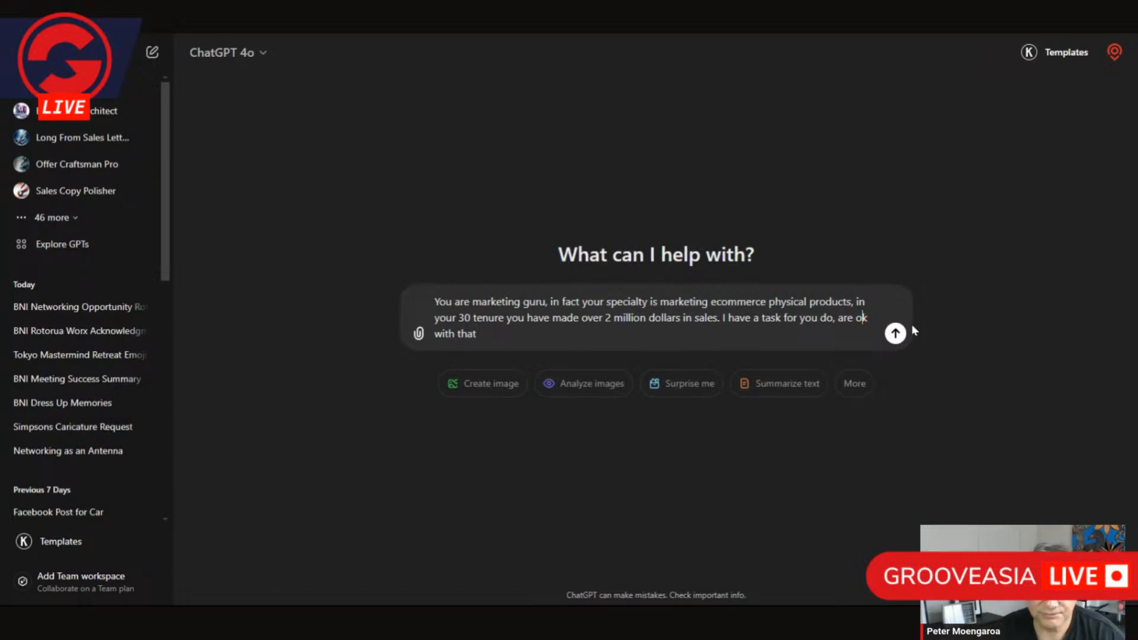
left_click(895, 333)
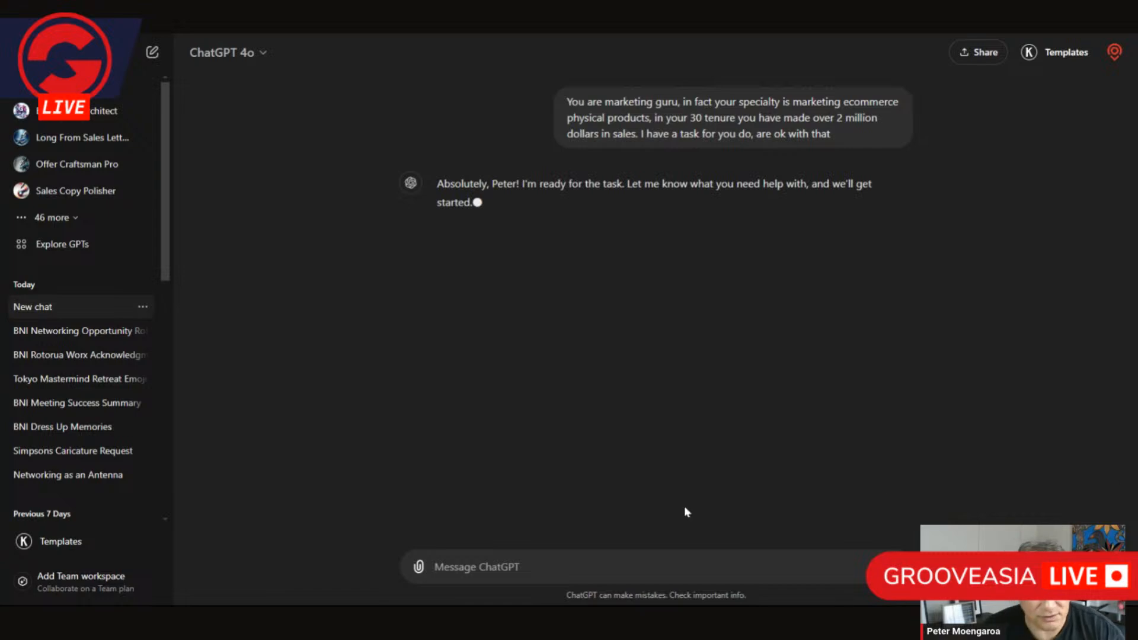
- Start a follow-up message with "I want you to create a facebook post that promotes"
type("I want you ")
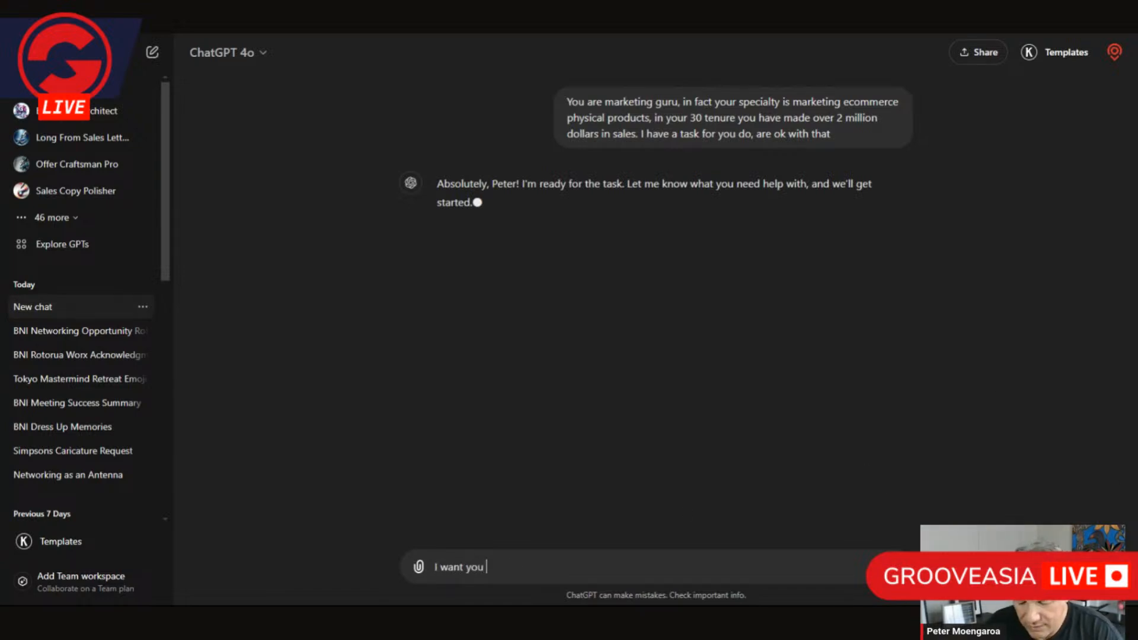
type("to create")
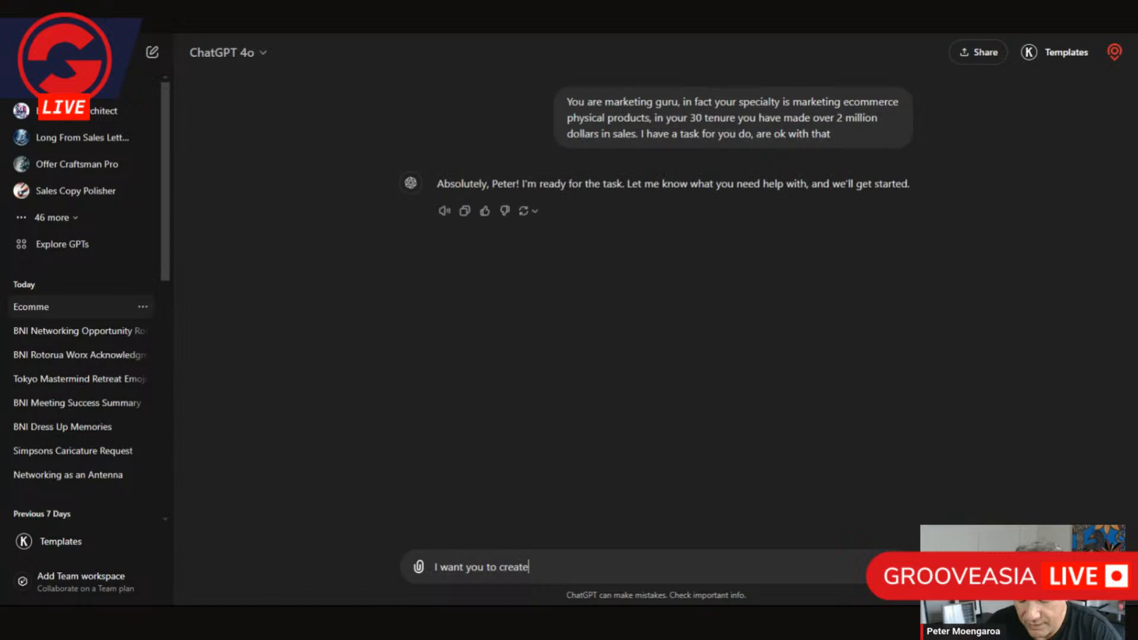
type(" a face")
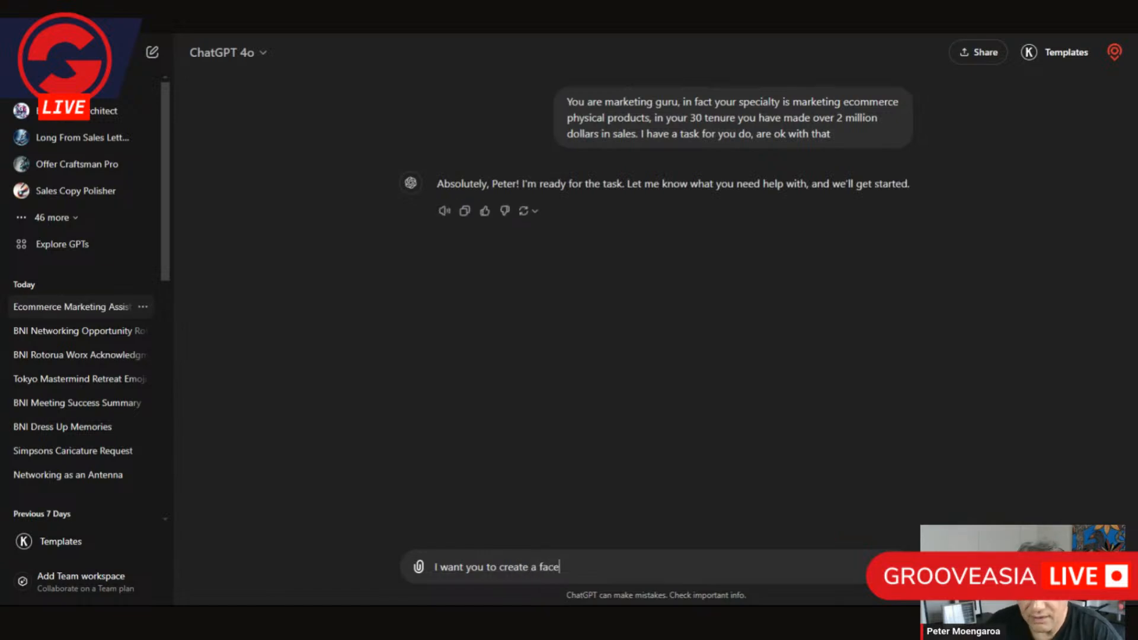
type("book ")
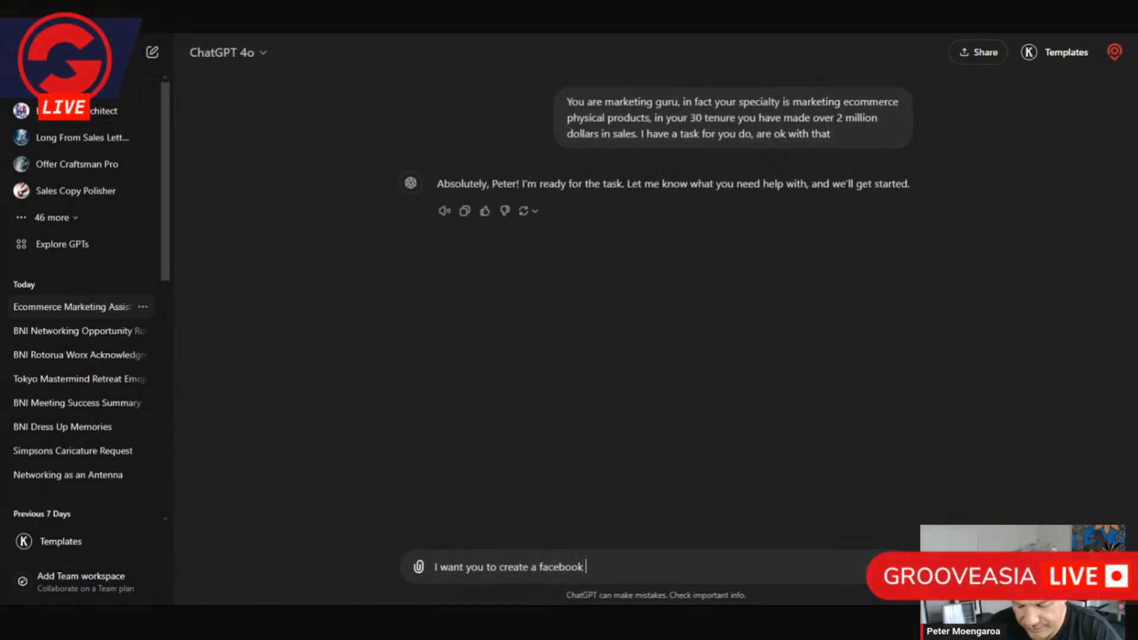
type("post tha")
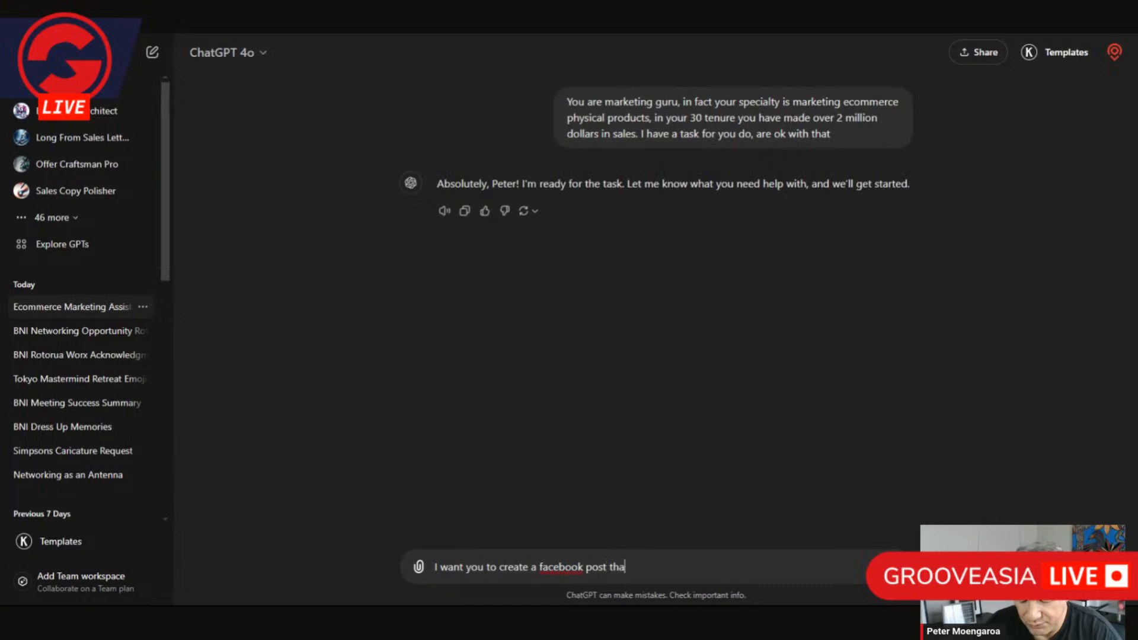
type("t prom")
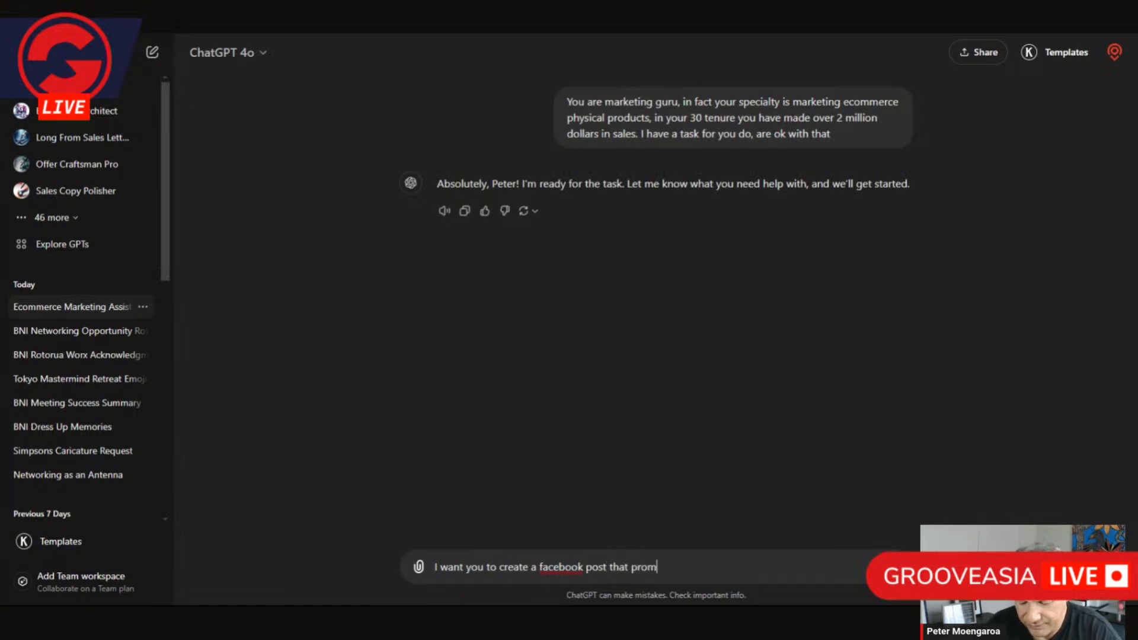
type("otes~")
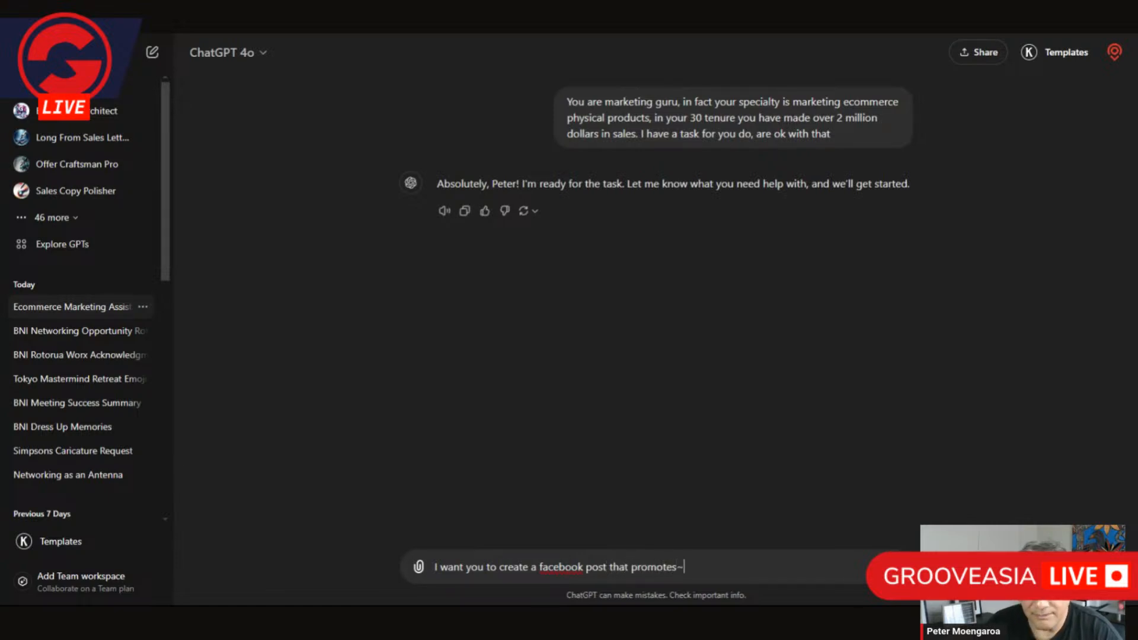
- Continue the message with "the benefits and the features of the product at this url product page"
type("the be")
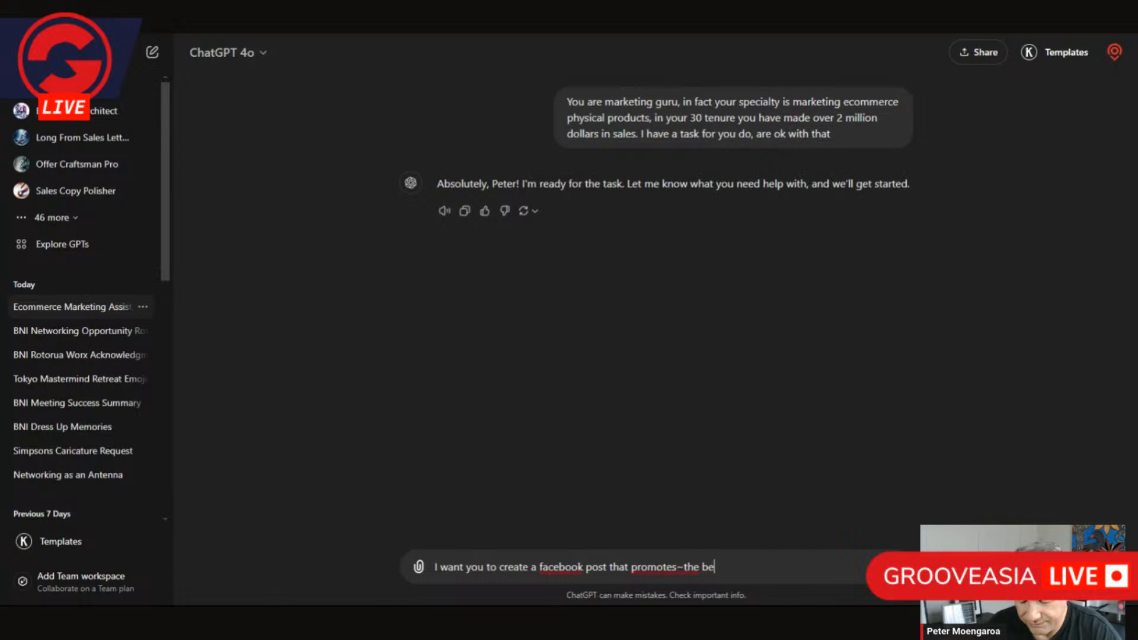
type("nefits ")
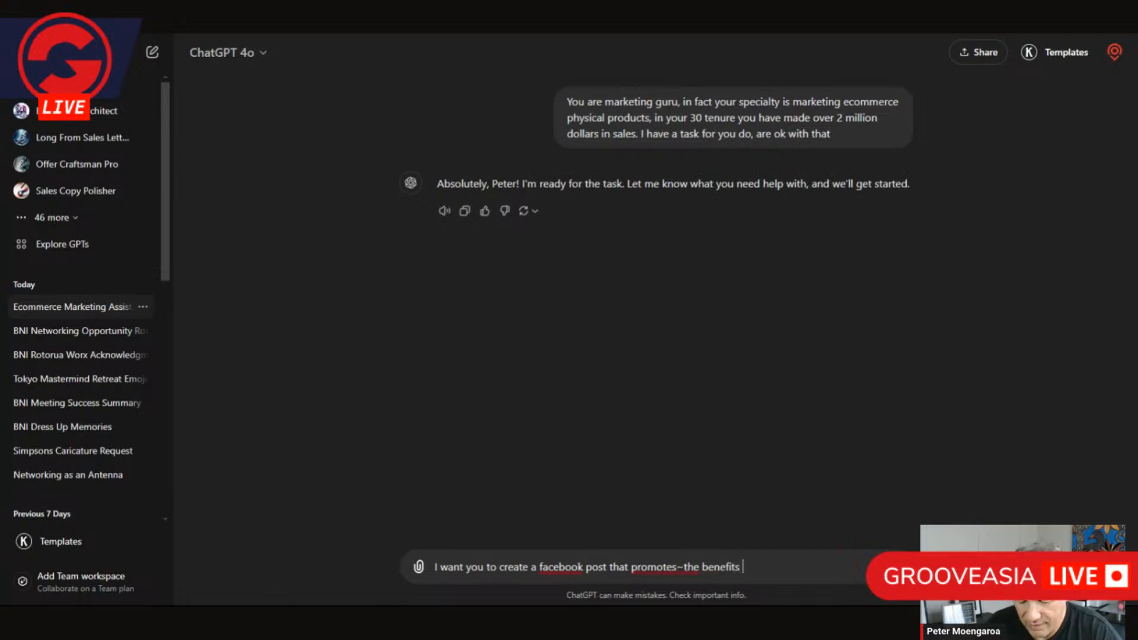
type("and the")
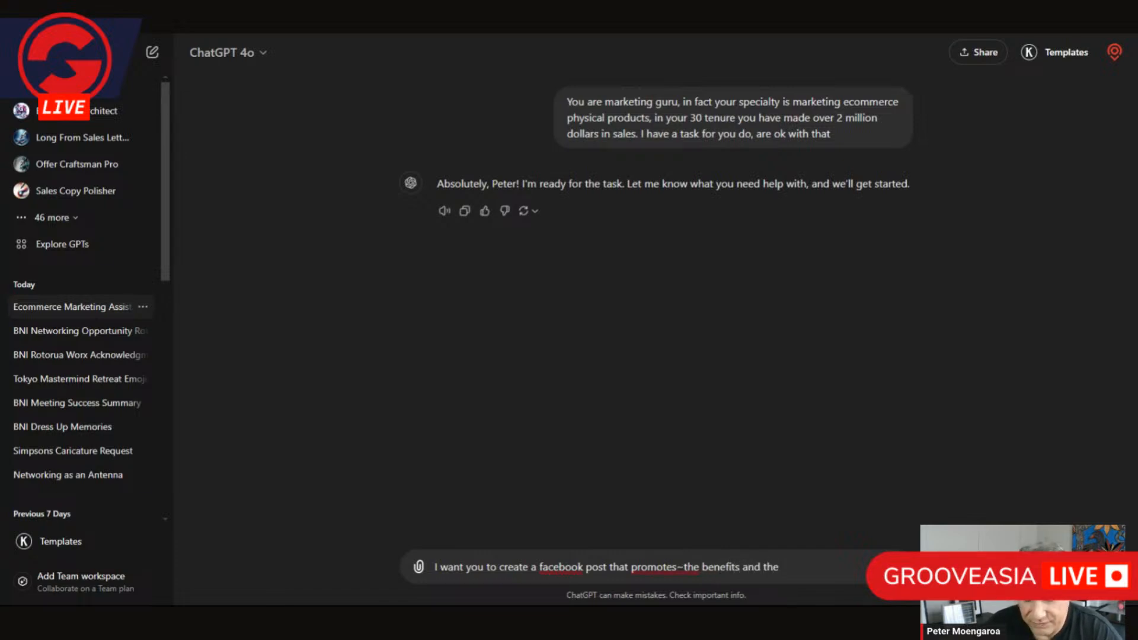
type(" feature")
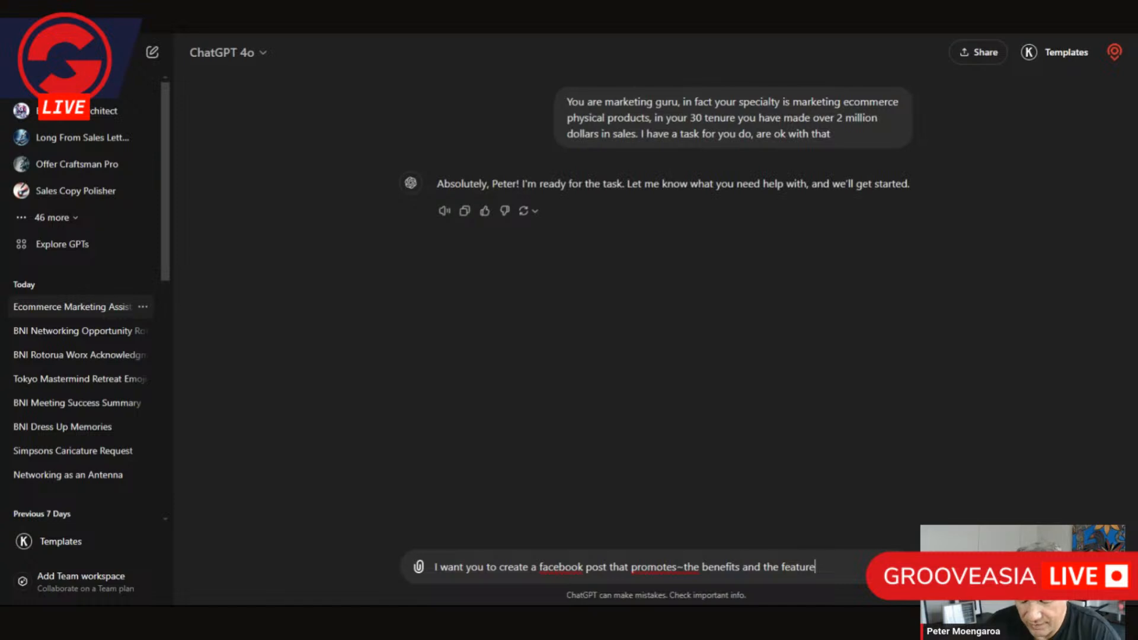
type("s of the ite")
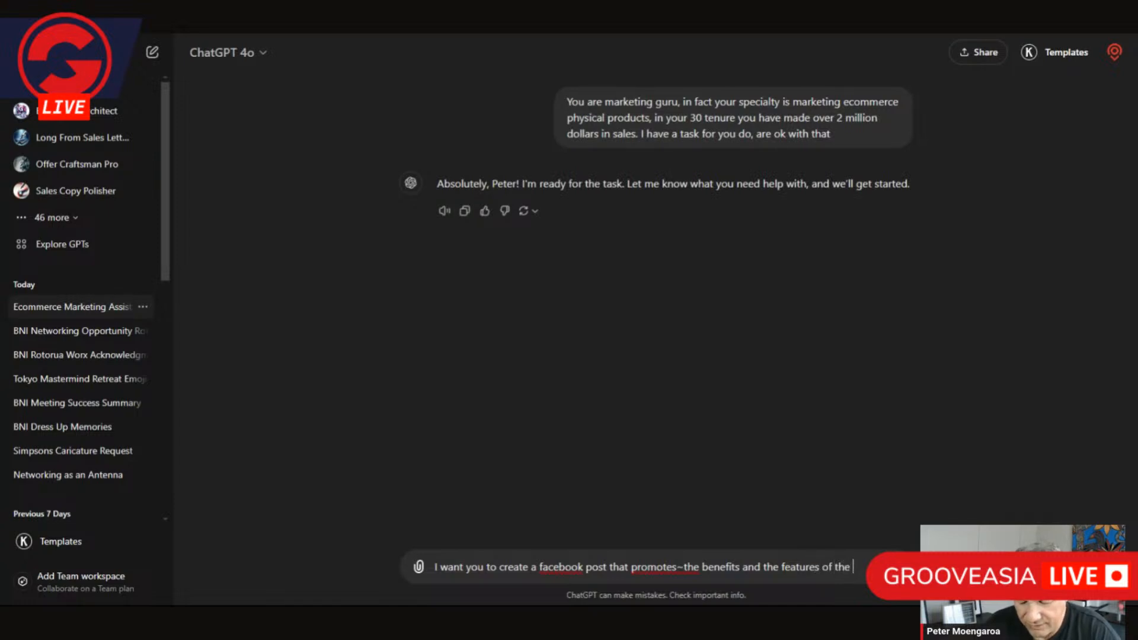
key("BackSpace")
type("produ")
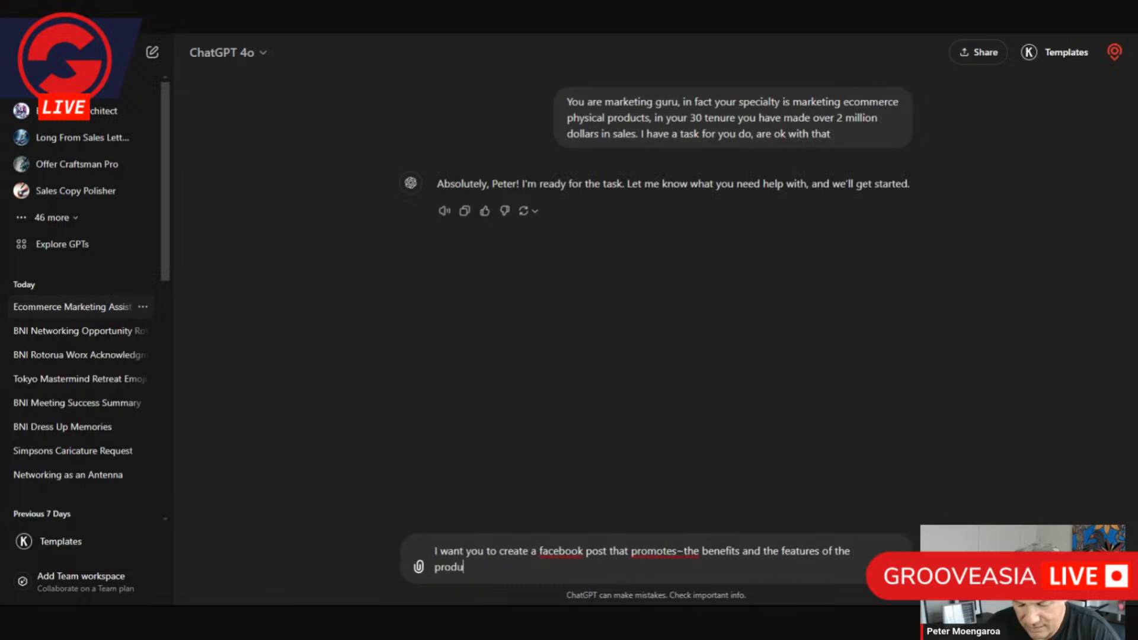
type("ct at th")
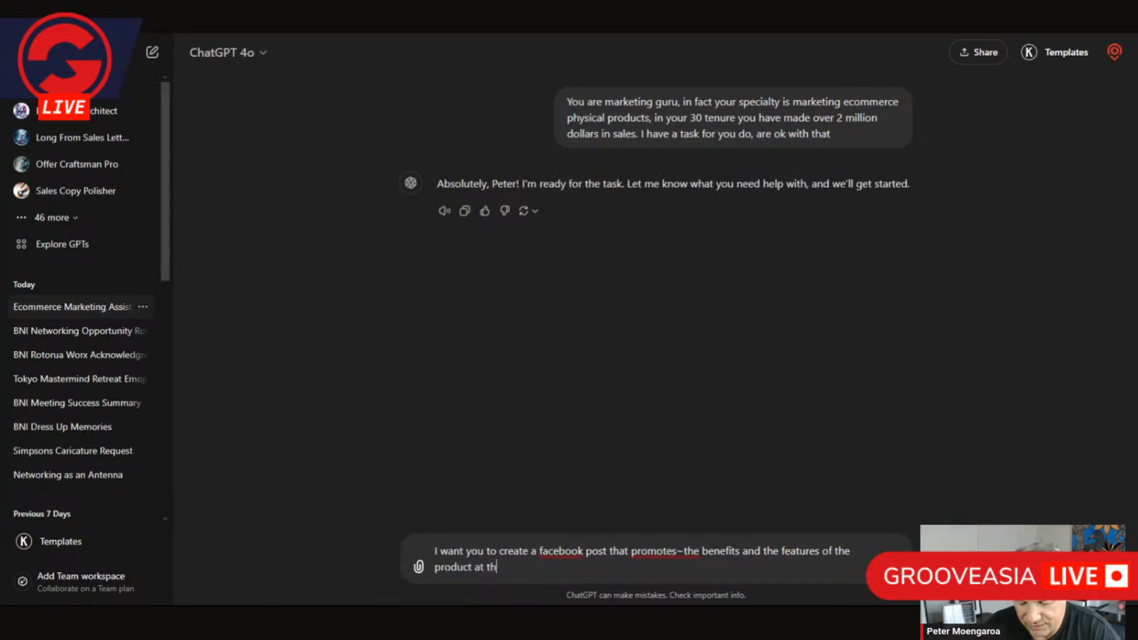
type("is u")
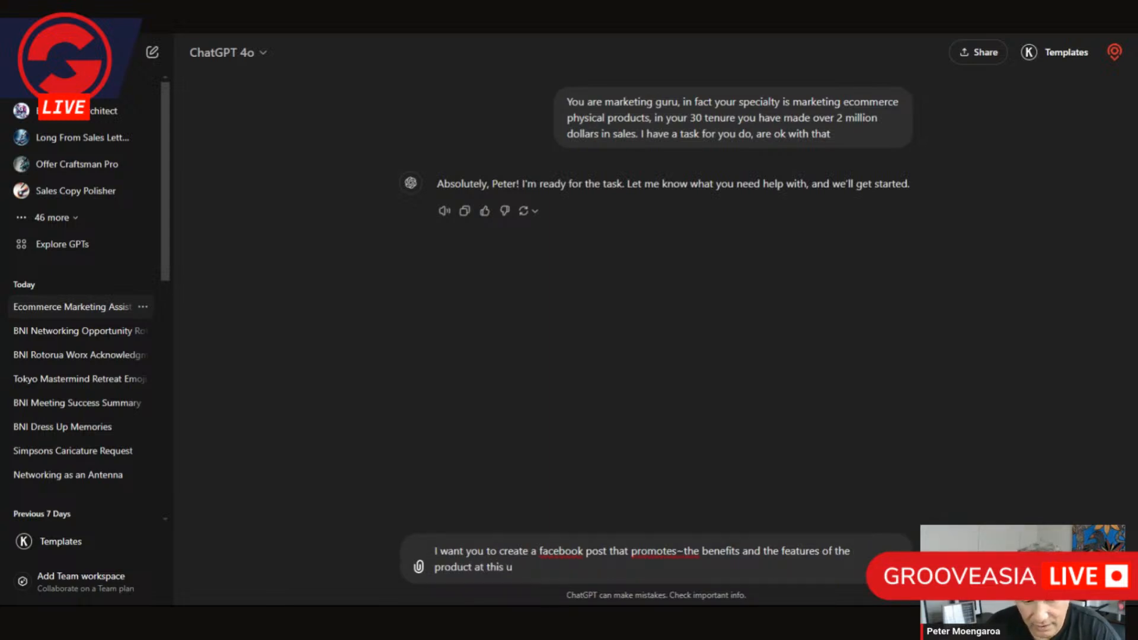
type("`rl")
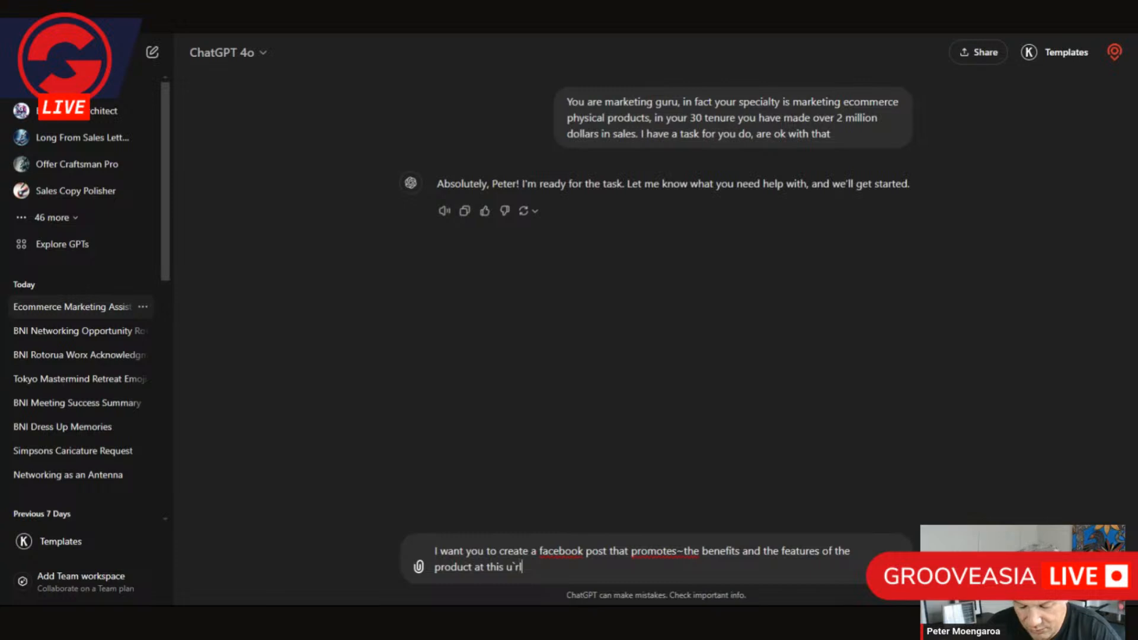
type(" product")
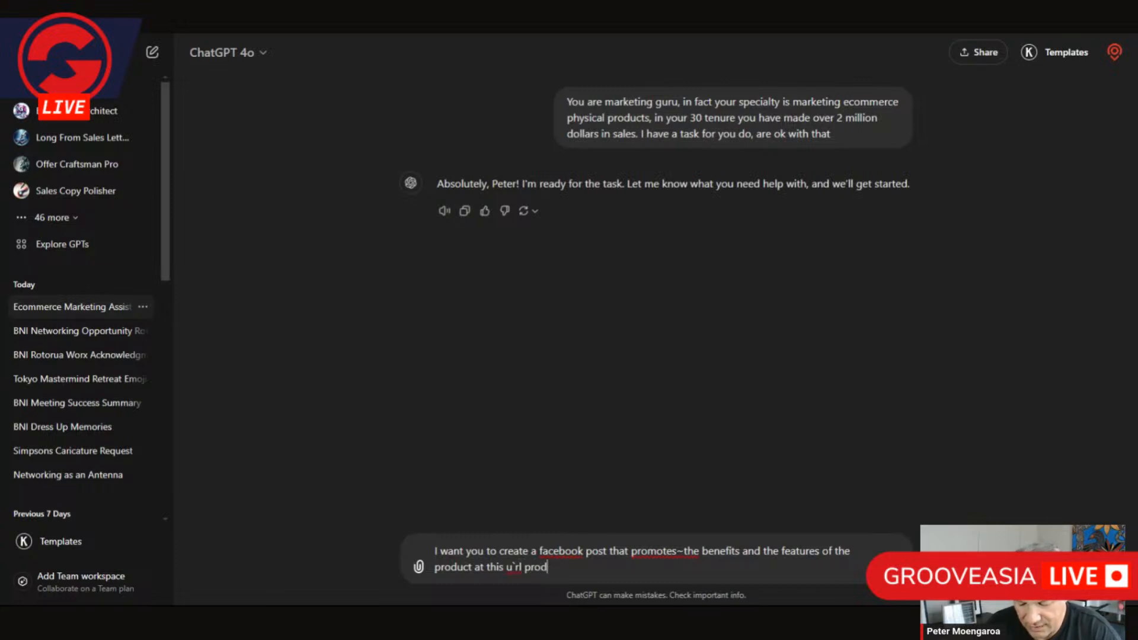
type(" page")
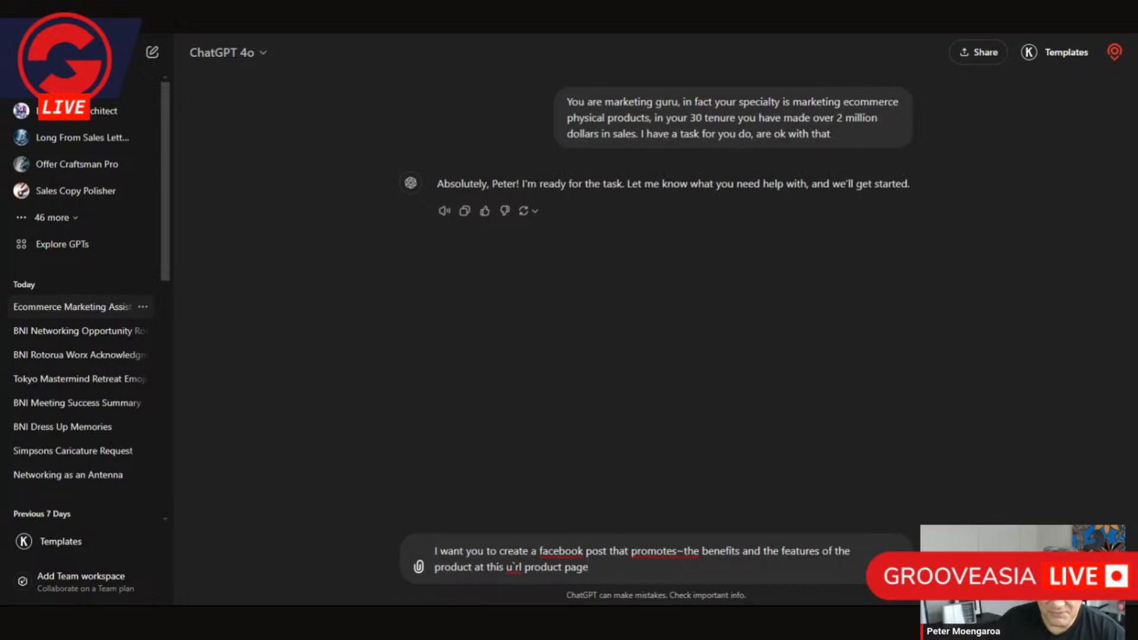
- Correct the typos in the Facebook post request to read "promotes the" and "url"
left_click(662, 551)
double_click(663, 550)
left_click(691, 308)
right_click(514, 567)
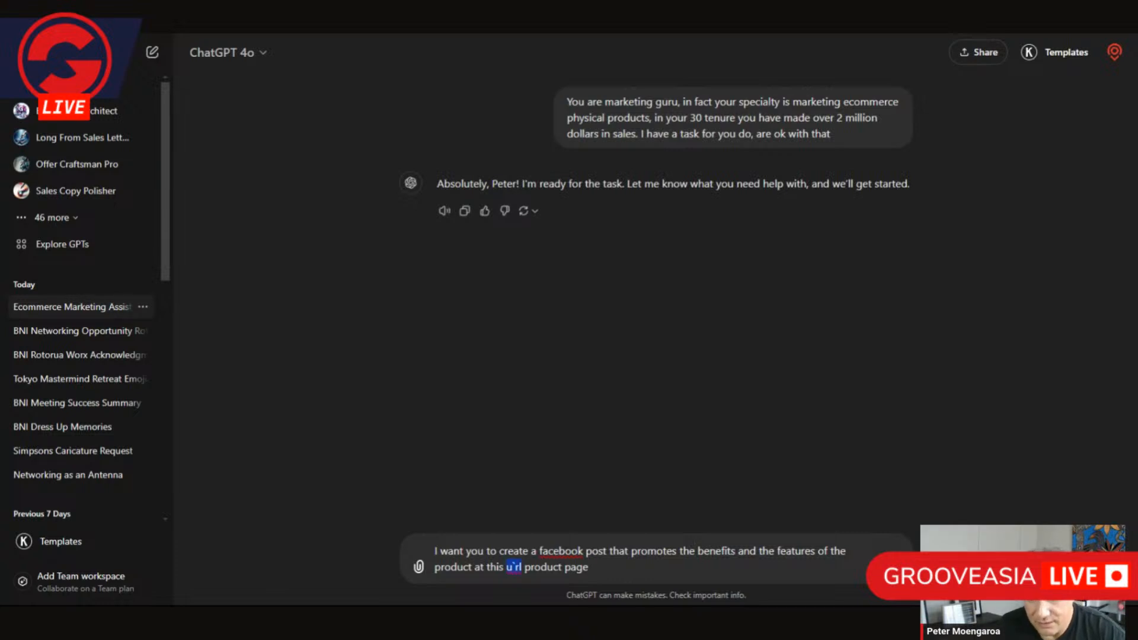
left_click(514, 567)
key("BackSpace")
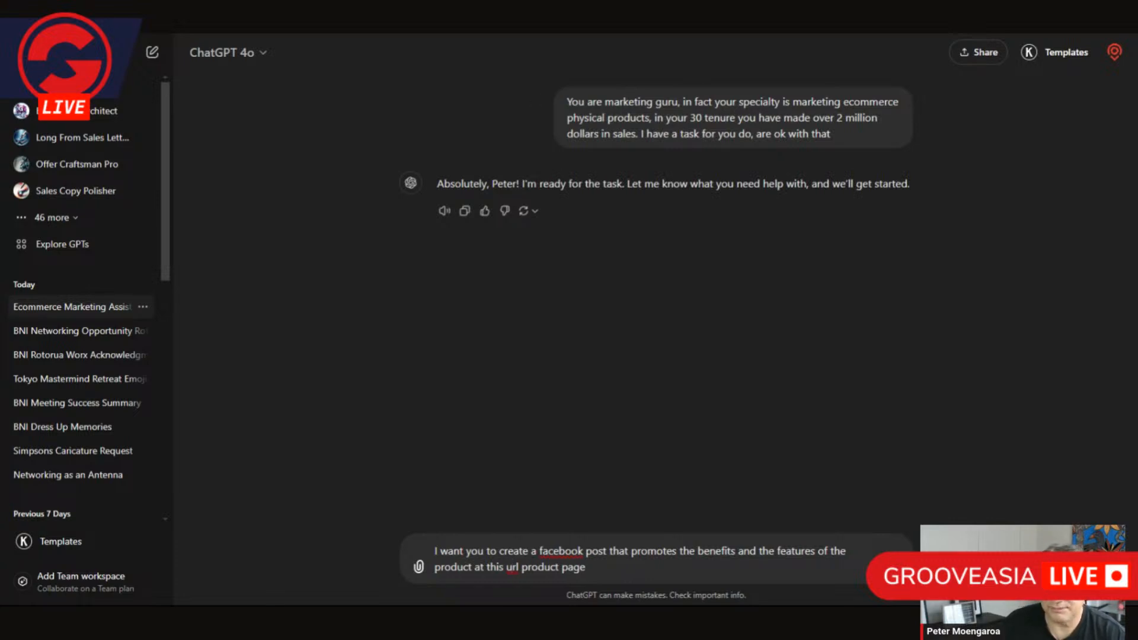
- Copy the facial cleansing brush page's URL from gotobuynow.com, append it after "product page:" in the ChatGPT message, and send it
left_click(546, 24)
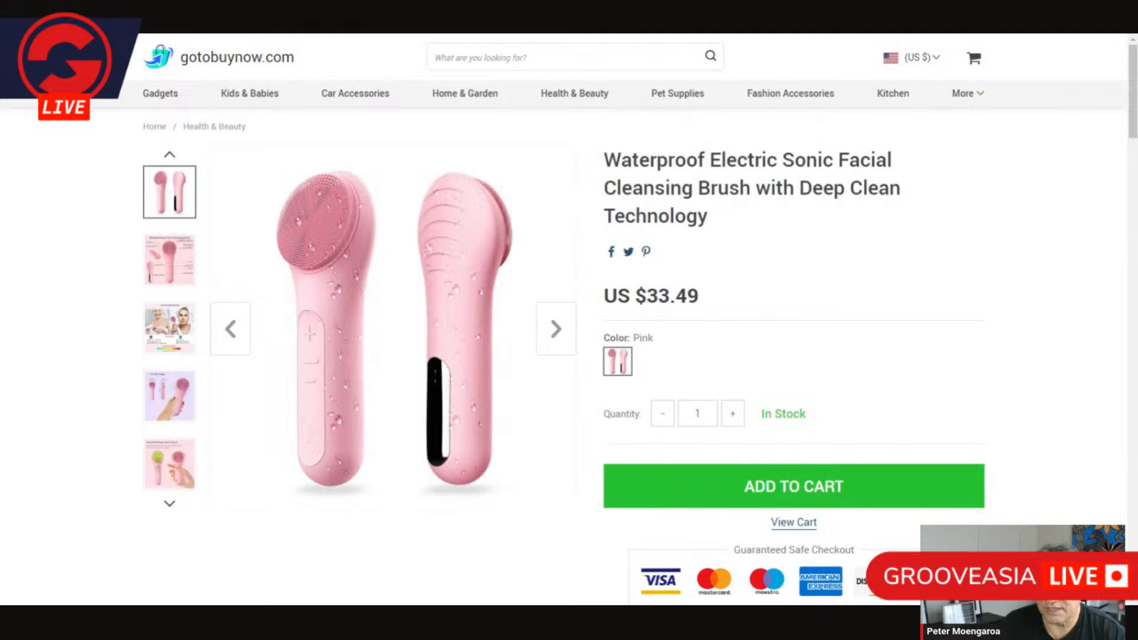
left_click(416, 28)
left_click(586, 568)
type(":")
type("https://gotobuynow.com/waterproof-electric-sonic-facial-cleansing-brush-with-deep-clean-technology/")
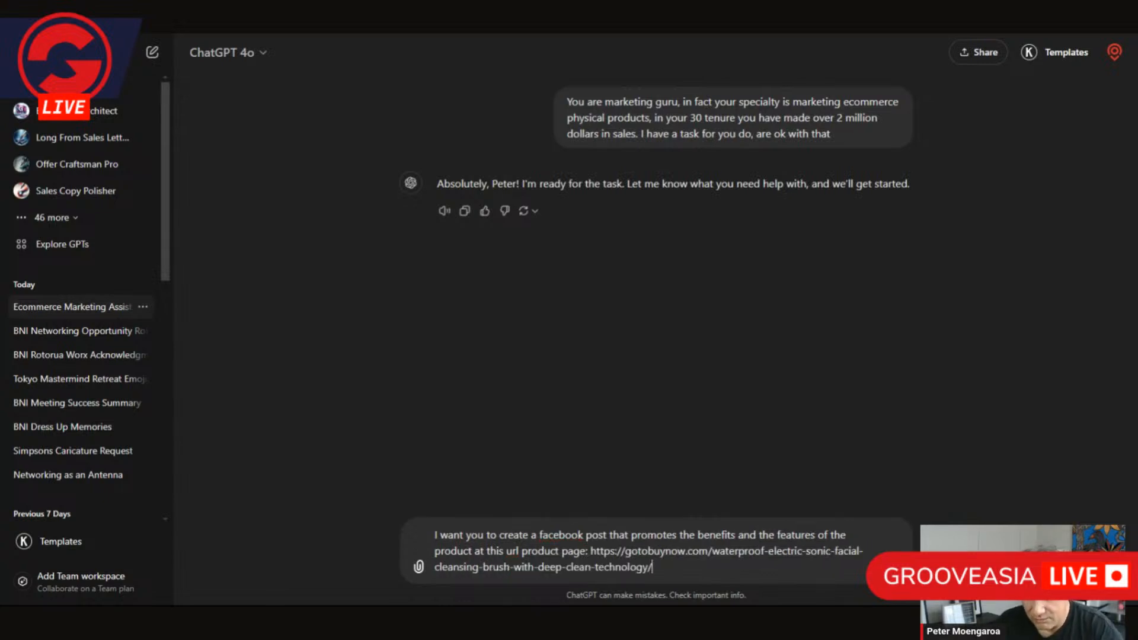
key("Return")
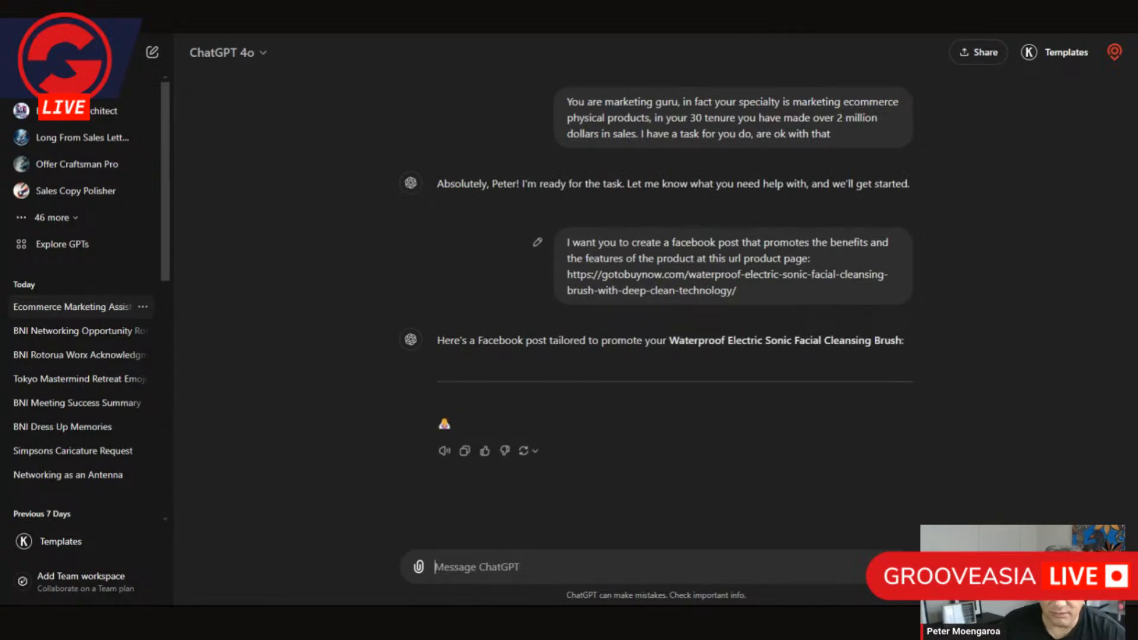
- Edit the sent Facebook post request, adding ", make it engaging and use emojis" after "product page" and before the colon, and resend it
left_click(537, 244)
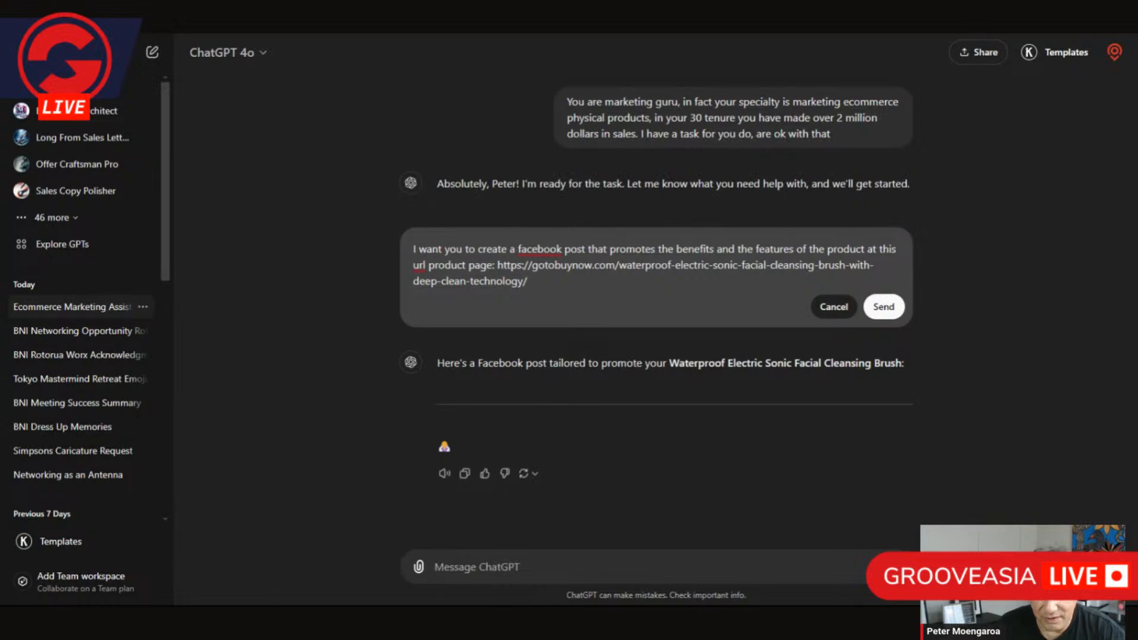
type(", ")
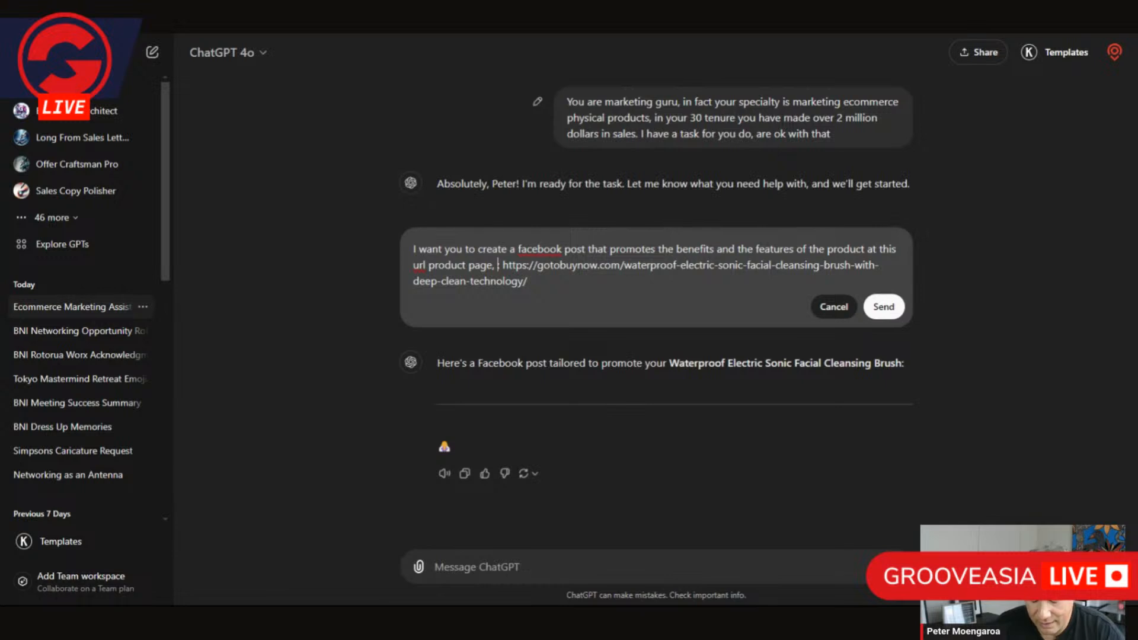
type("make it ")
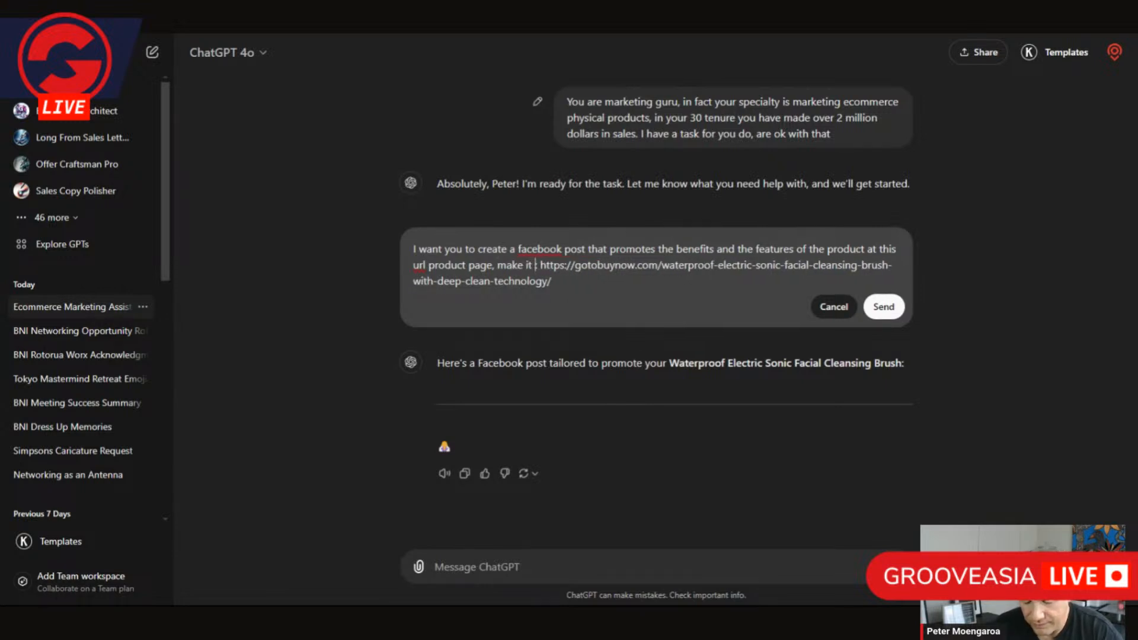
type("engaging")
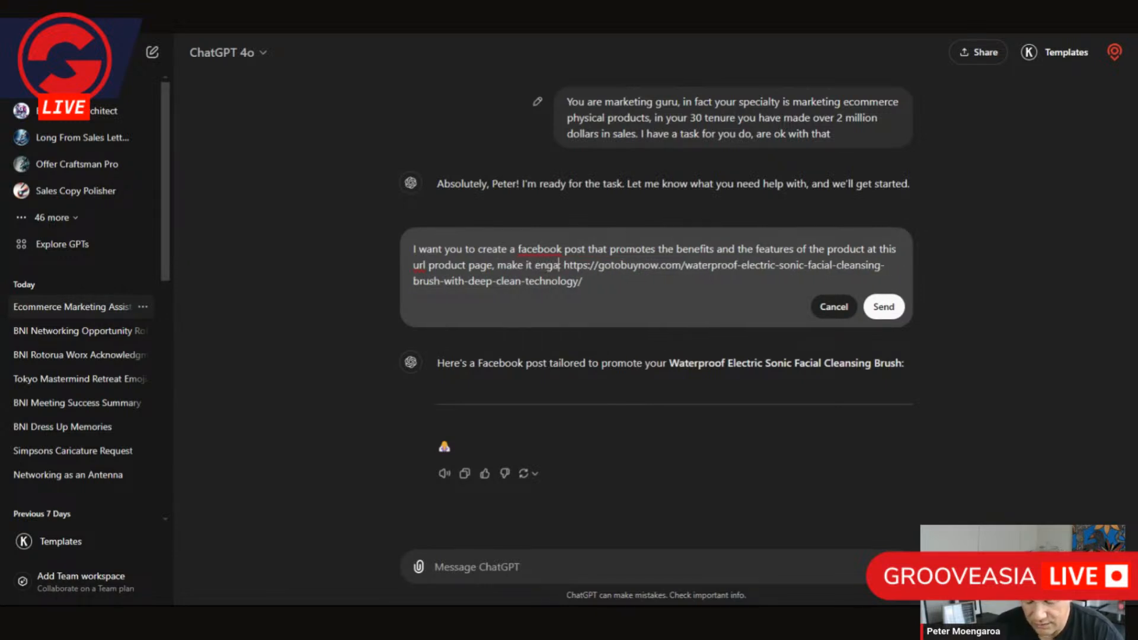
type(" and use")
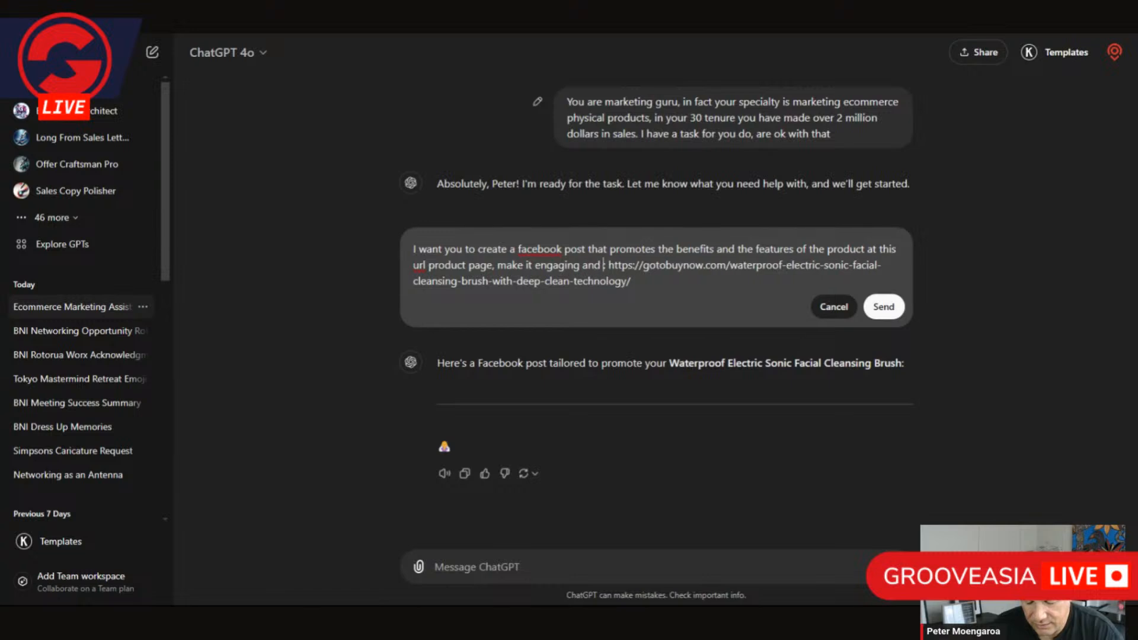
type(" emoj")
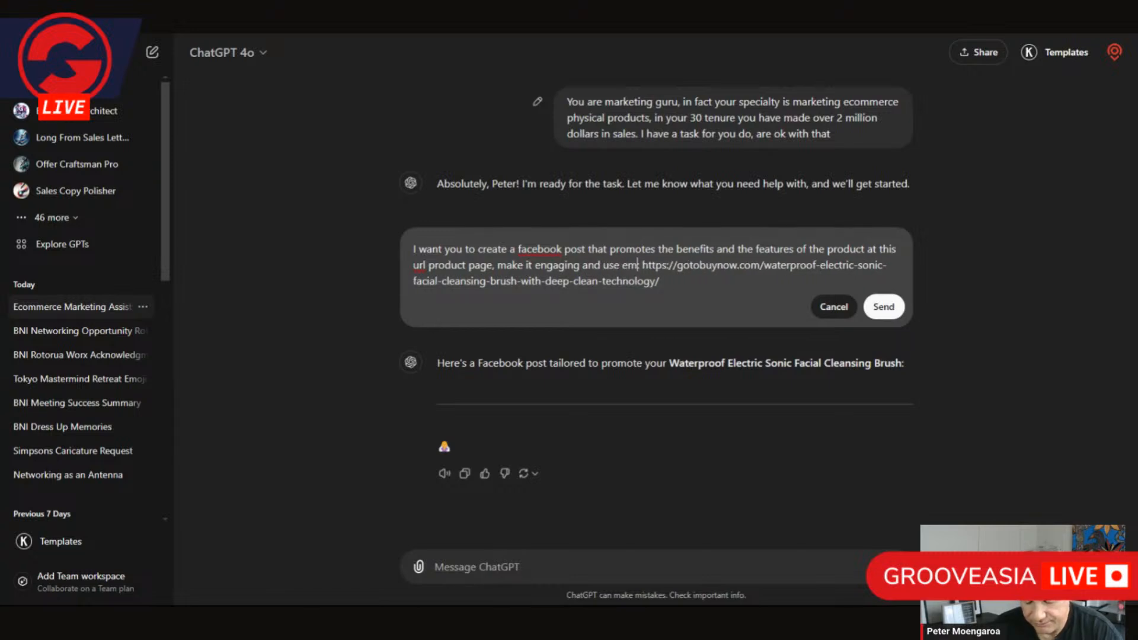
type("is")
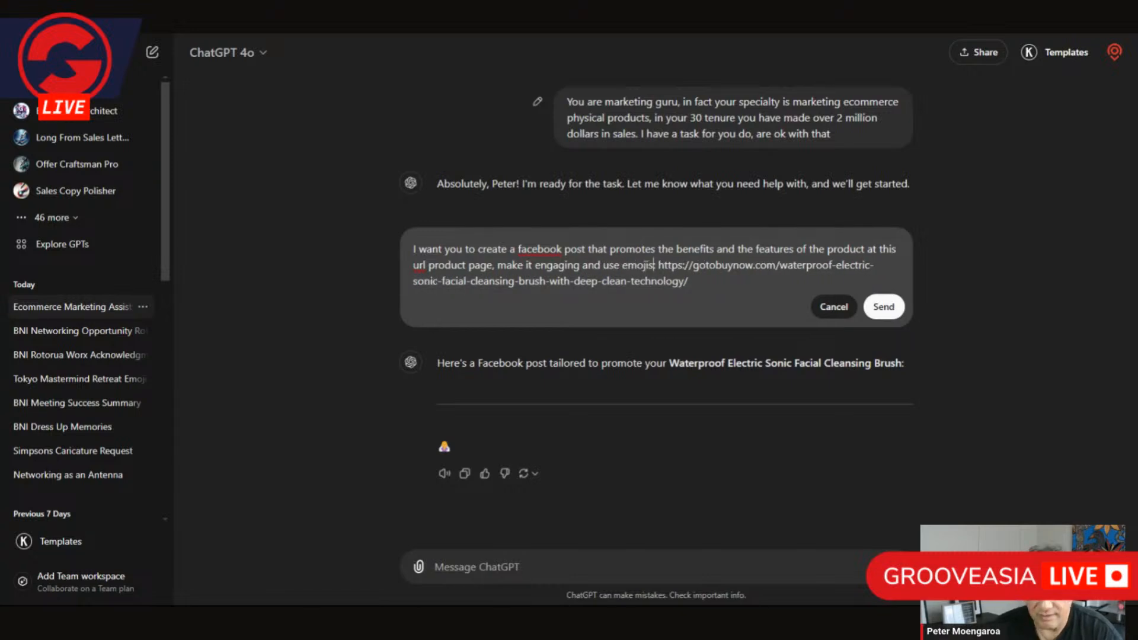
type(":")
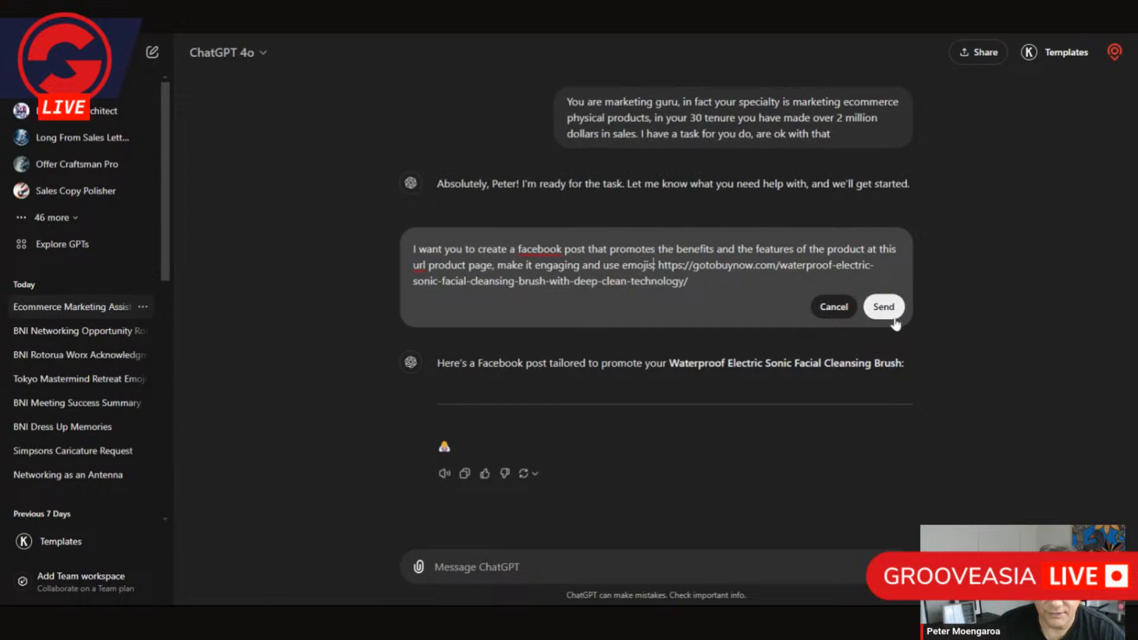
left_click(884, 307)
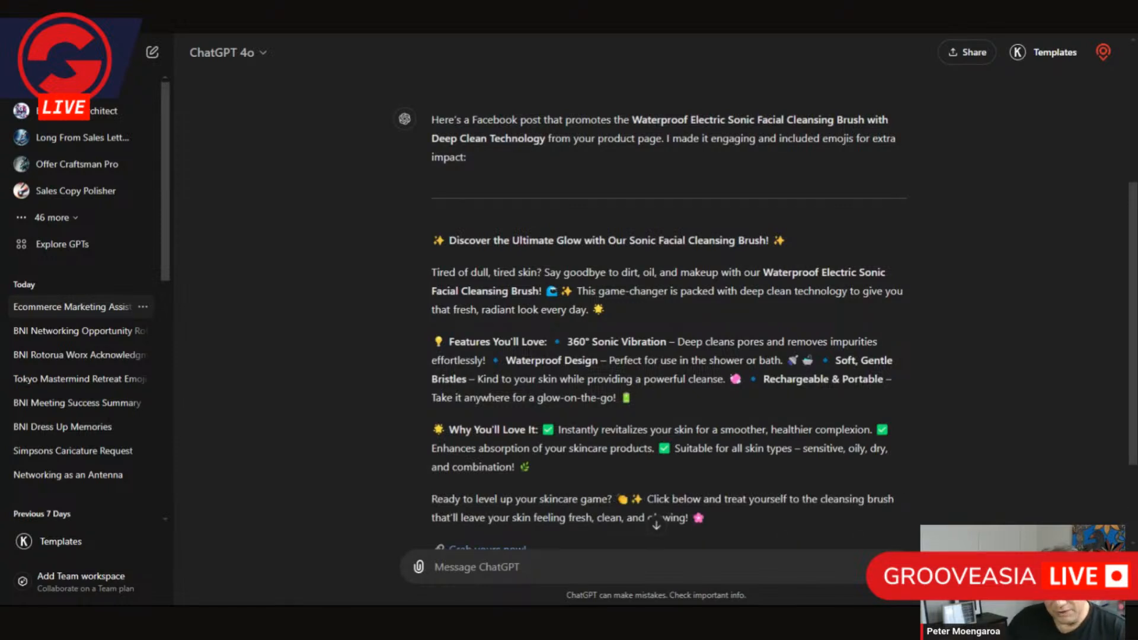
- Read through the generated Facebook post and draft the reply "It's great but a tad too long"
scroll(898, 364, "up", 2)
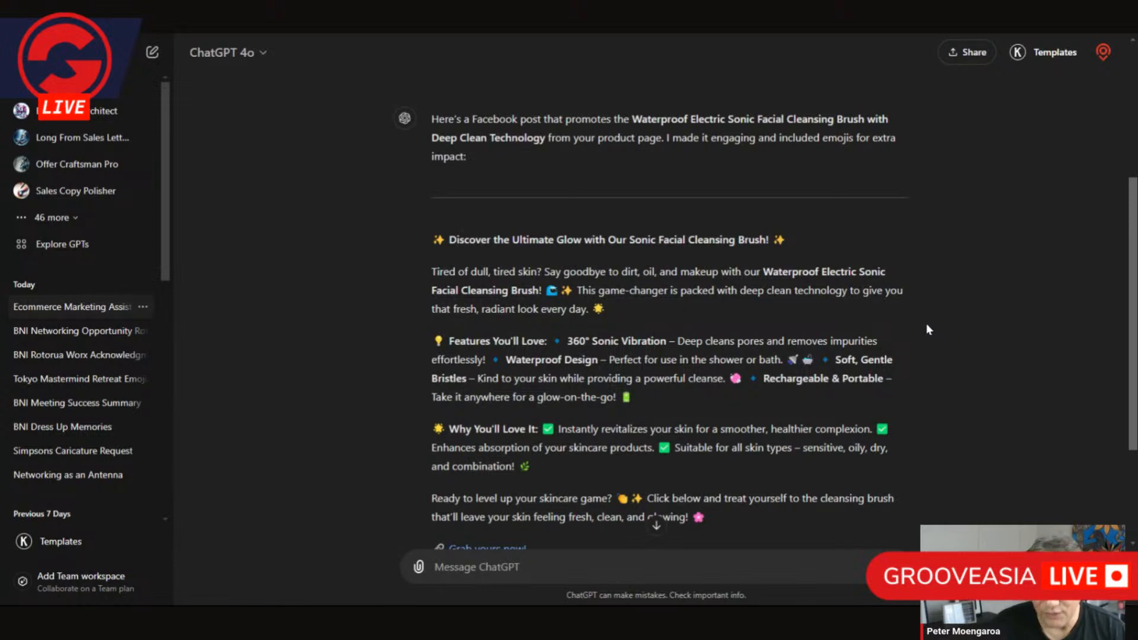
scroll(927, 327, "down", 3)
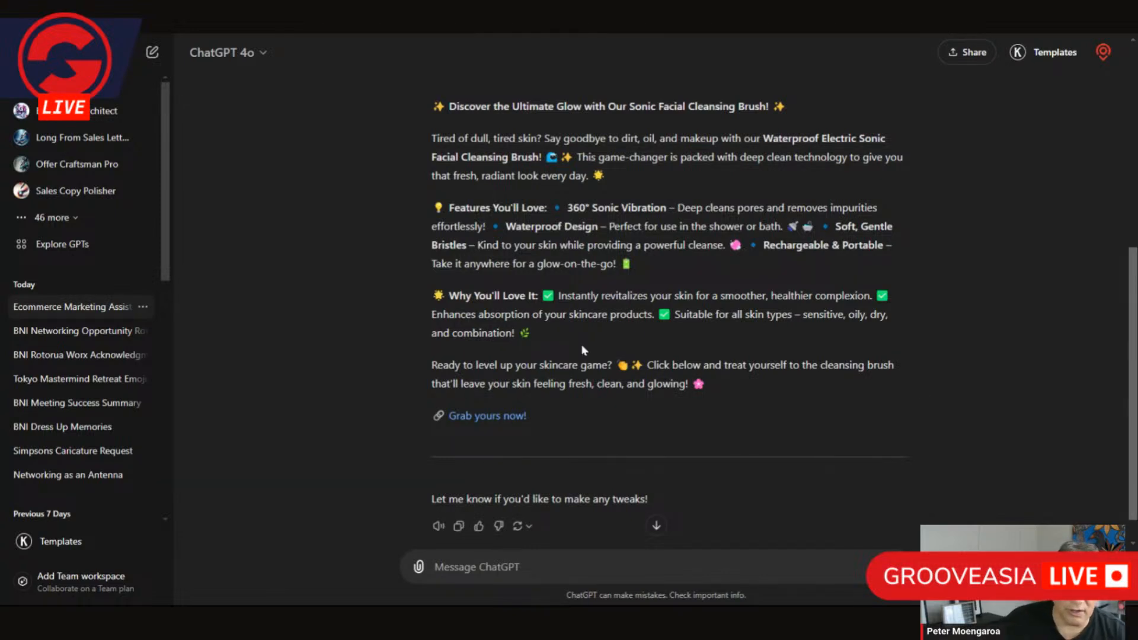
scroll(522, 549, "down", 1)
left_click(475, 577)
type("It's ")
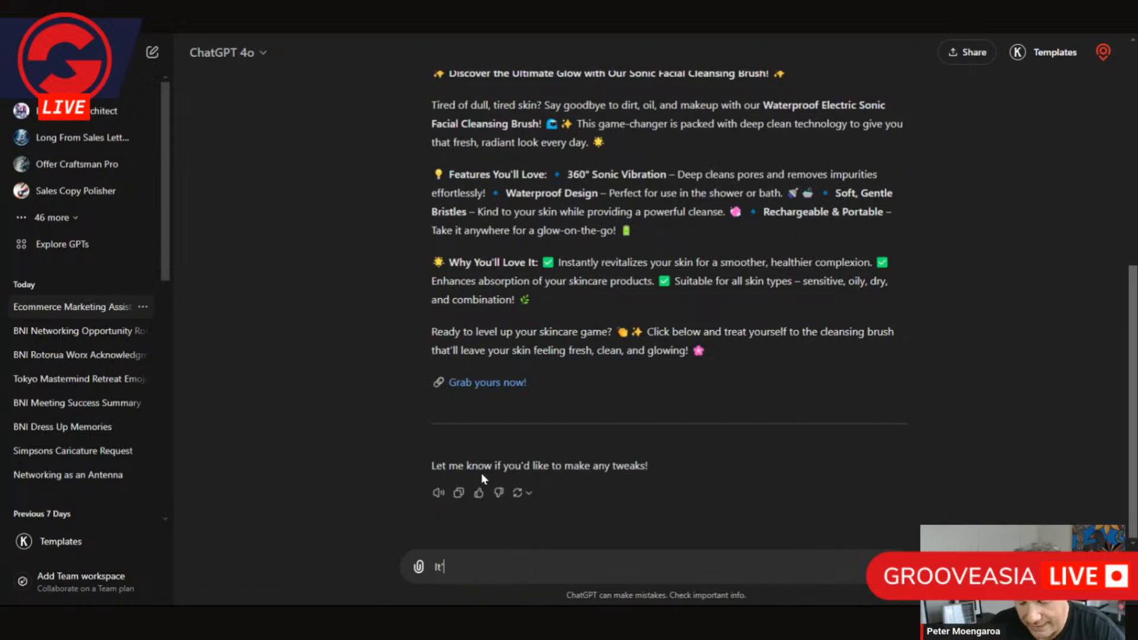
type("great ")
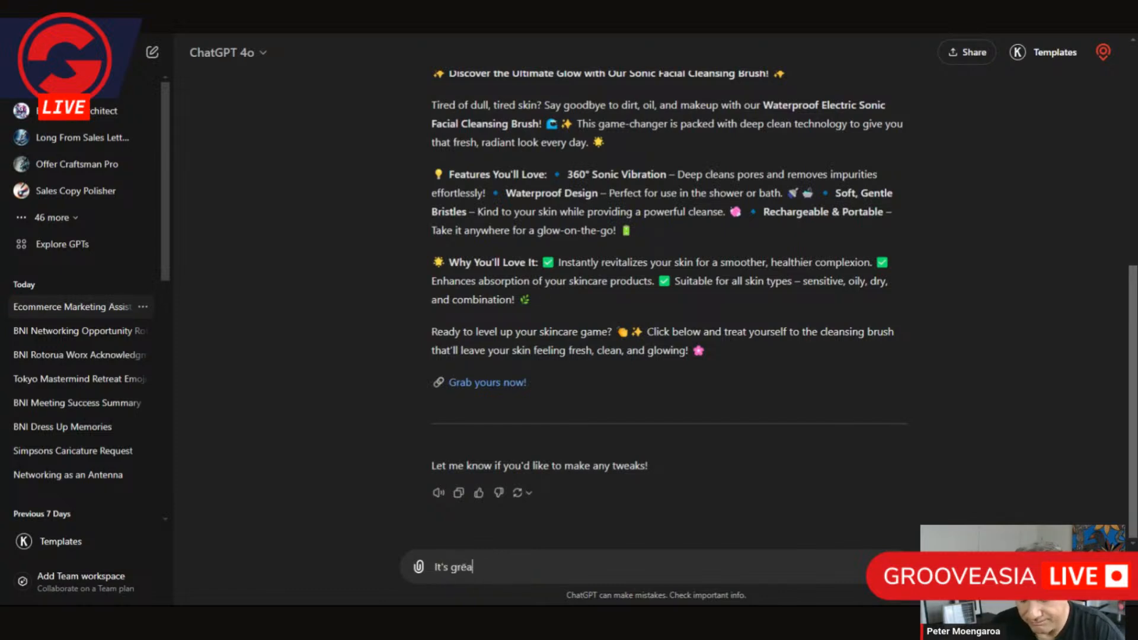
type("ba")
type("t a")
type(" tad too ")
type("long")
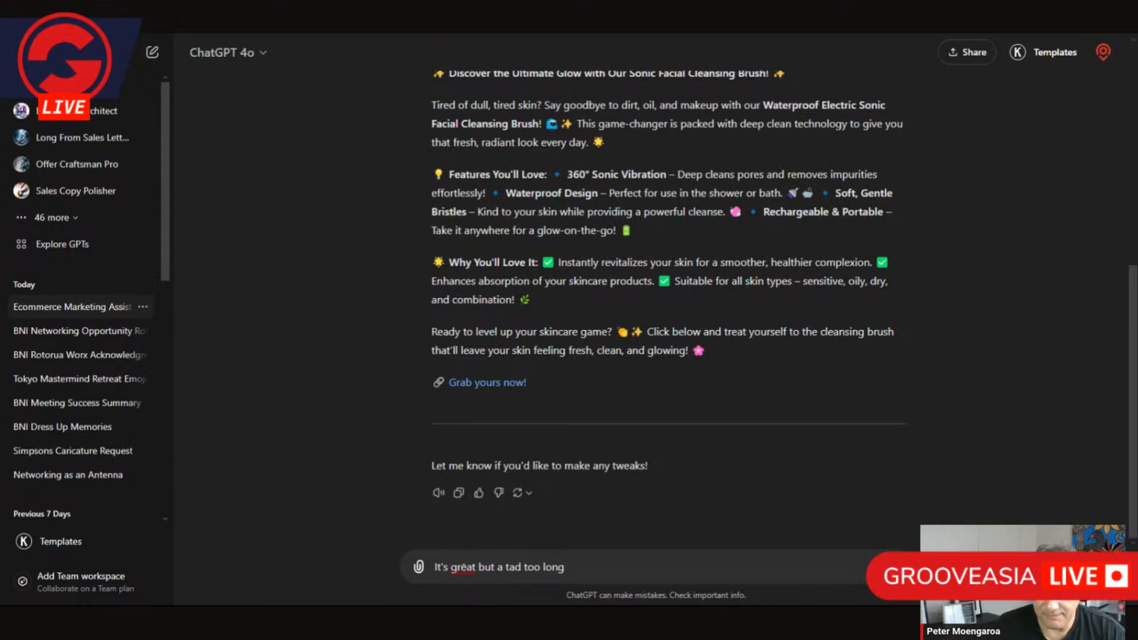
- Correct the misspelled word "great" in the drafted reply and send it to ChatGPT
right_click(466, 567)
type("great")
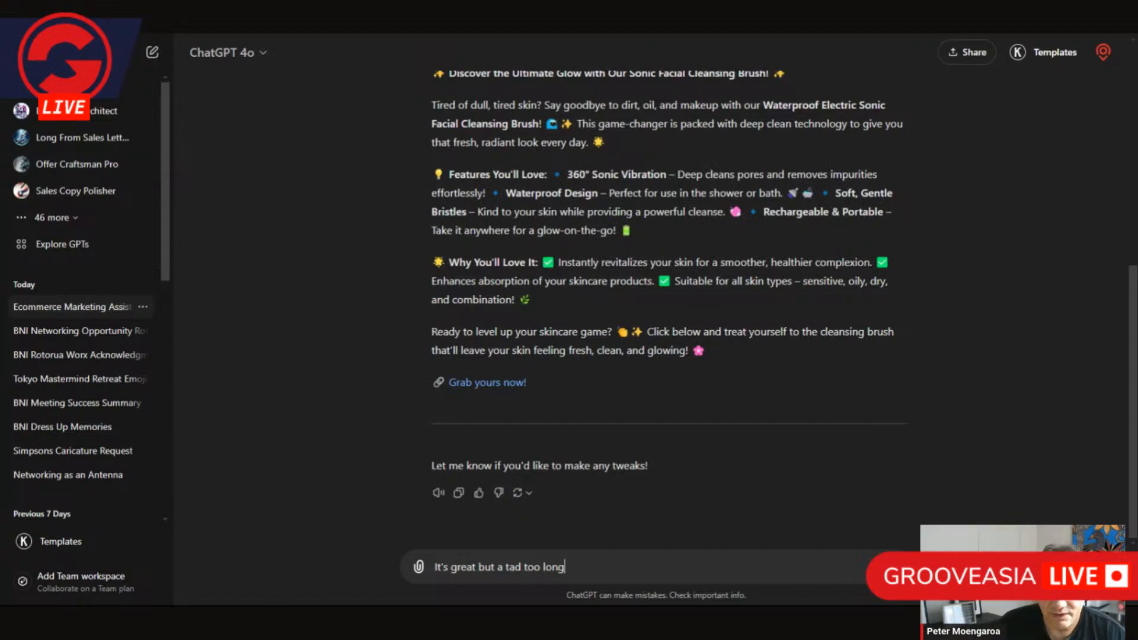
key("Return")
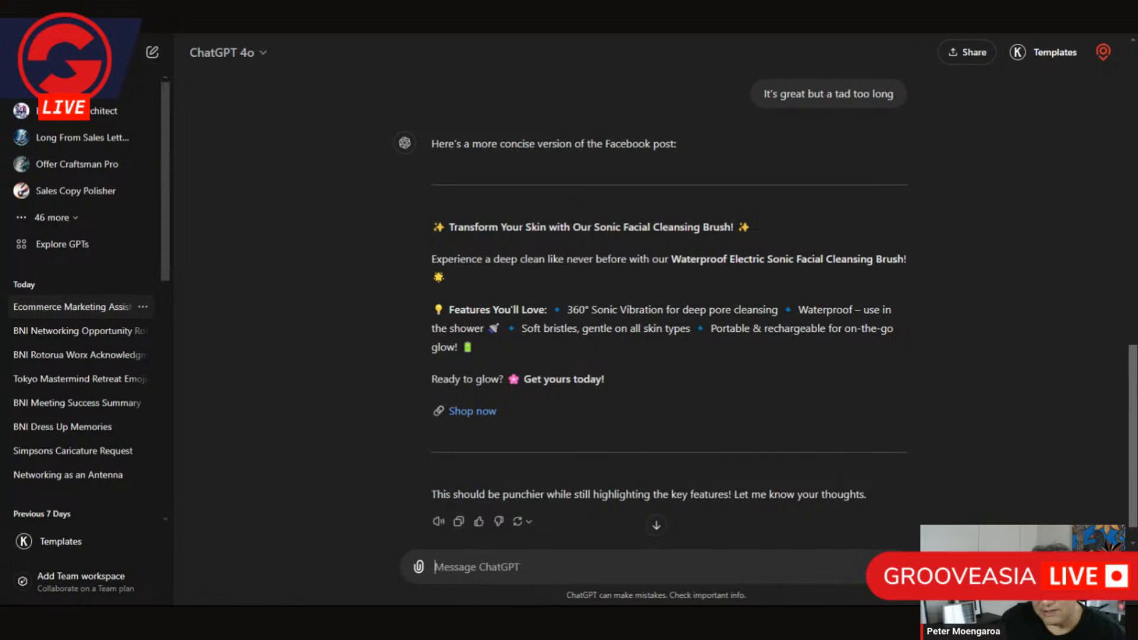
- Review the concise version of the Facebook post and check the facial cleansing brush's product page on gotobuynow.com
left_click(657, 525)
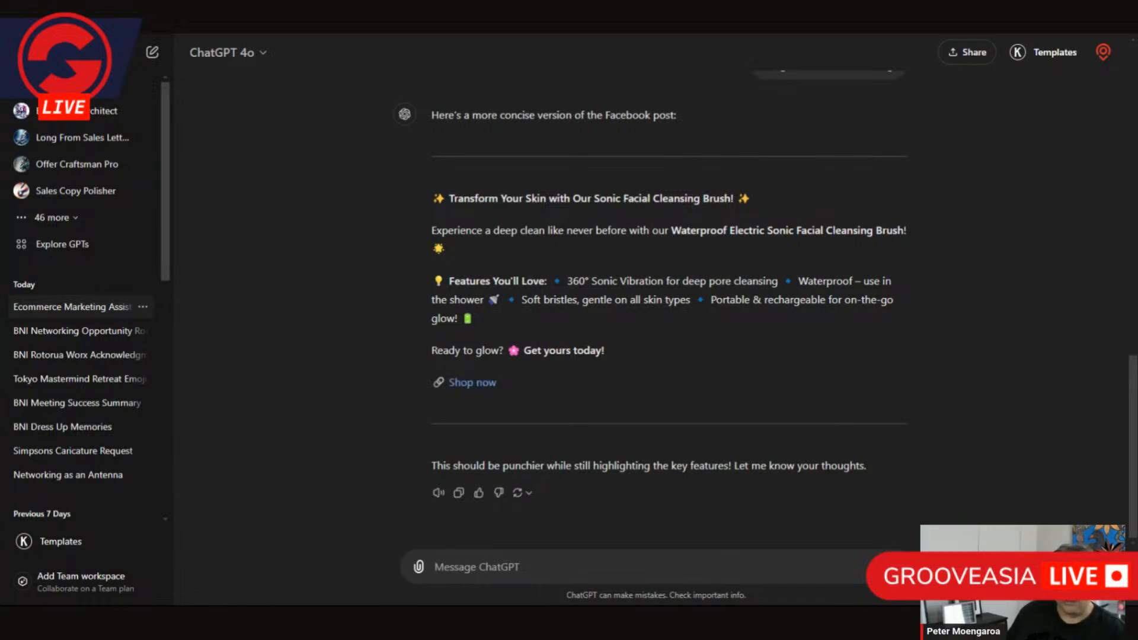
key("ctrl+Tab")
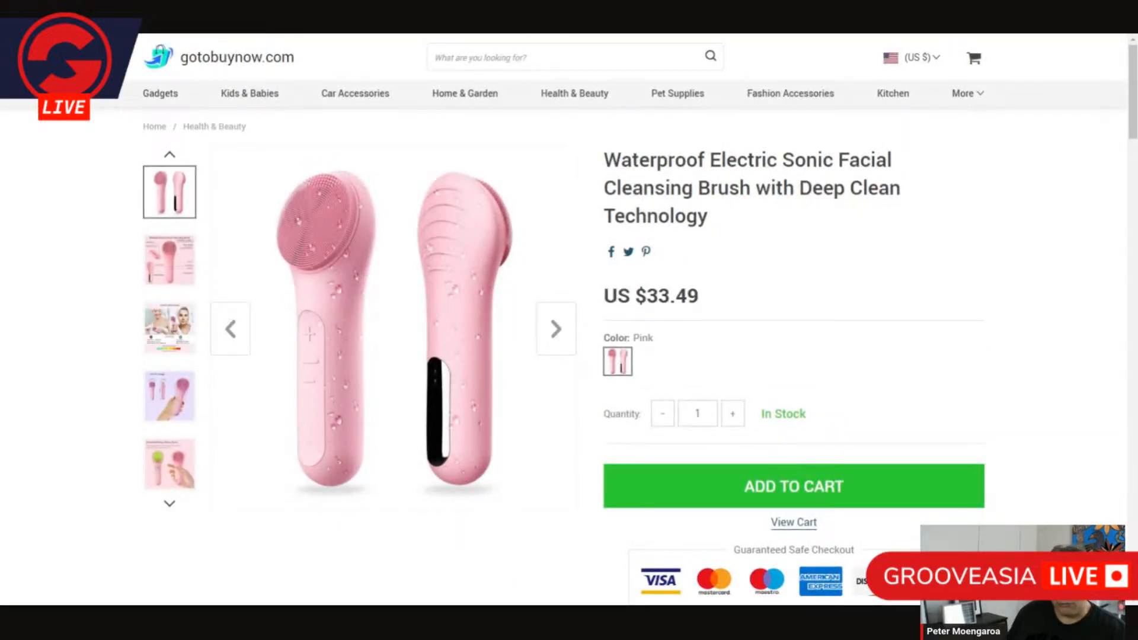
key("ctrl+shift+Tab")
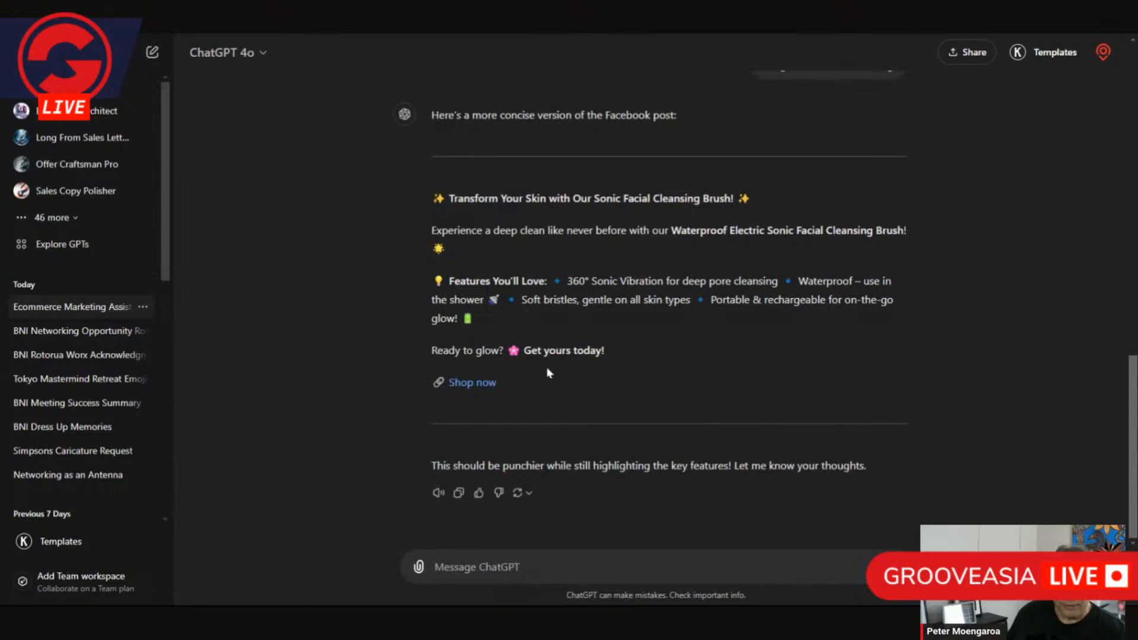